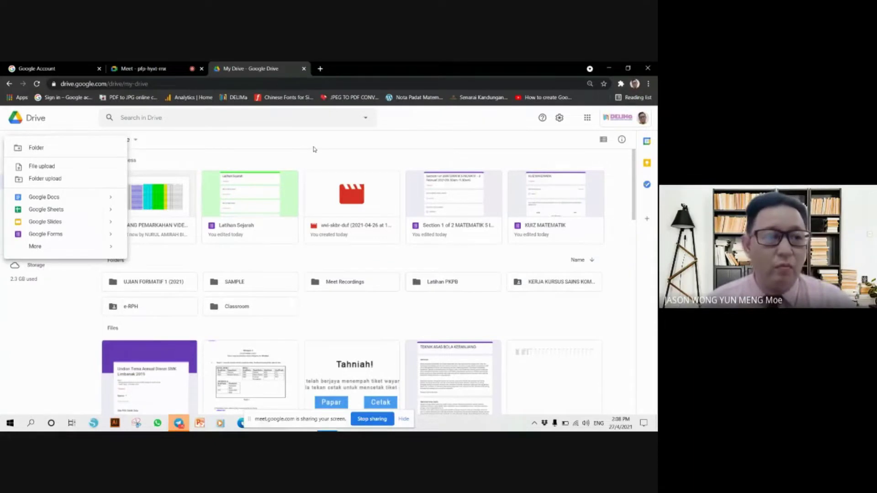
- Create a blank Google Form from Drive's New menu, which opens as 'Untitled form'
{"action": "left_click", "coordinate": [388, 145]}
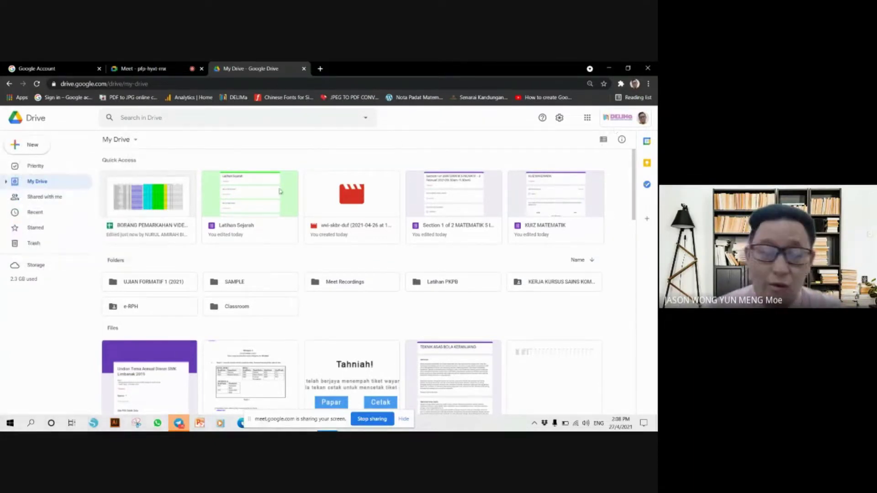
{"action": "left_click", "coordinate": [40, 146]}
{"action": "left_click", "coordinate": [176, 144]}
{"action": "left_click", "coordinate": [36, 146]}
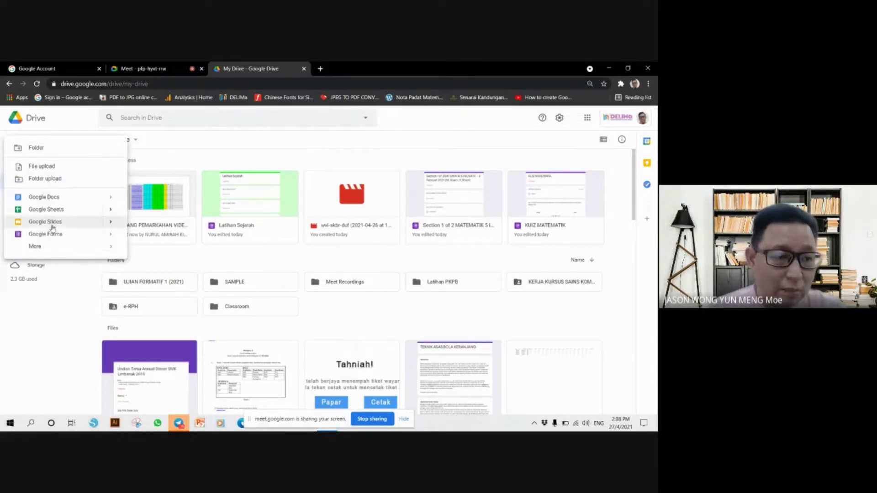
{"action": "mouse_move", "coordinate": [111, 238]}
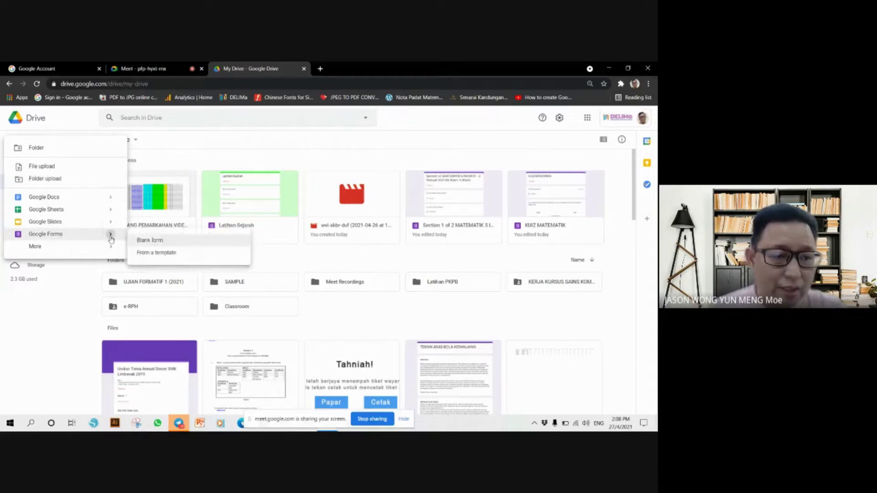
{"action": "left_click", "coordinate": [171, 241]}
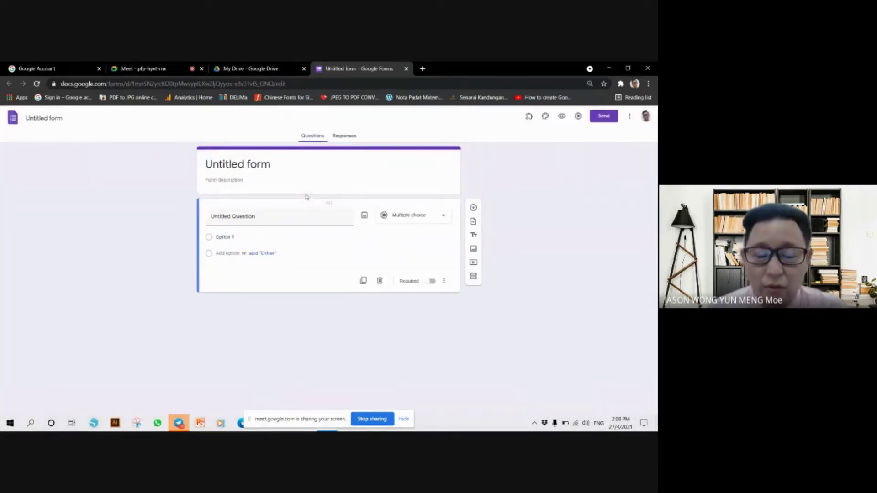
- Open the Google Forms start page from Drive's apps launcher and close the Untitled form tab
{"action": "left_click", "coordinate": [271, 167]}
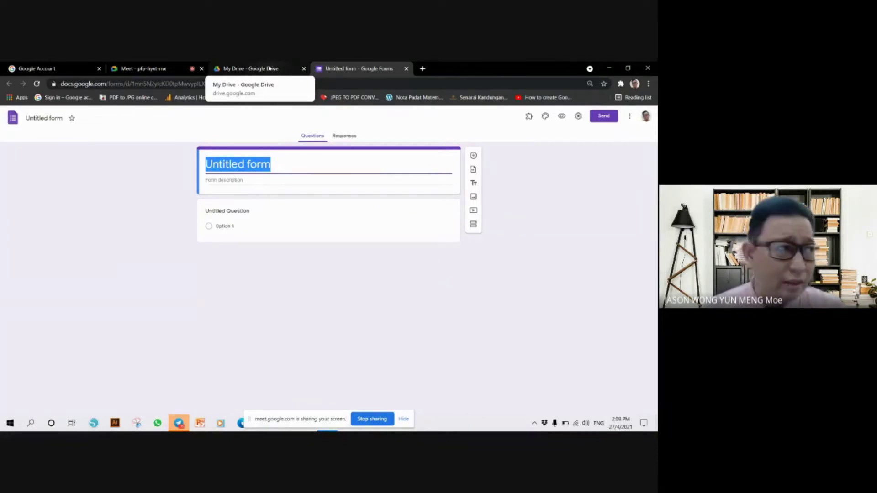
{"action": "left_click", "coordinate": [269, 67]}
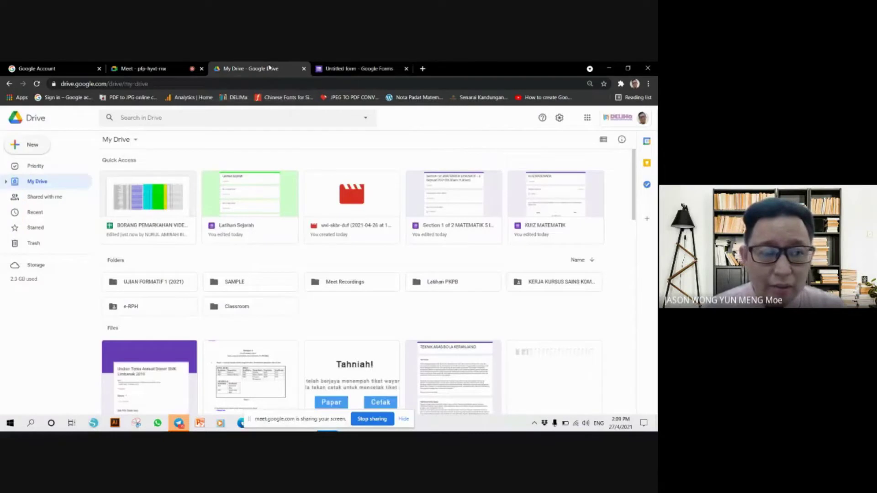
{"action": "left_click", "coordinate": [587, 121]}
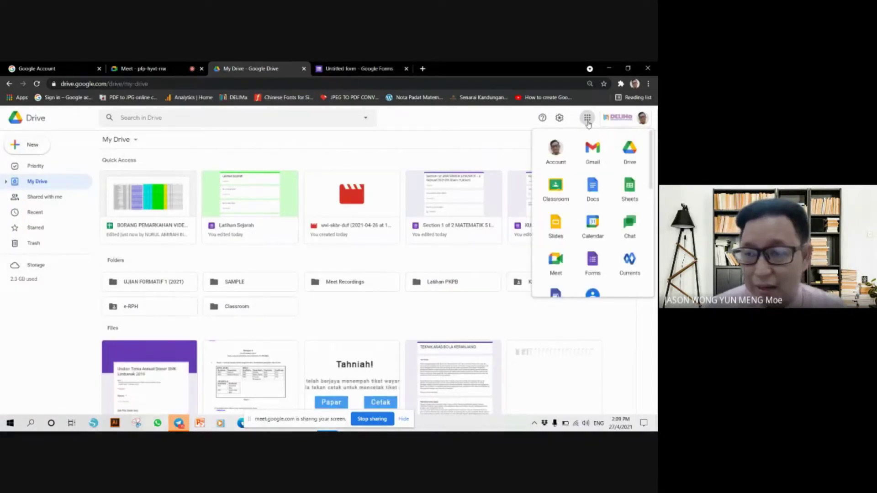
{"action": "scroll", "coordinate": [594, 256], "scroll_direction": "down", "scroll_amount": 1}
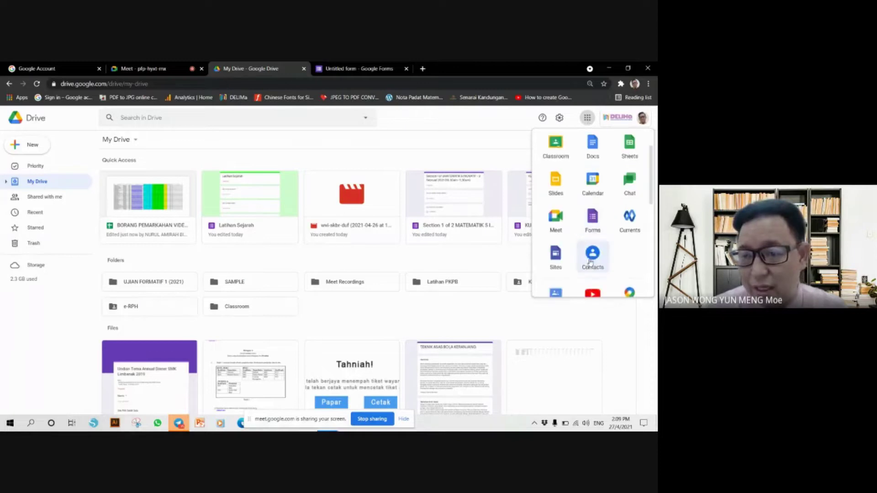
{"action": "left_click", "coordinate": [593, 219]}
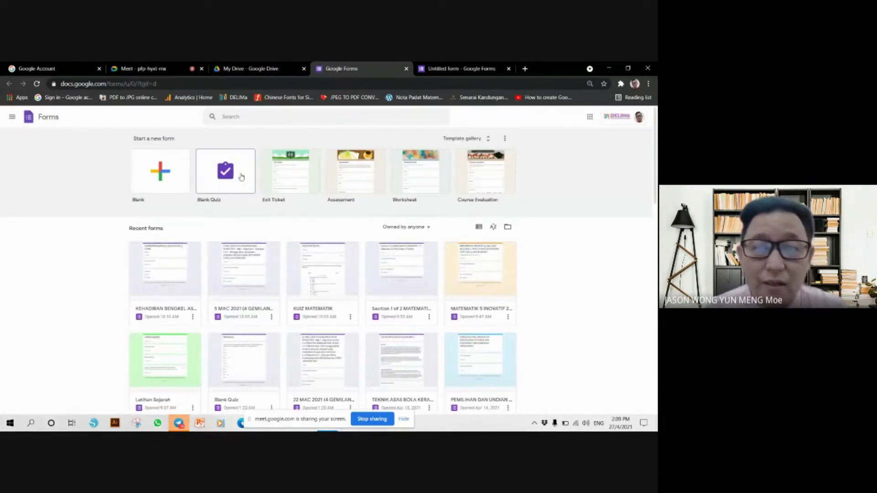
{"action": "left_click", "coordinate": [480, 67]}
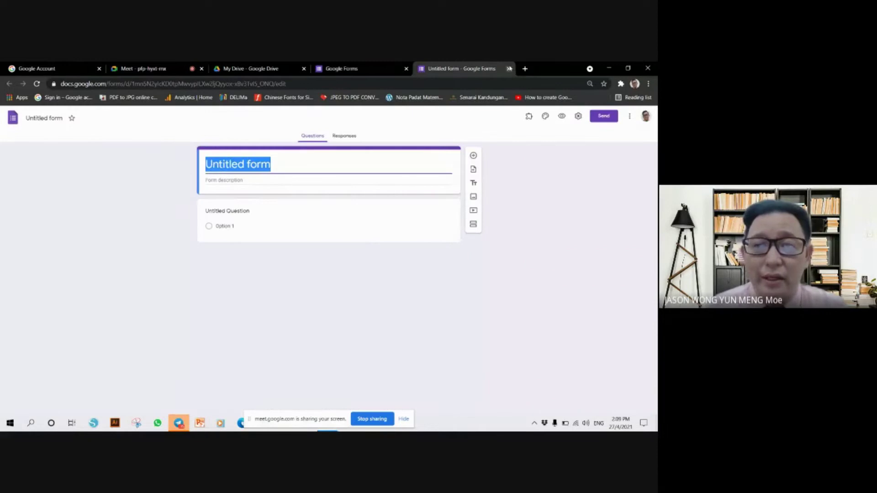
{"action": "left_click", "coordinate": [508, 69]}
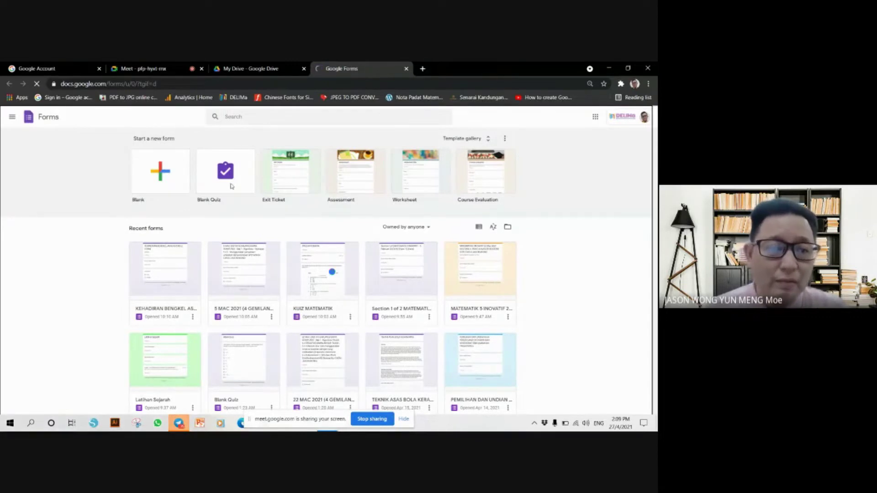
- Start a new Blank Quiz from the Forms templates and hide the screen-sharing bar
{"action": "left_click", "coordinate": [230, 182]}
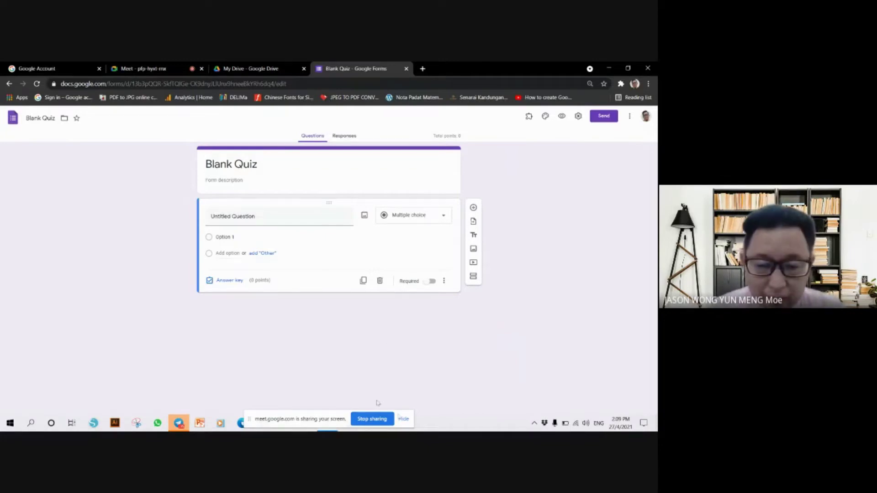
{"action": "left_click", "coordinate": [404, 418]}
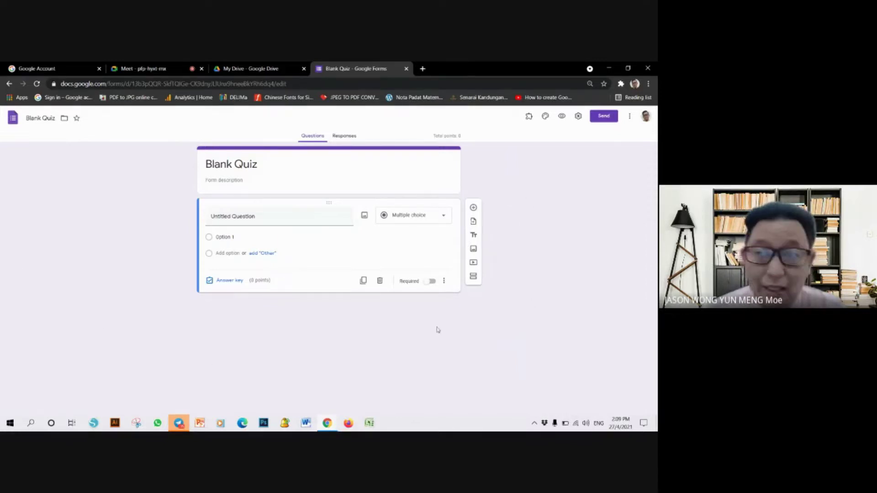
- Replace the quiz title with 'Kuiz Sejarah'
{"action": "left_click", "coordinate": [258, 167]}
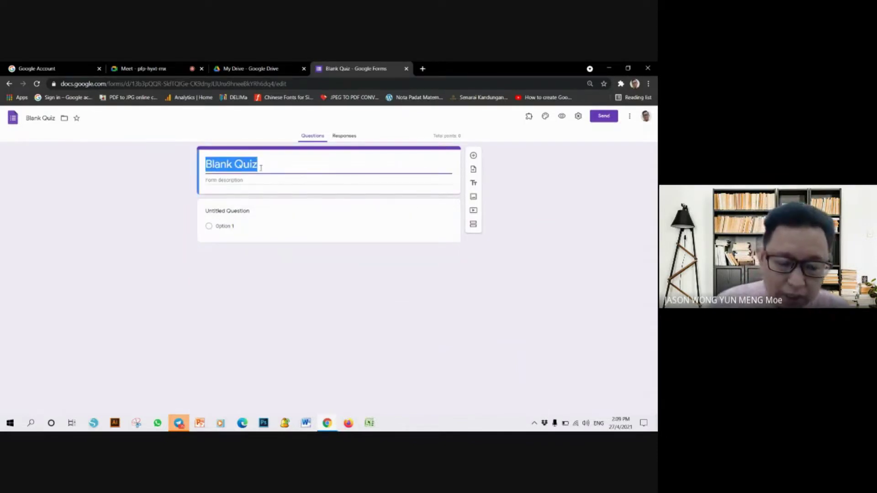
{"action": "type", "text": "Ujian"}
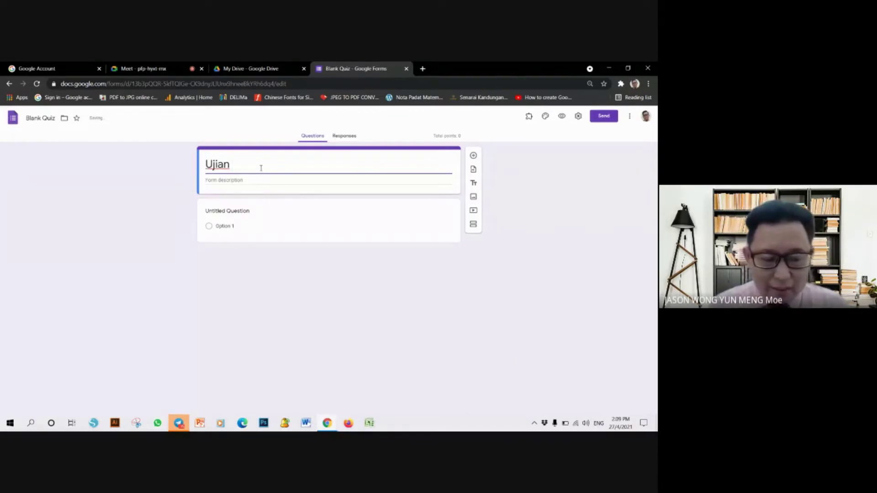
{"action": "type", "text": "S"}
{"action": "key", "text": "BackSpace"}
{"action": "key", "text": "BackSpace"}
{"action": "key", "text": "BackSpace"}
{"action": "key", "text": "BackSpace"}
{"action": "key", "text": "BackSpace"}
{"action": "key", "text": "BackSpace"}
{"action": "key", "text": "BackSpace"}
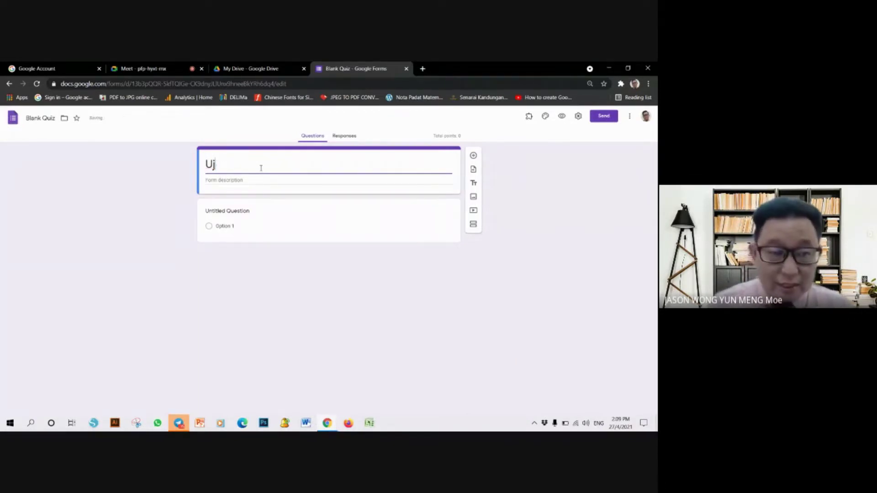
{"action": "type", "text": "Kuiz "}
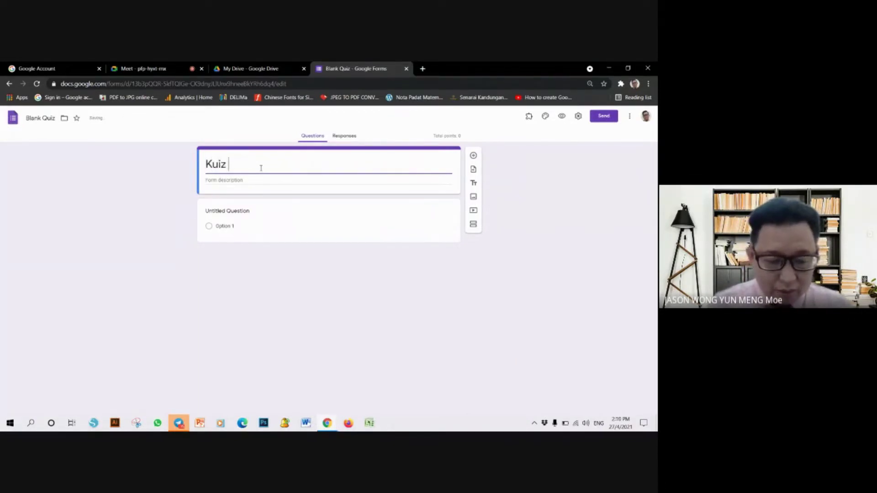
{"action": "type", "text": "Sejarahj"}
{"action": "key", "text": "BackSpace"}
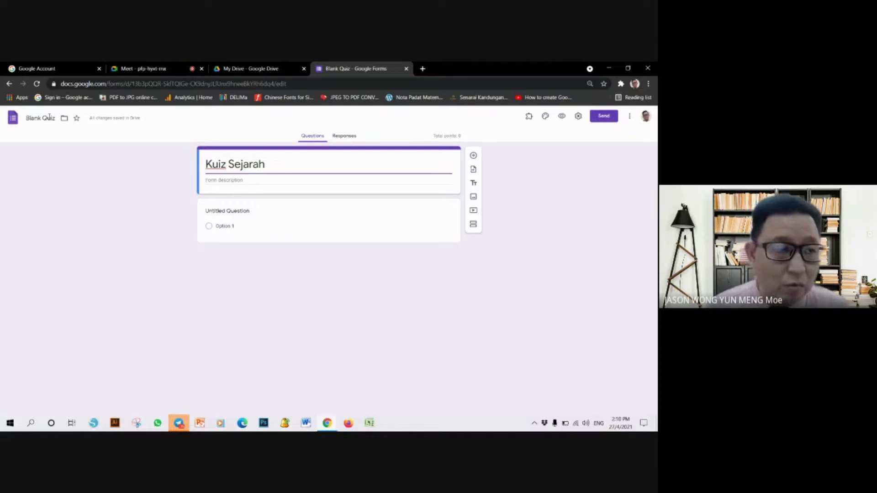
- Copy the 'Kuiz Sejarah' title and paste it over the 'Blank Quiz' file name
{"action": "left_click", "coordinate": [49, 118]}
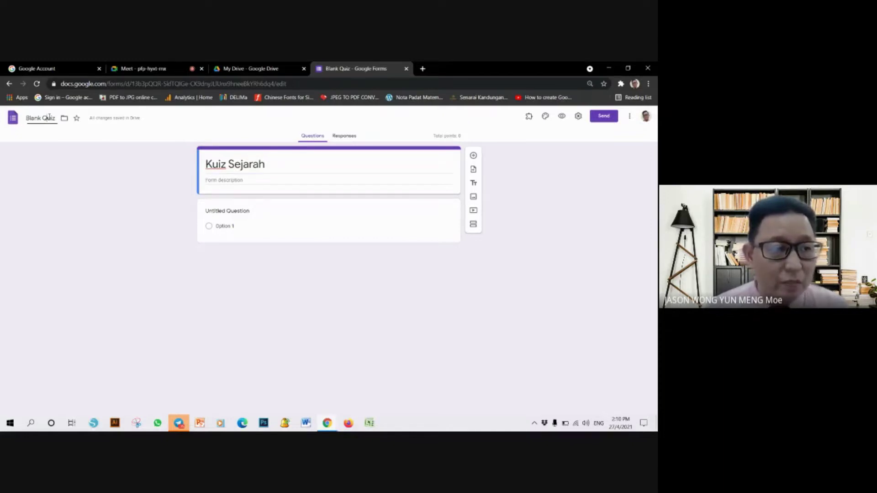
{"action": "left_click", "coordinate": [56, 119]}
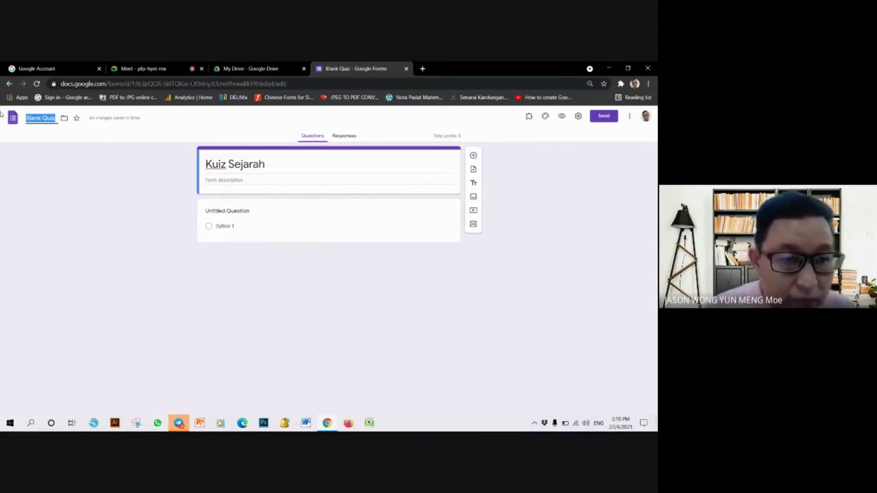
{"action": "triple_click", "coordinate": [247, 165]}
{"action": "left_click", "coordinate": [42, 118]}
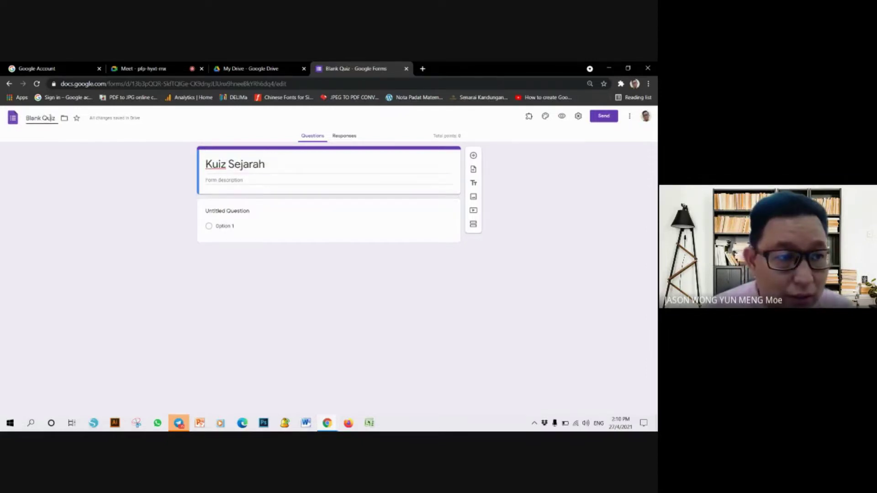
{"action": "left_click", "coordinate": [254, 68]}
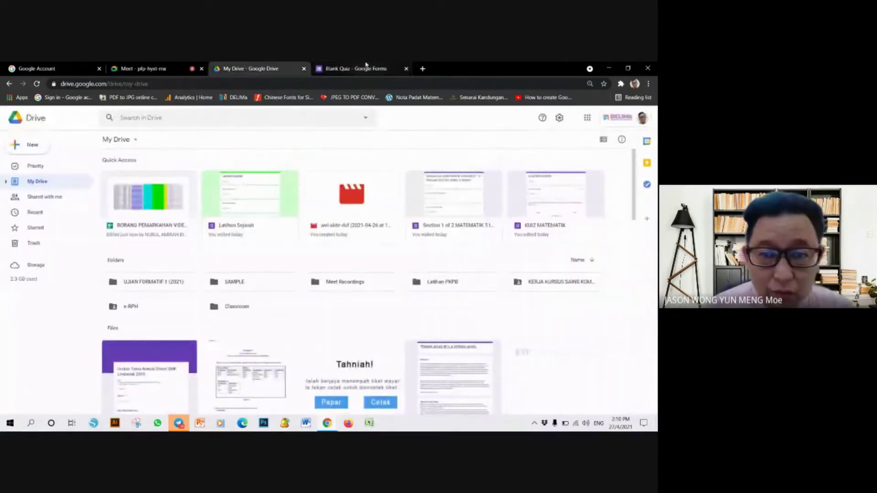
{"action": "left_click", "coordinate": [361, 68]}
{"action": "triple_click", "coordinate": [273, 163]}
{"action": "key", "text": "ctrl+c"}
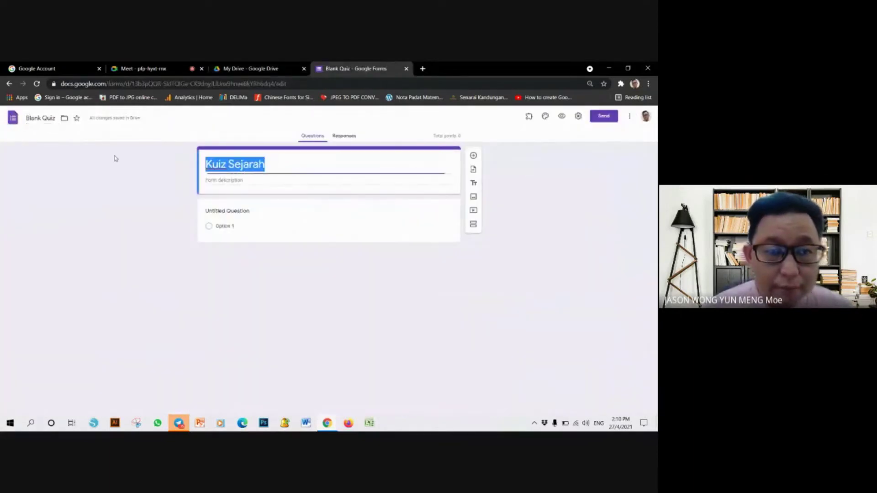
{"action": "left_click", "coordinate": [50, 117]}
{"action": "triple_click", "coordinate": [51, 117]}
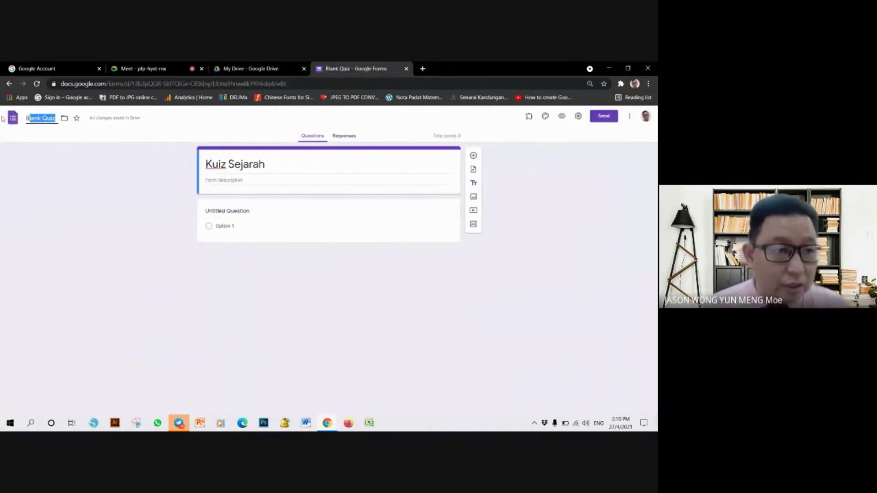
{"action": "key", "text": "ctrl+v"}
{"action": "left_click", "coordinate": [78, 175]}
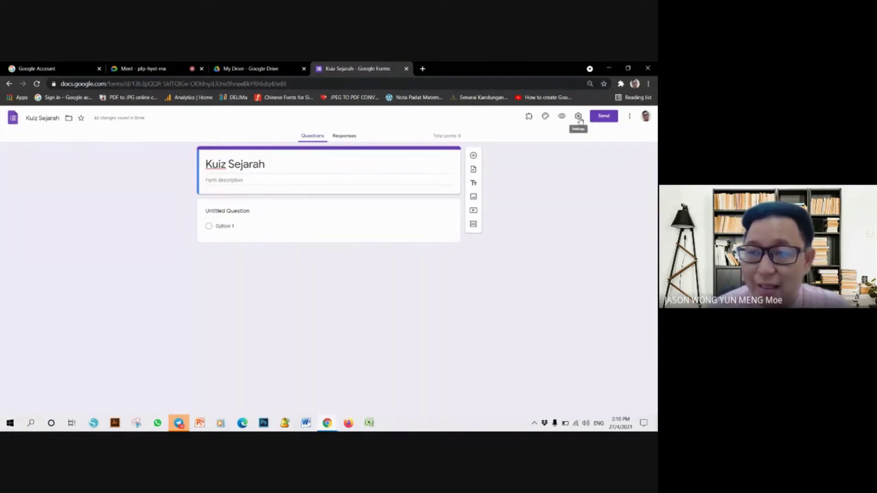
{"action": "left_click", "coordinate": [578, 117]}
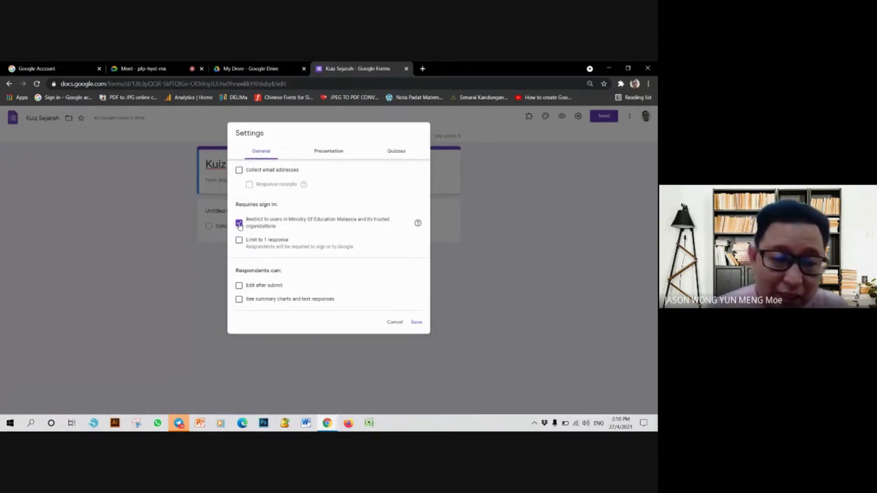
{"action": "left_click", "coordinate": [415, 322]}
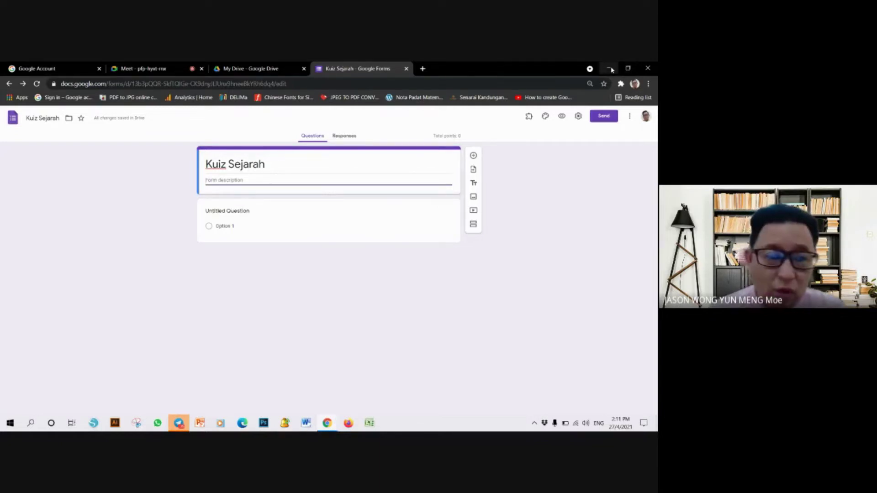
- From the desktop, open the bengkel google form folder and the 'Latihan Objektif Bab 5 - SOALAN LATIHAN' Word file
{"action": "left_click", "coordinate": [610, 69]}
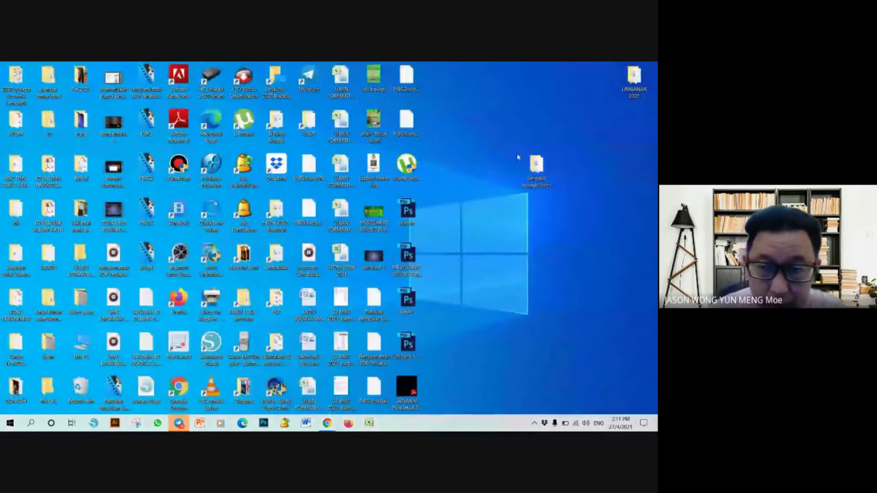
{"action": "double_click", "coordinate": [537, 167]}
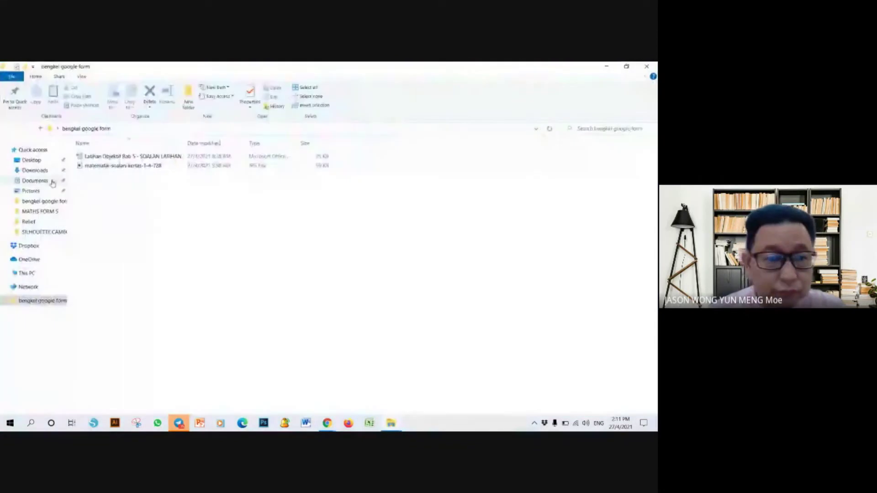
{"action": "left_click", "coordinate": [103, 159]}
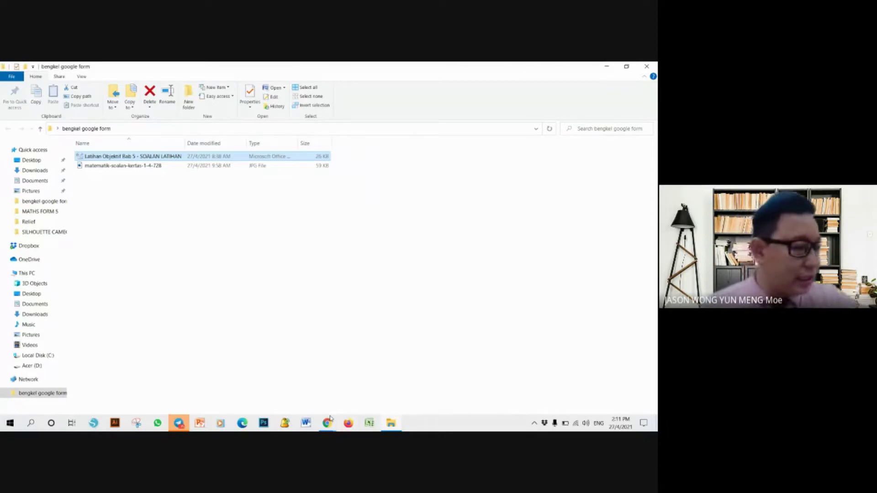
{"action": "mouse_move", "coordinate": [321, 428]}
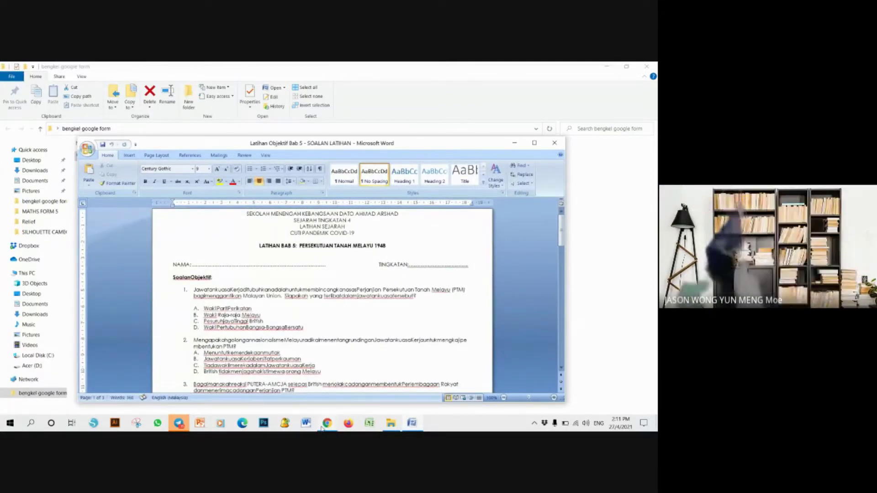
- Maximise Word, copy the full text of question 1, and return to the Kuiz Sejarah form
{"action": "left_click", "coordinate": [534, 142]}
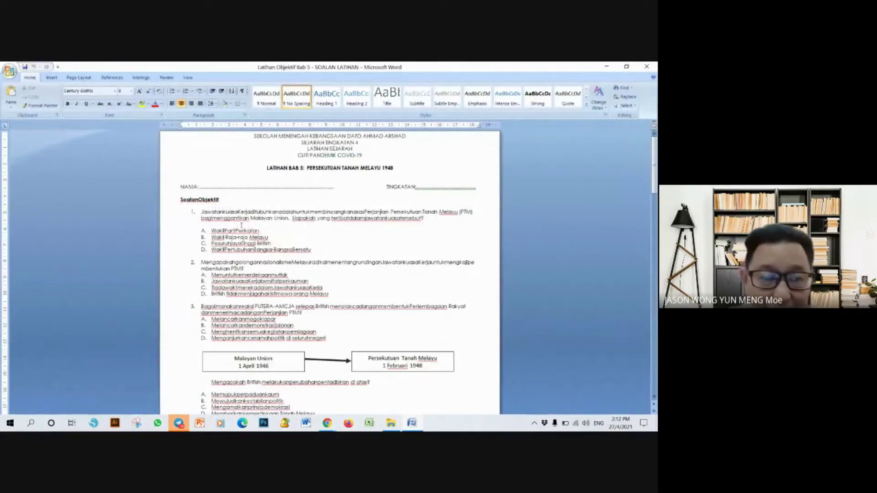
{"action": "left_click_drag", "start_coordinate": [201, 211], "coordinate": [444, 218]}
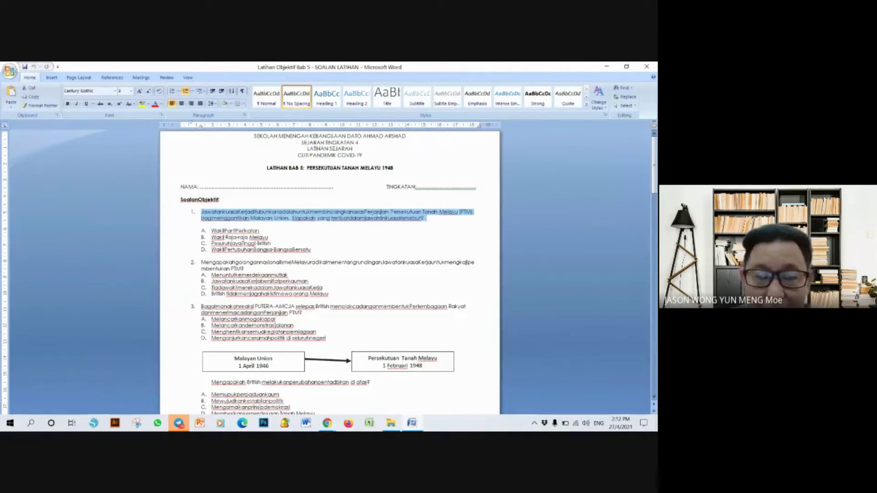
{"action": "right_click", "coordinate": [377, 212]}
{"action": "left_click", "coordinate": [395, 226]}
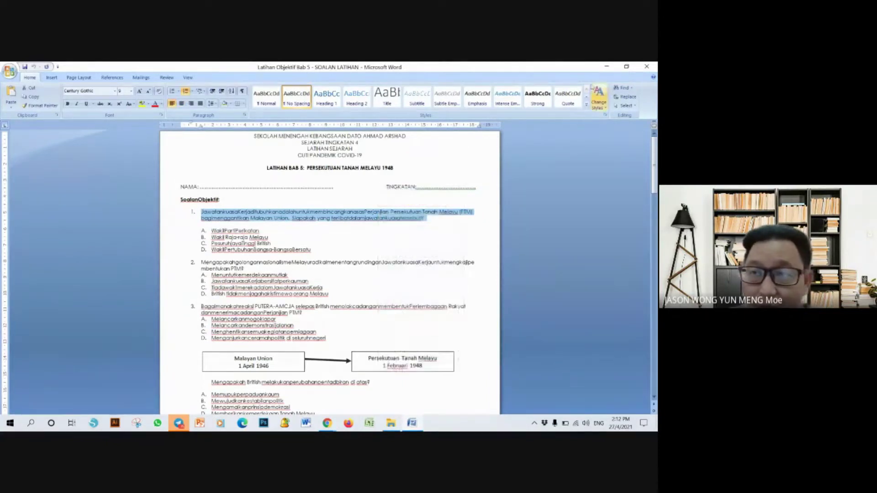
{"action": "left_click", "coordinate": [306, 423]}
{"action": "mouse_move", "coordinate": [327, 423]}
{"action": "left_click", "coordinate": [296, 379]}
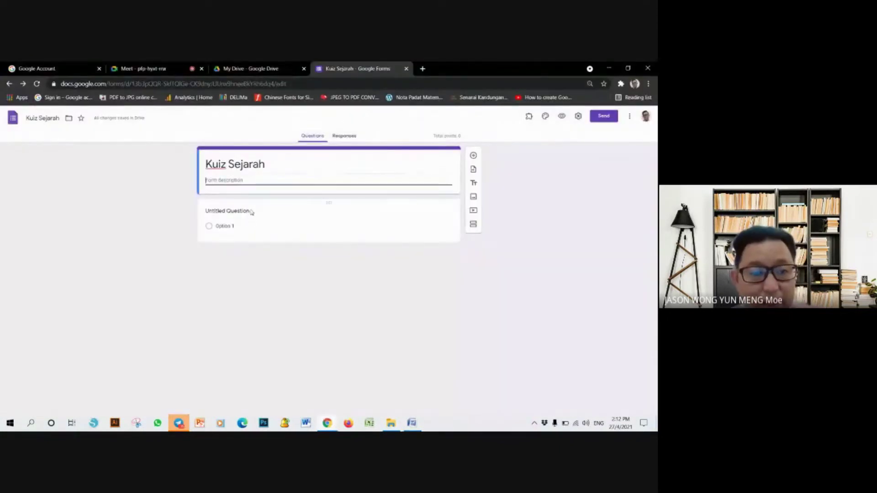
- Paste the copied question into question 1's title, prefixed with 'Soalan' and '1.' on its own line
{"action": "left_click", "coordinate": [251, 212]}
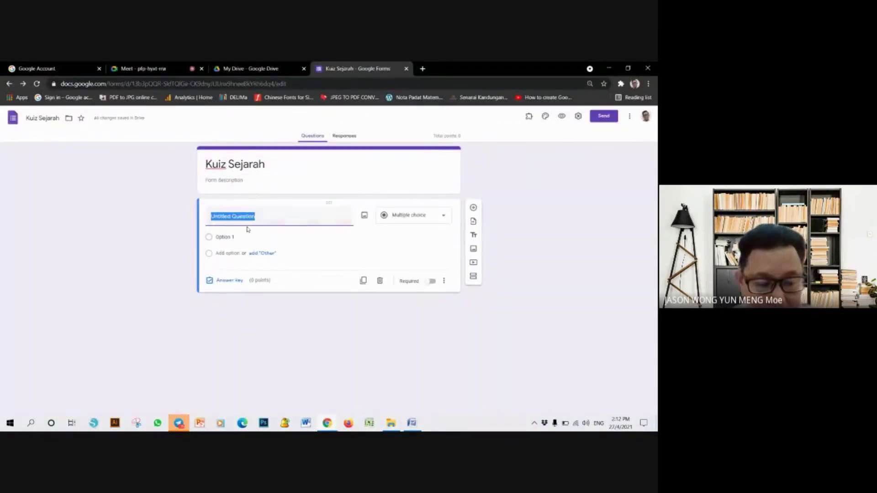
{"action": "key", "text": "ctrl+v"}
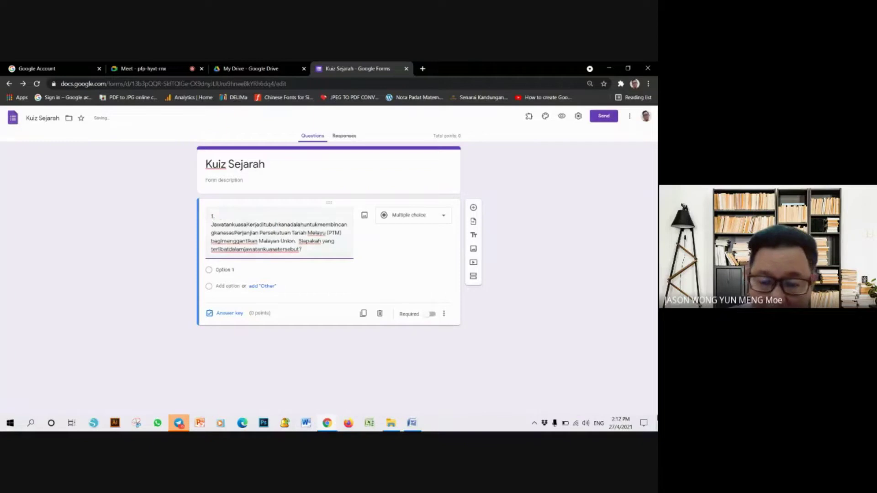
{"action": "key", "text": "BackSpace"}
{"action": "key", "text": "BackSpace"}
{"action": "key", "text": "BackSpace"}
{"action": "key", "text": "Delete"}
{"action": "type", "text": "Soalan"}
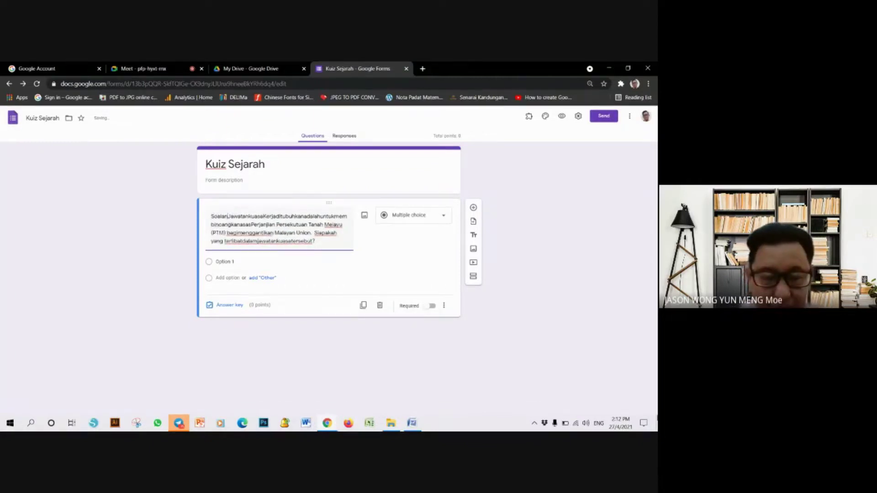
{"action": "key", "text": "Return"}
{"action": "type", "text": "1."}
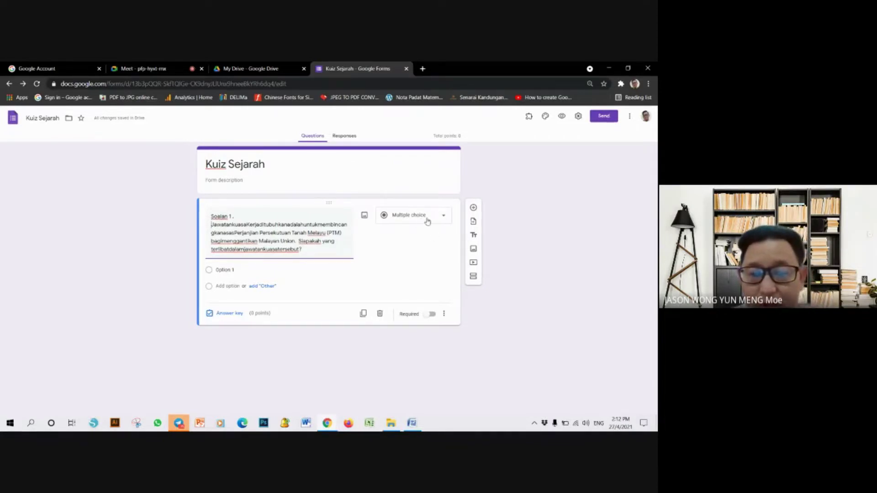
- Keep the question type as Multiple choice and go back to the Word document
{"action": "left_click", "coordinate": [427, 221]}
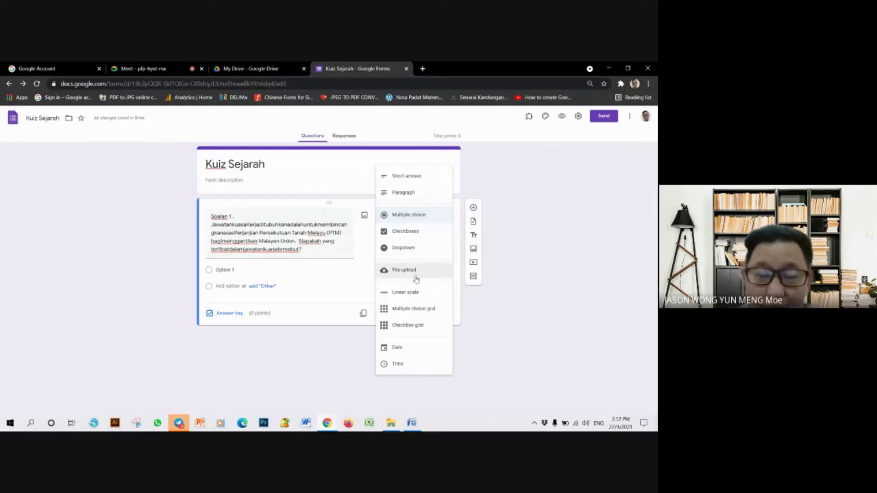
{"action": "left_click", "coordinate": [346, 281]}
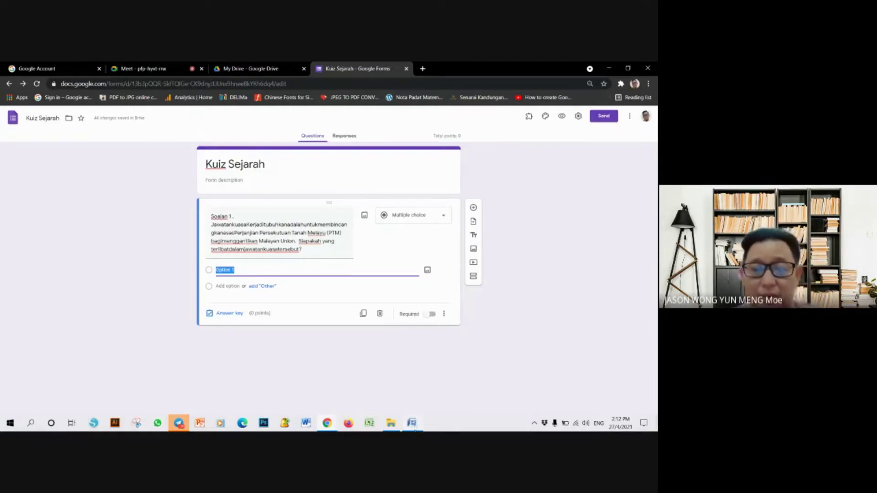
{"action": "left_click", "coordinate": [412, 424]}
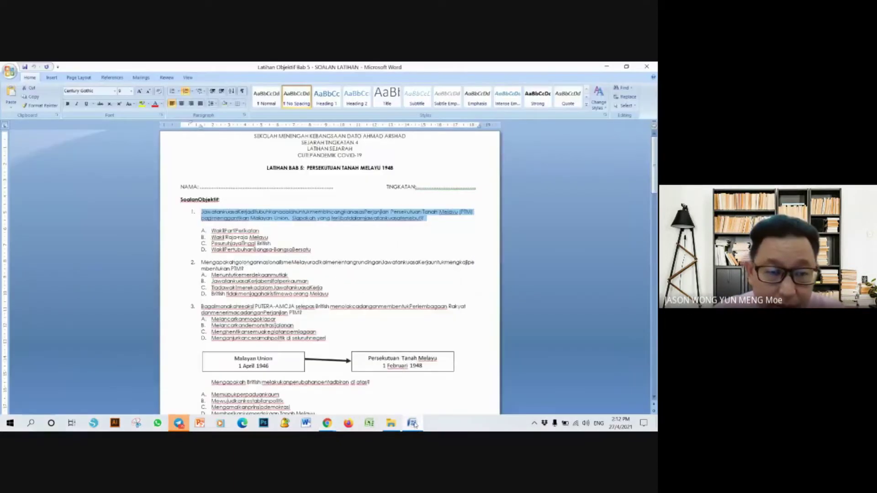
- Copy answer choices A–D of question 1 from Word and paste them as the question's options
{"action": "left_click_drag", "start_coordinate": [210, 230], "coordinate": [313, 249]}
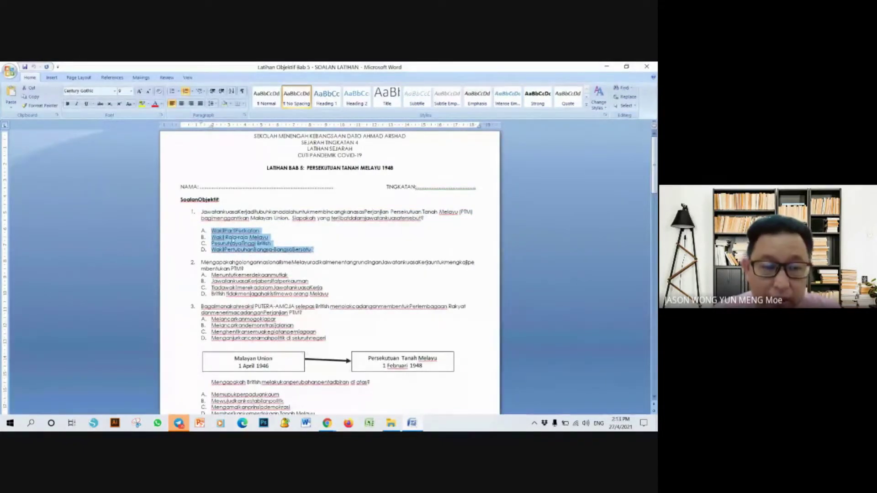
{"action": "right_click", "coordinate": [232, 241]}
{"action": "left_click", "coordinate": [247, 253]}
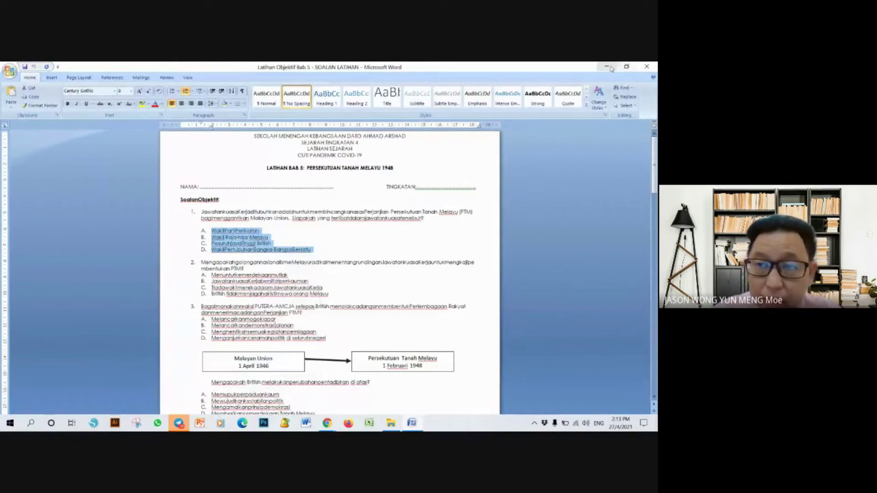
{"action": "left_click", "coordinate": [607, 68]}
{"action": "key", "text": "ctrl+v"}
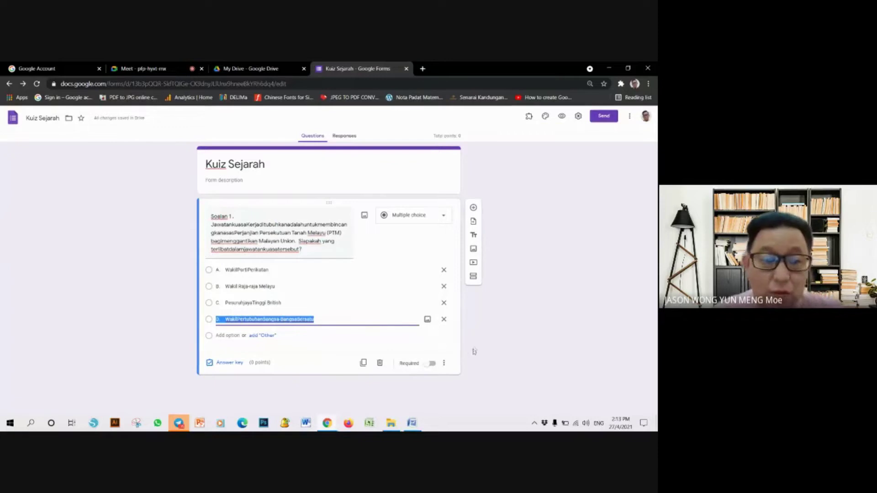
- Fix spacing so options read 'Wakil Parti Perikatan' and 'Wakil Pertubuhan Bangsa-Bangsa Bersatu'
{"action": "left_click", "coordinate": [239, 272]}
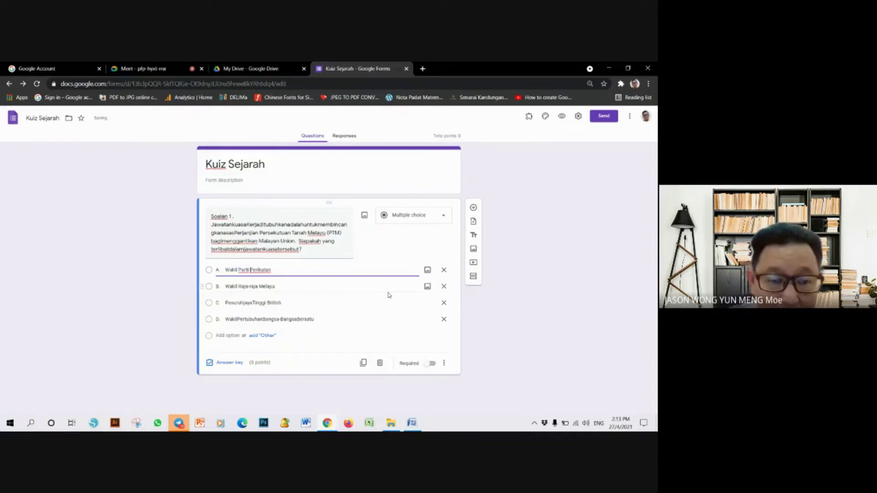
{"action": "triple_click", "coordinate": [240, 320]}
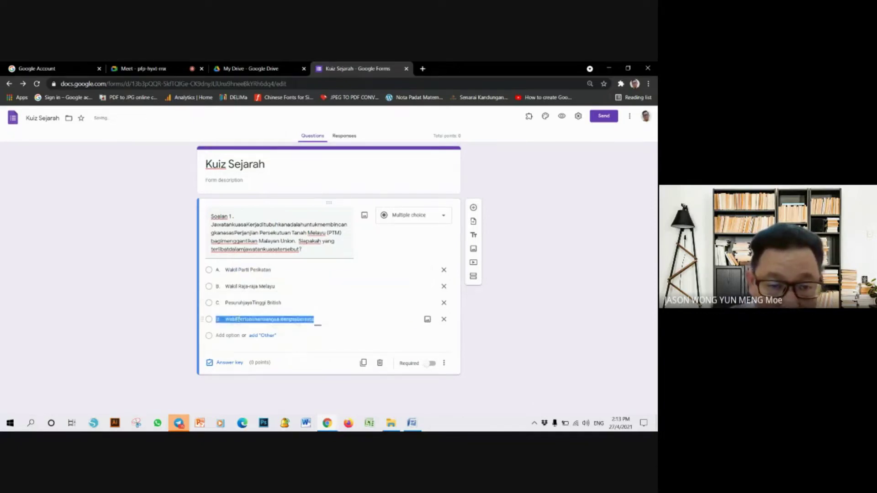
{"action": "left_click", "coordinate": [238, 318]}
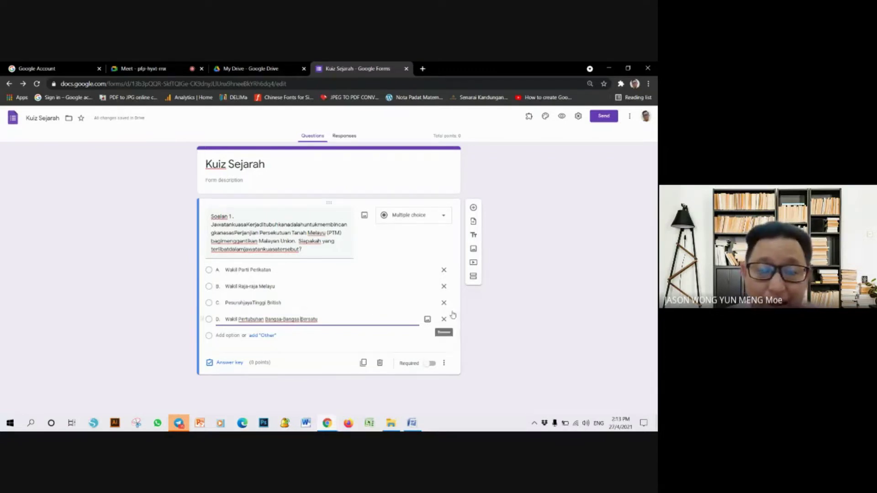
{"action": "left_click", "coordinate": [530, 328]}
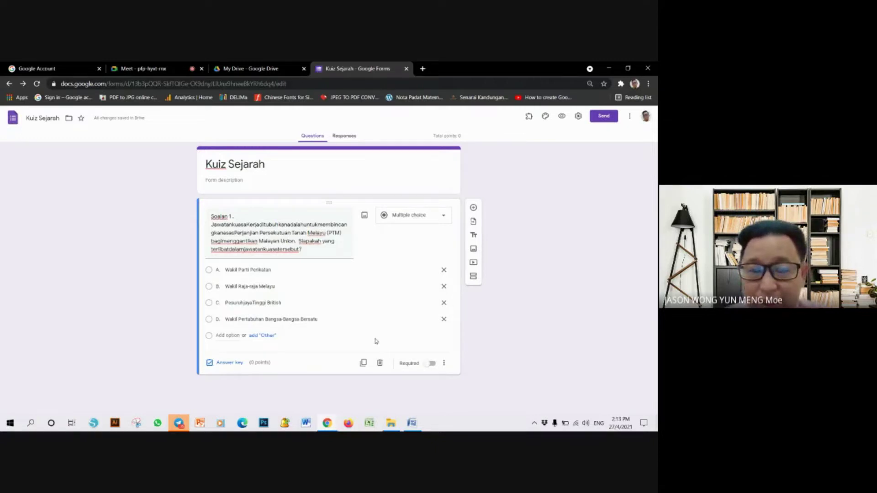
- Toggle 'Make this a quiz' off and back on in the Quizzes settings and save
{"action": "left_click", "coordinate": [580, 118]}
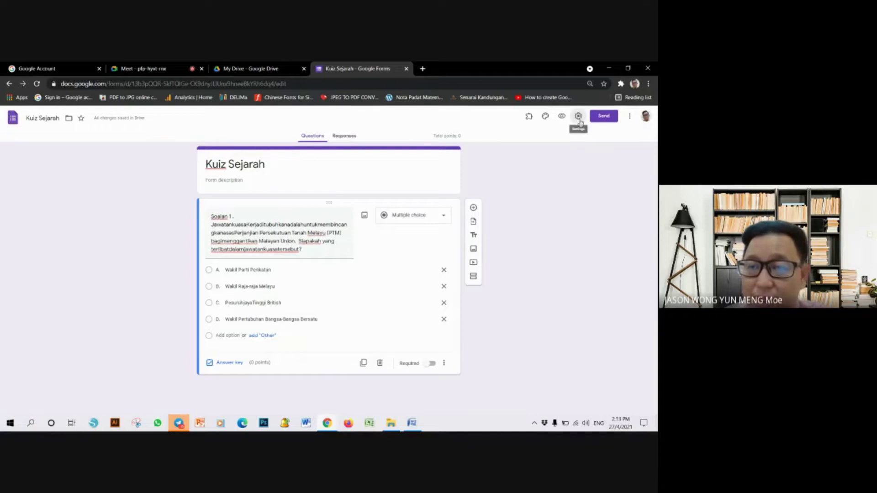
{"action": "left_click", "coordinate": [394, 322]}
{"action": "left_click", "coordinate": [578, 117]}
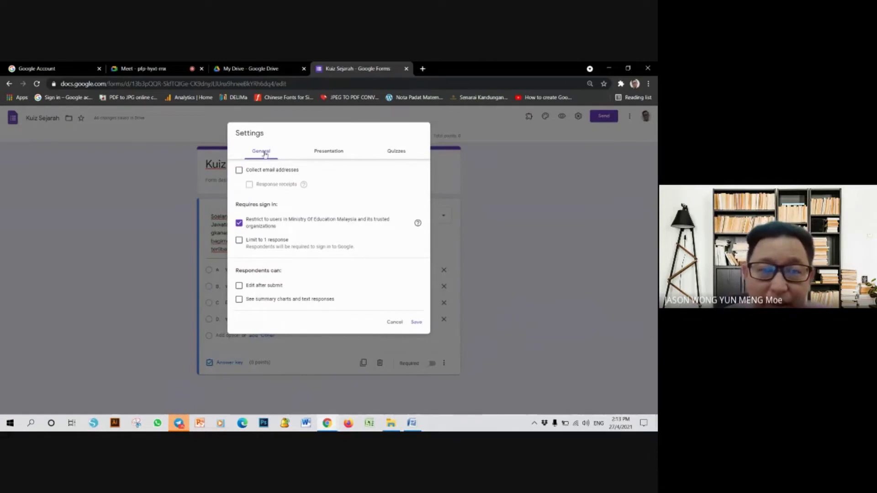
{"action": "left_click", "coordinate": [398, 152]}
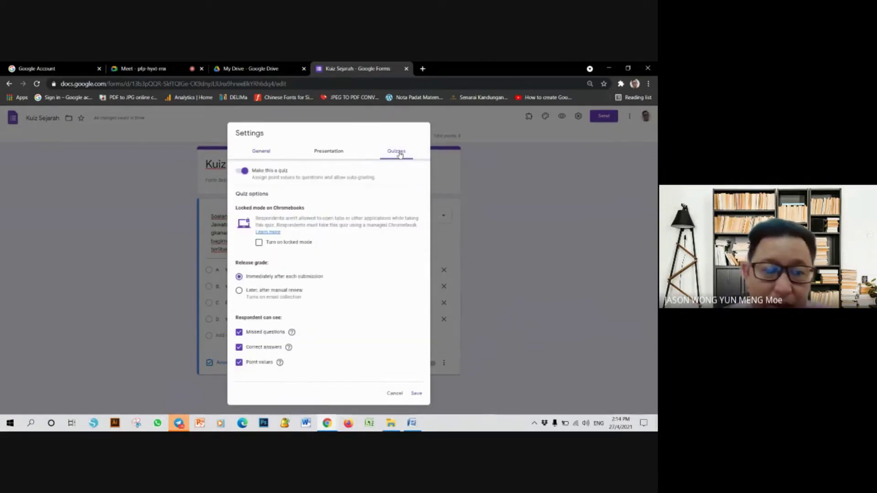
{"action": "left_click", "coordinate": [244, 173]}
{"action": "left_click", "coordinate": [239, 172]}
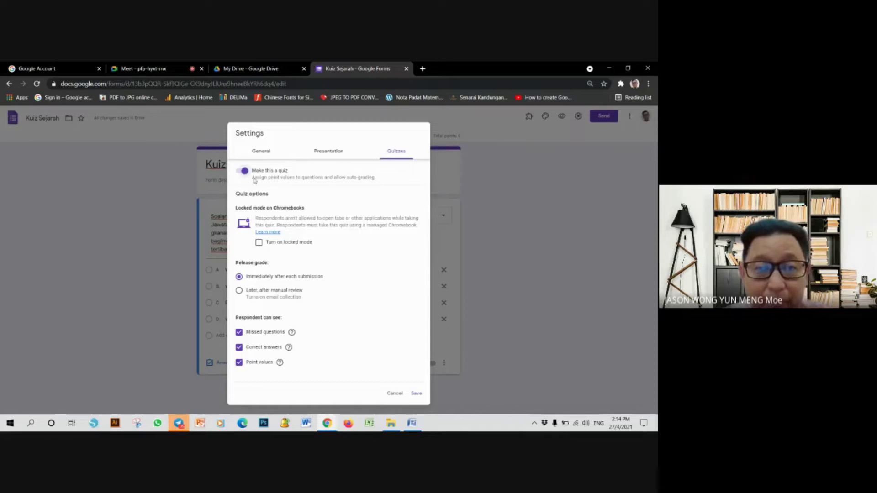
{"action": "left_click", "coordinate": [416, 393]}
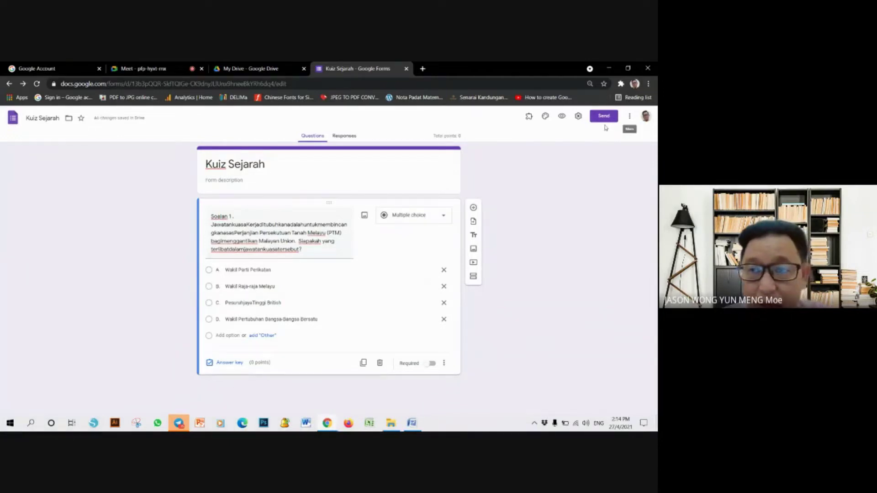
- Switch quiz mode off in the Quizzes settings and save
{"action": "left_click", "coordinate": [578, 116]}
{"action": "left_click", "coordinate": [407, 157]}
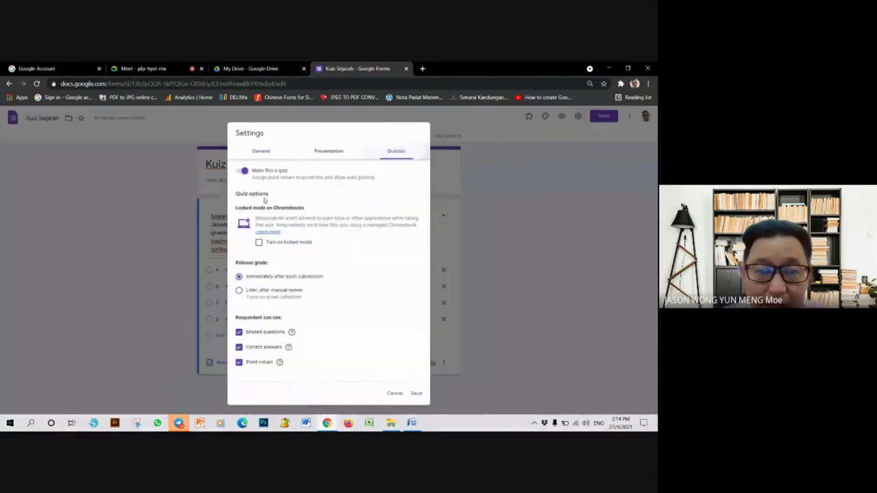
{"action": "left_click", "coordinate": [245, 173]}
{"action": "left_click", "coordinate": [505, 224]}
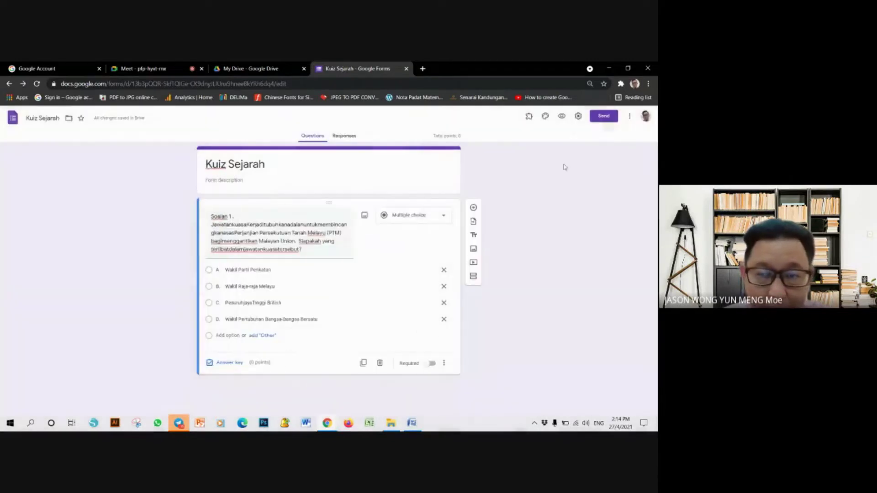
{"action": "left_click", "coordinate": [579, 117]}
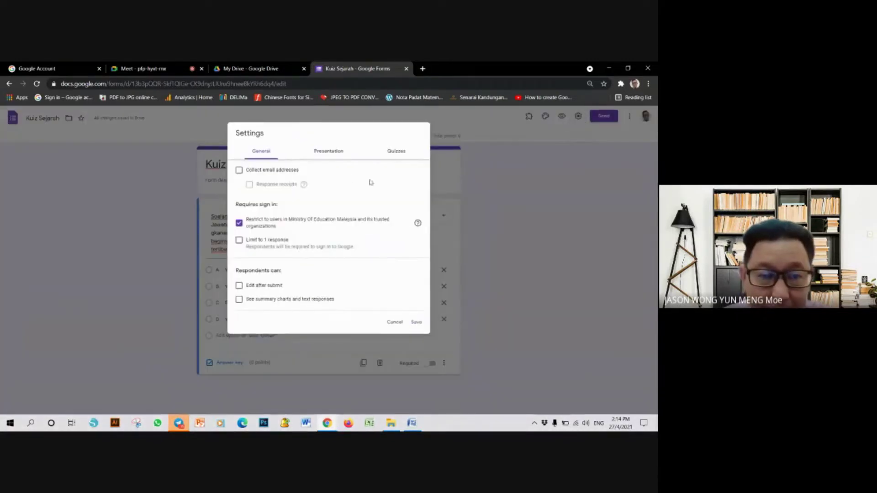
{"action": "left_click", "coordinate": [396, 151]}
{"action": "left_click", "coordinate": [244, 176]}
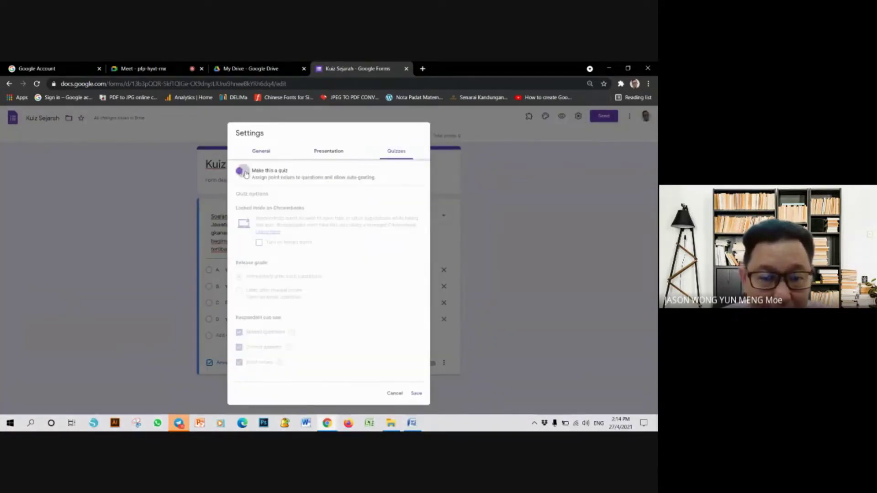
{"action": "left_click", "coordinate": [416, 394]}
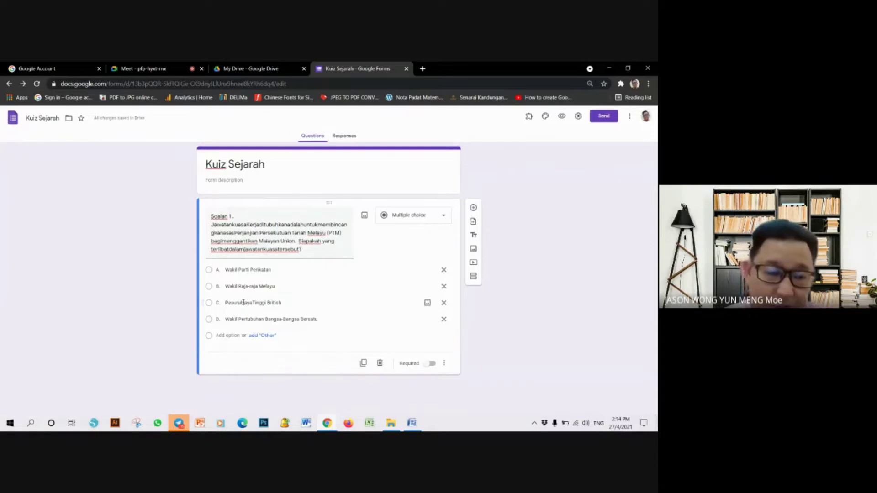
- Turn 'Make this a quiz' back on and save, giving question 1 an answer key and 100 points
{"action": "left_click", "coordinate": [629, 116]}
{"action": "left_click", "coordinate": [578, 116]}
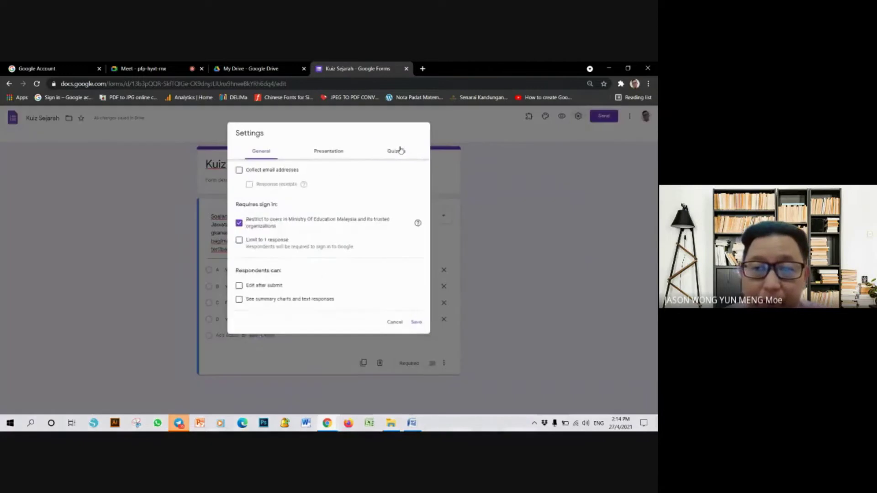
{"action": "left_click", "coordinate": [396, 151]}
{"action": "left_click", "coordinate": [243, 171]}
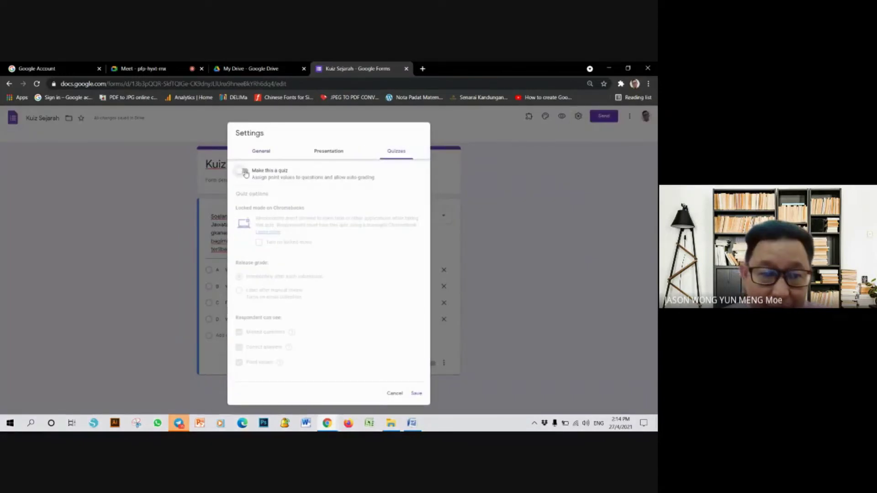
{"action": "left_click", "coordinate": [415, 394]}
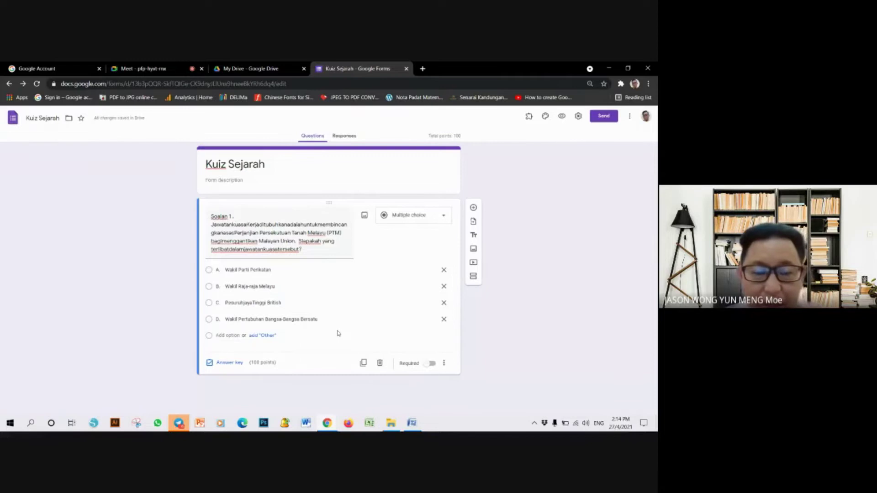
- Admit the waiting person into the video call, then come back to the quiz form
{"action": "left_click", "coordinate": [256, 69]}
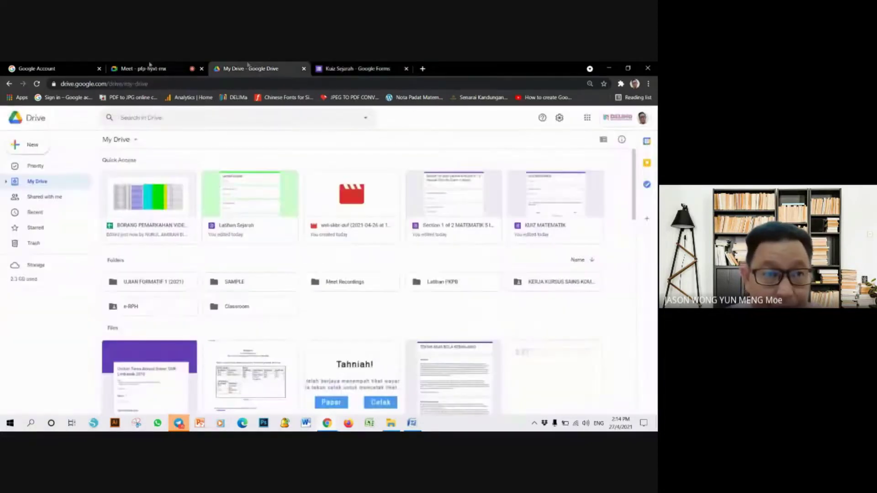
{"action": "left_click", "coordinate": [151, 69]}
{"action": "left_click", "coordinate": [410, 158]}
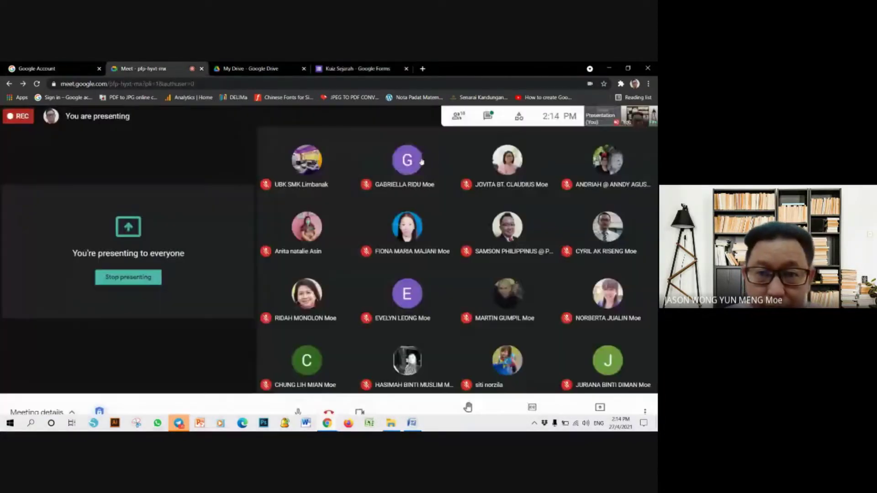
{"action": "left_click", "coordinate": [328, 65]}
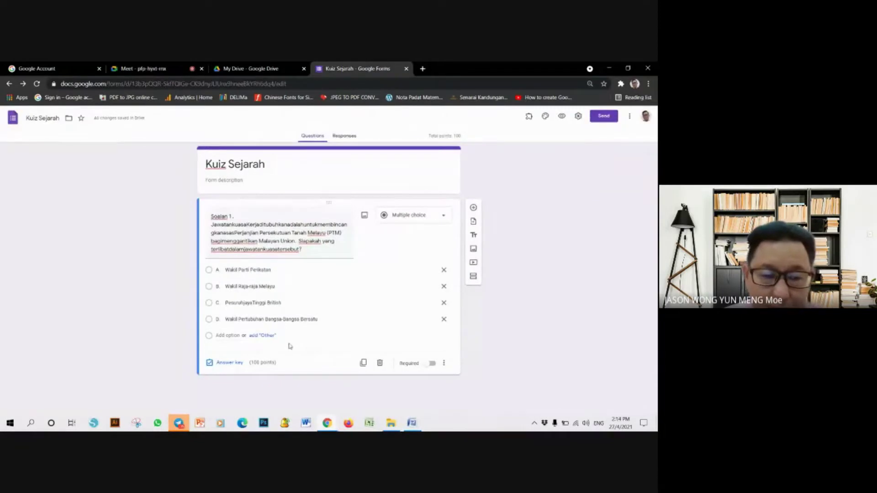
- Open Soalan 1's answer key and admit another waiting person into the video call
{"action": "left_click", "coordinate": [236, 364]}
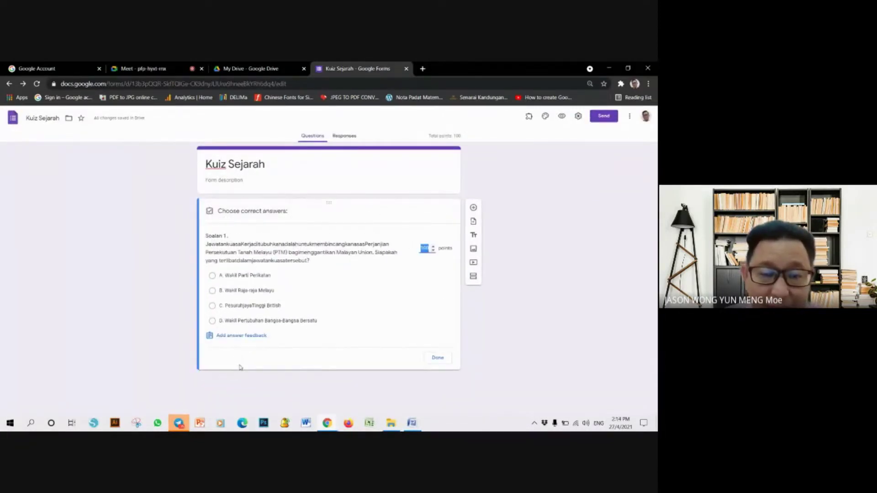
{"action": "left_click", "coordinate": [24, 64]}
{"action": "left_click", "coordinate": [142, 68]}
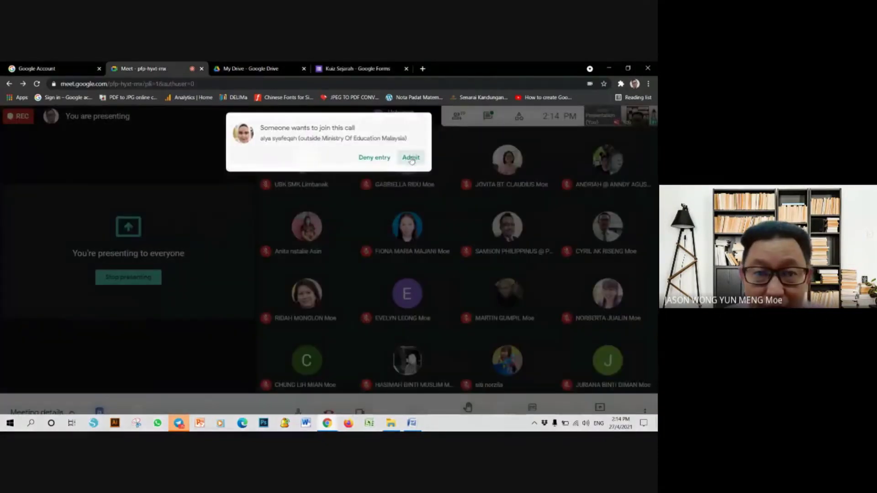
{"action": "left_click", "coordinate": [413, 157]}
{"action": "left_click", "coordinate": [352, 68]}
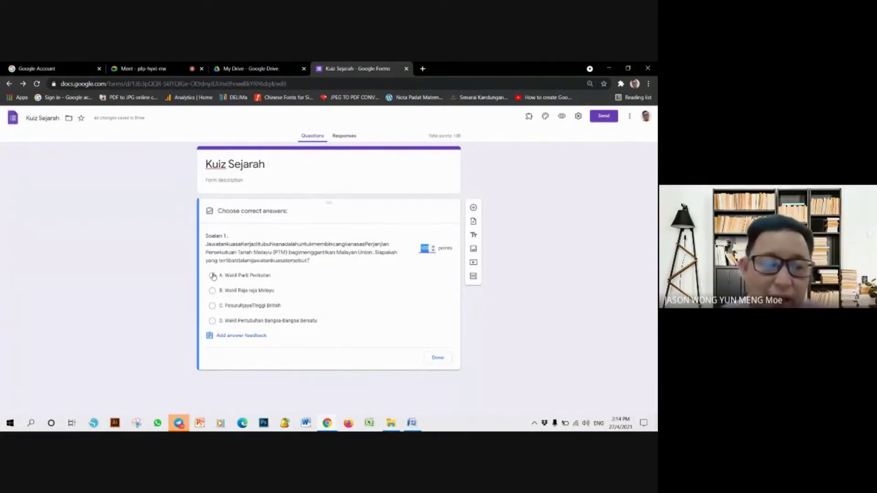
- Mark D, Wakil Pertubuhan Bangsa-Bangsa Bersatu, as correct and change the points from 100 to 1
{"action": "left_click", "coordinate": [213, 321]}
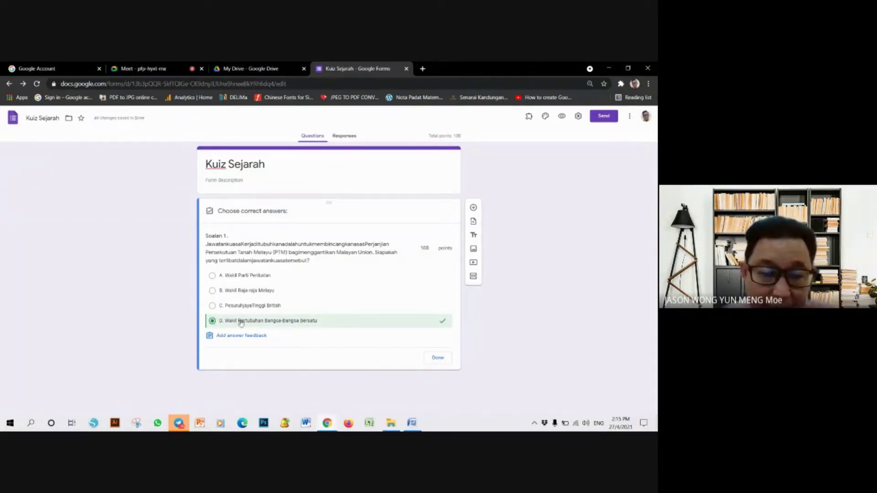
{"action": "left_click", "coordinate": [430, 249]}
{"action": "left_click", "coordinate": [429, 248]}
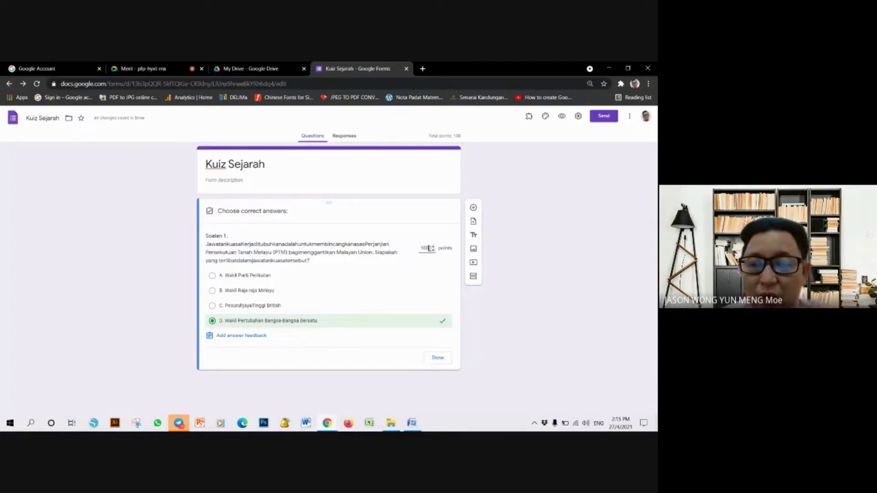
{"action": "double_click", "coordinate": [423, 248]}
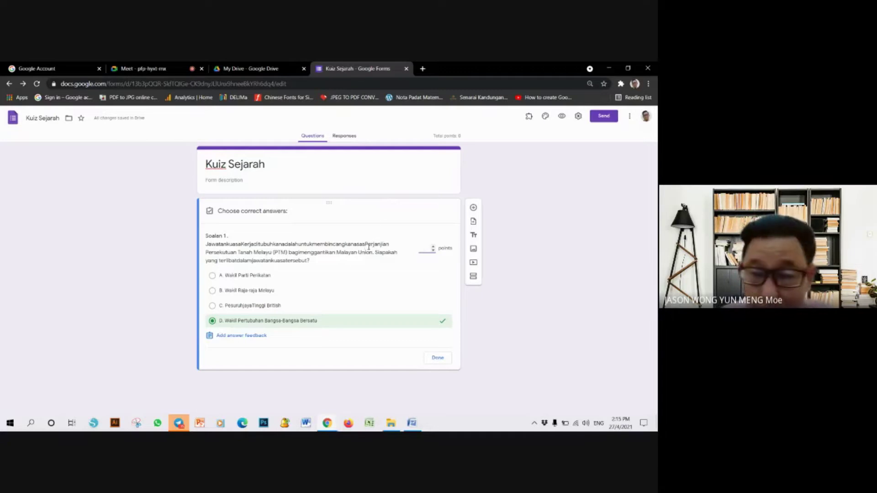
{"action": "type", "text": "1"}
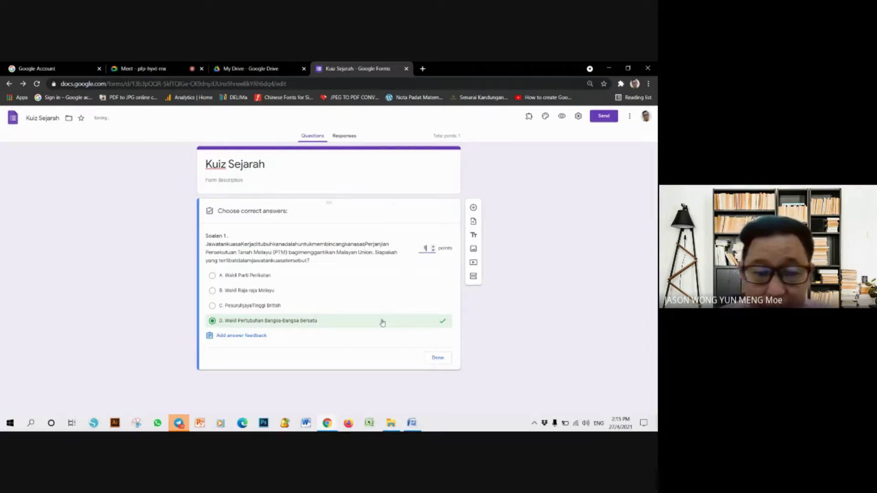
{"action": "left_click", "coordinate": [437, 358]}
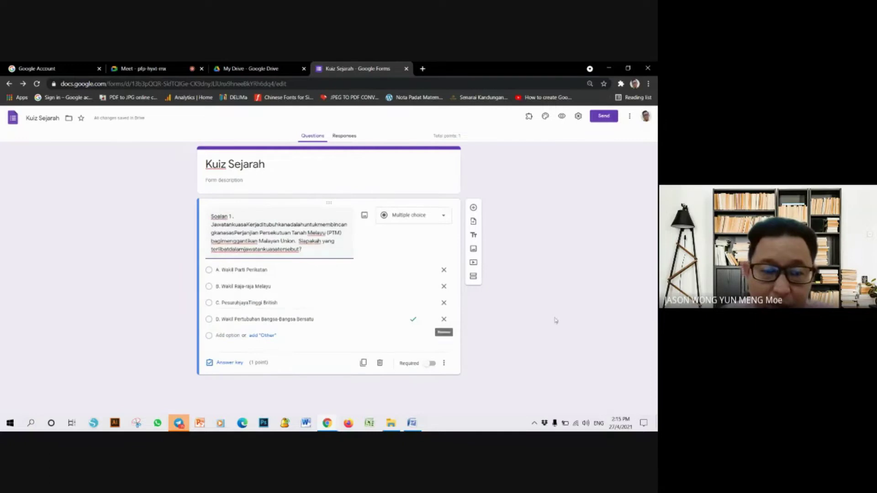
- Turn on Required for Soalan 1 and duplicate it as an identical second question
{"action": "left_click", "coordinate": [431, 364]}
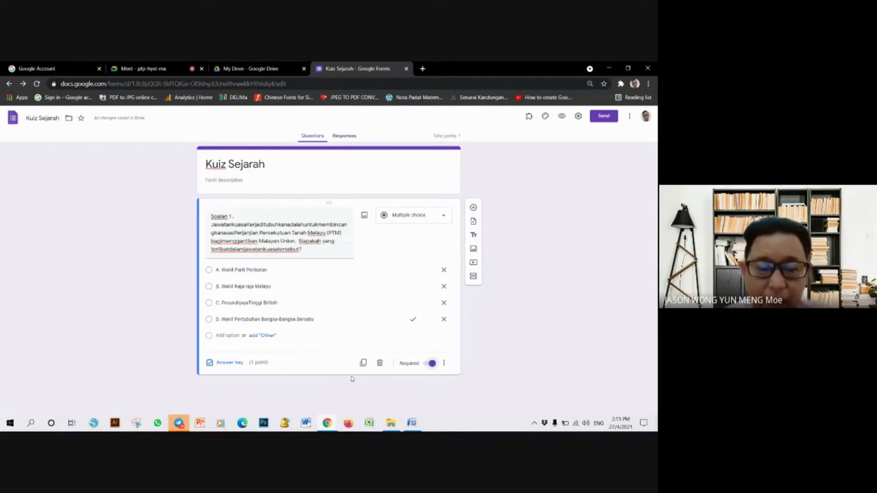
{"action": "left_click", "coordinate": [364, 364]}
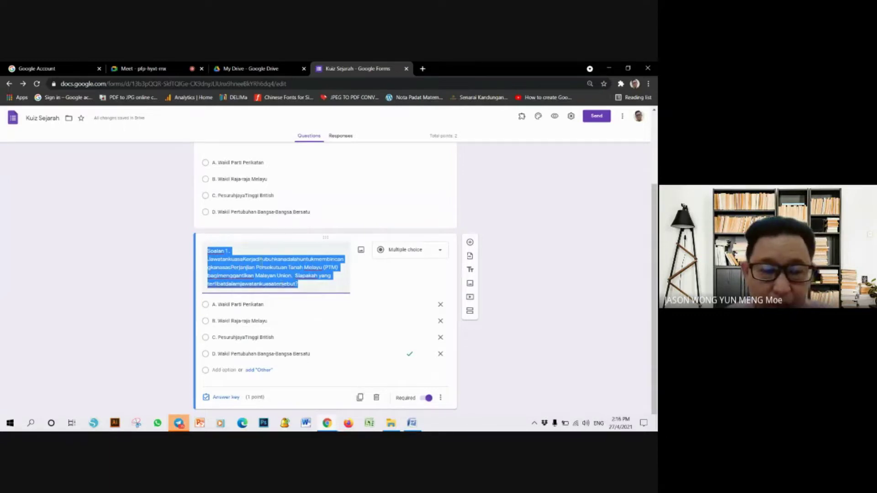
{"action": "scroll", "coordinate": [283, 269], "scroll_direction": "up", "scroll_amount": 3}
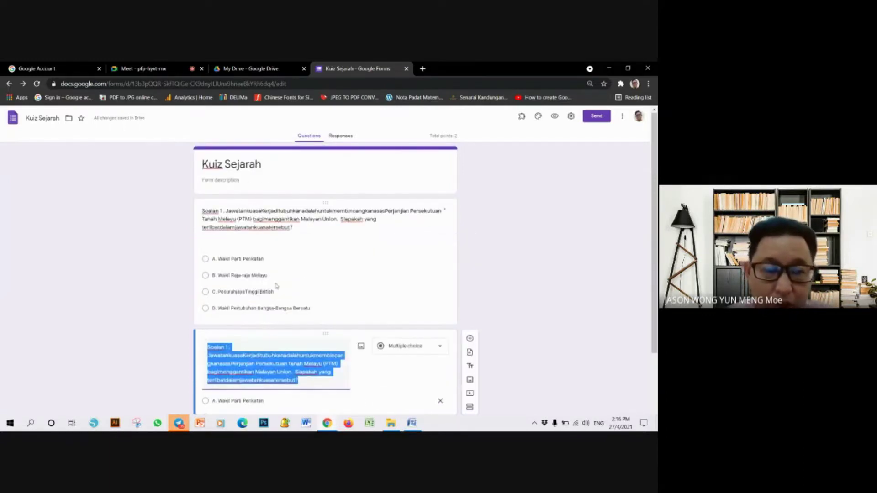
{"action": "scroll", "coordinate": [305, 273], "scroll_direction": "down", "scroll_amount": 3}
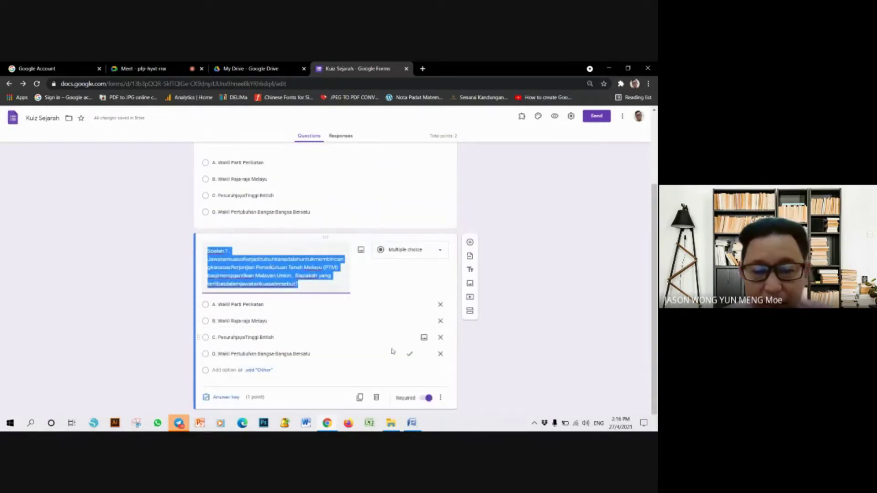
{"action": "left_click", "coordinate": [412, 424]}
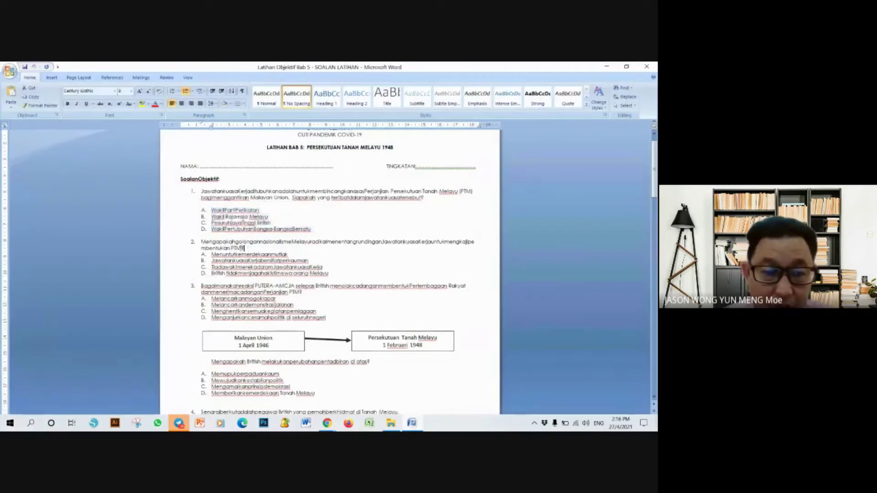
{"action": "double_click", "coordinate": [198, 243]}
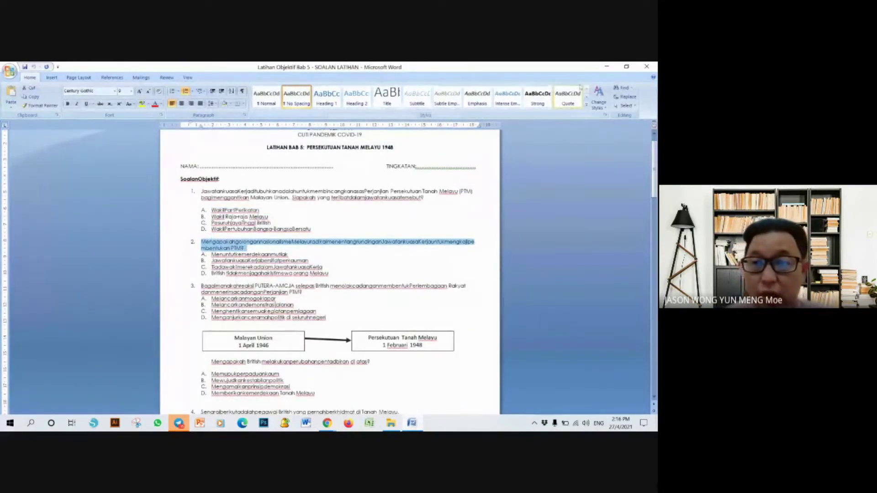
{"action": "left_click", "coordinate": [607, 66]}
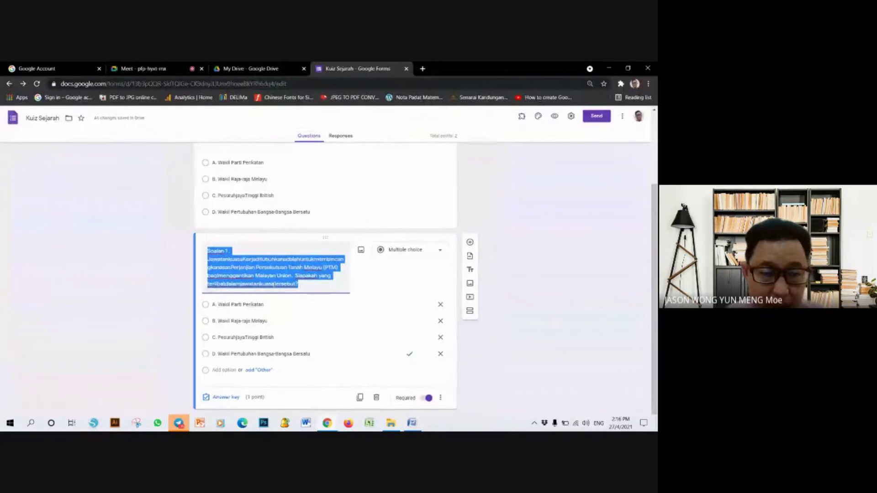
- Paste question 2's wording into the copied question and prefix it with 'SOALAN'
{"action": "type", "text": "2. MengapakahgolongannasionalismeMelayuradikalmenentangrundinganJawatankuasaKerjauntukmengkajipembentukan PTM?"}
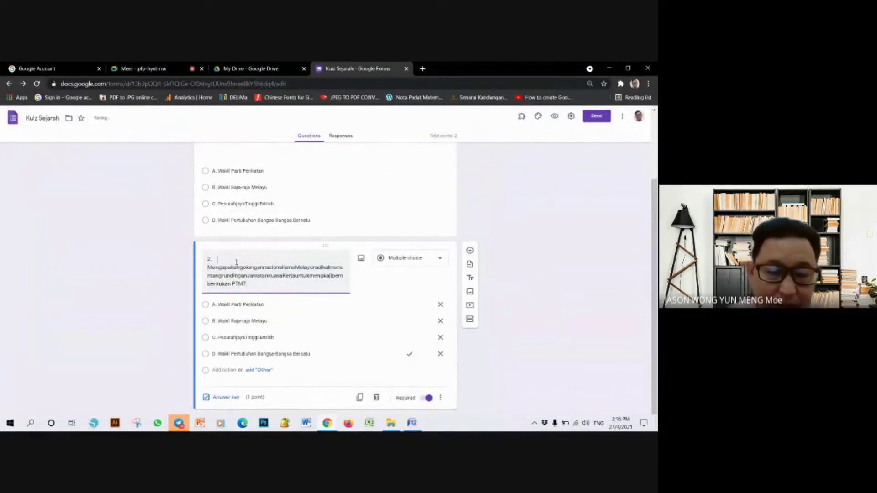
{"action": "right_click", "coordinate": [235, 263]}
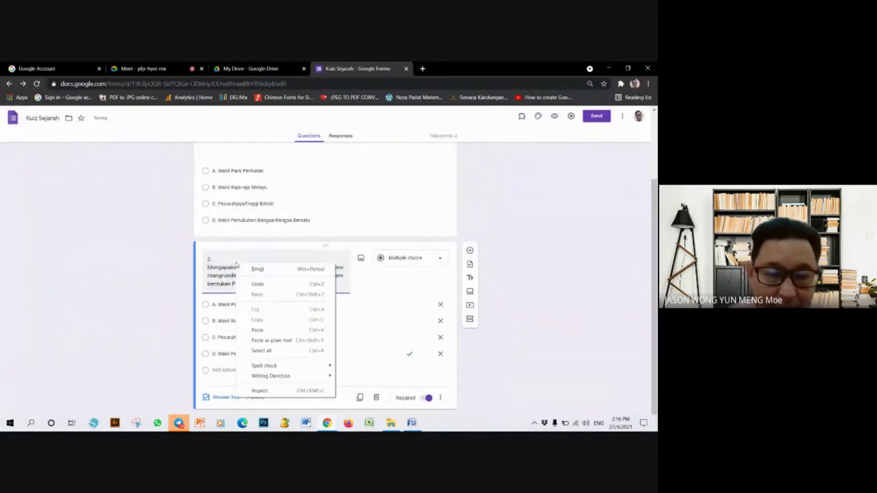
{"action": "left_click", "coordinate": [209, 259]}
{"action": "type", "text": "SOALAN"}
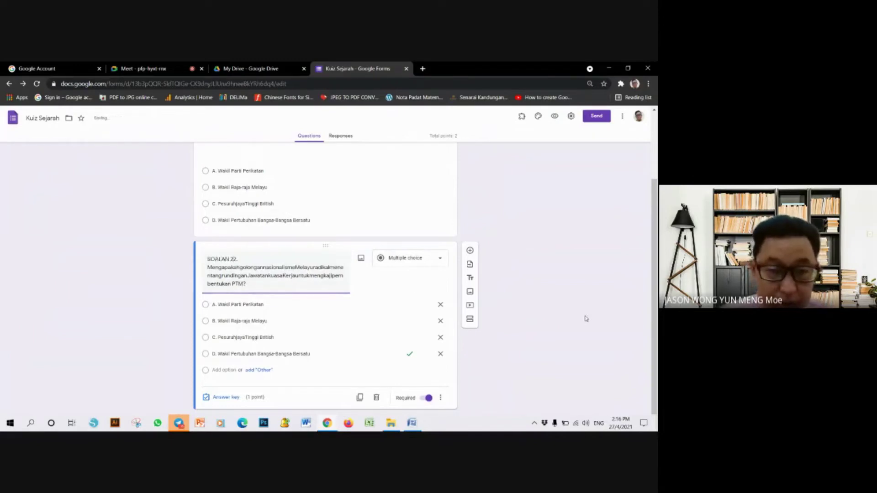
{"action": "left_click", "coordinate": [572, 307]}
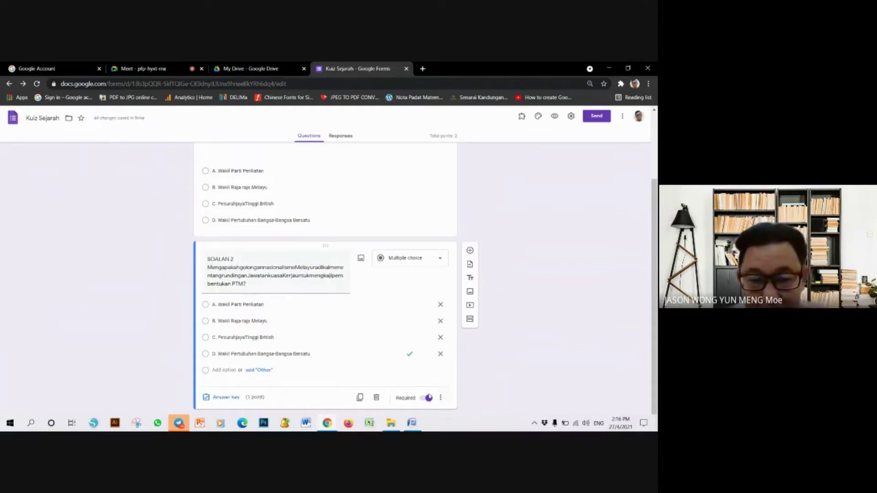
- Key option C, Pesuruhjaya Tinggi British, as SOALAN 2's correct answer instead of D
{"action": "left_click", "coordinate": [223, 399]}
{"action": "left_click", "coordinate": [230, 346]}
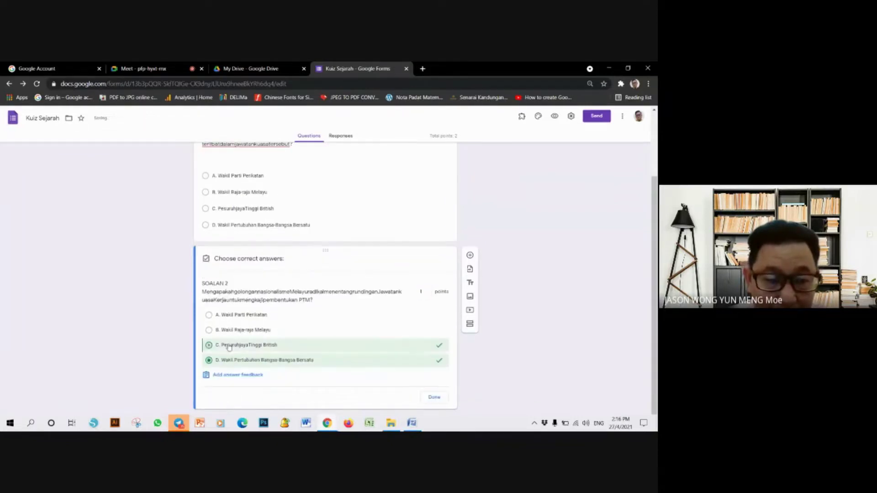
{"action": "left_click", "coordinate": [213, 360]}
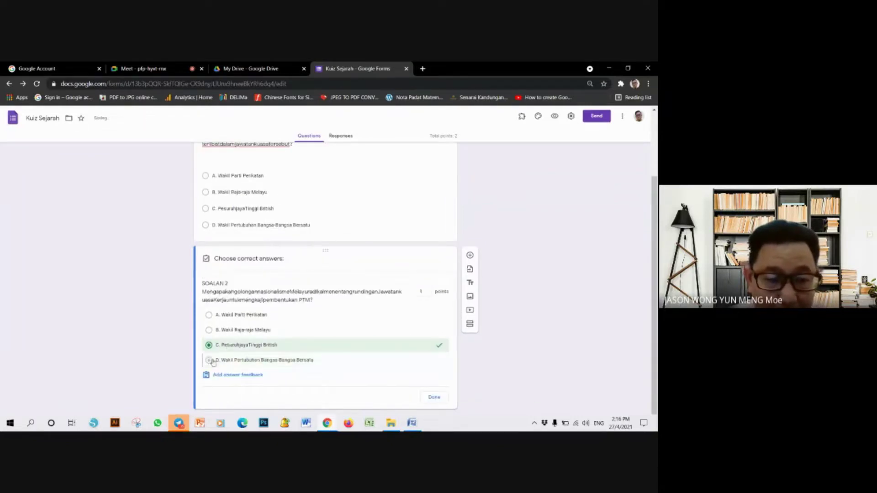
{"action": "left_click", "coordinate": [434, 398]}
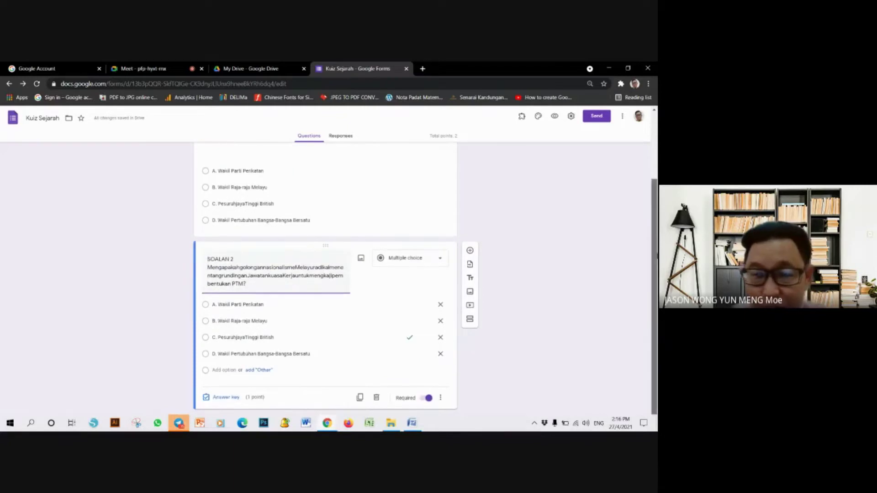
- Duplicate SOALAN 2 and renumber the copy's title to SOALAN 3
{"action": "left_click", "coordinate": [359, 397]}
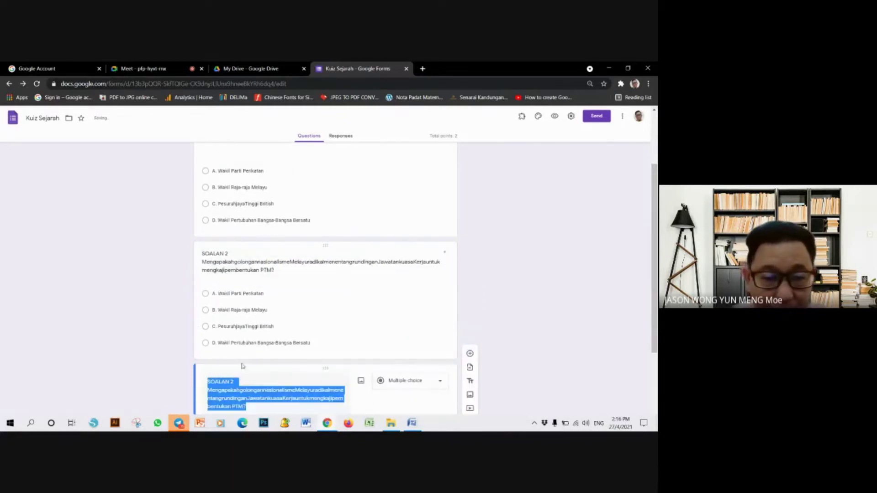
{"action": "left_click", "coordinate": [246, 380]}
{"action": "key", "text": "BackSpace"}
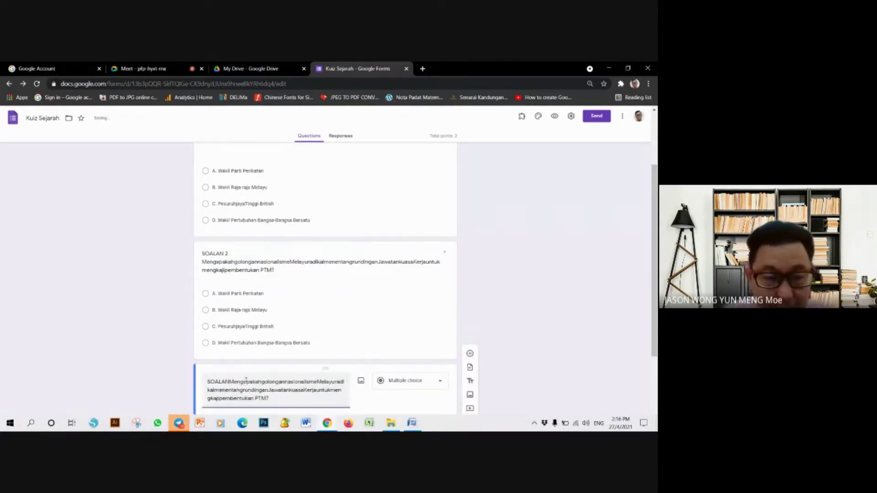
{"action": "type", "text": "3"}
{"action": "key", "text": "Return"}
{"action": "scroll", "coordinate": [286, 351], "scroll_direction": "down", "scroll_amount": 3}
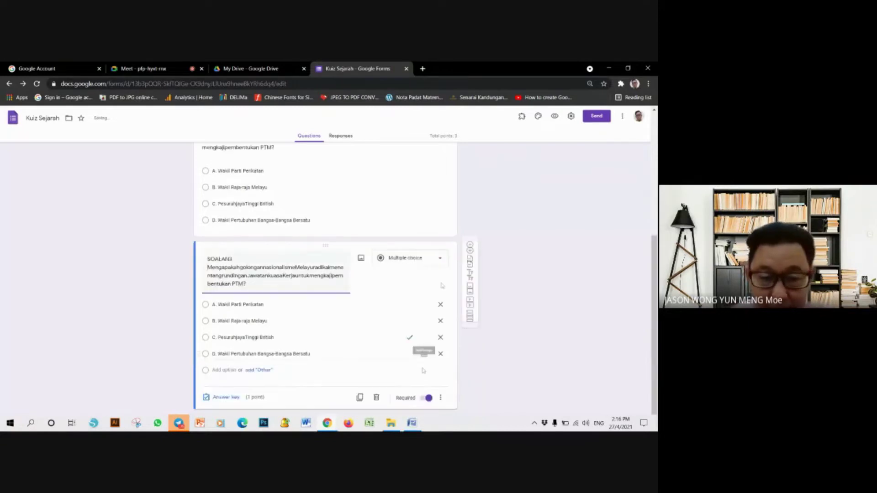
- Paste question 3's PUTERA-AMCJA wording from Word over the copy, then select its A–D options
{"action": "left_click", "coordinate": [414, 423]}
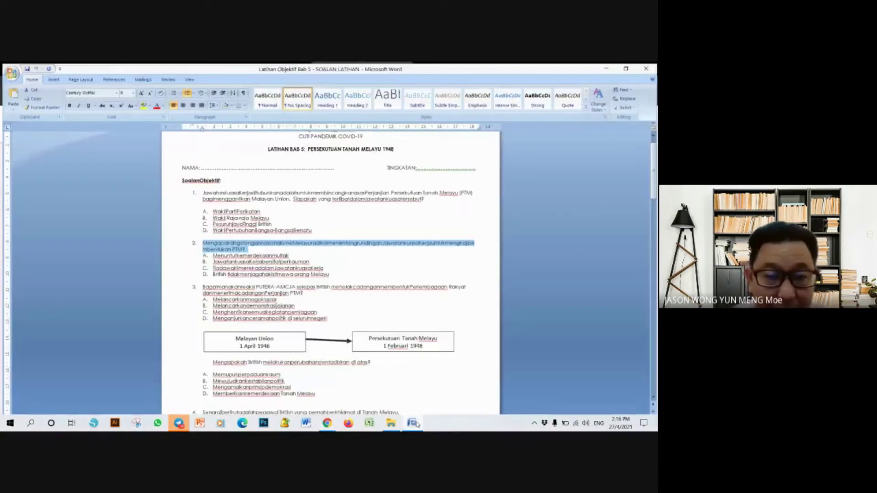
{"action": "left_click_drag", "start_coordinate": [321, 274], "coordinate": [197, 267]}
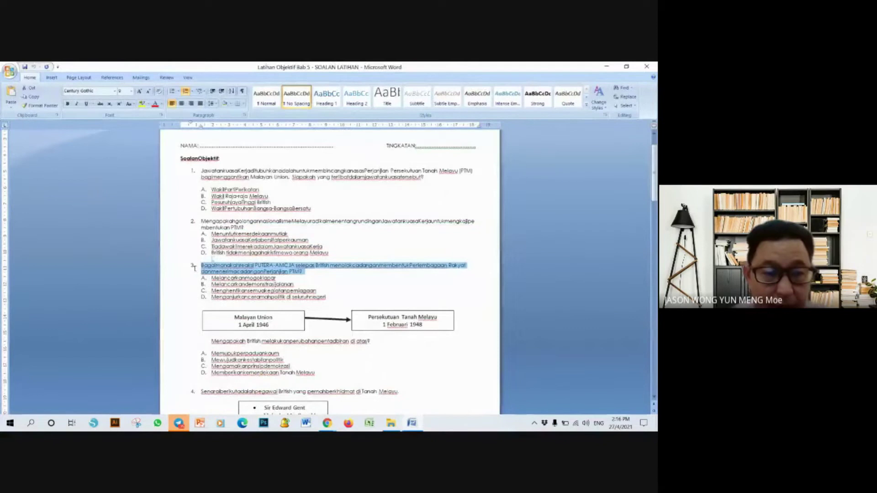
{"action": "left_click", "coordinate": [607, 67]}
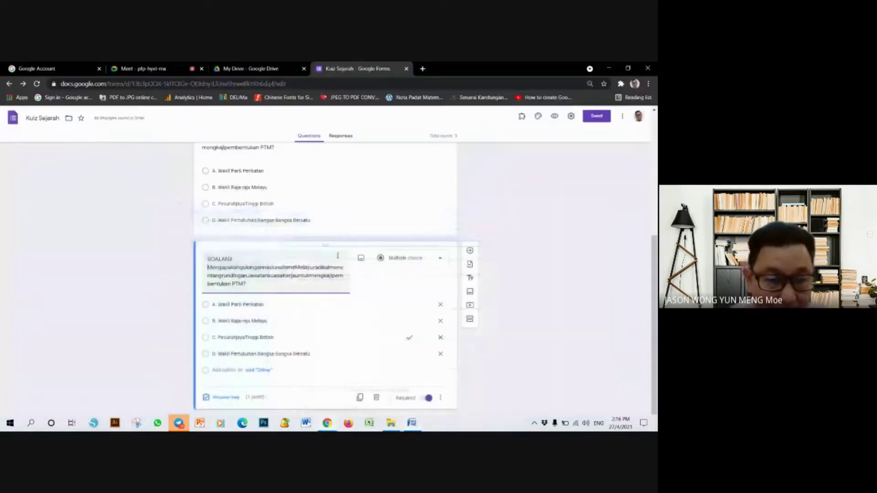
{"action": "left_click_drag", "start_coordinate": [249, 283], "coordinate": [207, 267]}
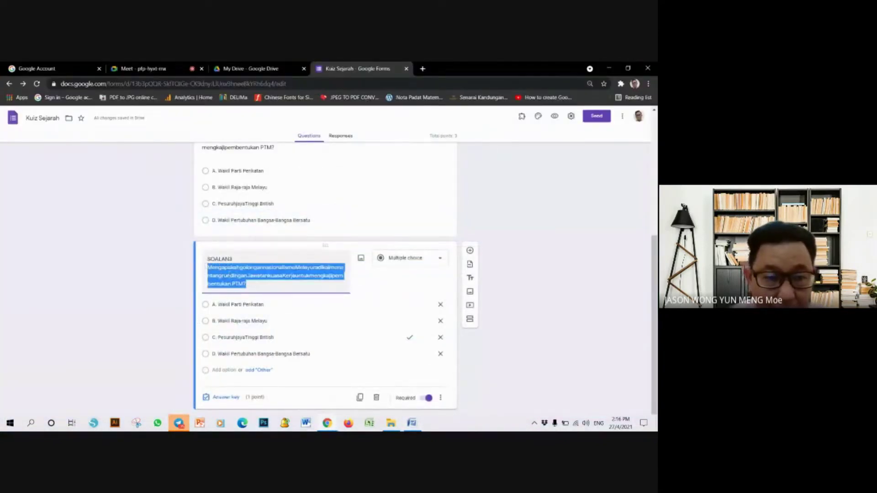
{"action": "right_click", "coordinate": [231, 275]}
{"action": "left_click", "coordinate": [252, 316]}
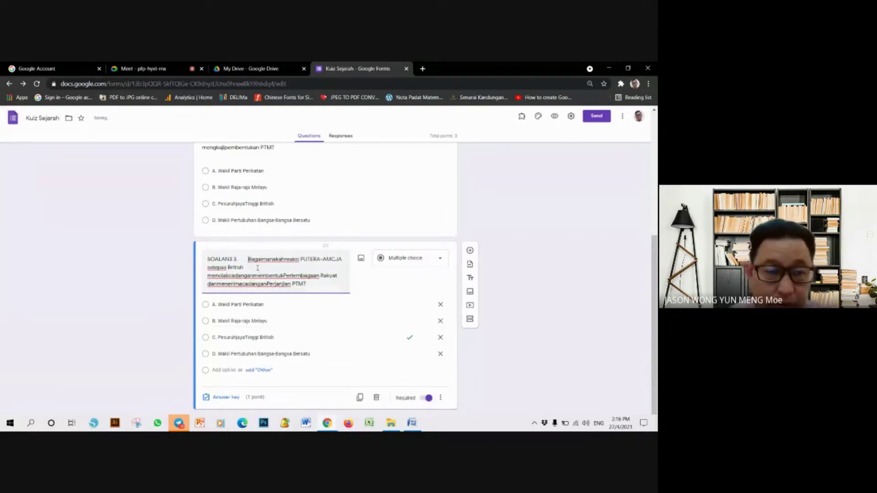
{"action": "key", "text": "Delete"}
{"action": "key", "text": "Delete"}
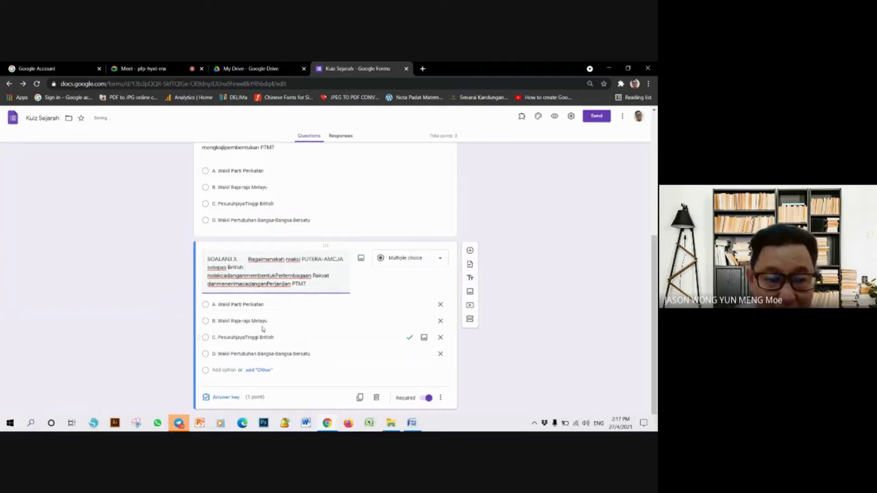
{"action": "left_click", "coordinate": [412, 424]}
{"action": "left_click_drag", "start_coordinate": [334, 296], "coordinate": [203, 278]}
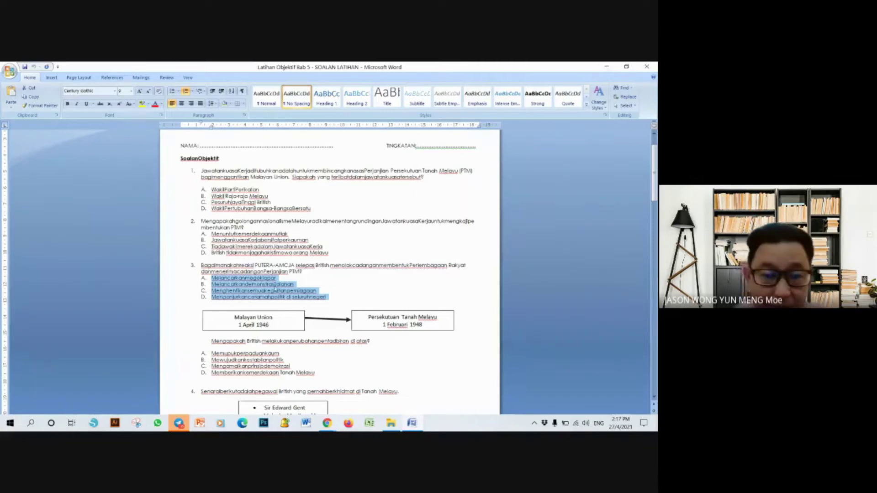
- Copy question 3's options A–D from Word and paste them in place of SOALAN 3's old choices
{"action": "right_click", "coordinate": [272, 289]}
{"action": "left_click", "coordinate": [289, 140]}
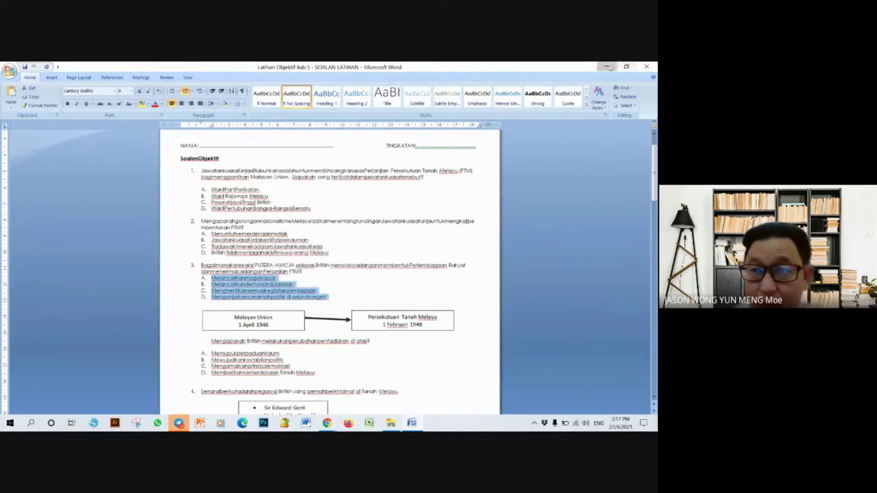
{"action": "left_click", "coordinate": [607, 66]}
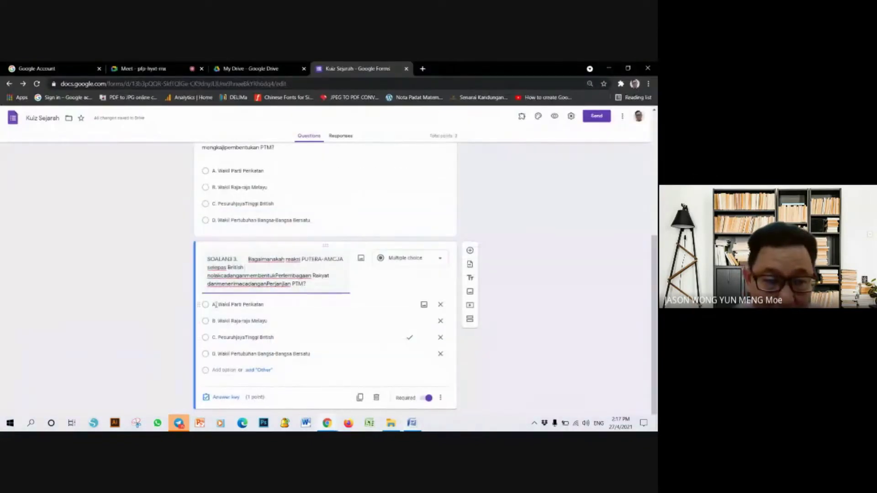
{"action": "left_click", "coordinate": [440, 321]}
{"action": "left_click", "coordinate": [440, 321]}
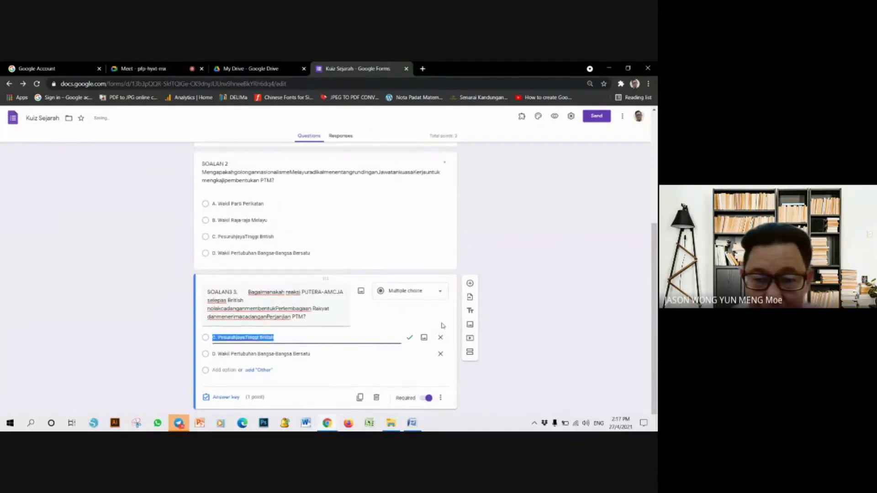
{"action": "left_click", "coordinate": [441, 354]}
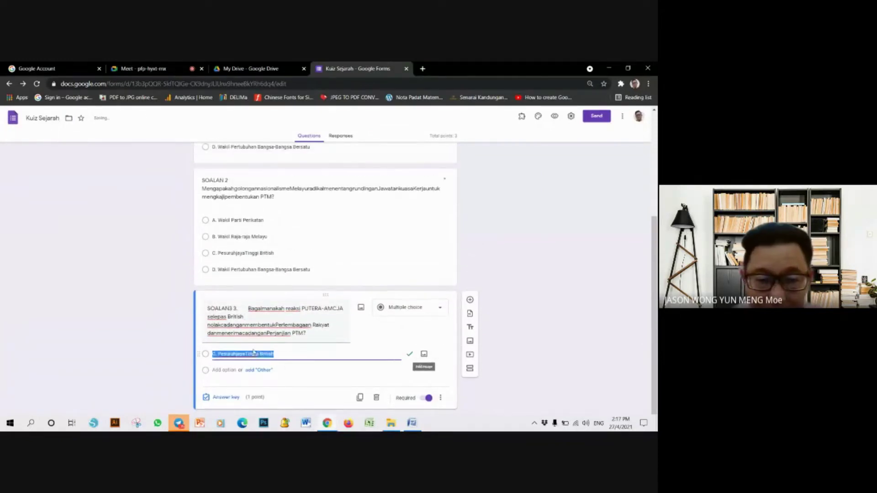
{"action": "key", "text": "BackSpace"}
{"action": "right_click", "coordinate": [285, 354]}
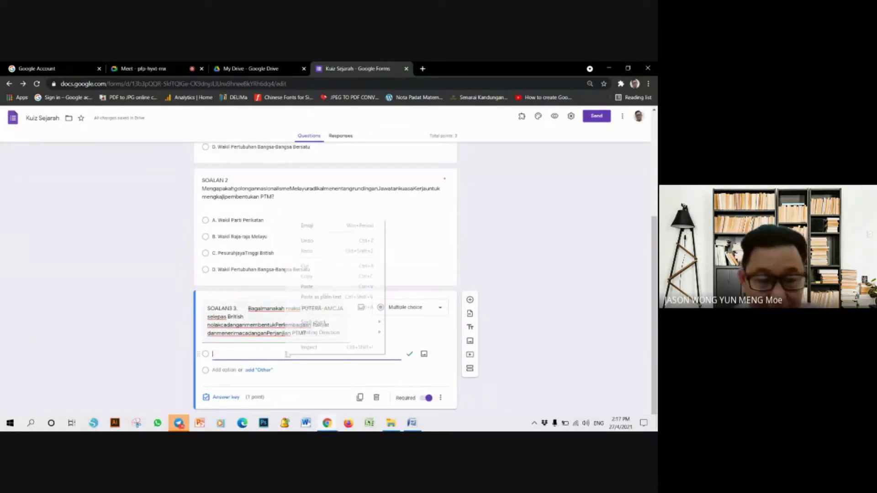
{"action": "left_click", "coordinate": [318, 288]}
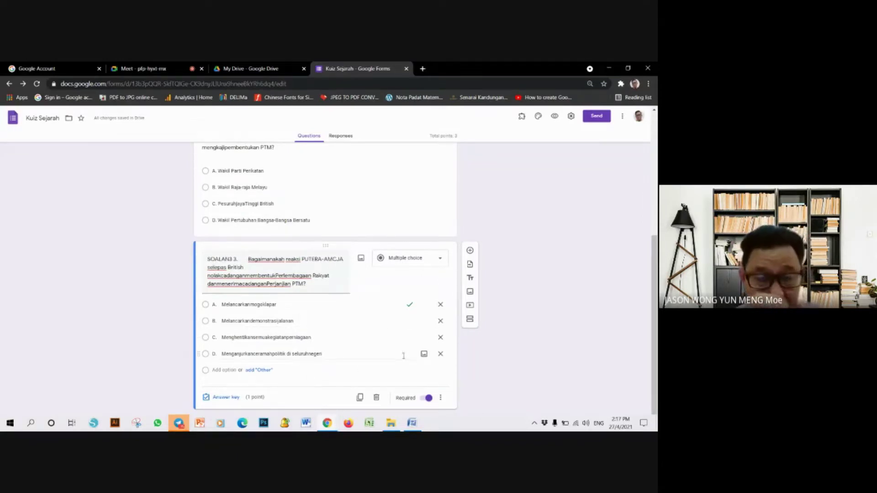
{"action": "scroll", "coordinate": [400, 347], "scroll_direction": "up", "scroll_amount": 5}
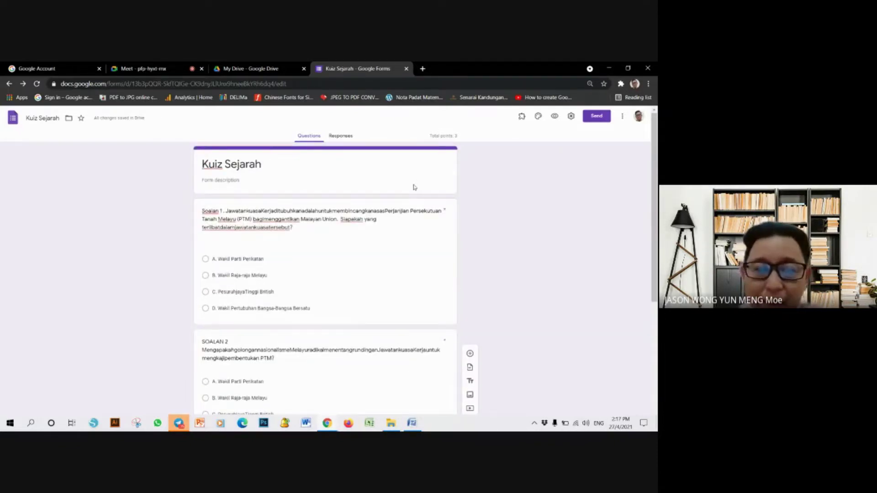
- Open the Kuiz Sejarah quiz preview in its own tab
{"action": "left_click", "coordinate": [555, 117]}
{"action": "key", "text": "ctrl+shift+Tab"}
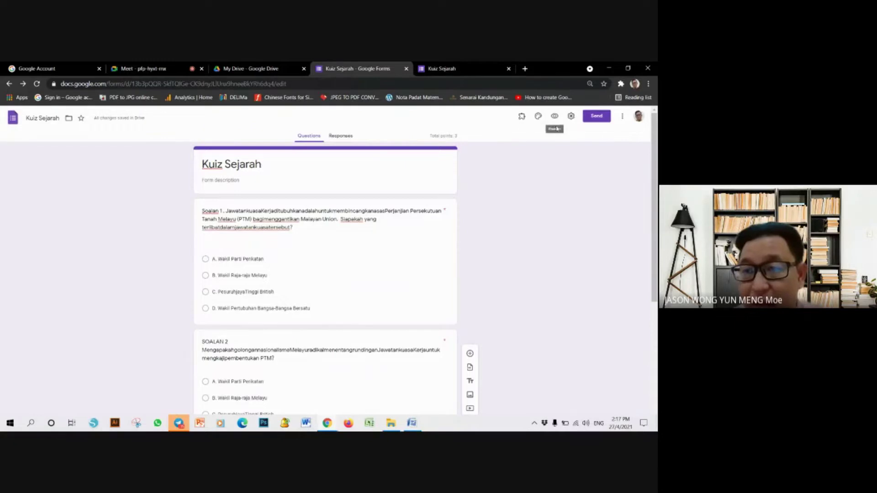
{"action": "key", "text": "ctrl+Tab"}
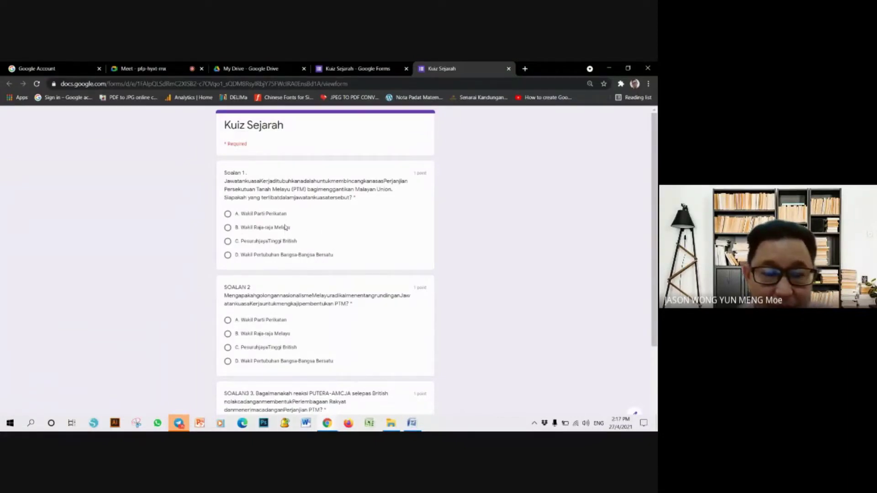
- Answer Soalan 1–3 with B, C and D and submit the test response
{"action": "left_click", "coordinate": [226, 232]}
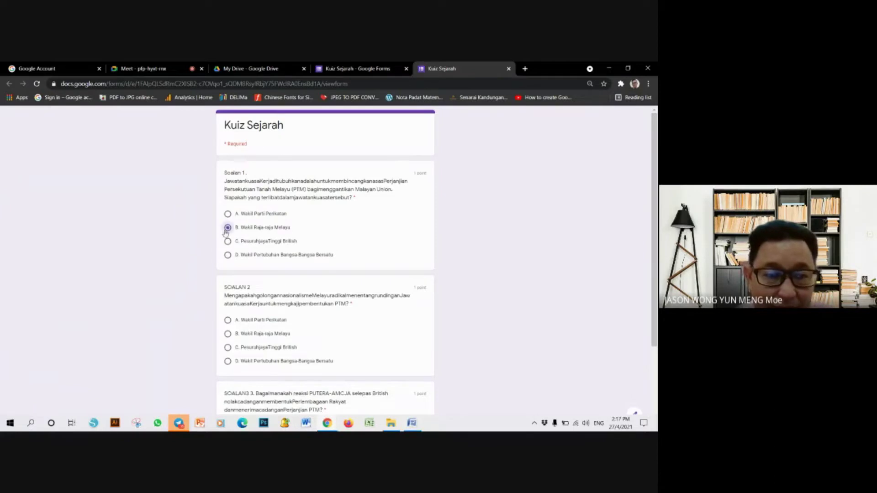
{"action": "left_click", "coordinate": [228, 347]}
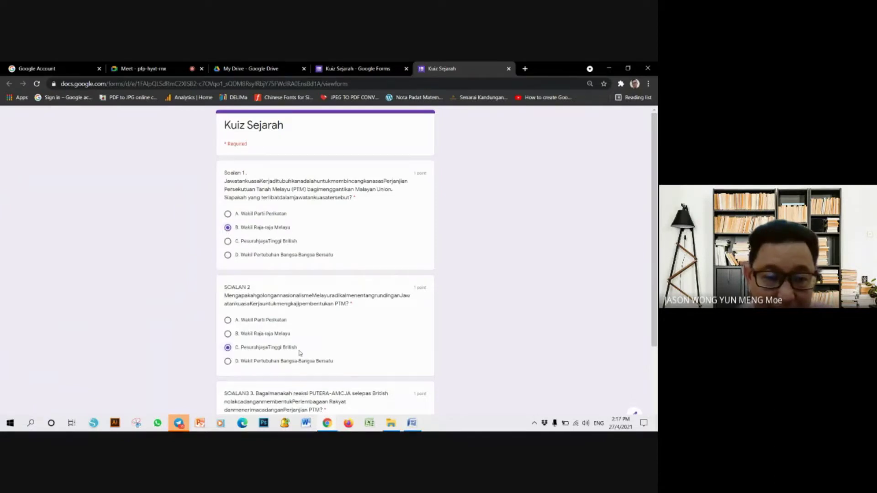
{"action": "scroll", "coordinate": [300, 352], "scroll_direction": "down", "scroll_amount": 3}
{"action": "left_click", "coordinate": [227, 359]}
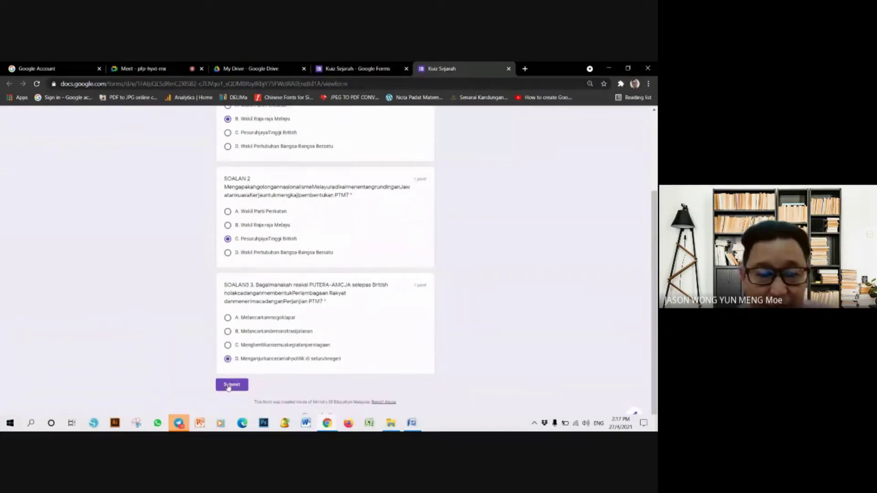
{"action": "left_click", "coordinate": [228, 386]}
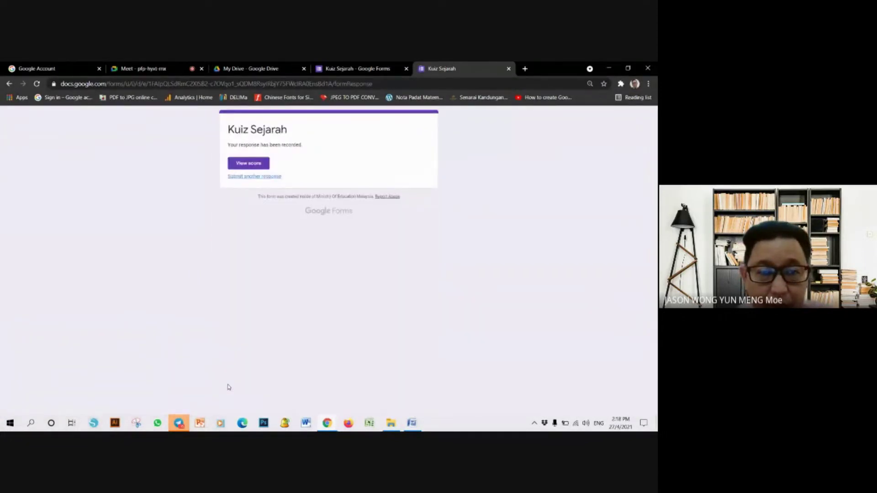
- View the test response's 1/3 score and look through the graded answers with correct ones marked
{"action": "left_click", "coordinate": [256, 165]}
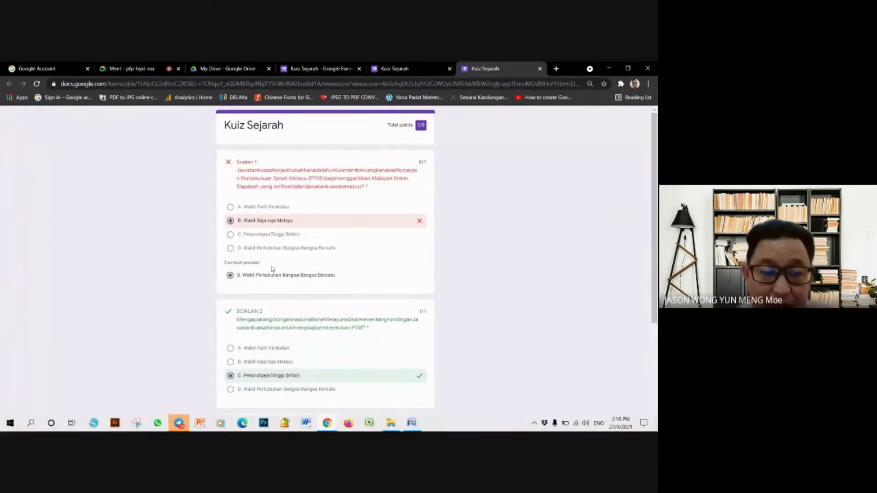
{"action": "scroll", "coordinate": [272, 268], "scroll_direction": "down", "scroll_amount": 3}
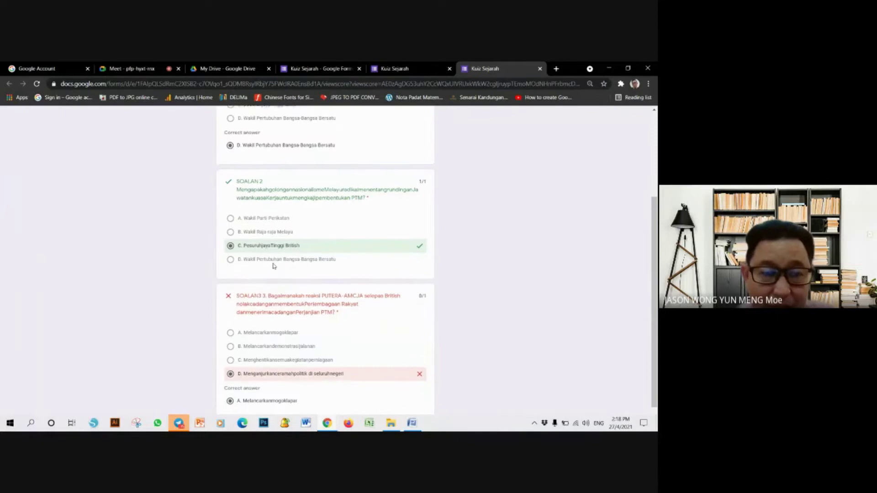
{"action": "scroll", "coordinate": [269, 238], "scroll_direction": "down", "scroll_amount": 1}
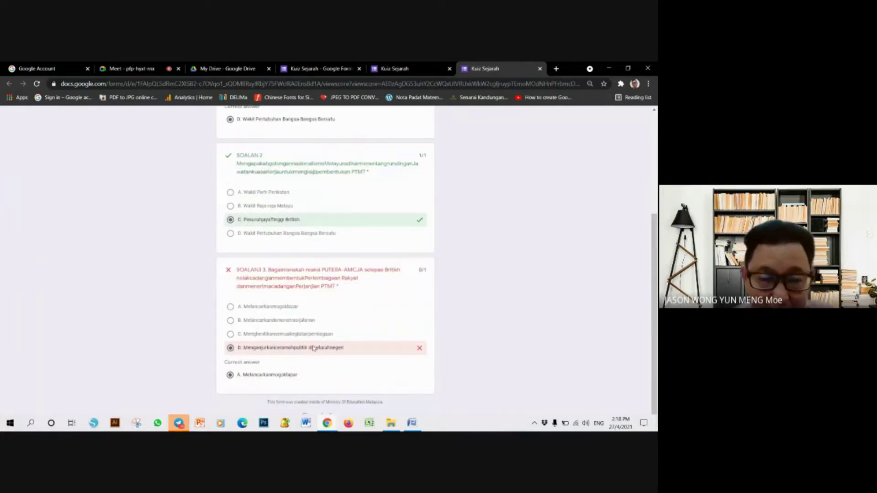
{"action": "scroll", "coordinate": [311, 331], "scroll_direction": "up", "scroll_amount": 3}
{"action": "scroll", "coordinate": [308, 320], "scroll_direction": "up", "scroll_amount": 1}
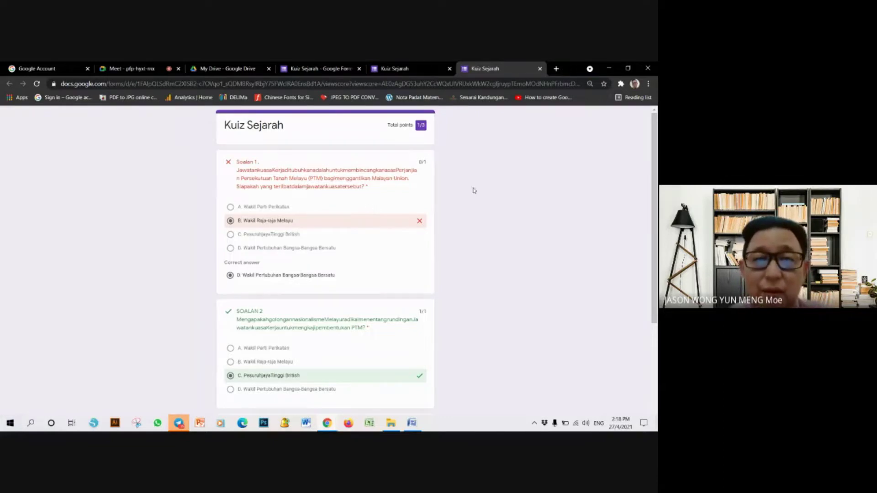
{"action": "left_click", "coordinate": [414, 64]}
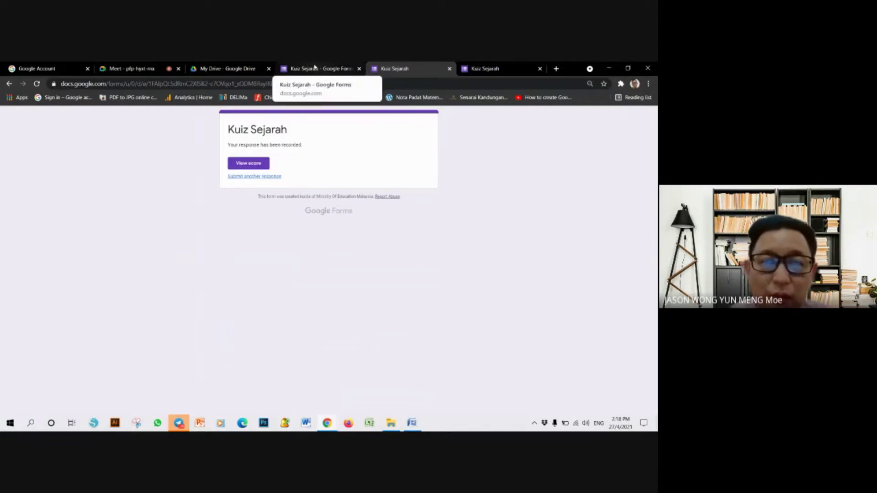
- Back in the editor, insert a blank multiple-choice question right under the Kuiz Sejarah title card
{"action": "left_click", "coordinate": [315, 68]}
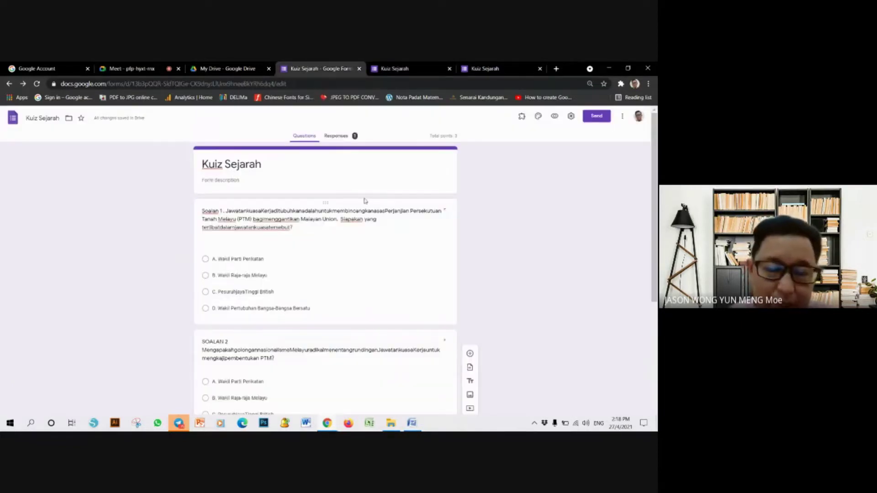
{"action": "left_click", "coordinate": [325, 176]}
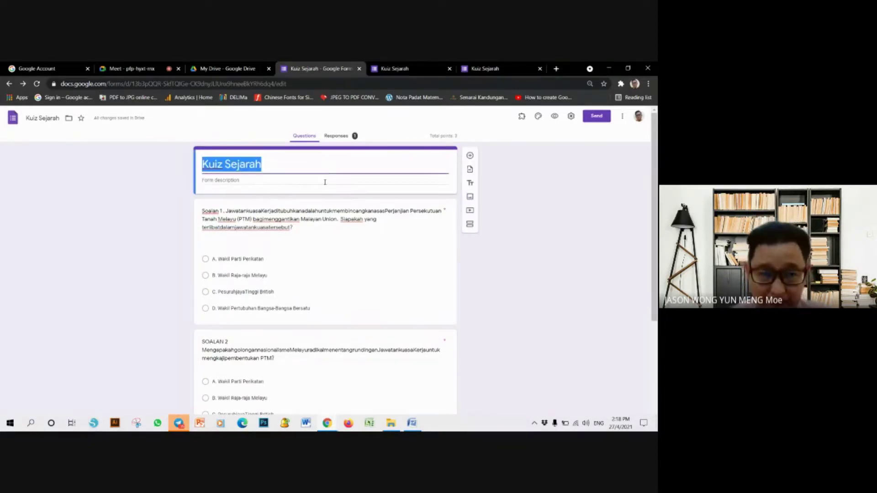
{"action": "left_click", "coordinate": [326, 180]}
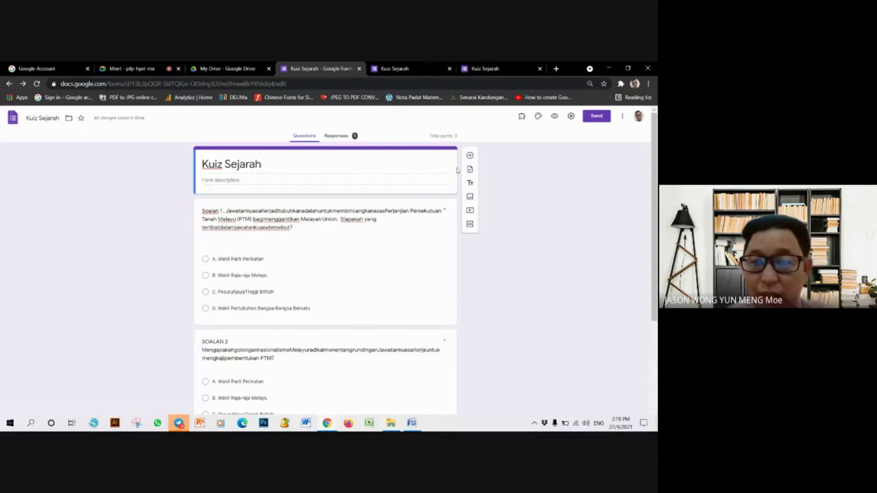
{"action": "left_click", "coordinate": [469, 155]}
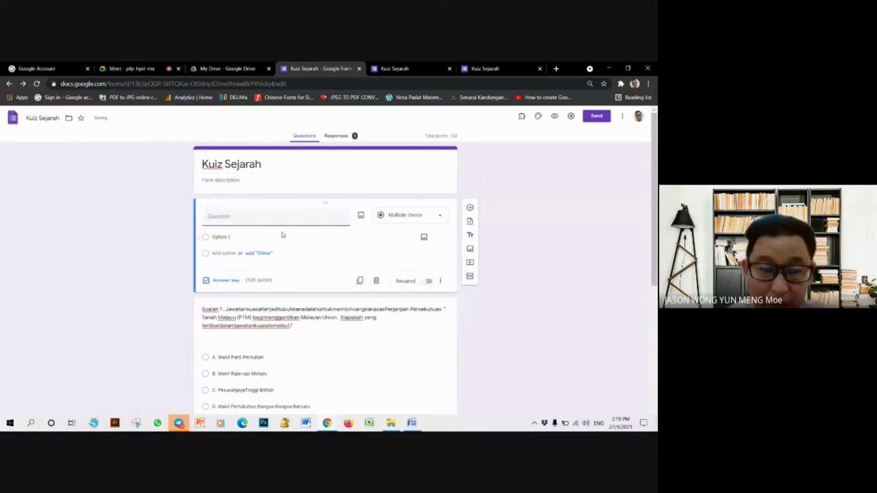
{"action": "key", "text": "ctrl+z"}
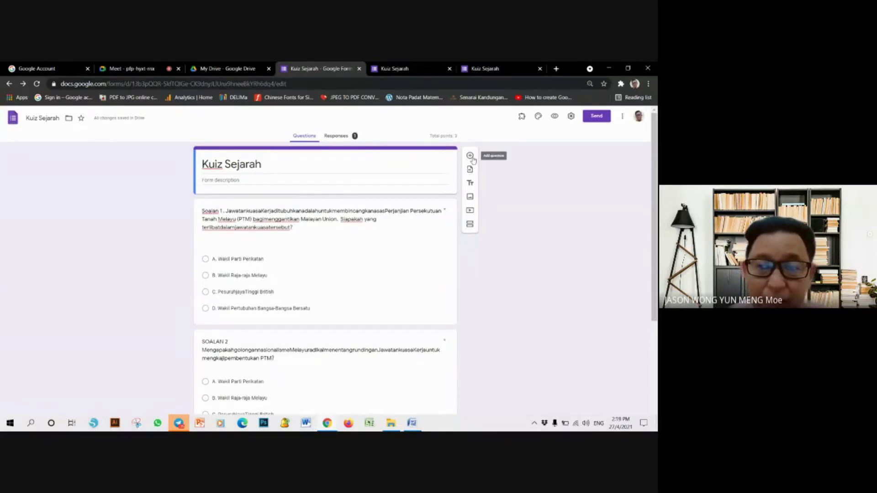
{"action": "left_click", "coordinate": [470, 157]}
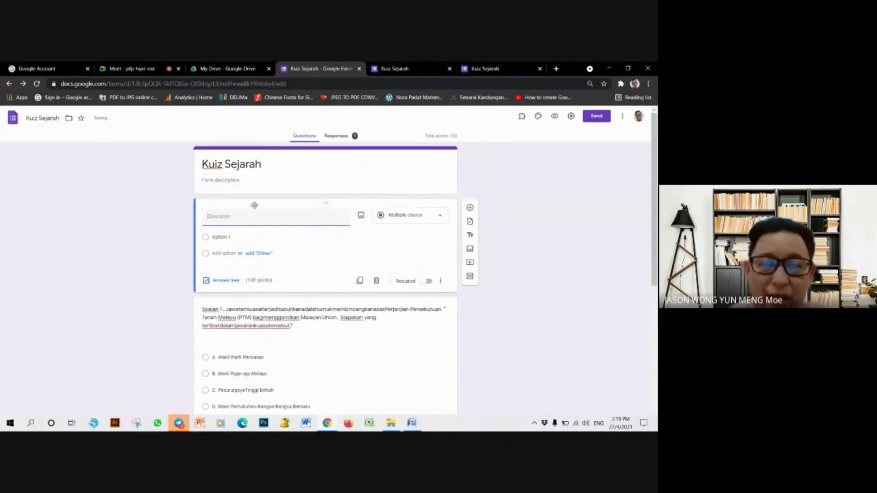
- Make the new question a required short answer titled 'SILA ISI NAMA ANDA'
{"action": "left_click", "coordinate": [410, 216]}
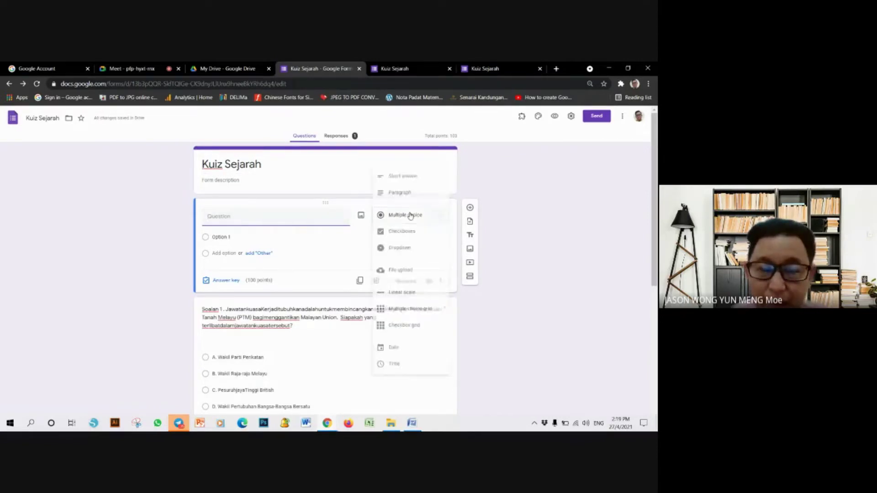
{"action": "left_click", "coordinate": [415, 178]}
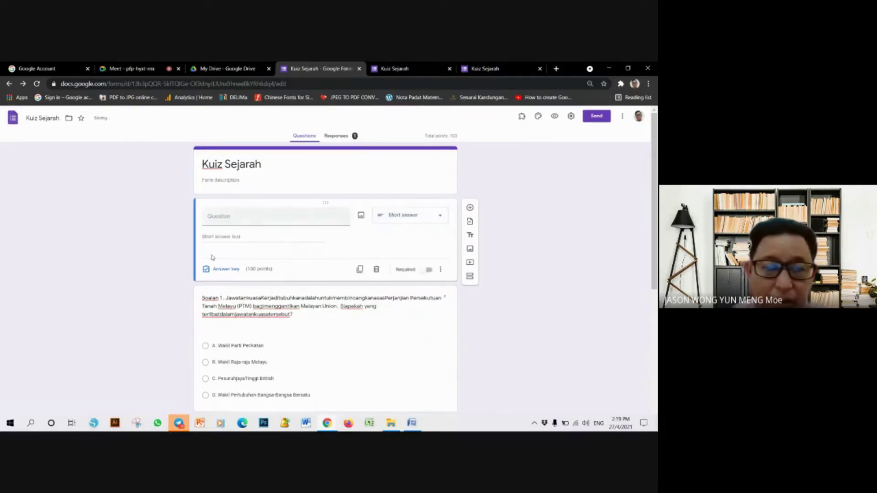
{"action": "left_click", "coordinate": [232, 220]}
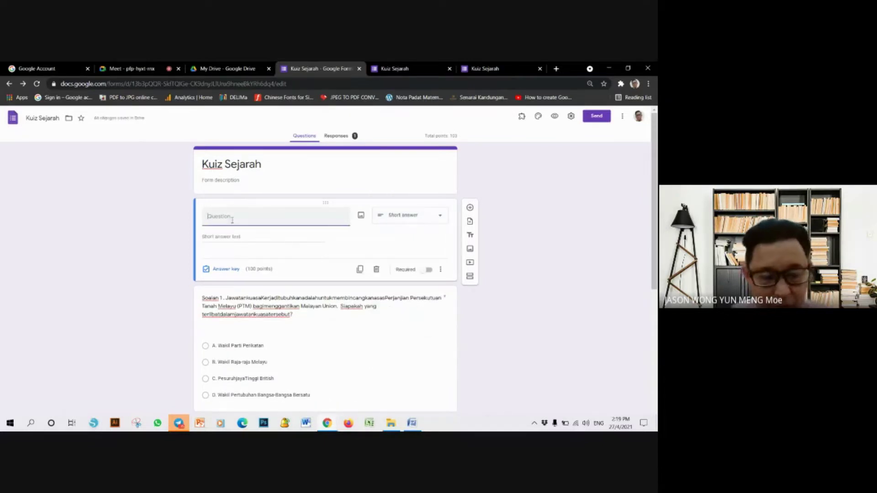
{"action": "type", "text": "SILA"}
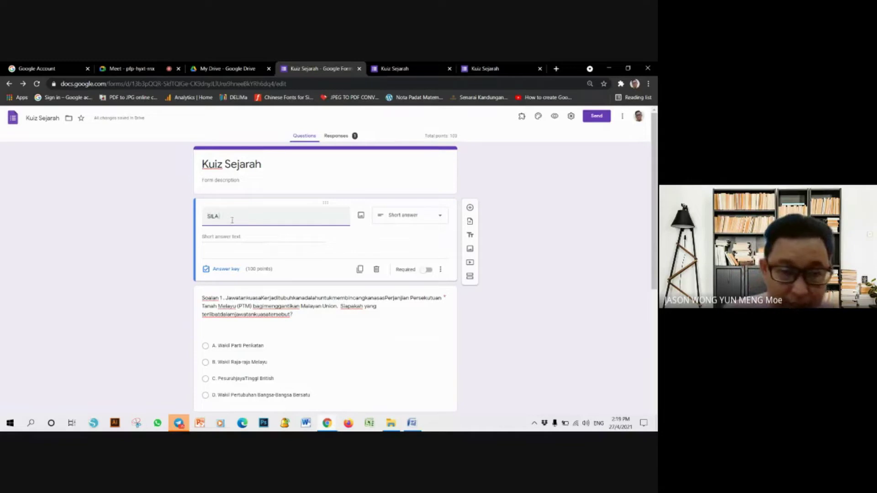
{"action": "type", "text": " ISI NAMA ANDA"}
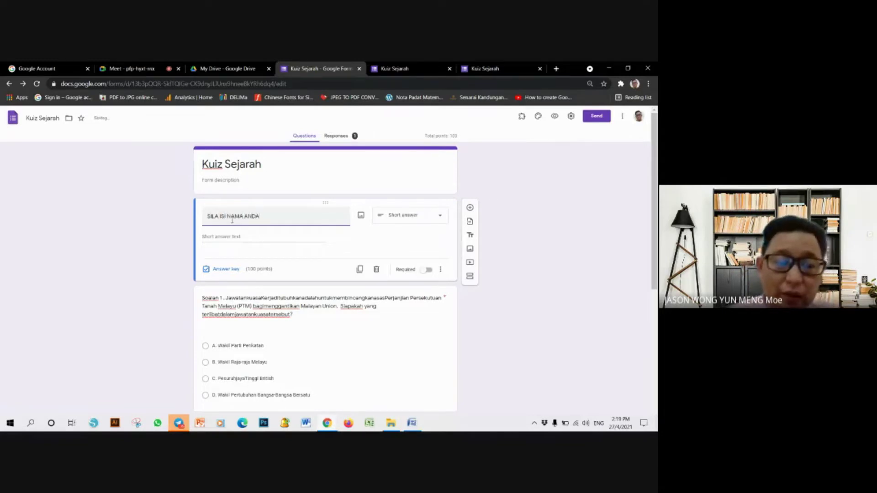
{"action": "left_click", "coordinate": [427, 270]}
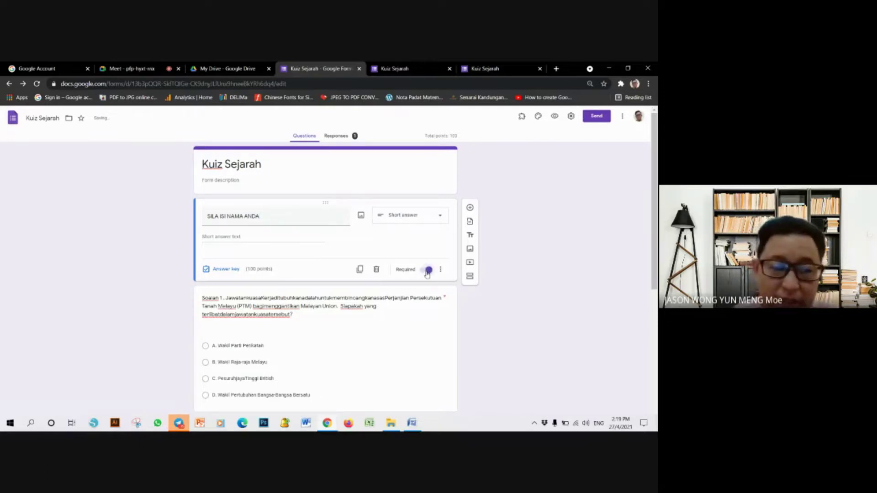
- Set the name question's answer key to 0 points and duplicate it
{"action": "left_click", "coordinate": [220, 270]}
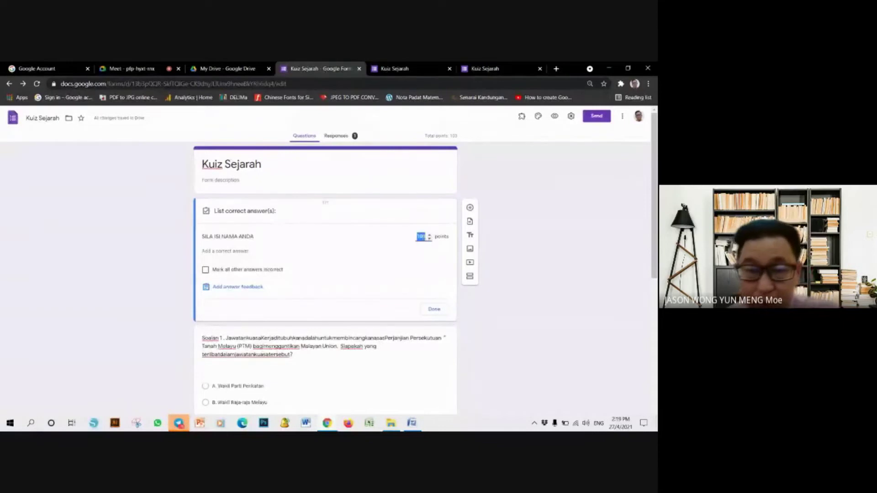
{"action": "type", "text": "0"}
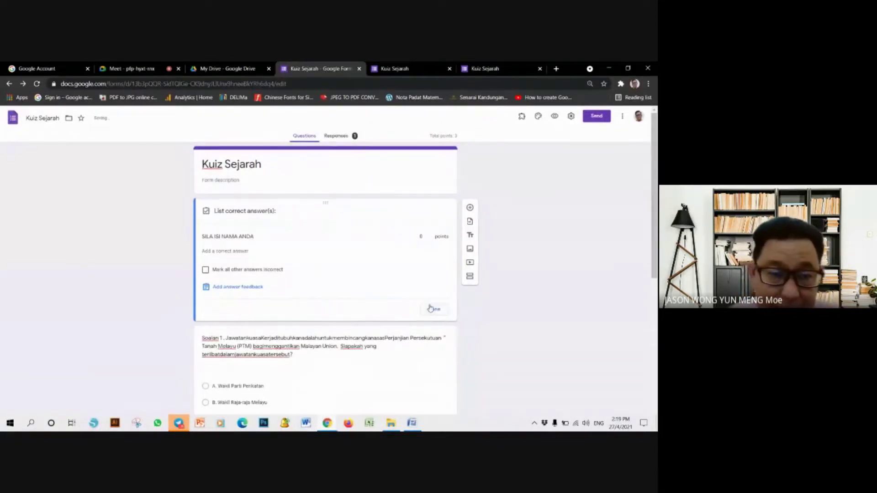
{"action": "left_click", "coordinate": [432, 309]}
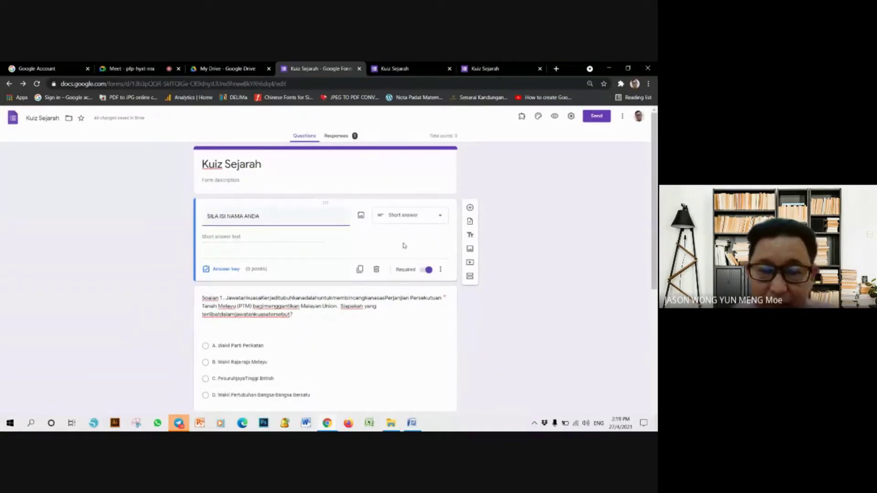
{"action": "left_click", "coordinate": [361, 270]}
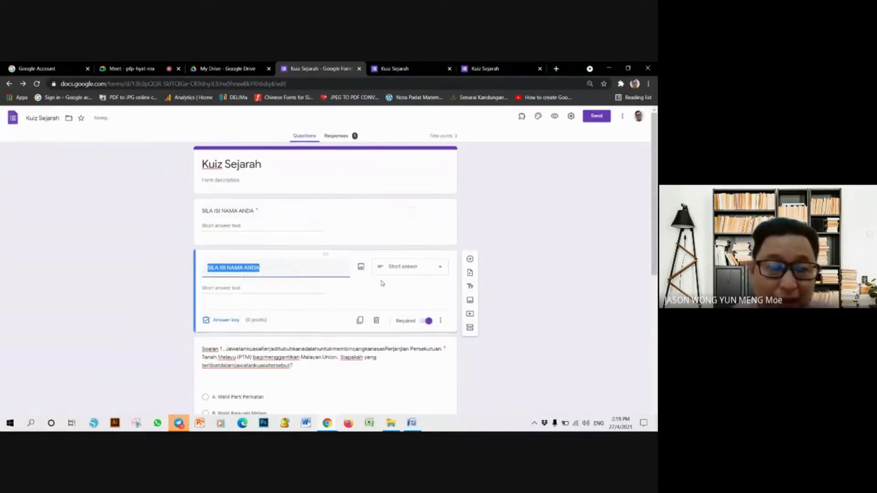
{"action": "left_click", "coordinate": [287, 269]}
{"action": "key", "text": "ctrl+a"}
- Retitle the copy 'SILA PILIH KELAS ANDA' and change it to multiple choice
{"action": "type", "text": "CL"}
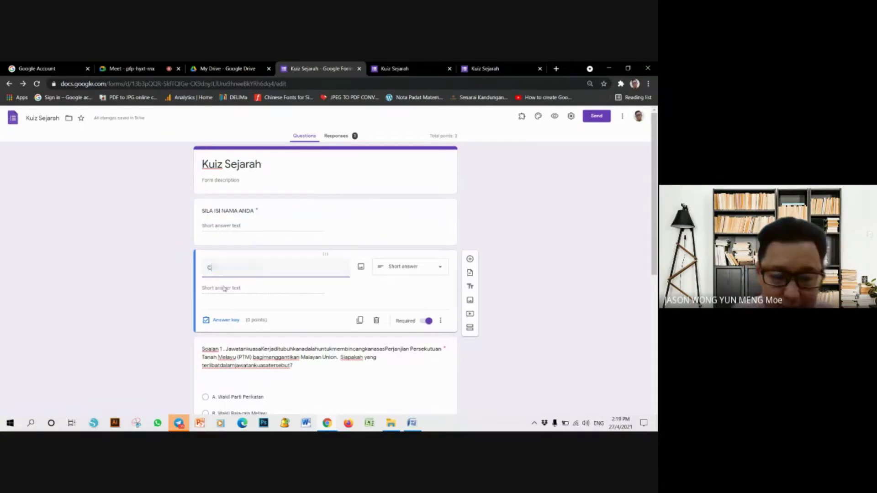
{"action": "key", "text": "BackSpace"}
{"action": "key", "text": "BackSpace"}
{"action": "type", "text": "SILA PILIH KELAS AN"}
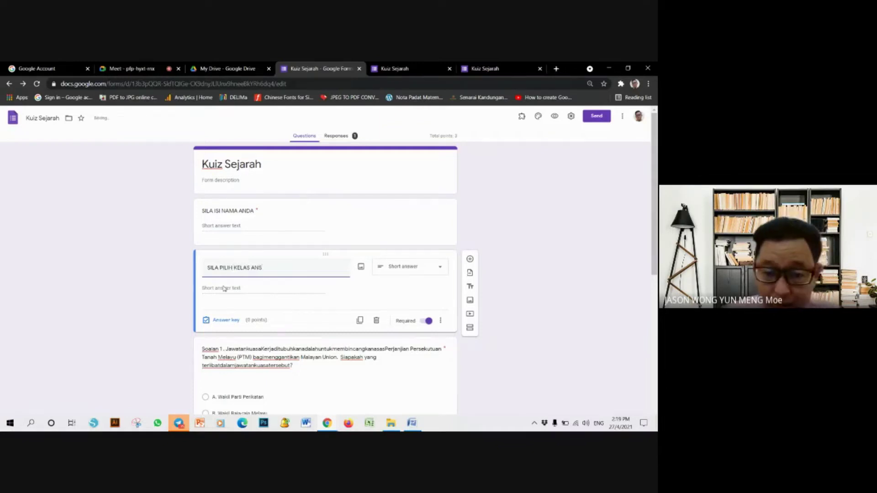
{"action": "type", "text": "DA"}
{"action": "left_click", "coordinate": [242, 289]}
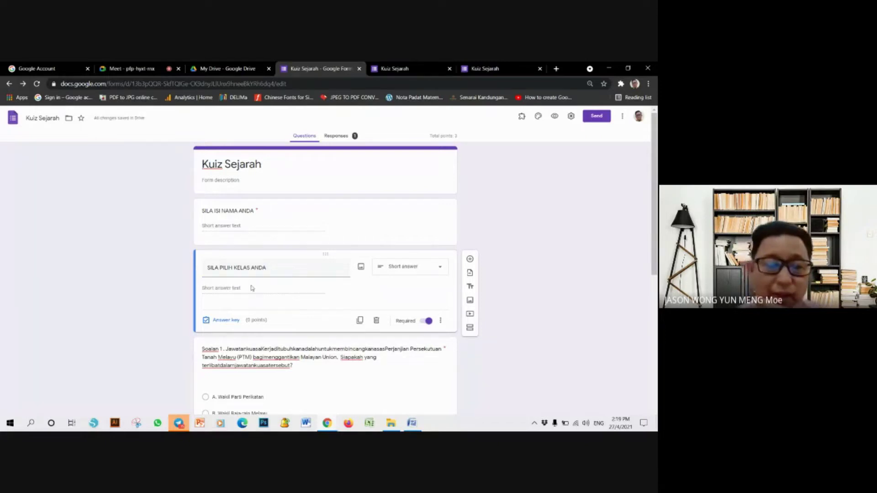
{"action": "left_click", "coordinate": [416, 268]}
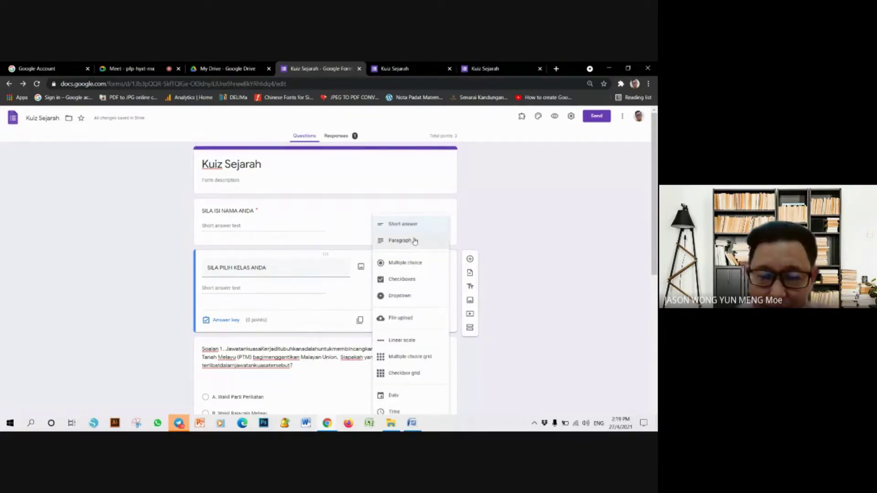
{"action": "left_click", "coordinate": [415, 266]}
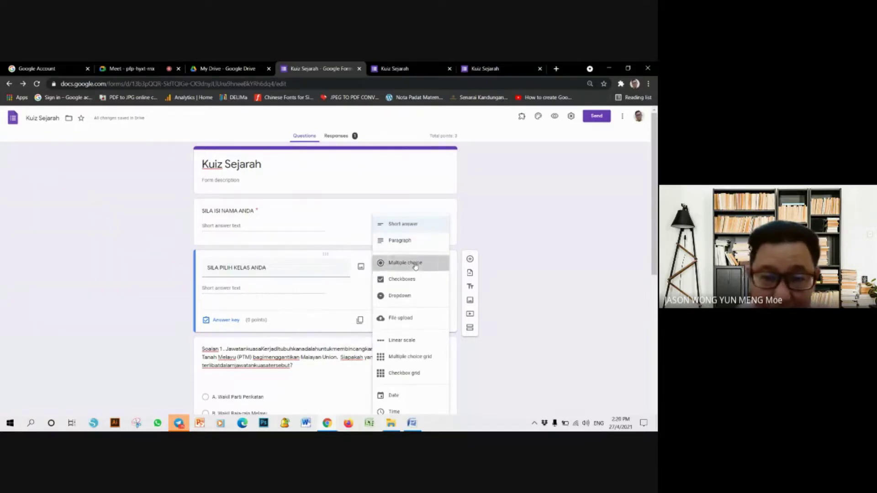
- Enter the class options 5 INOVATIF, 5 CEMERLANG and 5 GEMILANG
{"action": "left_click", "coordinate": [246, 288]}
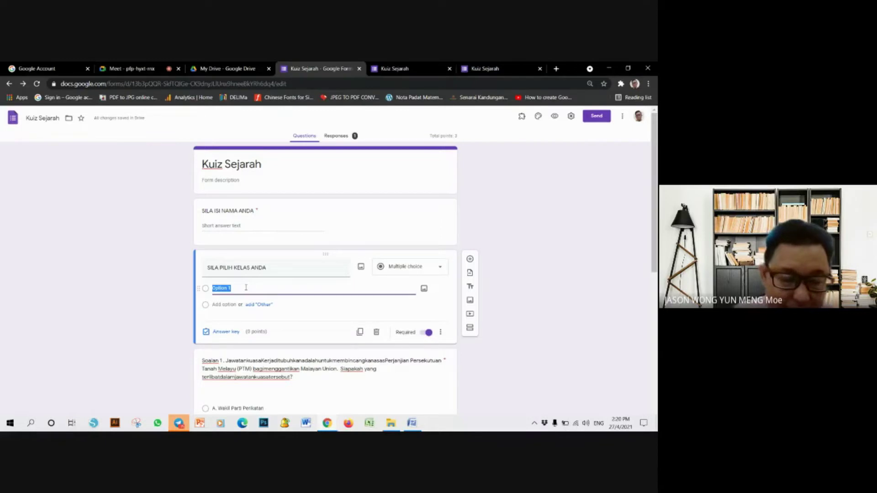
{"action": "type", "text": "5 INO"}
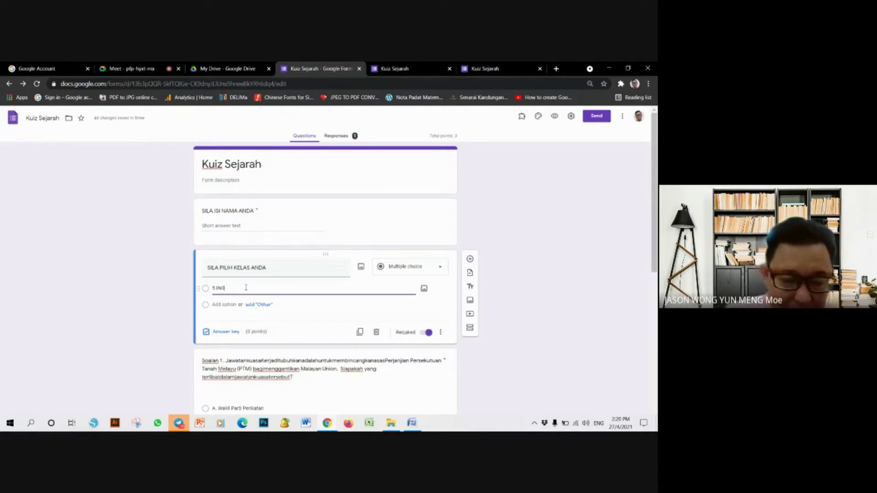
{"action": "type", "text": "VATIF"}
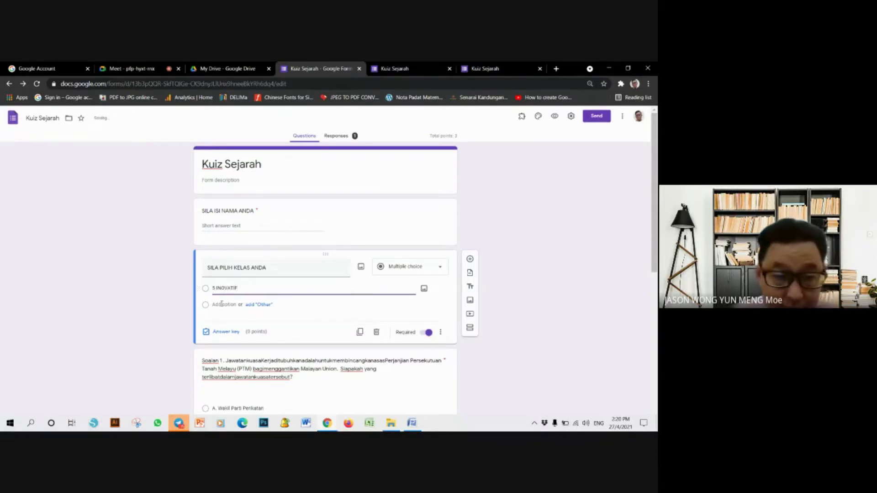
{"action": "left_click", "coordinate": [216, 306]}
{"action": "type", "text": "5 CEMERLANG"}
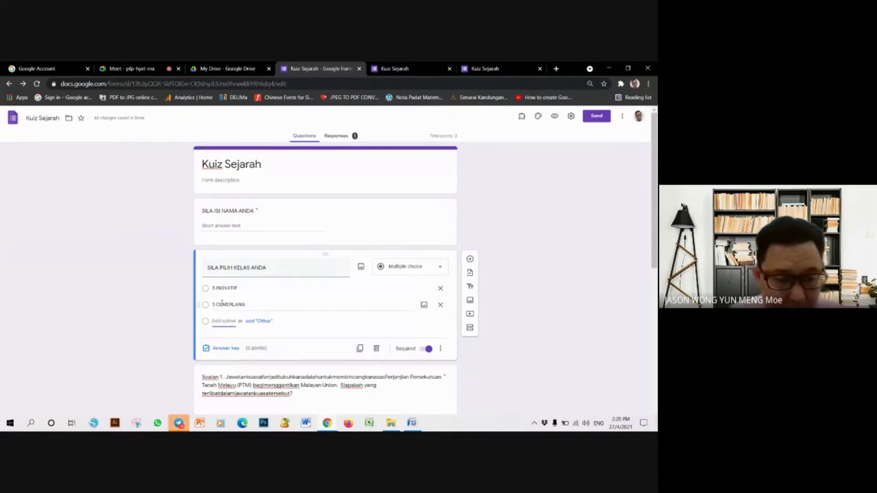
{"action": "key", "text": "Return"}
{"action": "type", "text": "5 GEMILANG"}
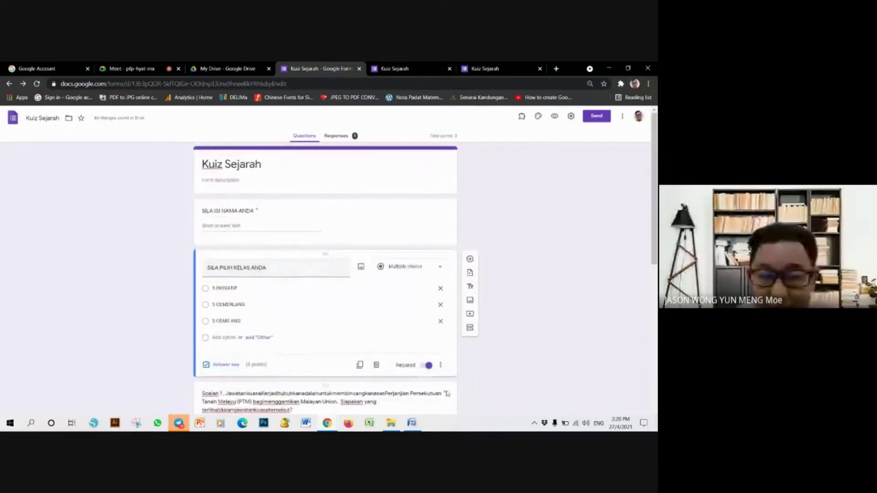
- In the live quiz, enter a respondent name, choose class 5 CEMERLANG, answer B, D, D and submit
{"action": "left_click", "coordinate": [553, 117]}
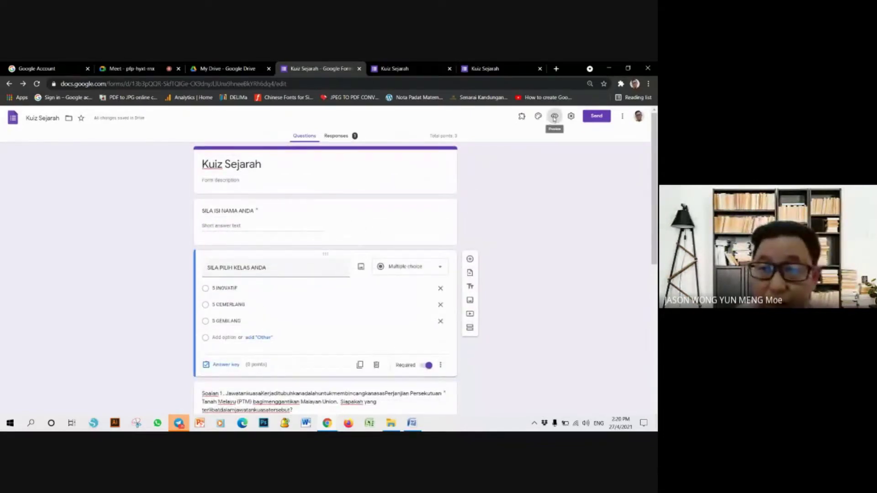
{"action": "left_click", "coordinate": [263, 193]}
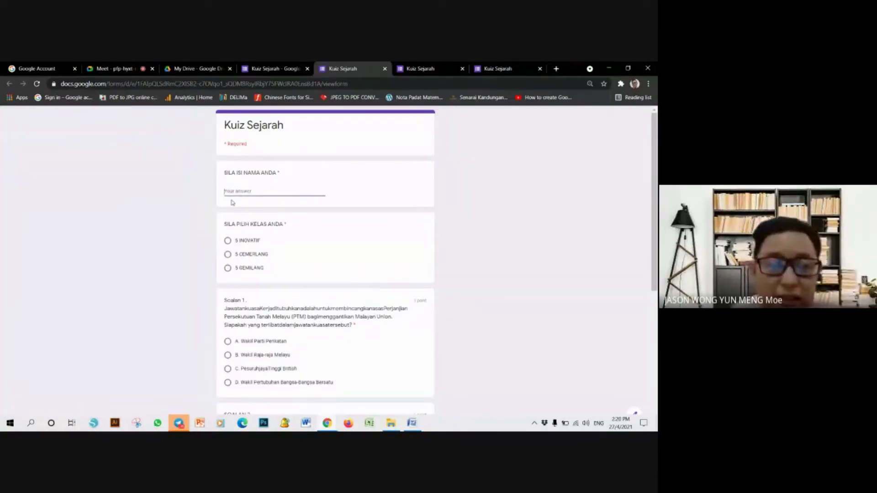
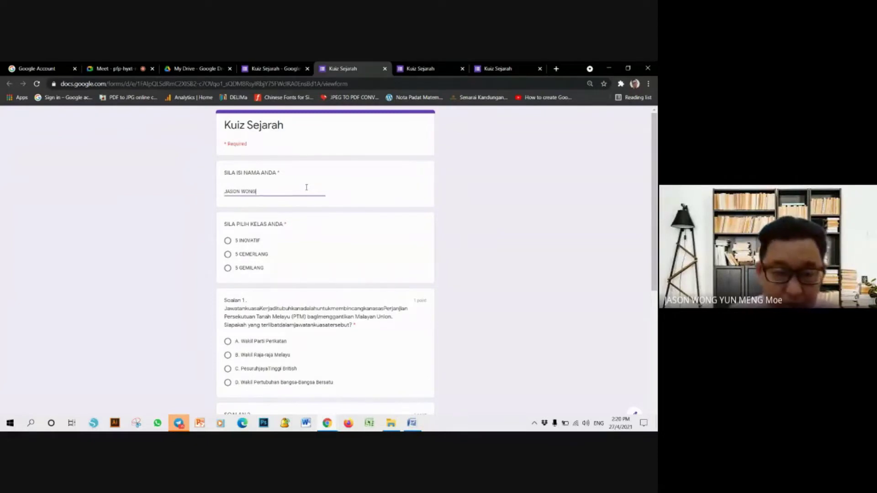
{"action": "left_click", "coordinate": [228, 254]}
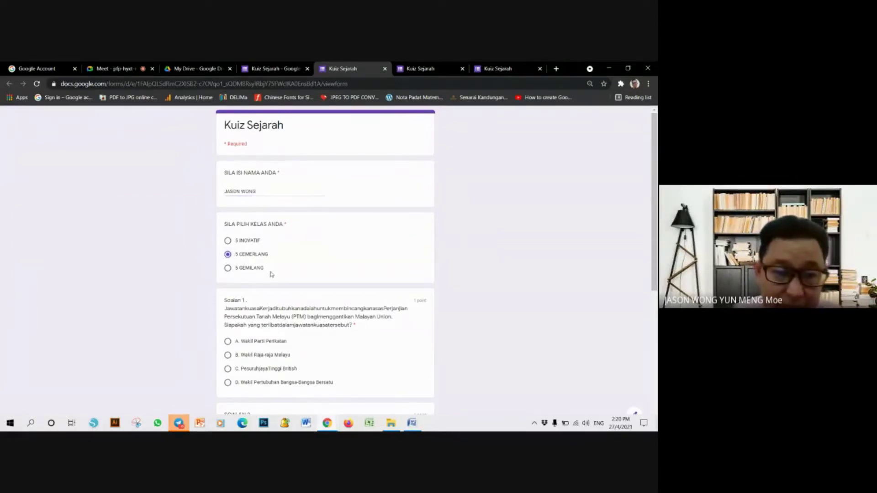
{"action": "scroll", "coordinate": [257, 316], "scroll_direction": "down", "scroll_amount": 3}
{"action": "left_click", "coordinate": [228, 227]}
{"action": "left_click", "coordinate": [227, 360]}
{"action": "scroll", "coordinate": [268, 353], "scroll_direction": "down", "scroll_amount": 3}
{"action": "left_click", "coordinate": [228, 351]}
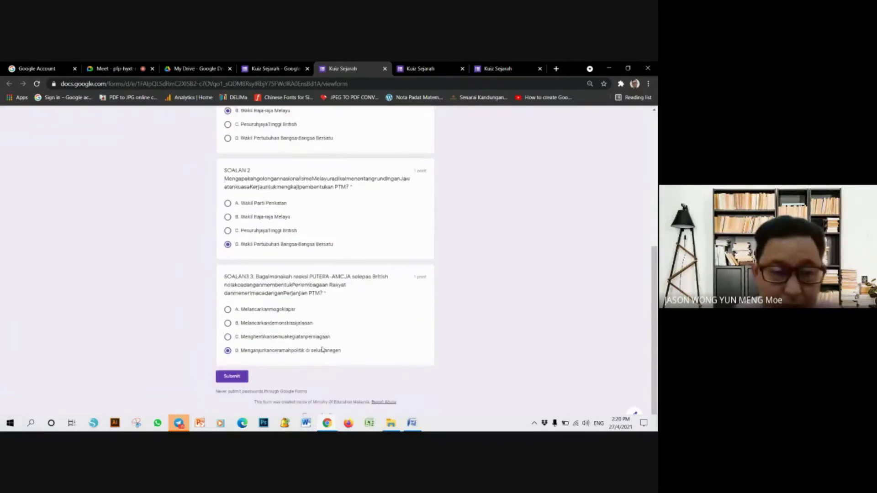
{"action": "left_click", "coordinate": [243, 377]}
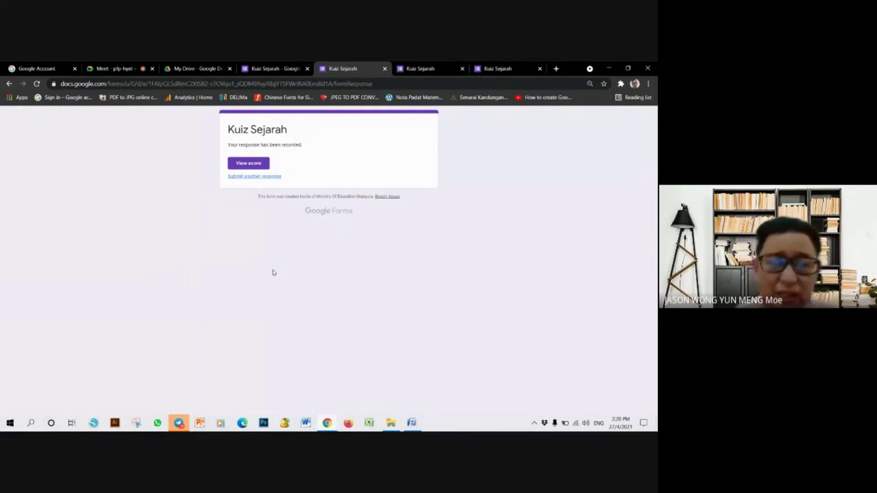
- View the response's 0/3 score page, then close an extra Kuiz Sejarah page
{"action": "left_click", "coordinate": [249, 164]}
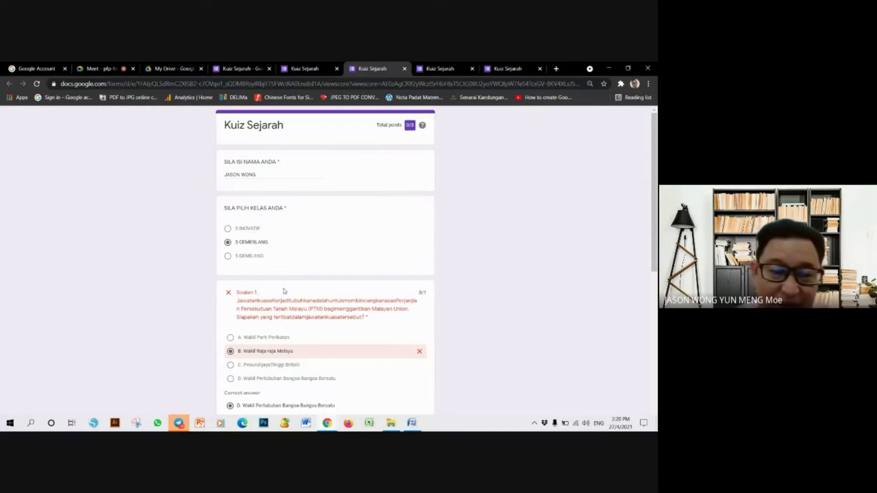
{"action": "scroll", "coordinate": [283, 291], "scroll_direction": "down", "scroll_amount": 3}
{"action": "scroll", "coordinate": [283, 289], "scroll_direction": "down", "scroll_amount": 3}
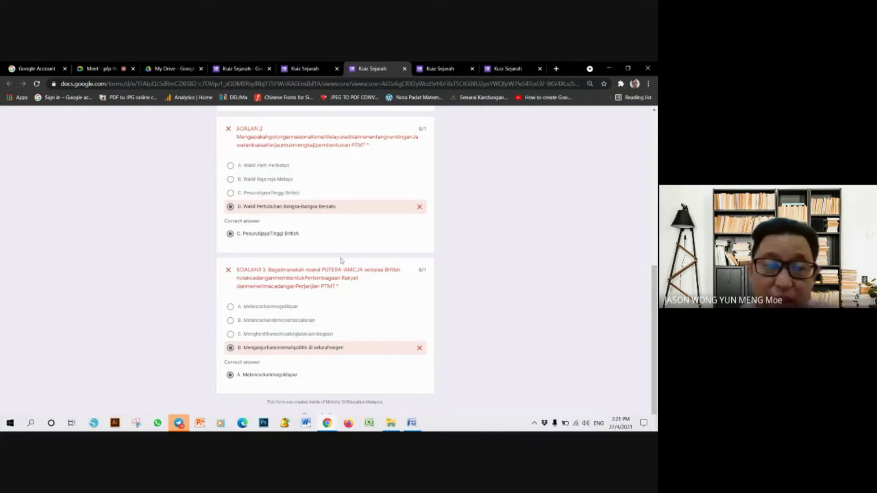
{"action": "scroll", "coordinate": [343, 258], "scroll_direction": "up", "scroll_amount": 8}
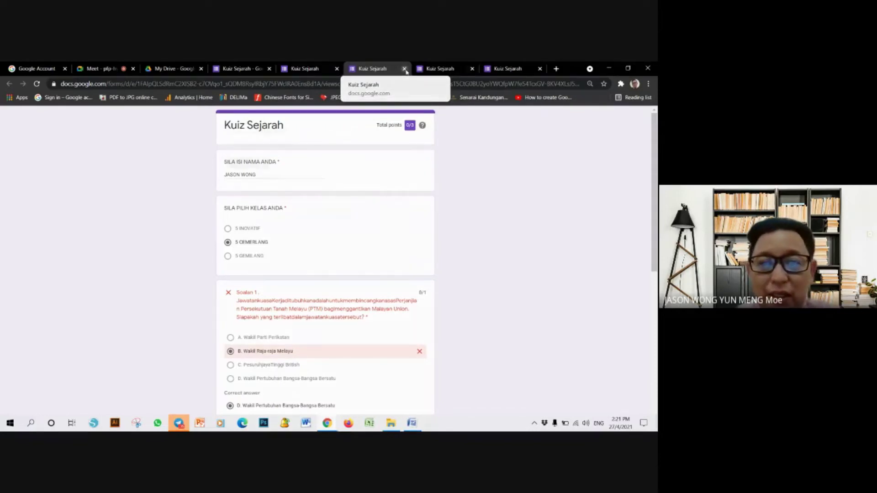
{"action": "left_click", "coordinate": [405, 68]}
- Close the remaining Kuiz Sejarah tabs, including the confirmation and form editor pages
{"action": "left_click", "coordinate": [404, 68]}
{"action": "left_click", "coordinate": [404, 68]}
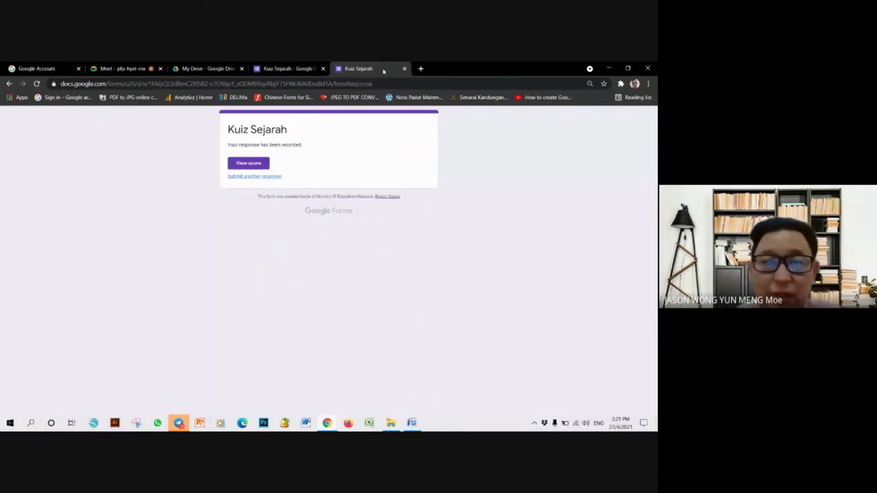
{"action": "left_click", "coordinate": [404, 69]}
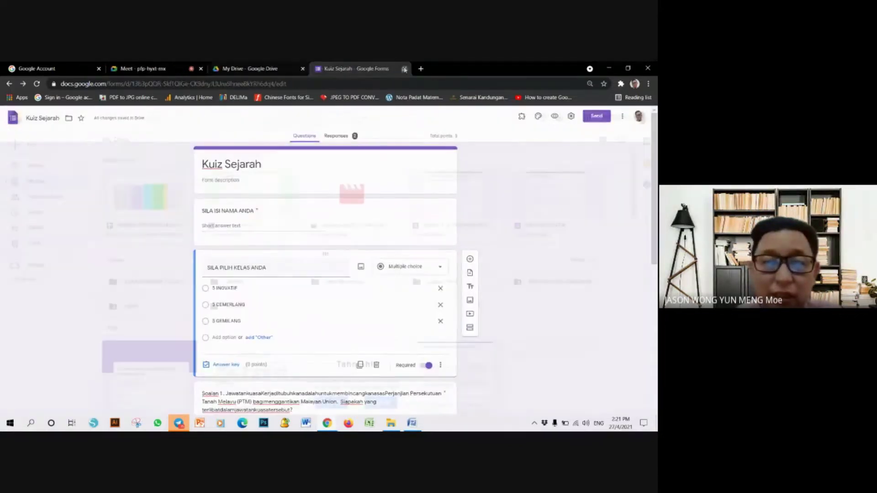
{"action": "left_click", "coordinate": [404, 69]}
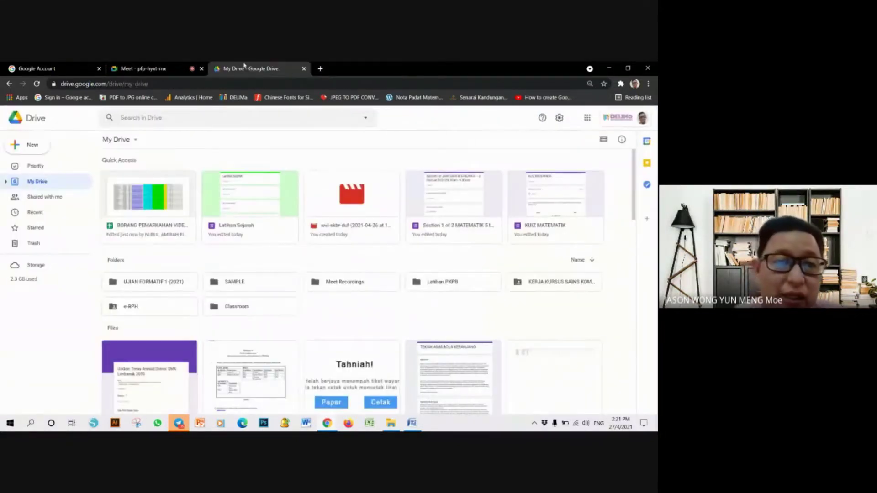
- Reload My Drive and reopen the Kuiz Sejarah form from Quick Access
{"action": "left_click", "coordinate": [141, 200]}
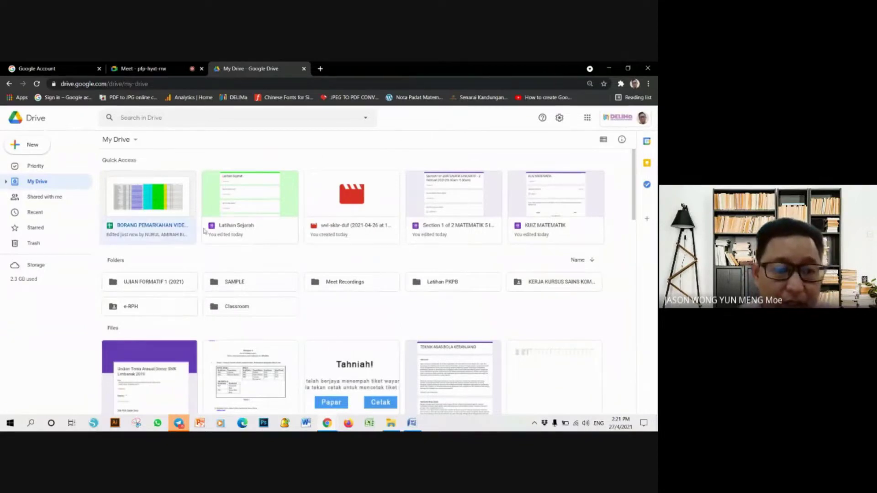
{"action": "left_click", "coordinate": [150, 84]}
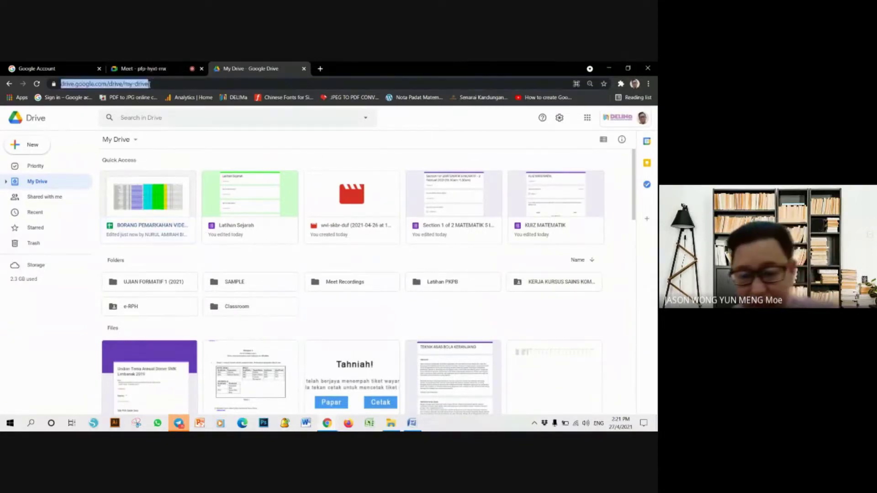
{"action": "key", "text": "Return"}
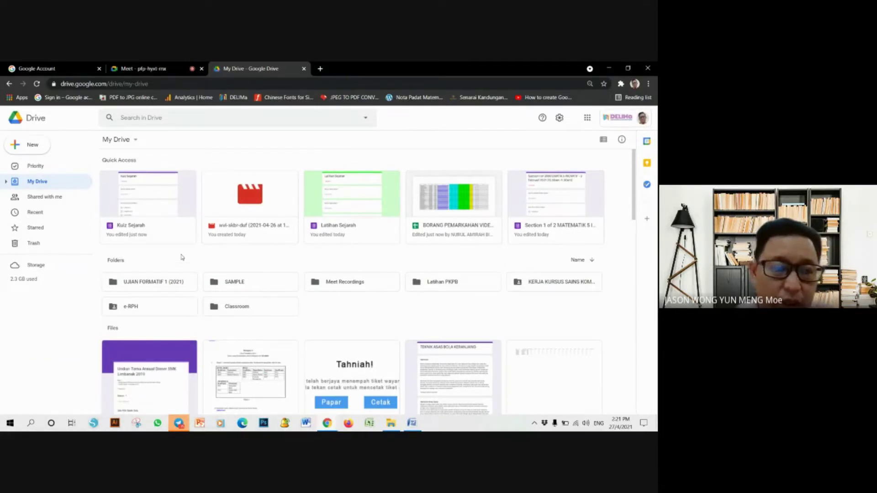
{"action": "left_click", "coordinate": [135, 204]}
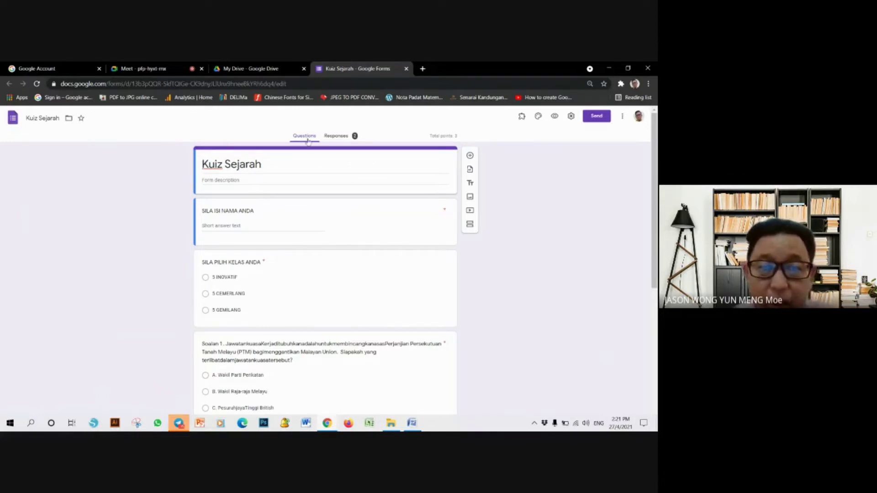
- Scroll through the Responses summary charts for the 2 quiz responses
{"action": "left_click", "coordinate": [346, 141]}
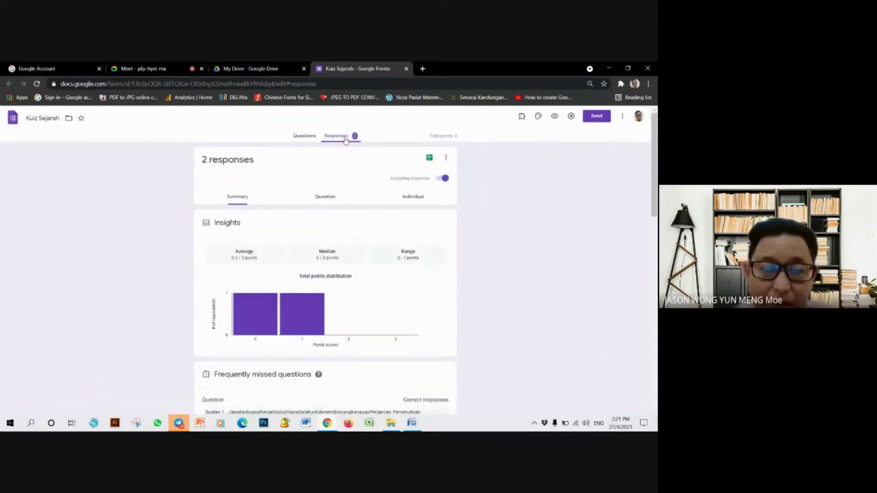
{"action": "scroll", "coordinate": [301, 261], "scroll_direction": "down", "scroll_amount": 3}
{"action": "scroll", "coordinate": [307, 274], "scroll_direction": "down", "scroll_amount": 2}
{"action": "scroll", "coordinate": [245, 297], "scroll_direction": "down", "scroll_amount": 1}
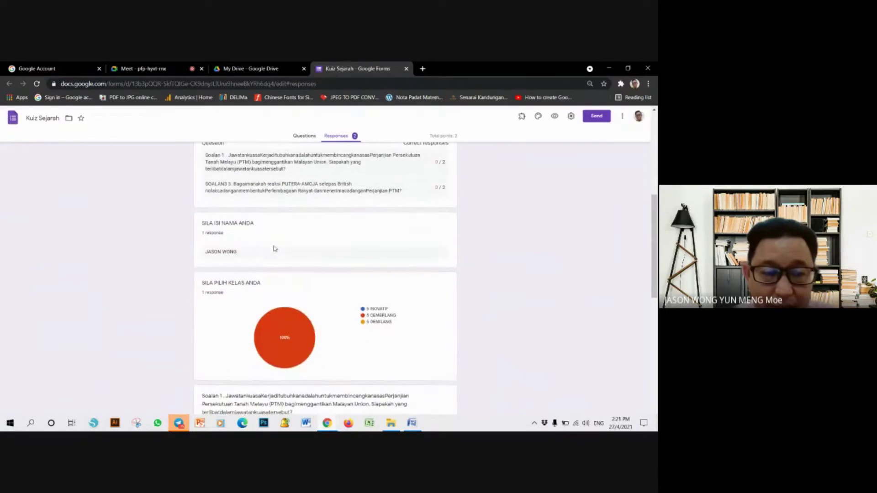
{"action": "scroll", "coordinate": [274, 249], "scroll_direction": "down", "scroll_amount": 1}
{"action": "mouse_move", "coordinate": [297, 296]}
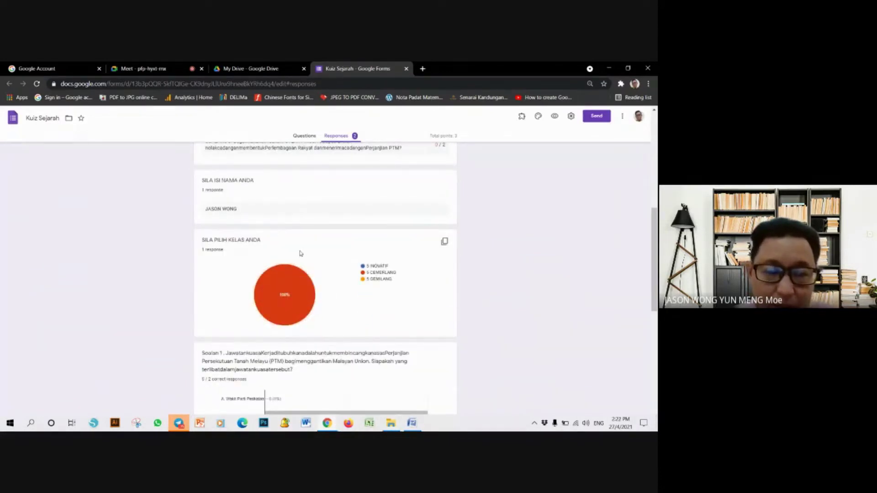
{"action": "scroll", "coordinate": [301, 253], "scroll_direction": "down", "scroll_amount": 1}
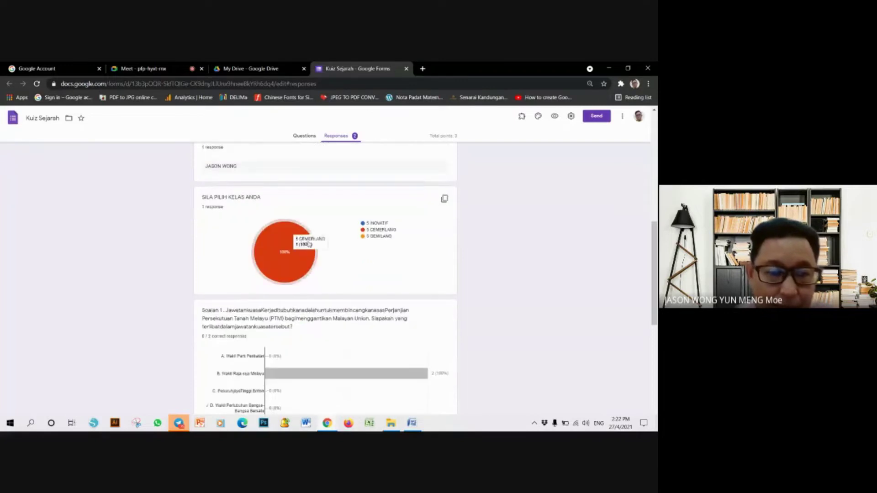
{"action": "scroll", "coordinate": [324, 216], "scroll_direction": "down", "scroll_amount": 2}
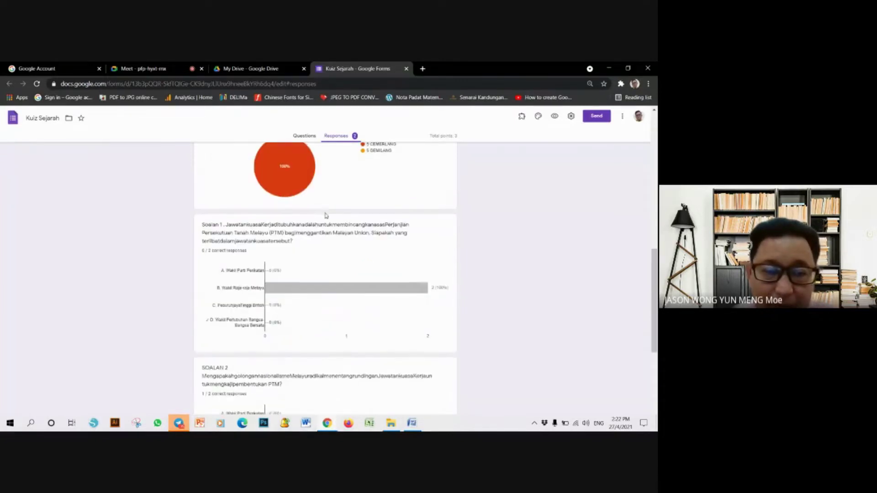
{"action": "scroll", "coordinate": [302, 245], "scroll_direction": "down", "scroll_amount": 1}
{"action": "mouse_move", "coordinate": [301, 245]}
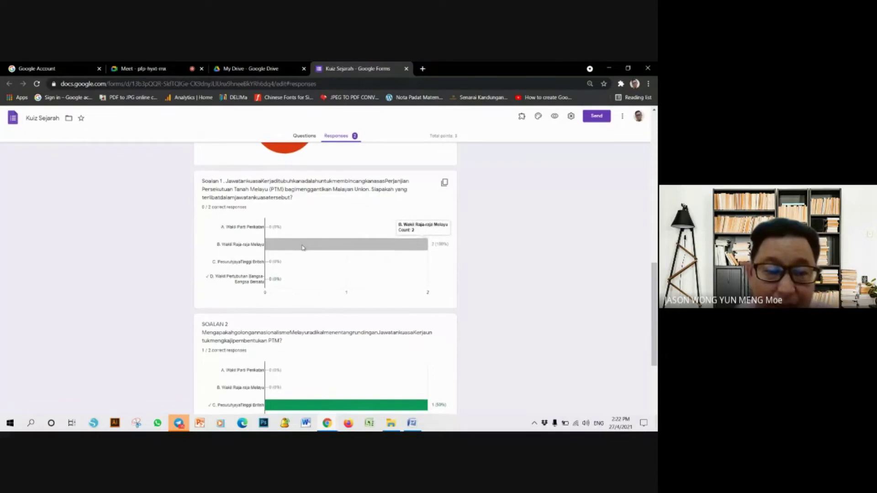
{"action": "scroll", "coordinate": [303, 246], "scroll_direction": "down", "scroll_amount": 4}
- Link the responses to a newly created Kuiz Sejarah (Responses) spreadsheet
{"action": "scroll", "coordinate": [305, 247], "scroll_direction": "up", "scroll_amount": 8}
{"action": "scroll", "coordinate": [305, 247], "scroll_direction": "up", "scroll_amount": 10}
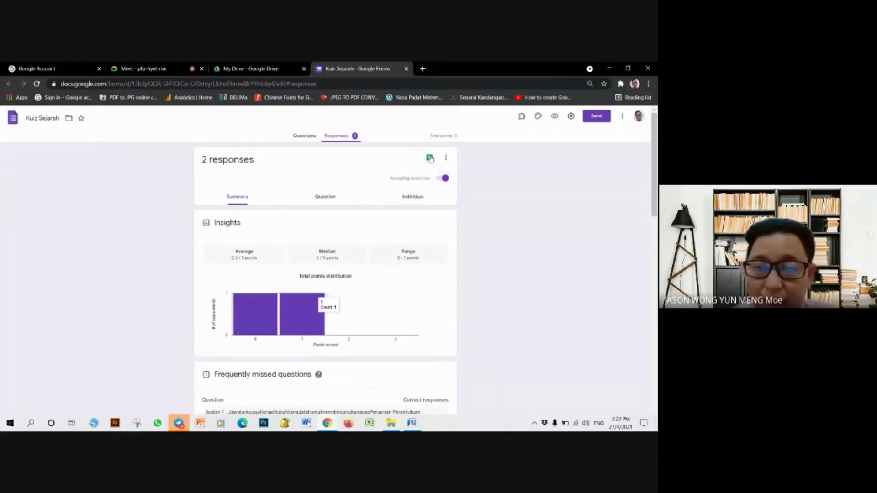
{"action": "left_click", "coordinate": [429, 158]}
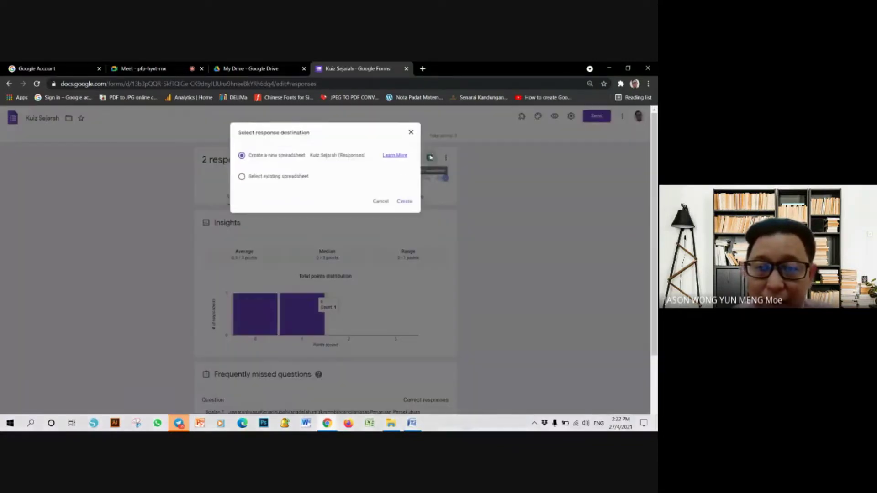
{"action": "left_click", "coordinate": [405, 202]}
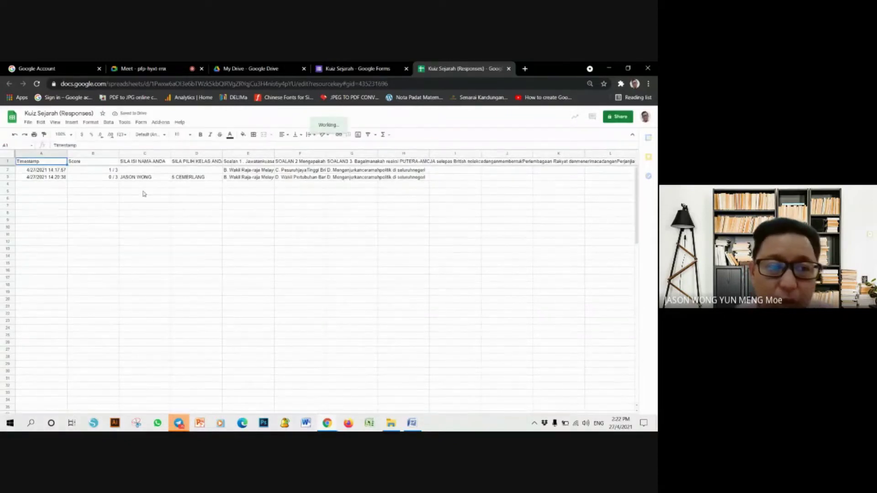
- Inspect the response cells: timestamp in A2, name in C3, class in D3, Soalan 1 answer in E3
{"action": "left_click", "coordinate": [174, 196]}
{"action": "left_click", "coordinate": [155, 228]}
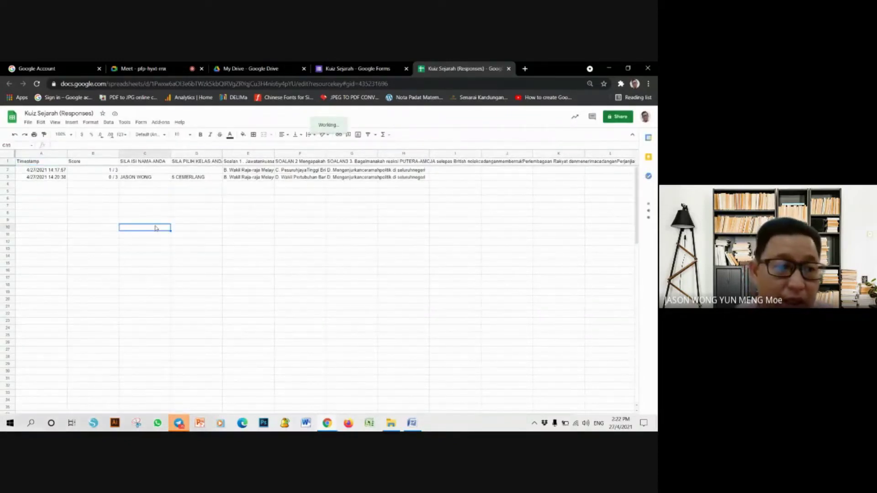
{"action": "left_click", "coordinate": [72, 194]}
{"action": "left_click", "coordinate": [60, 171]}
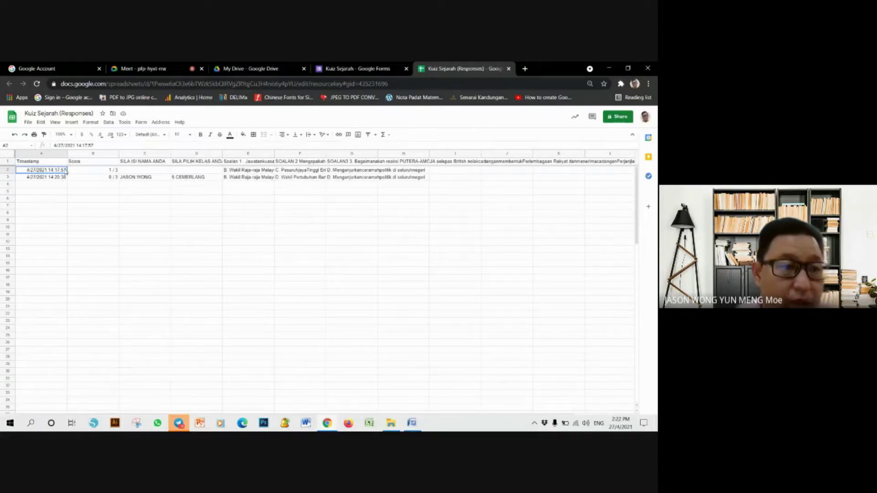
{"action": "left_click", "coordinate": [129, 178]}
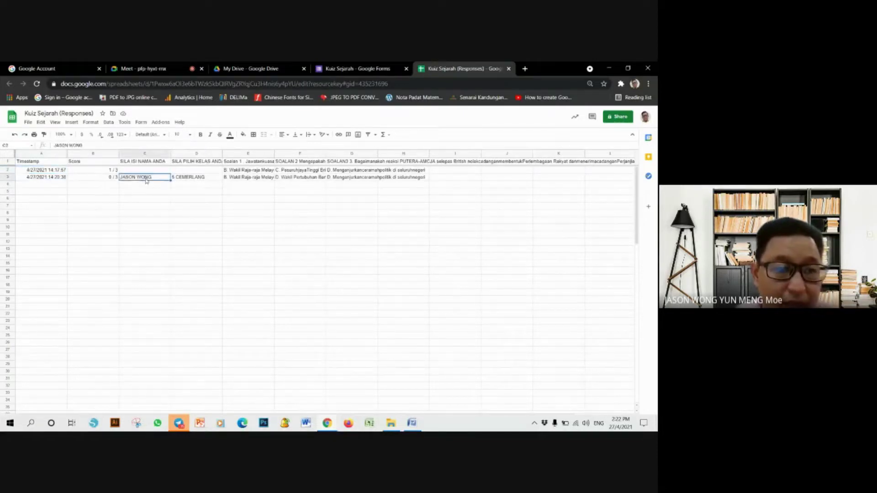
{"action": "left_click", "coordinate": [215, 179]}
{"action": "left_click", "coordinate": [245, 179]}
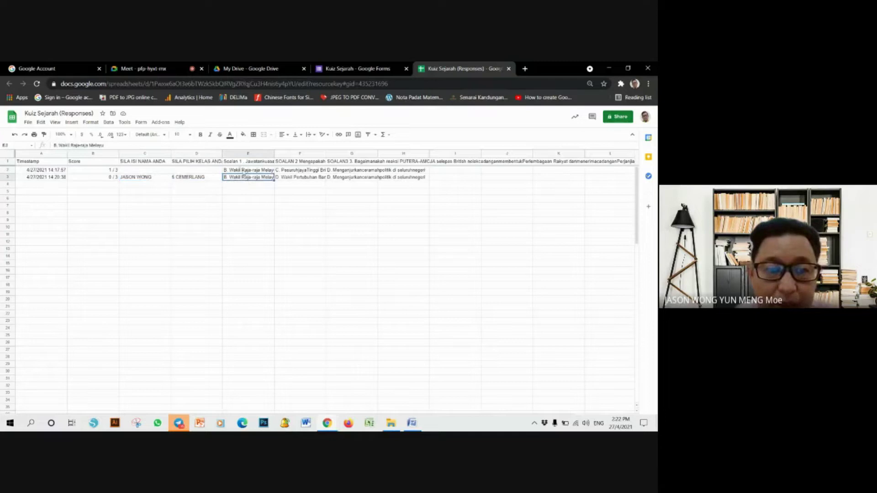
- Read the Soalan 1–3 question headers in E1:G1 and scroll the sheet sideways
{"action": "left_click", "coordinate": [241, 161]}
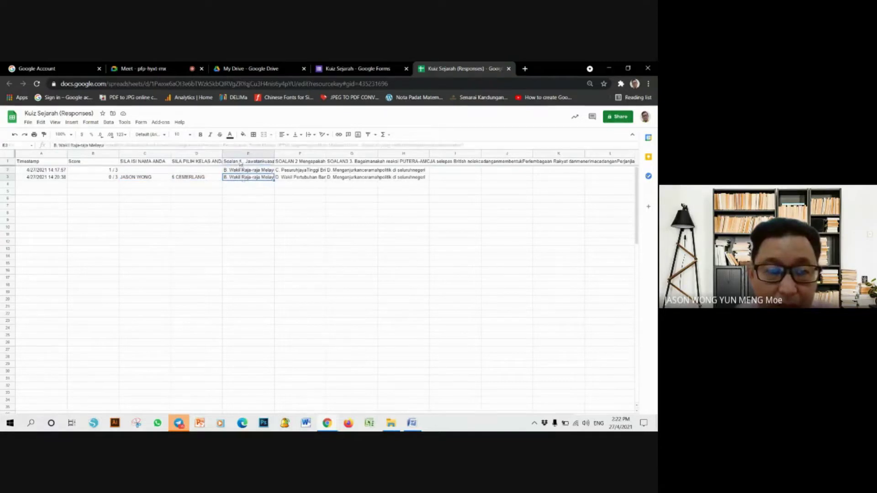
{"action": "left_click", "coordinate": [316, 162]}
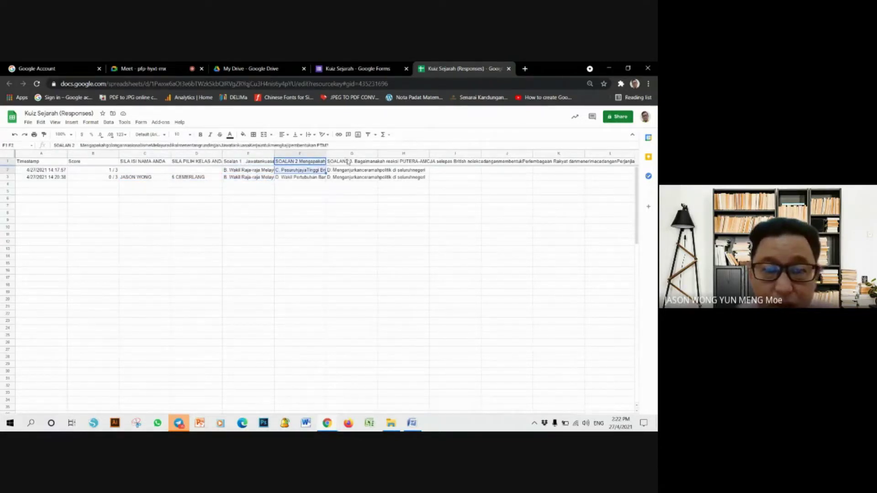
{"action": "left_click_drag", "start_coordinate": [347, 162], "coordinate": [354, 178]}
{"action": "left_click", "coordinate": [439, 215]}
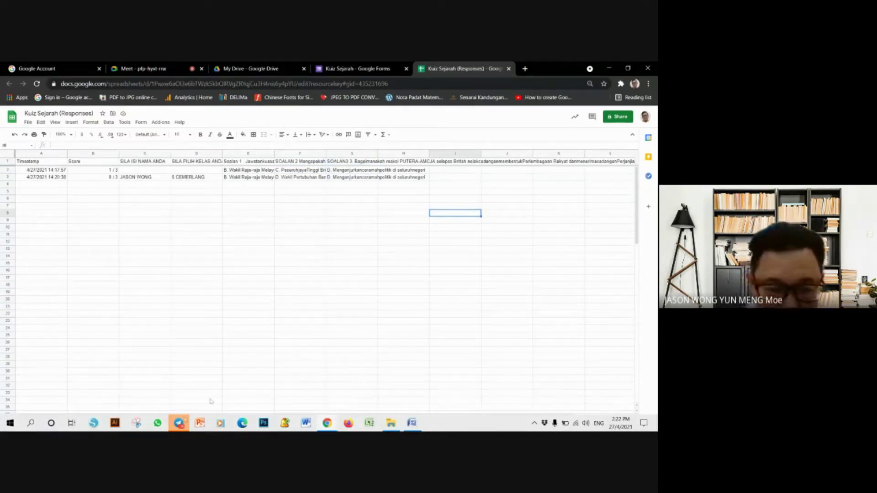
{"action": "left_click", "coordinate": [180, 425]}
{"action": "left_click", "coordinate": [180, 425]}
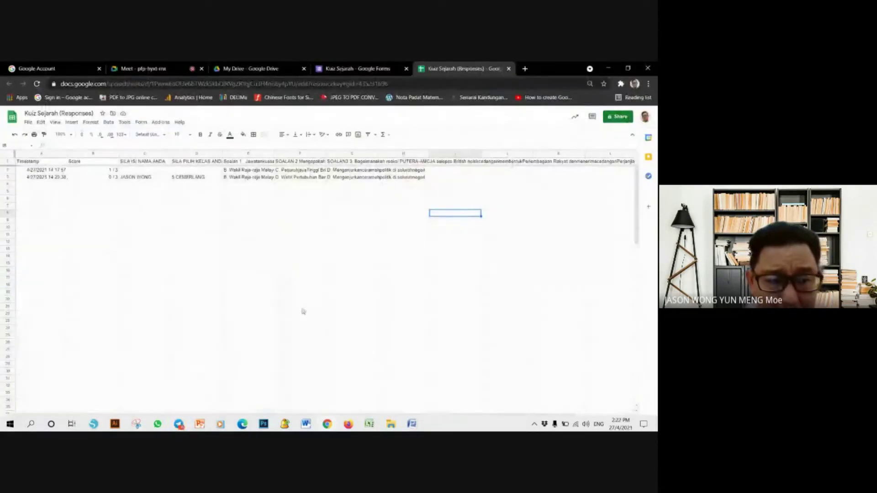
{"action": "scroll", "coordinate": [346, 411], "scroll_direction": "right", "scroll_amount": 3}
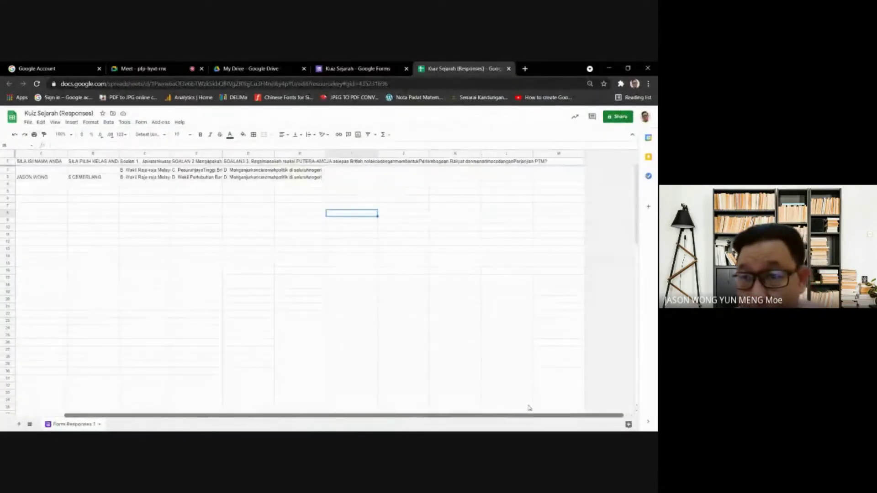
- Check the two respondents' scores of 1/3 and 0/3 in column B
{"action": "scroll", "coordinate": [201, 404], "scroll_direction": "left", "scroll_amount": 3}
{"action": "left_click", "coordinate": [107, 171]}
{"action": "left_click", "coordinate": [106, 177]}
{"action": "left_click", "coordinate": [107, 172]}
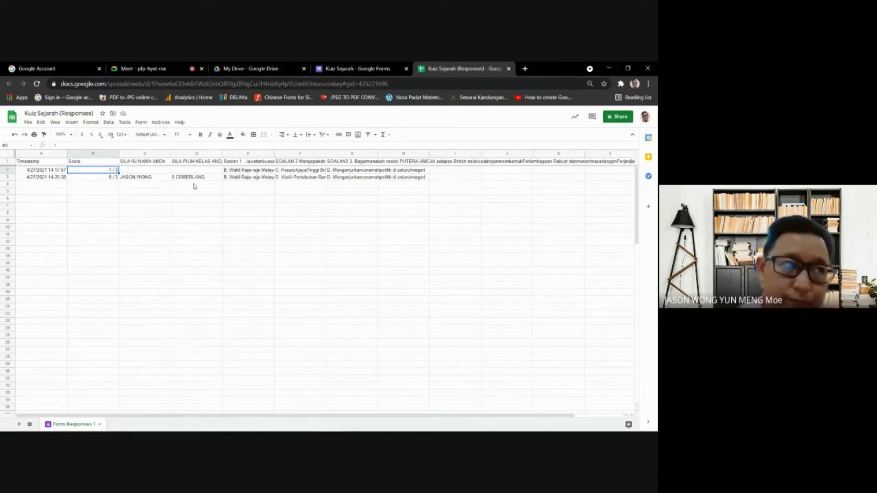
- Enter 5 INO in D4 and 5 CEM in D5, then return to the Kuiz Sejarah form
{"action": "left_click", "coordinate": [193, 185]}
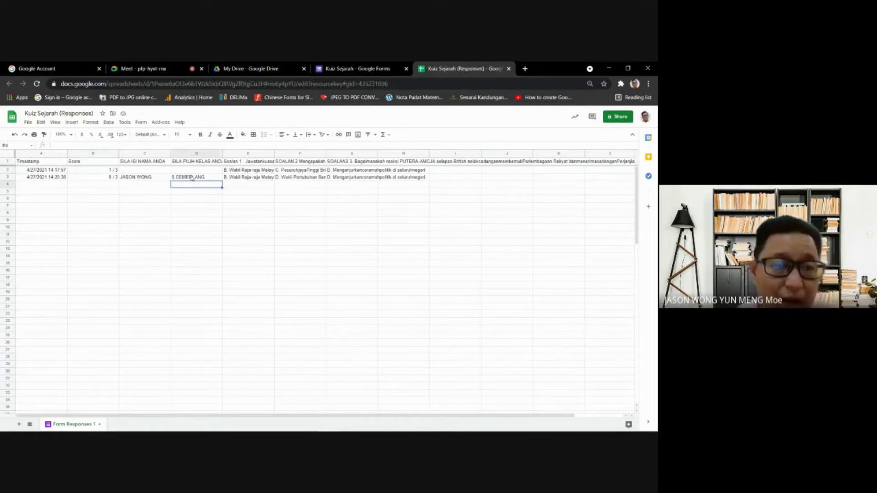
{"action": "type", "text": "5 IND"}
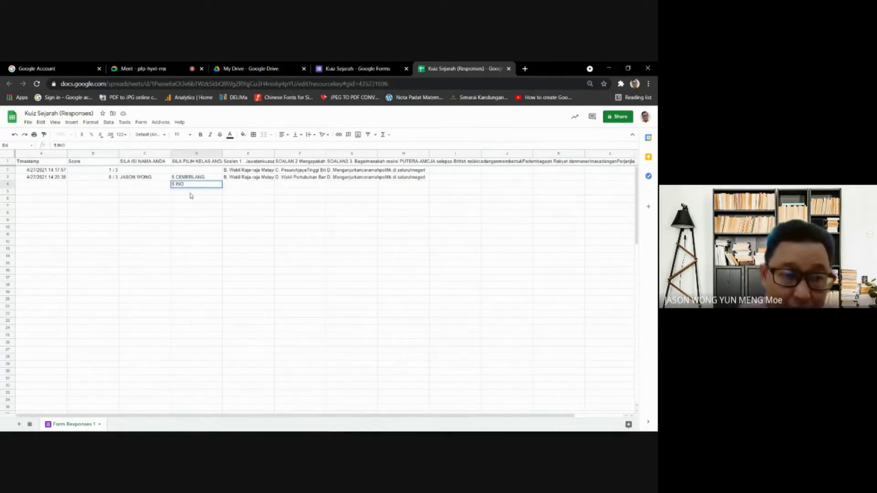
{"action": "key", "text": "Return"}
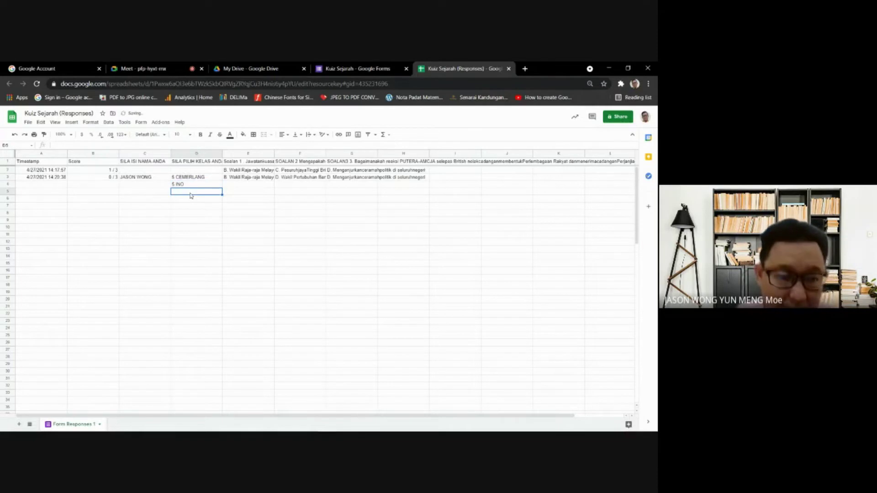
{"action": "type", "text": "5 CEM"}
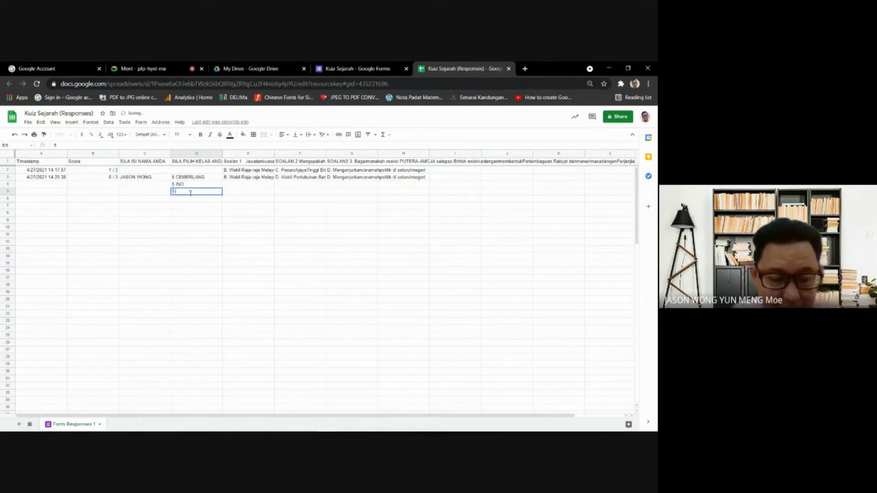
{"action": "left_click", "coordinate": [216, 243]}
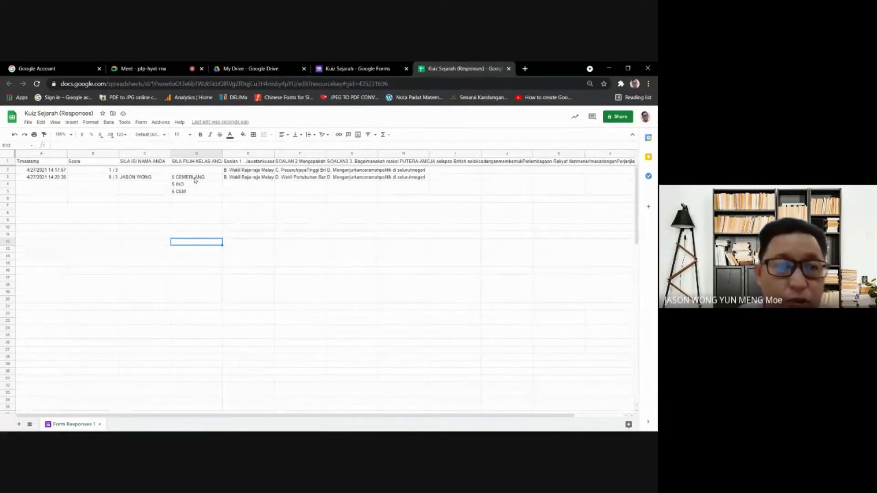
{"action": "left_click_drag", "start_coordinate": [194, 180], "coordinate": [191, 209]}
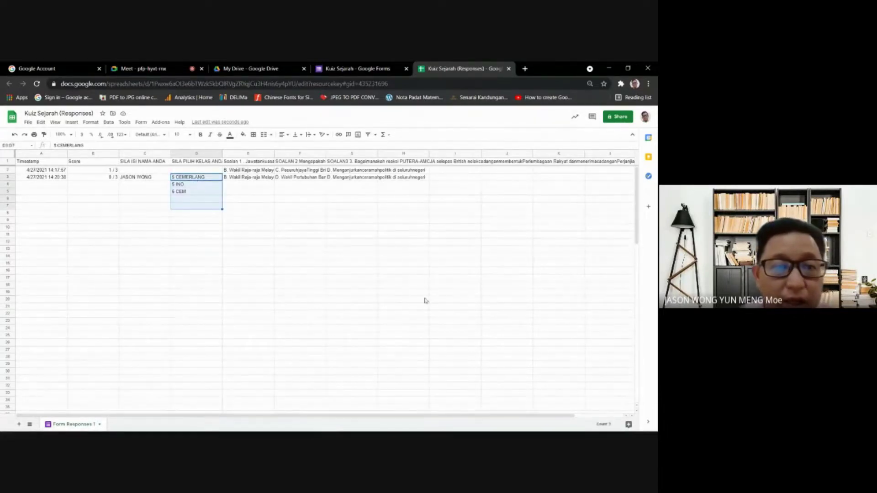
{"action": "left_click", "coordinate": [206, 214]}
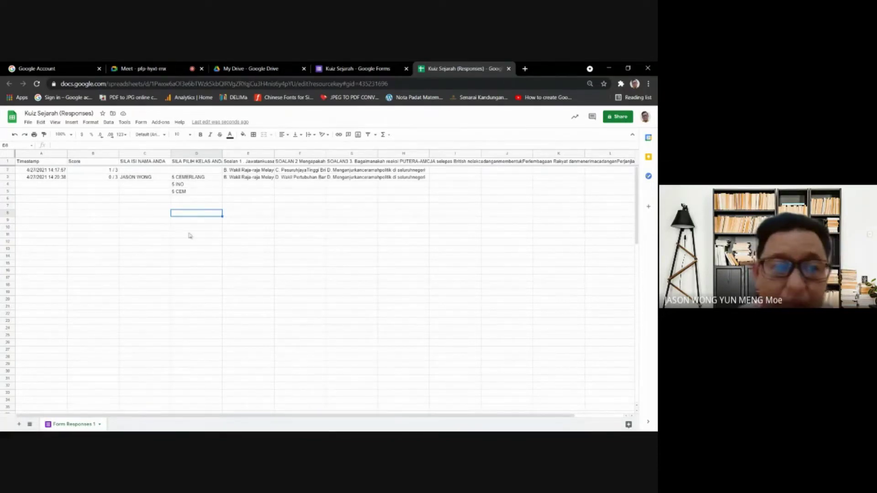
{"action": "left_click", "coordinate": [376, 67]}
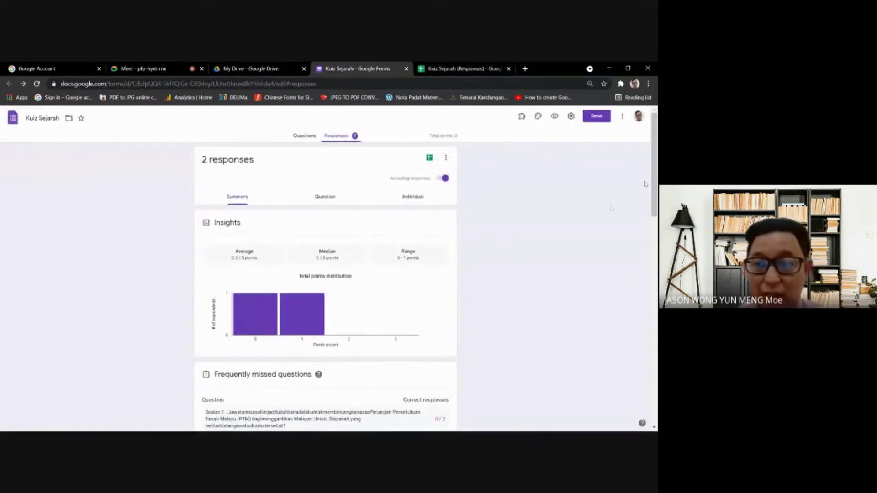
- Switch the form back to its questions, glance at Meet and Drive, then scroll down to SOALAN 3
{"action": "left_click", "coordinate": [304, 137]}
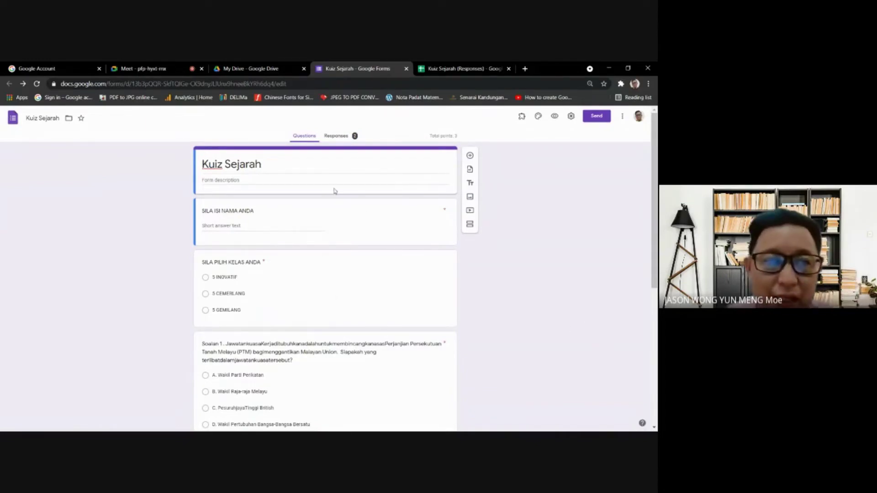
{"action": "left_click", "coordinate": [156, 68]}
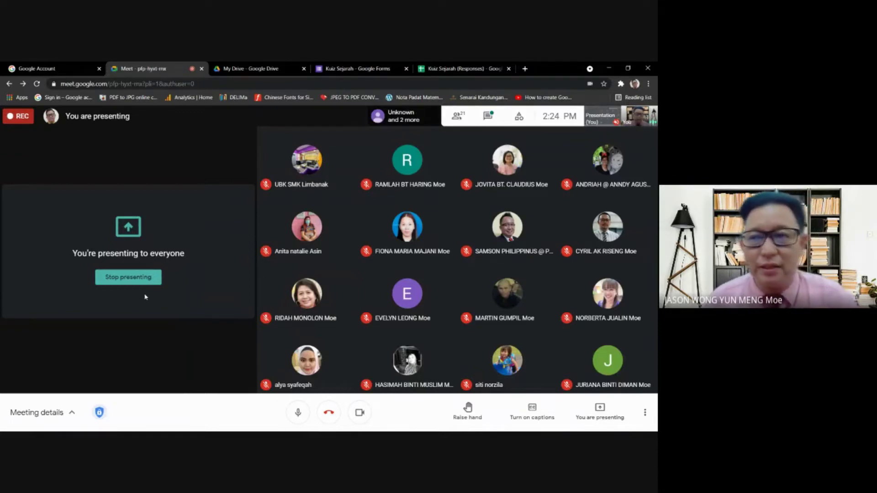
{"action": "left_click", "coordinate": [248, 65]}
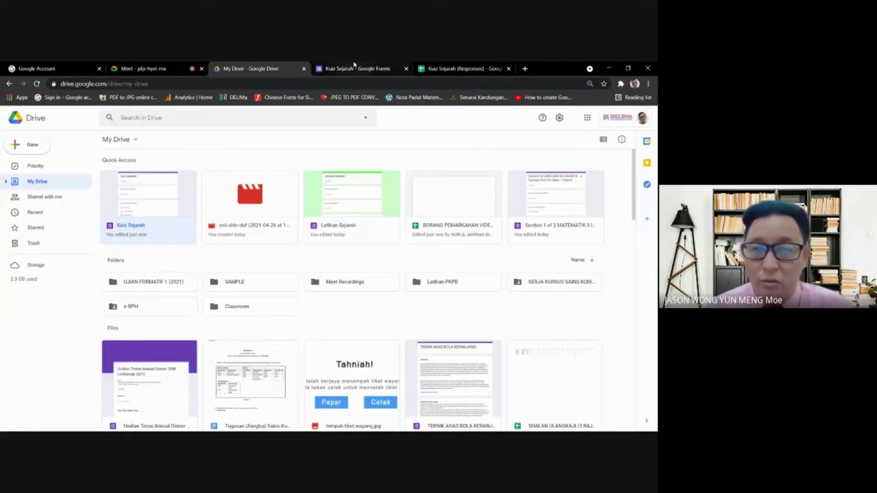
{"action": "left_click", "coordinate": [354, 64]}
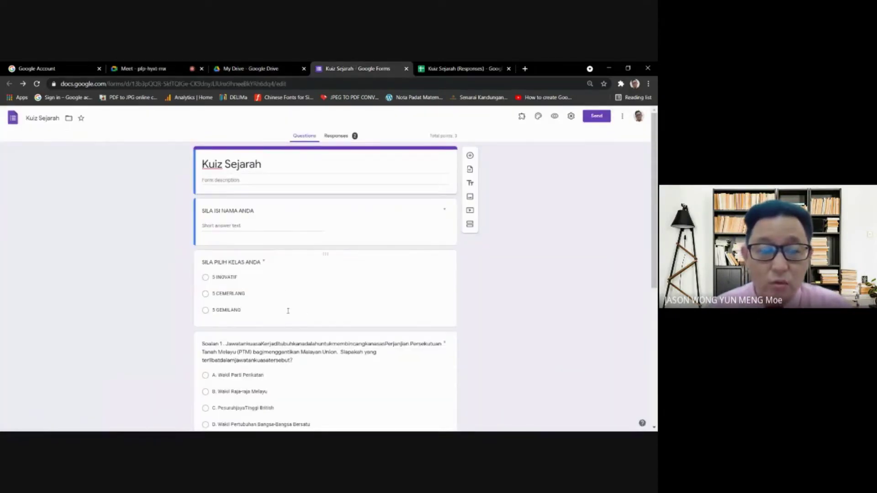
{"action": "scroll", "coordinate": [288, 310], "scroll_direction": "down", "scroll_amount": 5}
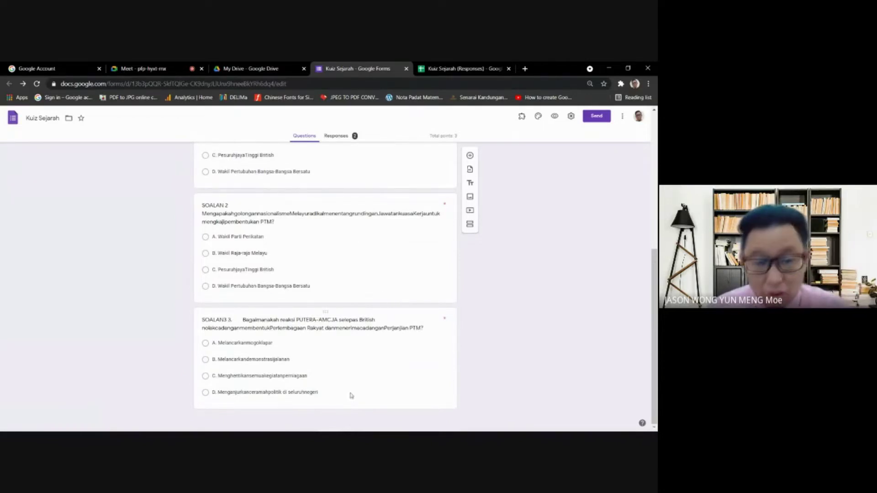
{"action": "mouse_move", "coordinate": [359, 430]}
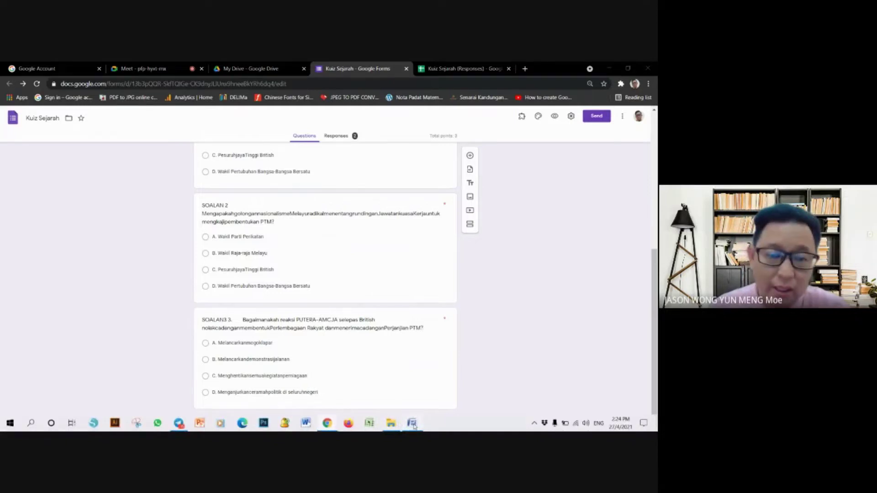
- Bring up the Latihan Objektif Bab 5 document, scroll to questions 4 and 5, then open Windows search
{"action": "left_click", "coordinate": [412, 424]}
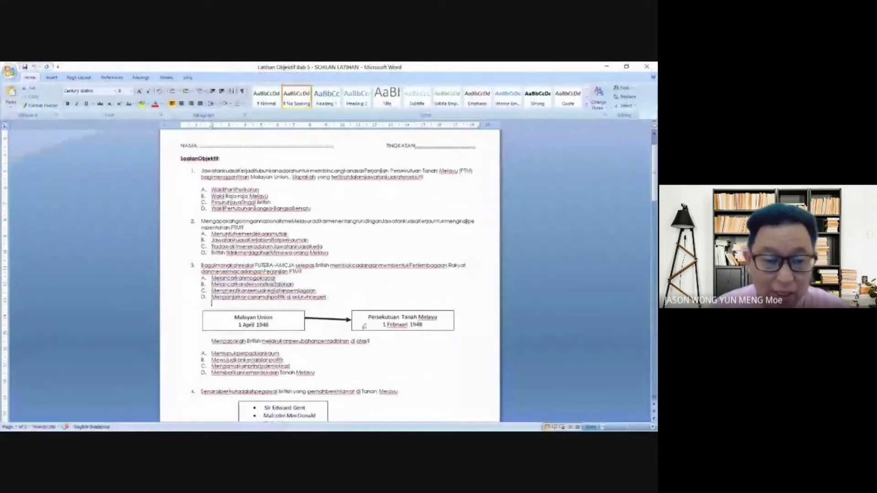
{"action": "scroll", "coordinate": [364, 326], "scroll_direction": "down", "scroll_amount": 3}
{"action": "scroll", "coordinate": [379, 298], "scroll_direction": "up", "scroll_amount": 4}
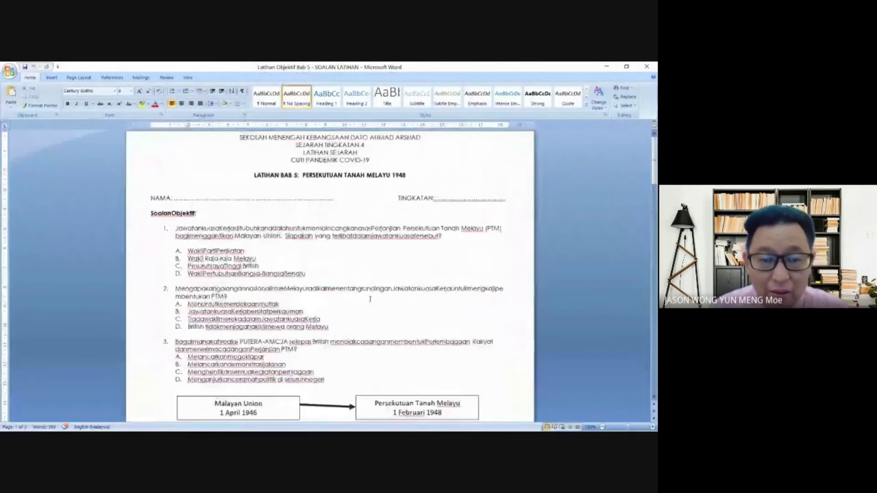
{"action": "scroll", "coordinate": [503, 317], "scroll_direction": "up", "scroll_amount": 5}
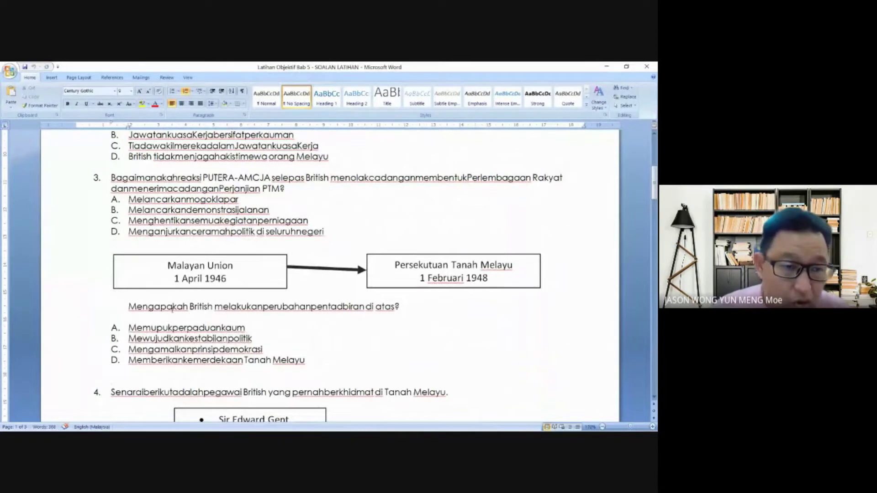
{"action": "scroll", "coordinate": [173, 306], "scroll_direction": "down", "scroll_amount": 3}
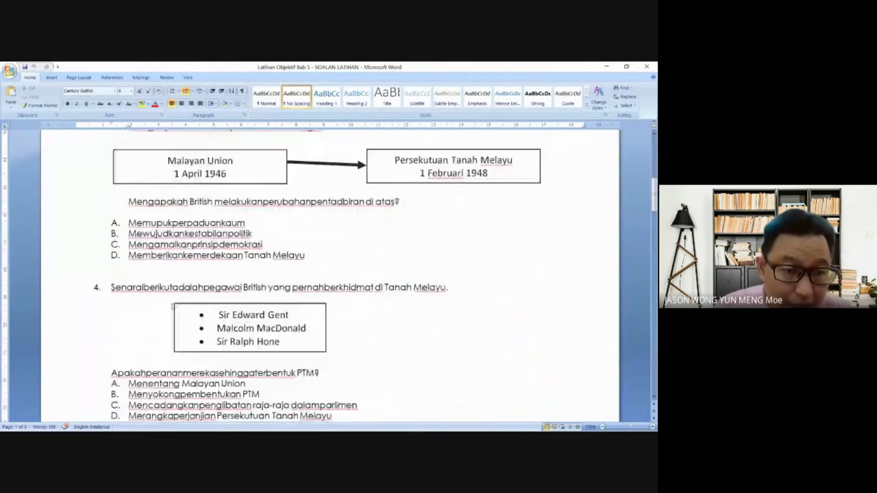
{"action": "scroll", "coordinate": [173, 306], "scroll_direction": "down", "scroll_amount": 2}
{"action": "scroll", "coordinate": [183, 288], "scroll_direction": "down", "scroll_amount": 10}
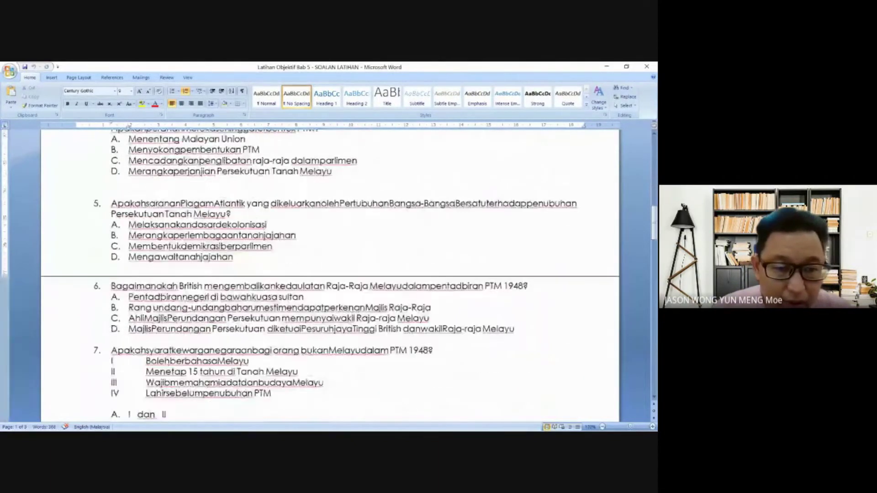
{"action": "scroll", "coordinate": [183, 288], "scroll_direction": "down", "scroll_amount": 5}
{"action": "scroll", "coordinate": [183, 288], "scroll_direction": "up", "scroll_amount": 15}
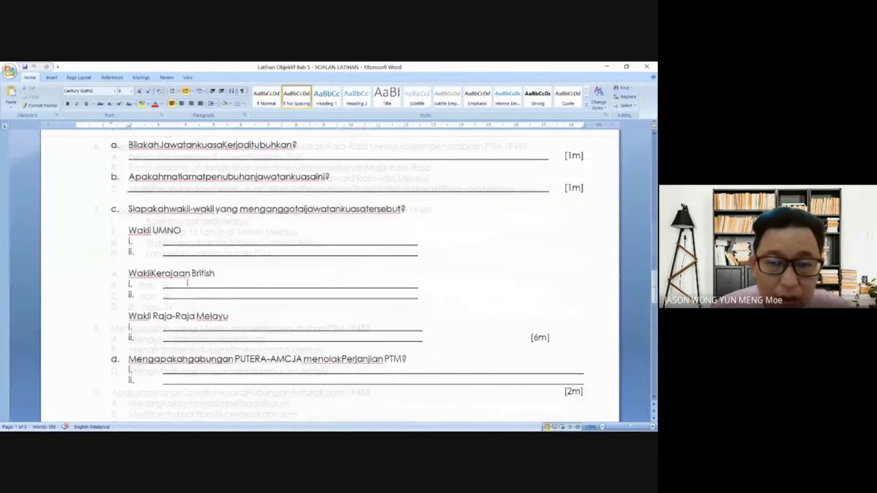
{"action": "scroll", "coordinate": [222, 168], "scroll_direction": "up", "scroll_amount": 5}
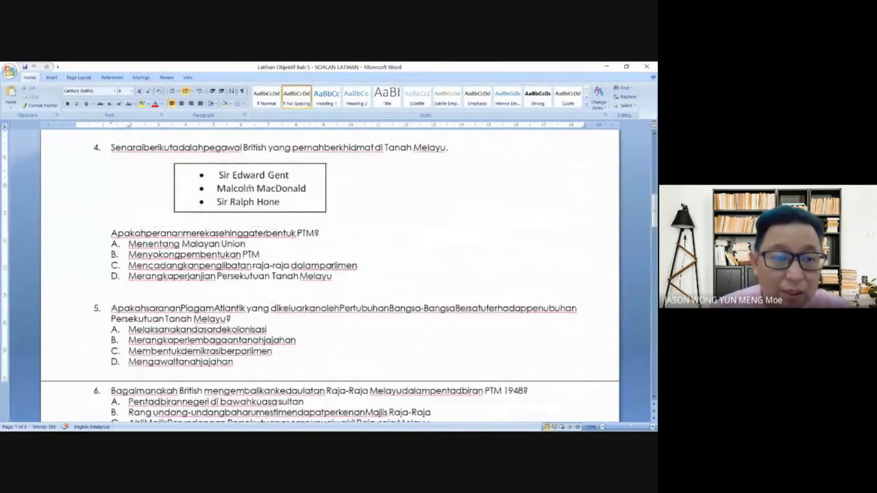
{"action": "scroll", "coordinate": [263, 188], "scroll_direction": "up", "scroll_amount": 1}
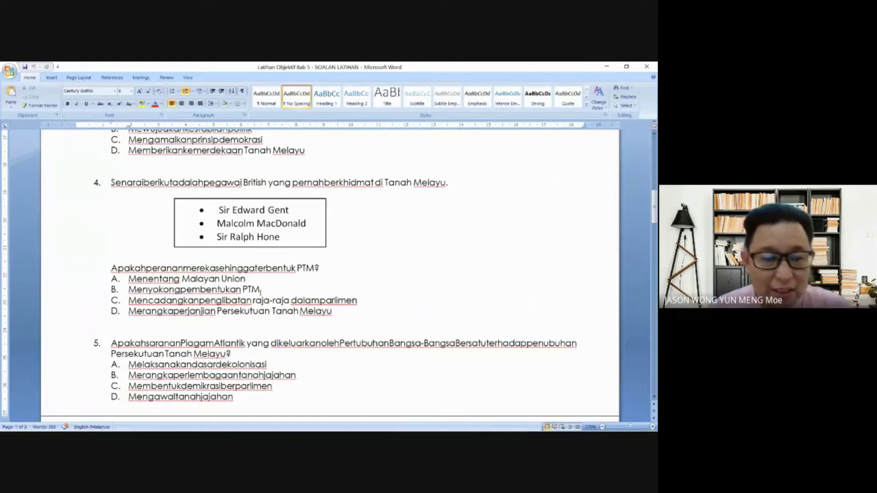
{"action": "left_click", "coordinate": [31, 423]}
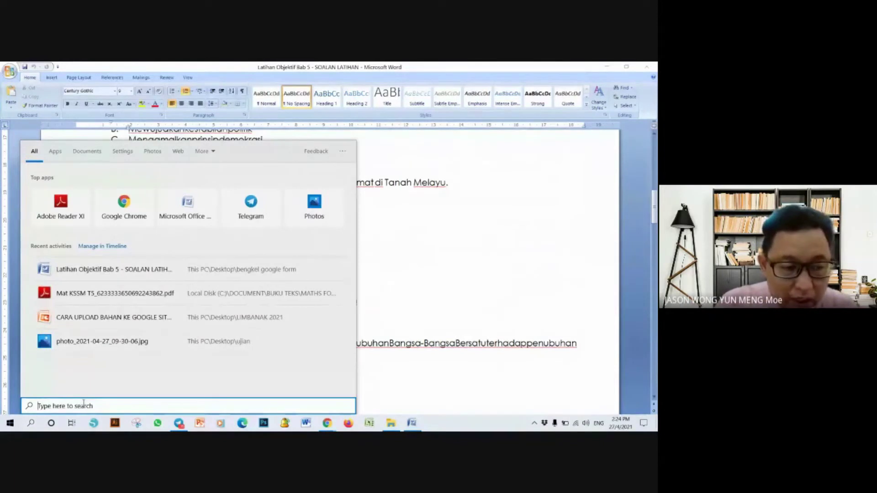
- Launch Snipping Tool via search and snip question 4's boxed list of three British officials
{"action": "type", "text": "SNIPPING"}
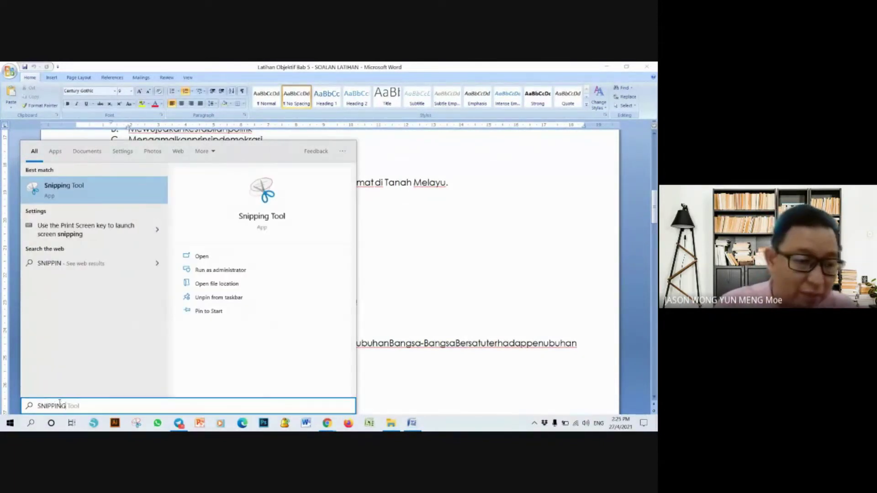
{"action": "left_click", "coordinate": [95, 190]}
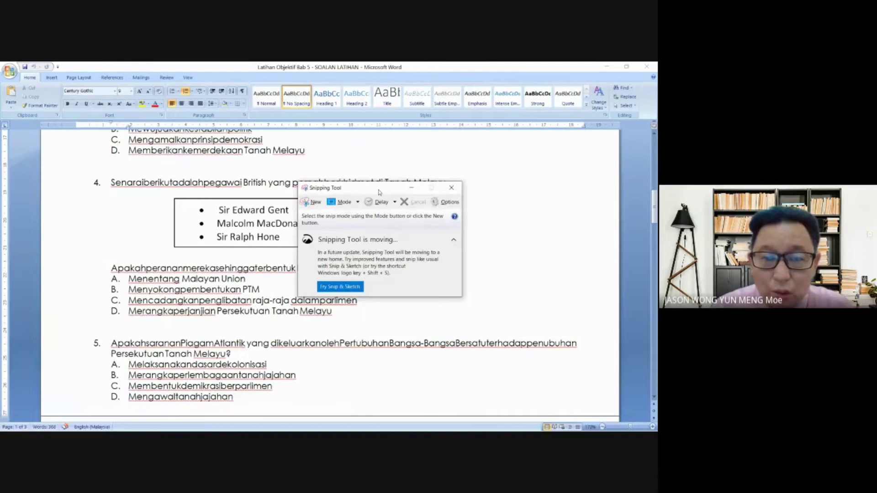
{"action": "left_click_drag", "start_coordinate": [379, 192], "coordinate": [540, 155]}
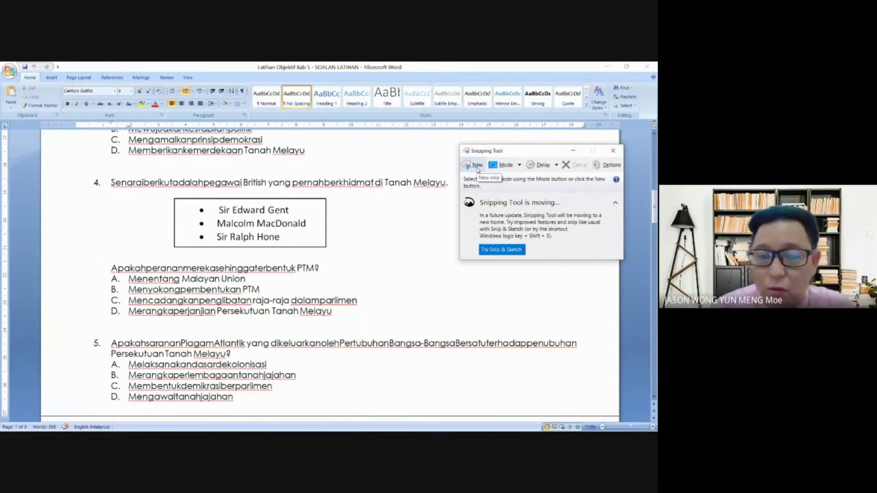
{"action": "left_click", "coordinate": [477, 165]}
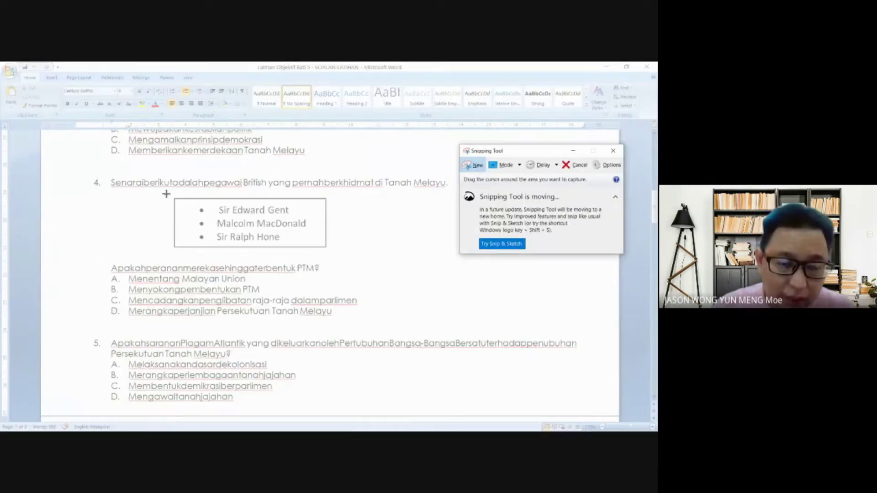
{"action": "left_click_drag", "start_coordinate": [166, 189], "coordinate": [337, 253]}
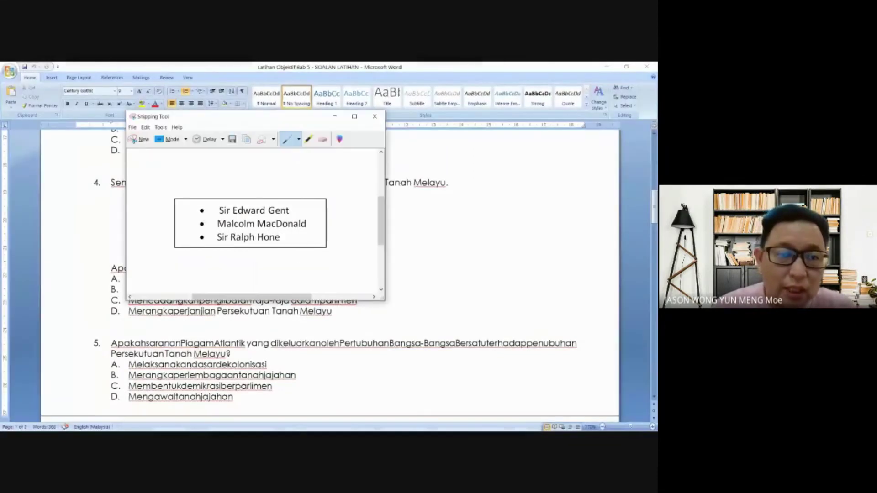
- Save the snip as JPEG '1' in Desktop\bengkel google form and minimise Snipping Tool
{"action": "left_click", "coordinate": [132, 127]}
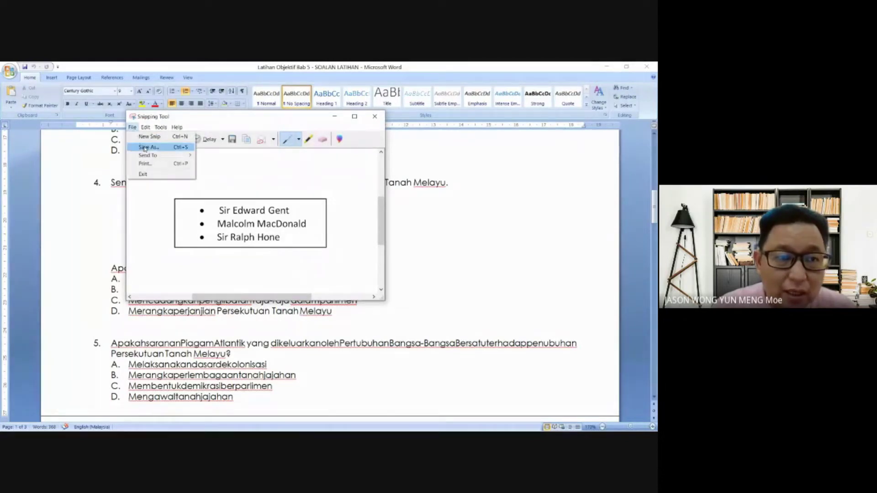
{"action": "left_click", "coordinate": [144, 148]}
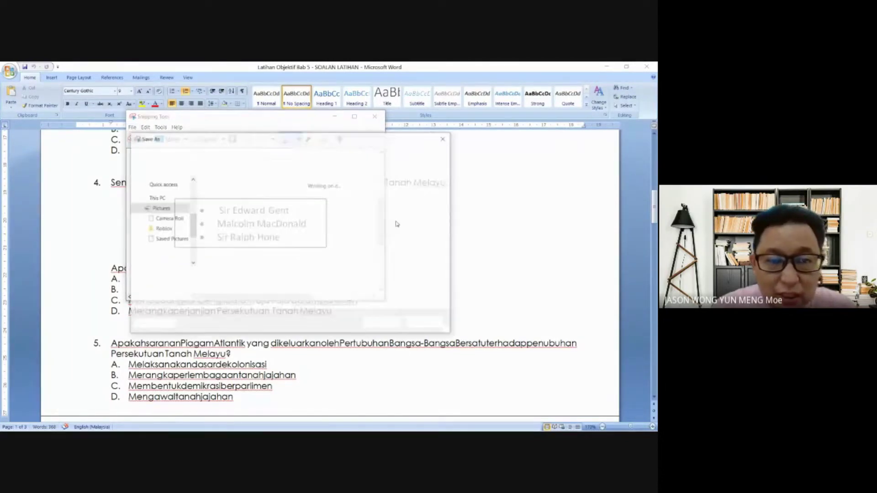
{"action": "left_click", "coordinate": [161, 218]}
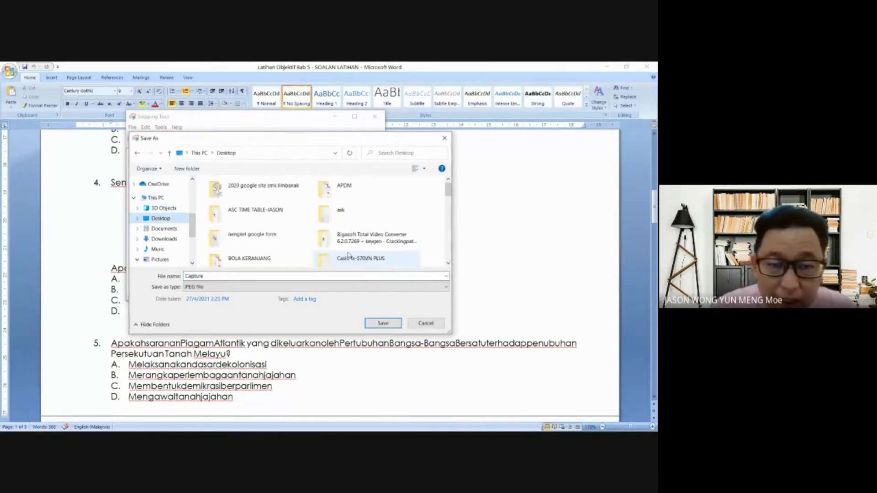
{"action": "left_click", "coordinate": [377, 218]}
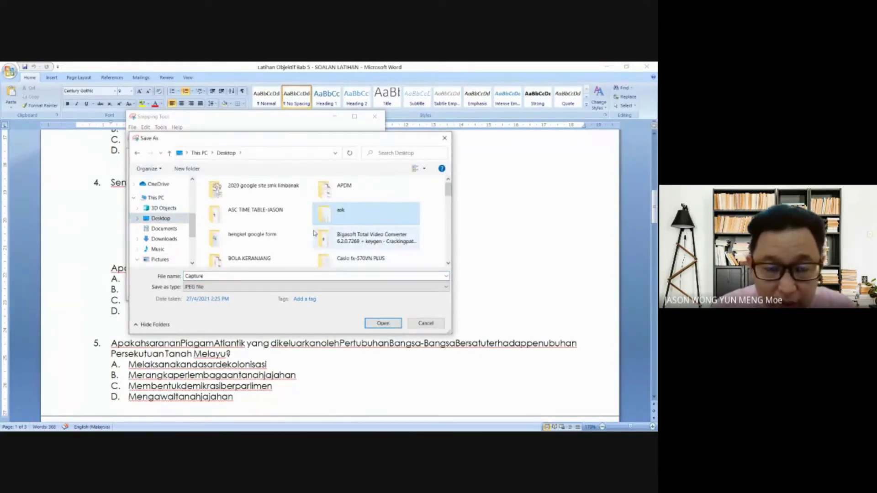
{"action": "key", "text": "Right"}
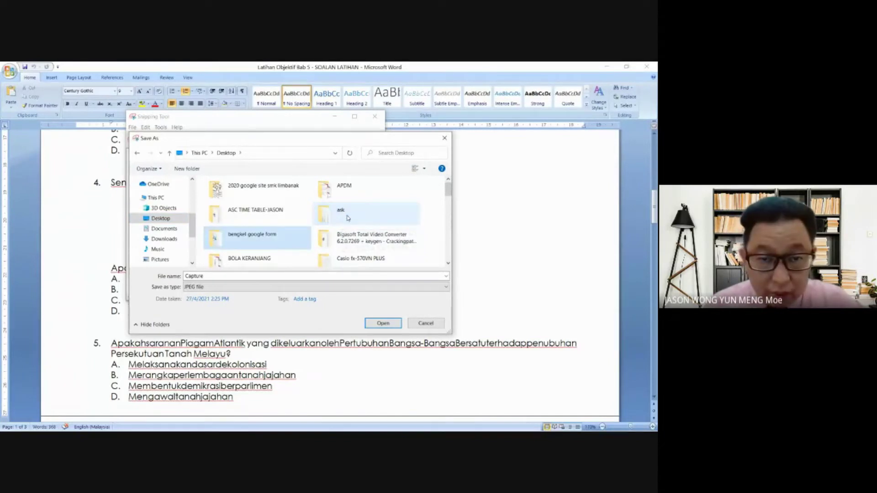
{"action": "double_click", "coordinate": [274, 237]}
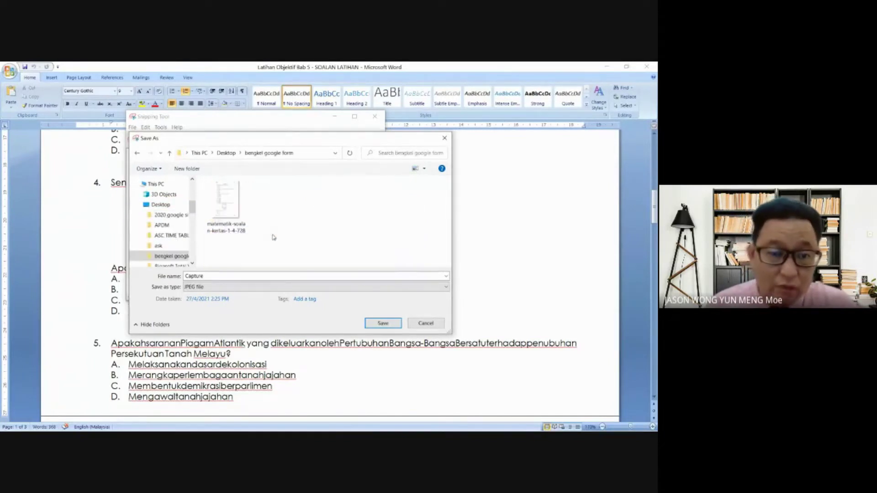
{"action": "double_click", "coordinate": [218, 276]}
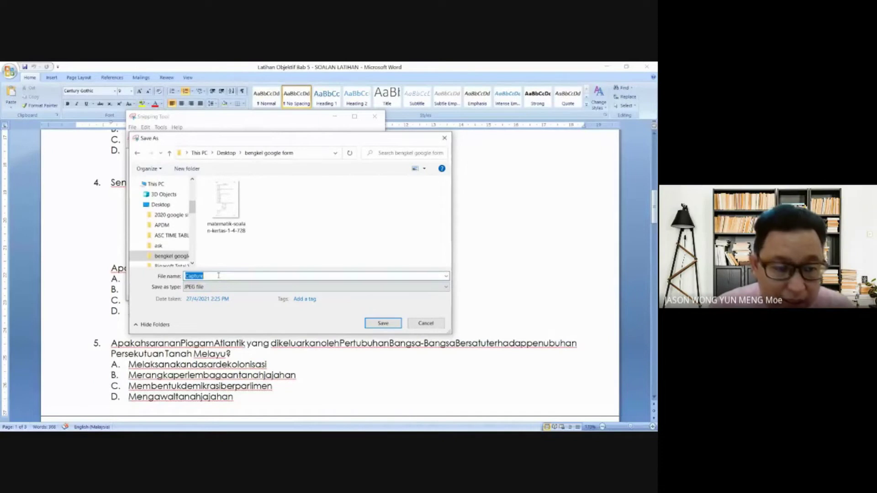
{"action": "type", "text": "1"}
{"action": "left_click", "coordinate": [387, 326]}
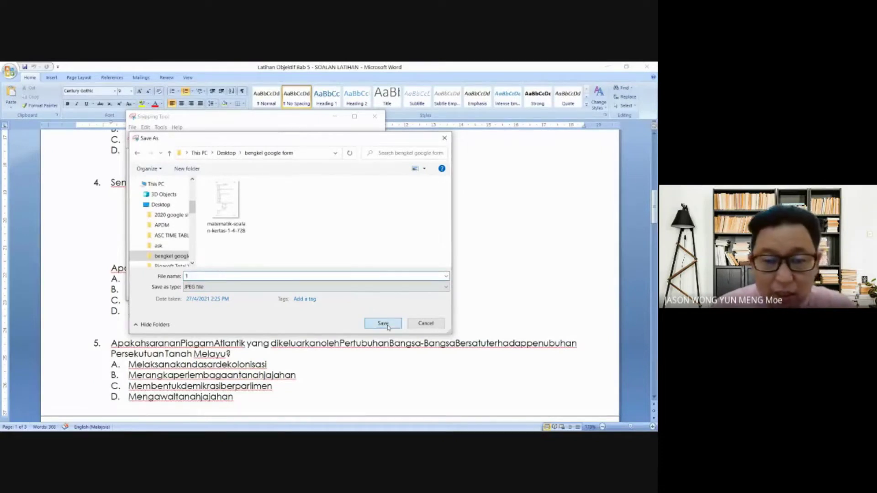
{"action": "left_click", "coordinate": [334, 117]}
{"action": "mouse_move", "coordinate": [311, 426]}
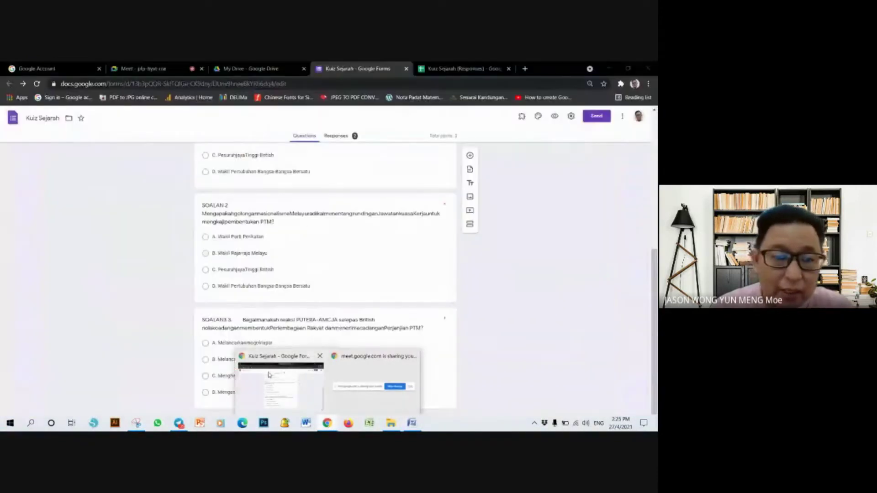
- Back in Kuiz Sejarah, insert an image on SOALAN3 and upload file 1 from the computer
{"action": "left_click", "coordinate": [268, 375]}
{"action": "left_click", "coordinate": [353, 344]}
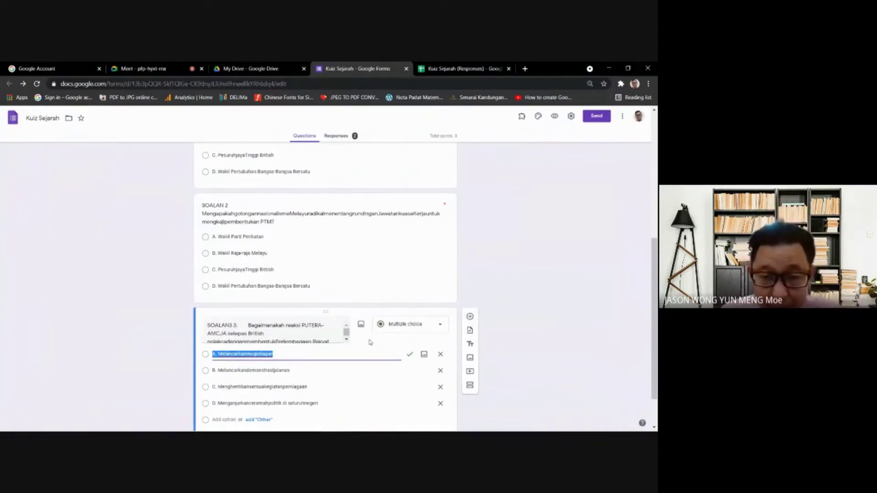
{"action": "left_click", "coordinate": [372, 353]}
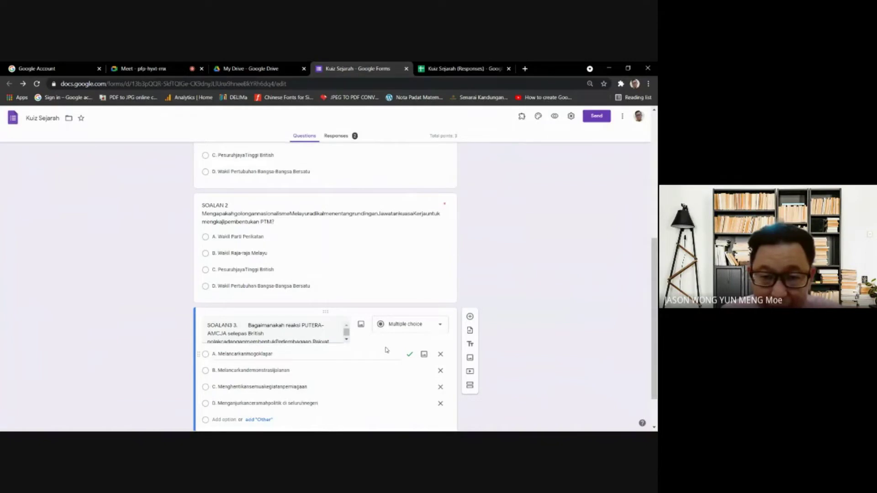
{"action": "scroll", "coordinate": [398, 352], "scroll_direction": "down", "scroll_amount": 1}
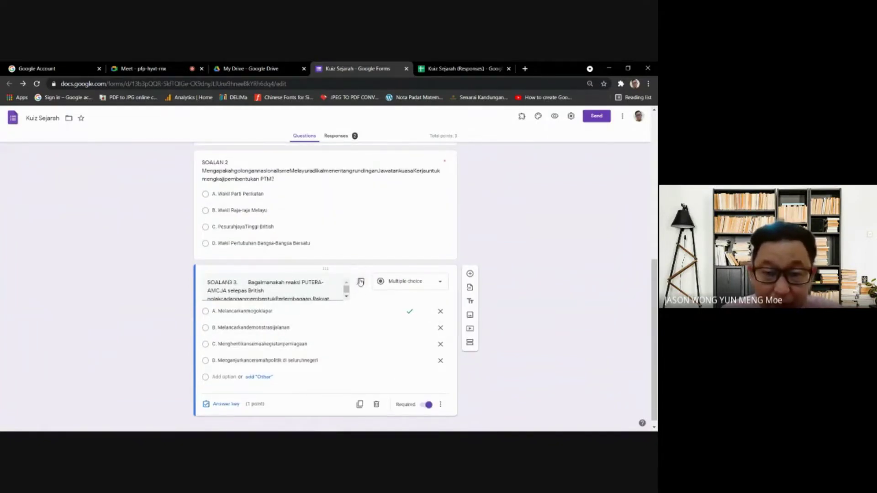
{"action": "left_click", "coordinate": [361, 283]}
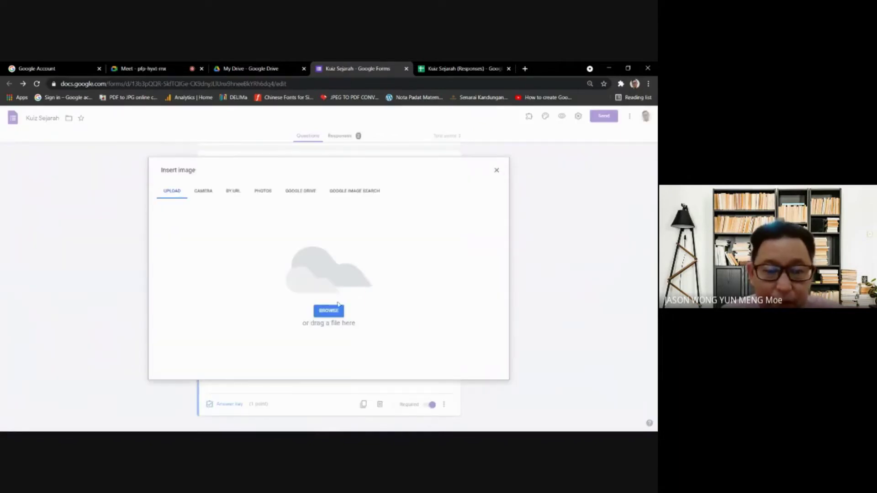
{"action": "left_click", "coordinate": [336, 313]}
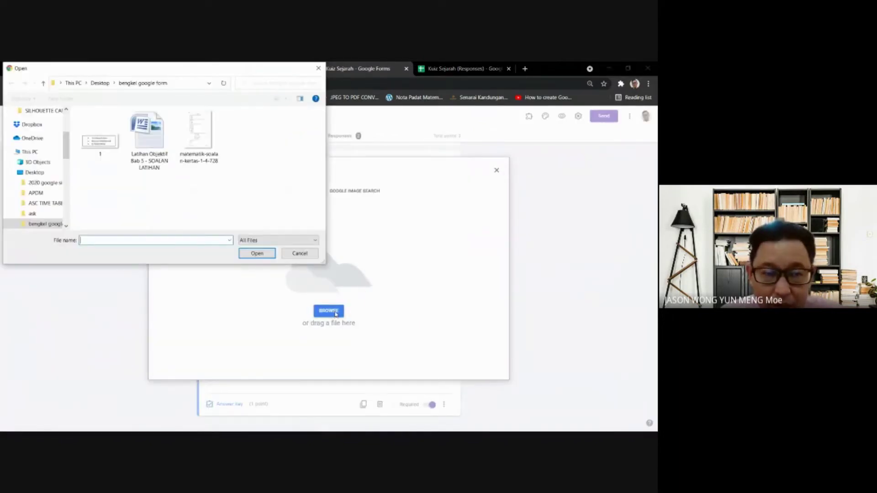
{"action": "double_click", "coordinate": [96, 145]}
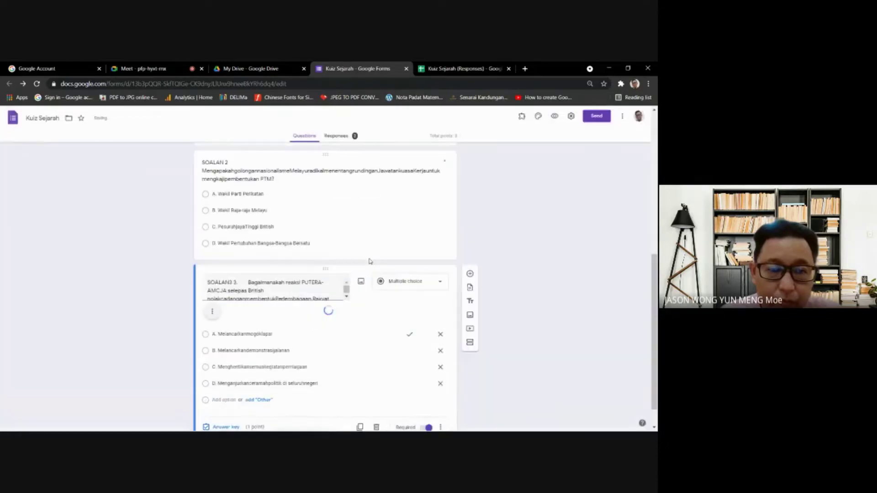
- Confirm the three officials' names image appears under SOALAN 3, edit option A, then return to the top
{"action": "scroll", "coordinate": [338, 258], "scroll_direction": "down", "scroll_amount": 2}
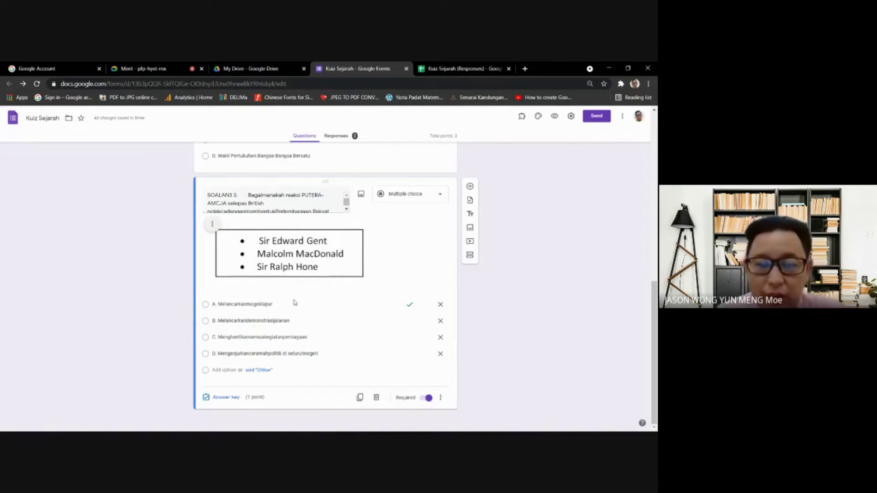
{"action": "scroll", "coordinate": [295, 303], "scroll_direction": "up", "scroll_amount": 15}
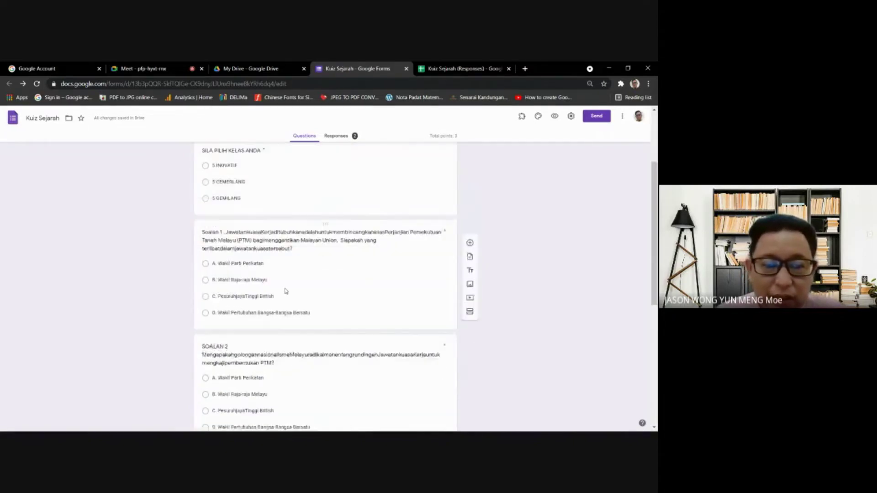
{"action": "scroll", "coordinate": [287, 291], "scroll_direction": "down", "scroll_amount": 6}
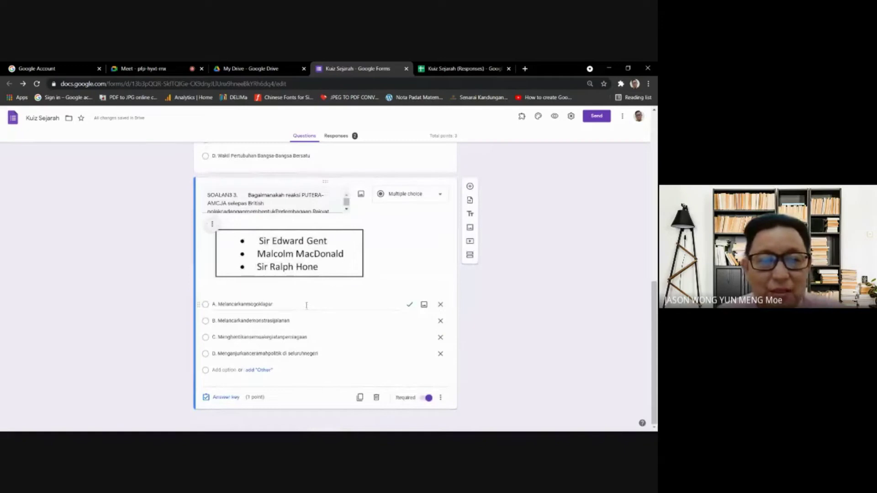
{"action": "left_click", "coordinate": [288, 306]}
{"action": "left_click", "coordinate": [287, 305]}
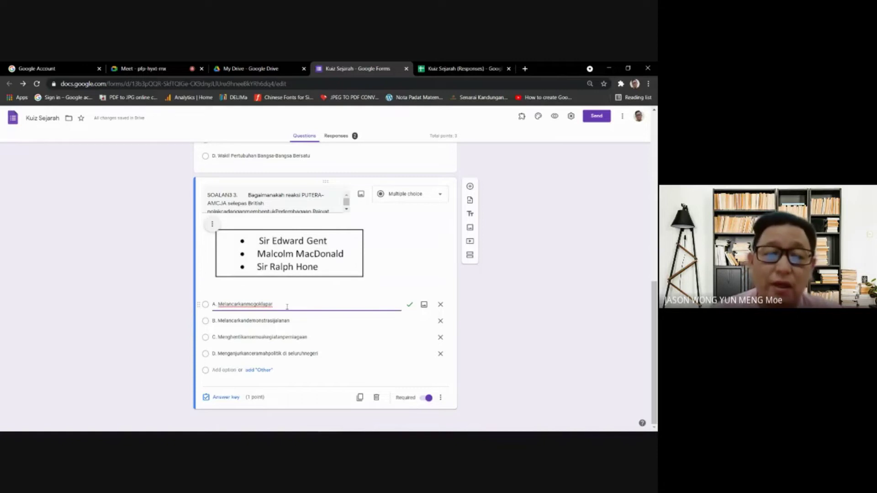
{"action": "left_click", "coordinate": [520, 248]}
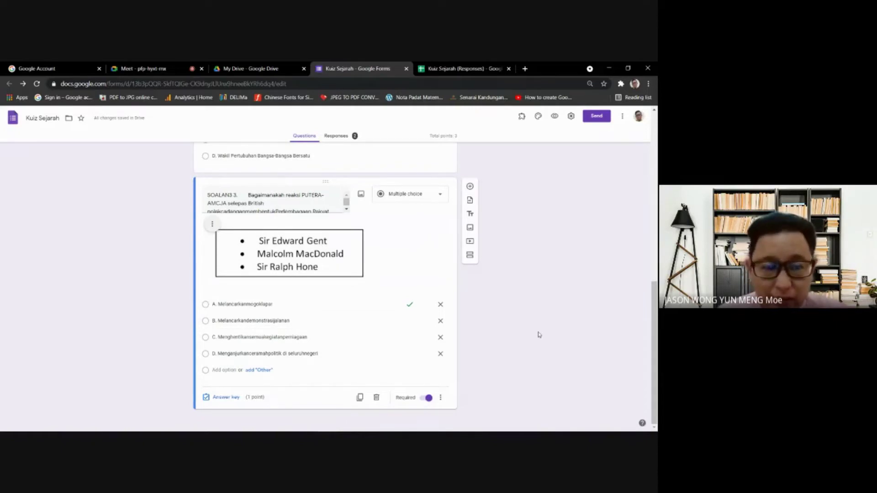
{"action": "scroll", "coordinate": [539, 335], "scroll_direction": "up", "scroll_amount": 15}
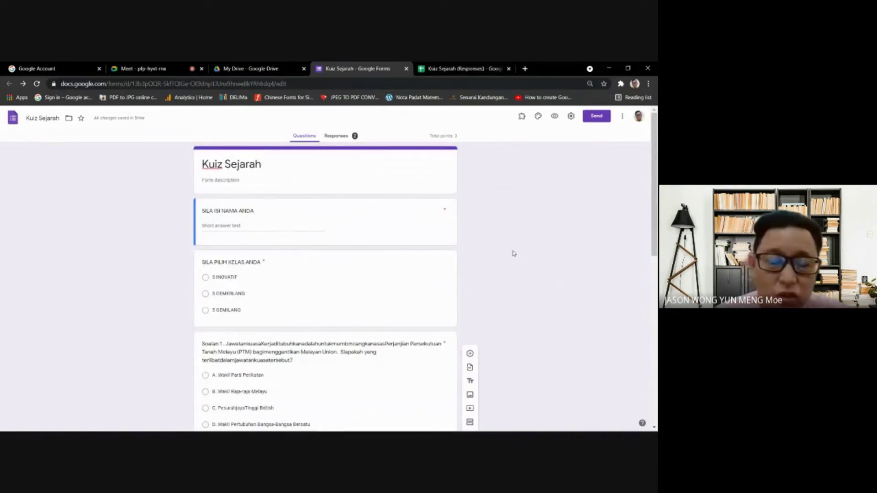
- Select the SOALAN 2 question text, then scroll back up the form
{"action": "scroll", "coordinate": [513, 253], "scroll_direction": "down", "scroll_amount": 1}
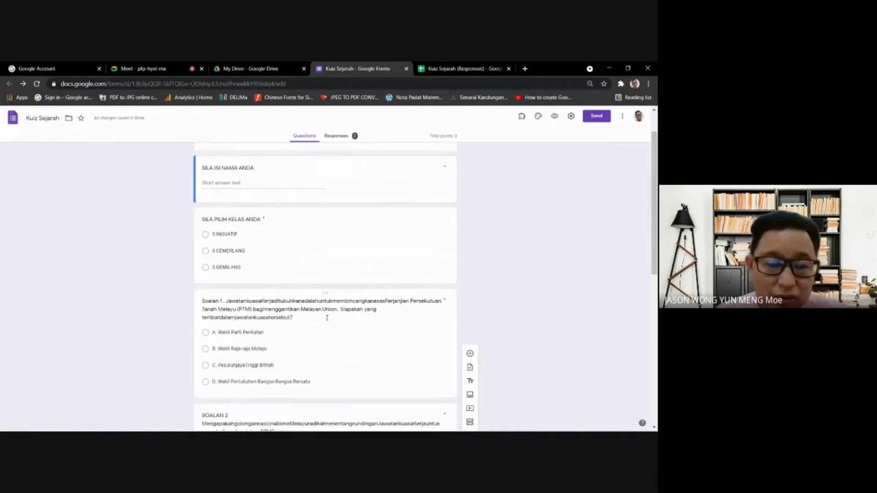
{"action": "scroll", "coordinate": [327, 317], "scroll_direction": "down", "scroll_amount": 3}
{"action": "left_click", "coordinate": [257, 298]}
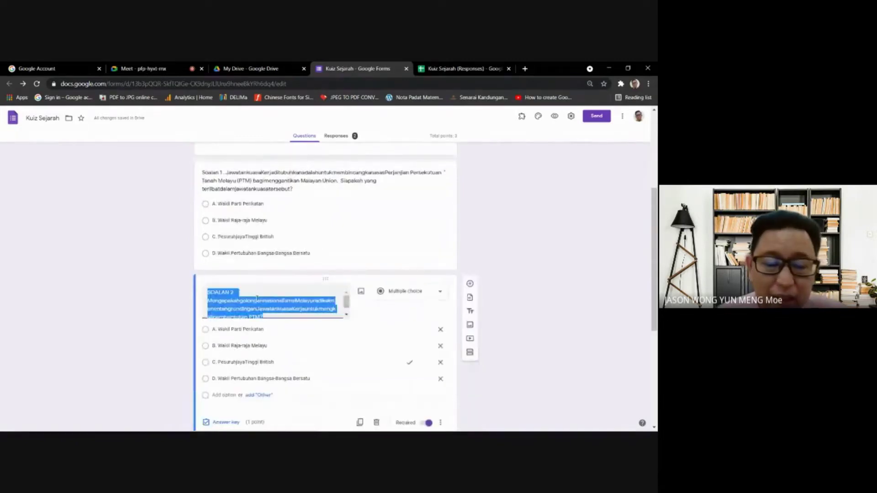
{"action": "scroll", "coordinate": [498, 265], "scroll_direction": "up", "scroll_amount": 4}
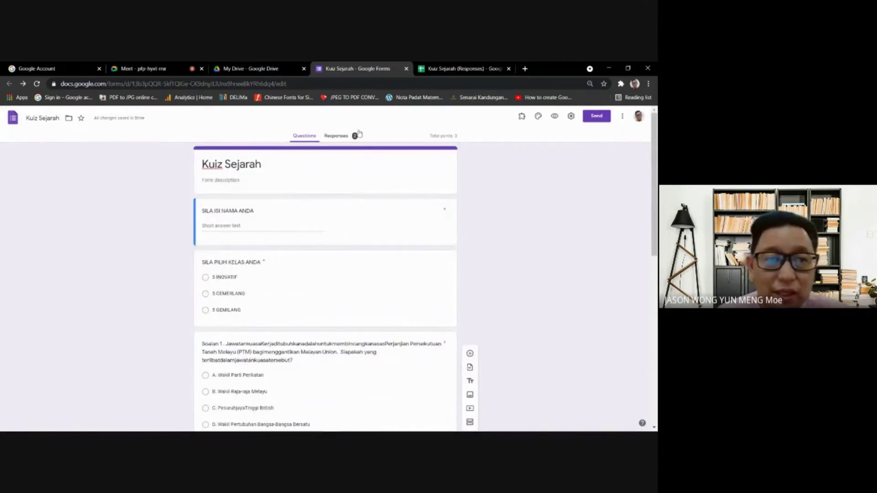
- Admit the waiting participant into the Meet call, then switch to the My Drive tab
{"action": "left_click", "coordinate": [140, 69]}
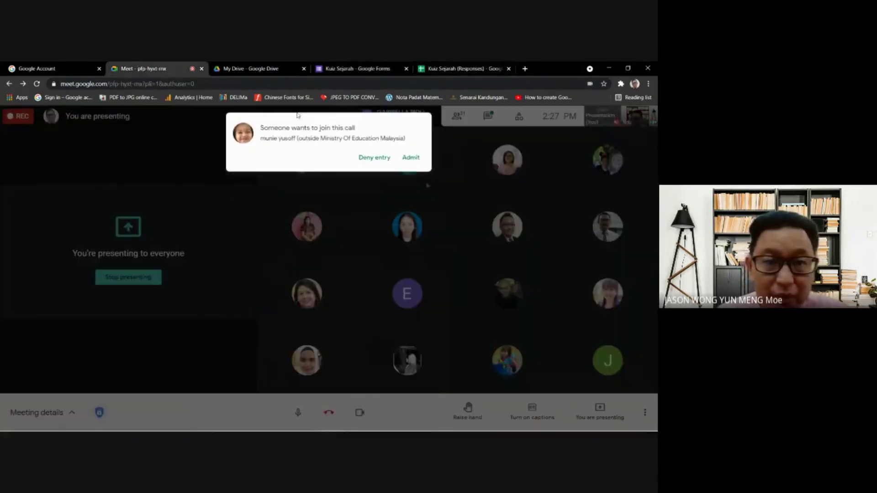
{"action": "left_click", "coordinate": [409, 158]}
{"action": "left_click", "coordinate": [461, 68]}
{"action": "left_click", "coordinate": [358, 69]}
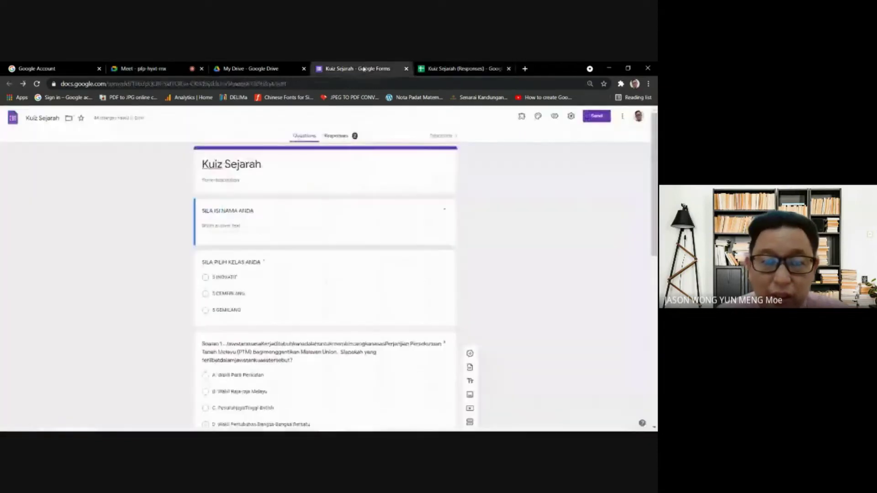
{"action": "left_click", "coordinate": [229, 66]}
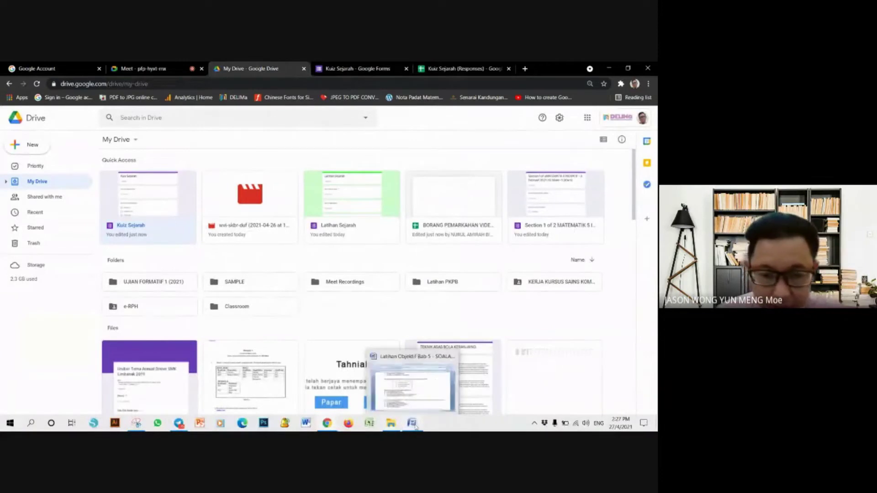
- Open matematik-soalan-kertas-1-4-728.jpg from the bengkel google form folder and zoom to question 1
{"action": "left_click", "coordinate": [388, 384]}
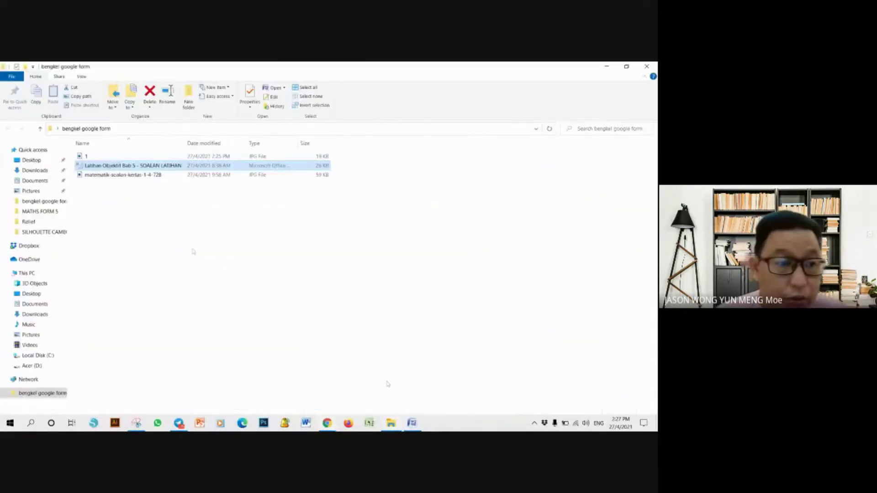
{"action": "double_click", "coordinate": [127, 175]}
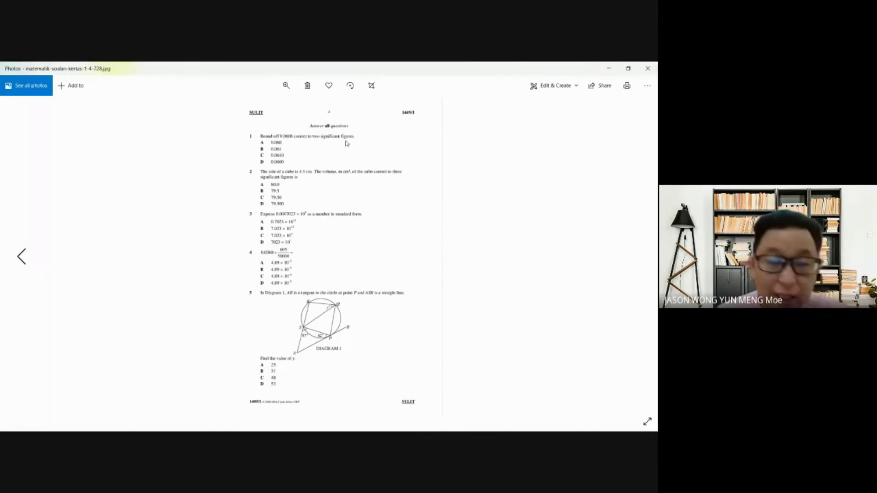
{"action": "scroll", "coordinate": [346, 144], "scroll_direction": "up", "scroll_amount": 5}
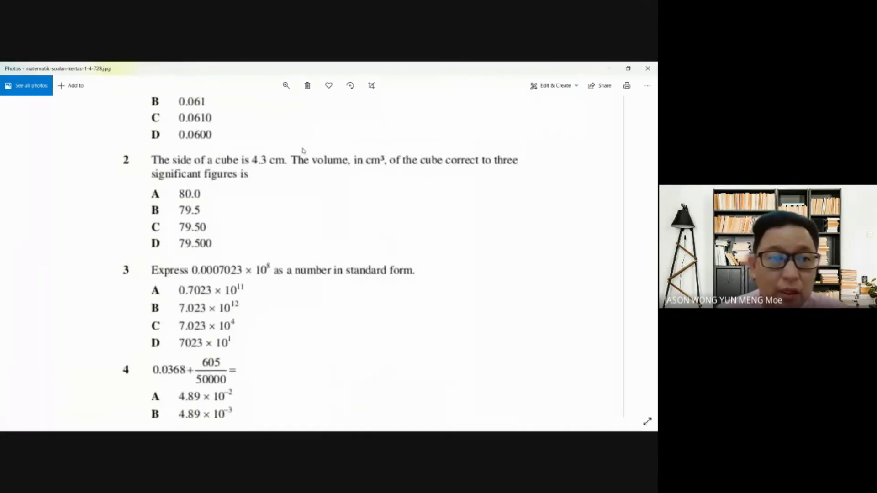
{"action": "left_click_drag", "start_coordinate": [415, 156], "coordinate": [414, 255]}
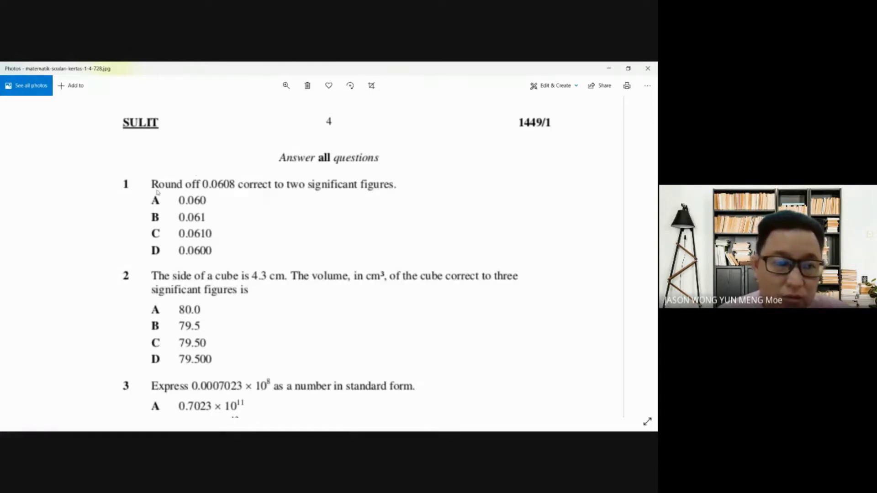
- Snip question 1 from the exam page and save it as 'SOALAN 1'
{"action": "mouse_move", "coordinate": [67, 424]}
{"action": "left_click", "coordinate": [136, 423]}
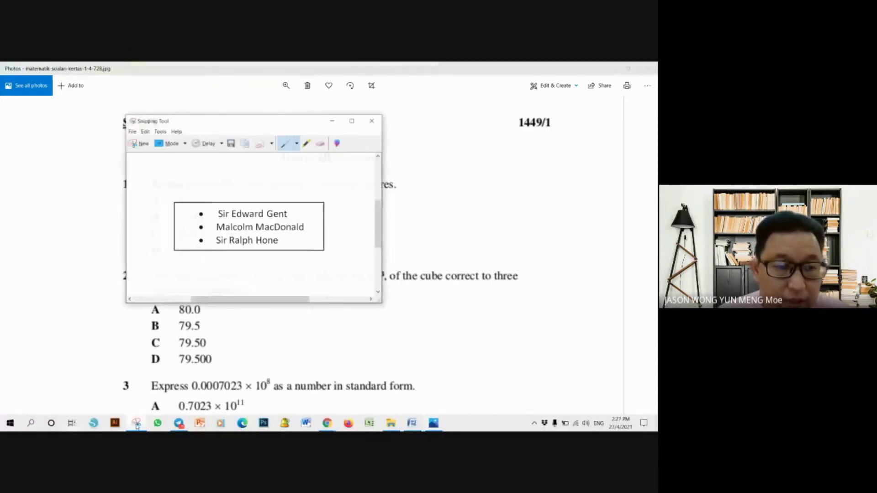
{"action": "left_click", "coordinate": [145, 142]}
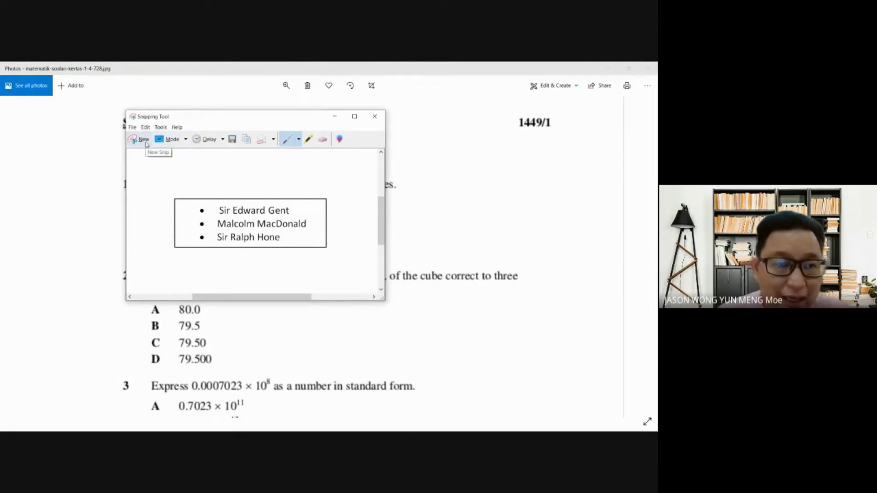
{"action": "left_click_drag", "start_coordinate": [122, 172], "coordinate": [405, 261]}
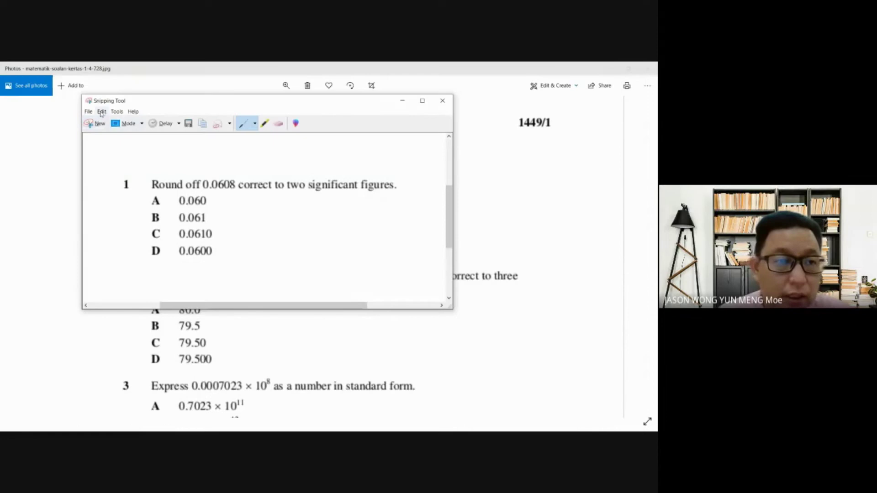
{"action": "left_click", "coordinate": [88, 112]}
{"action": "left_click", "coordinate": [100, 129]}
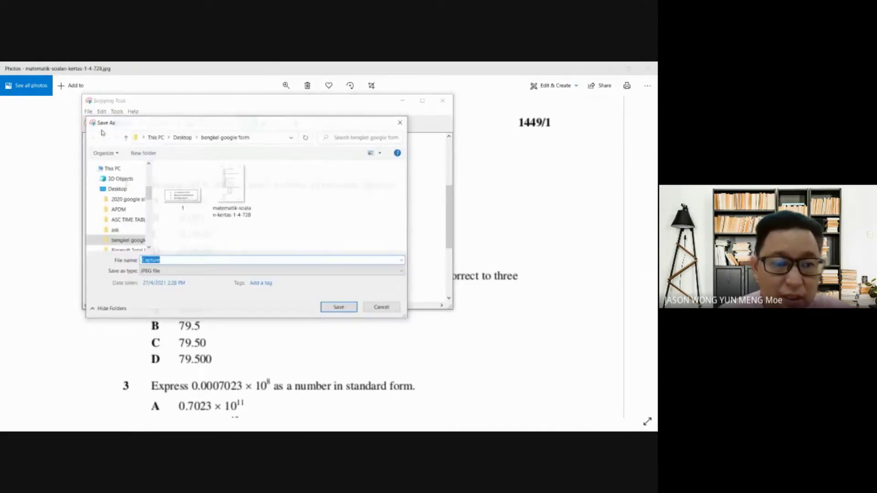
{"action": "type", "text": "SOALAN 1"}
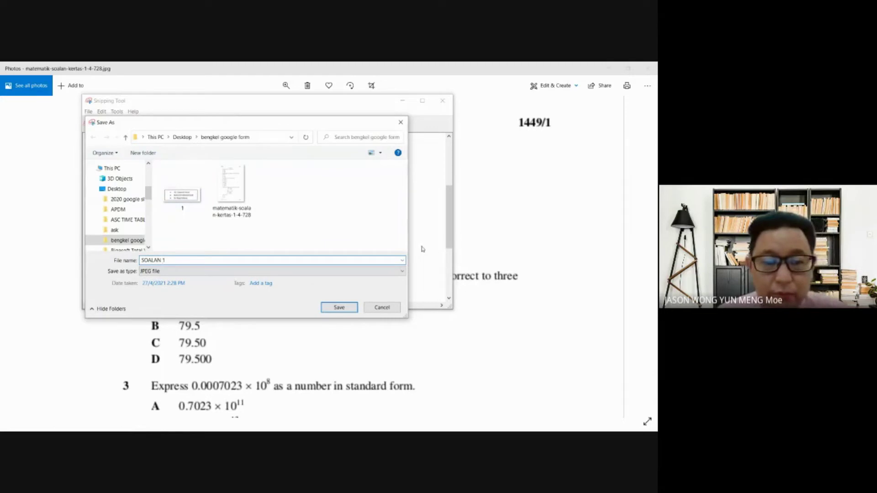
{"action": "left_click", "coordinate": [337, 308]}
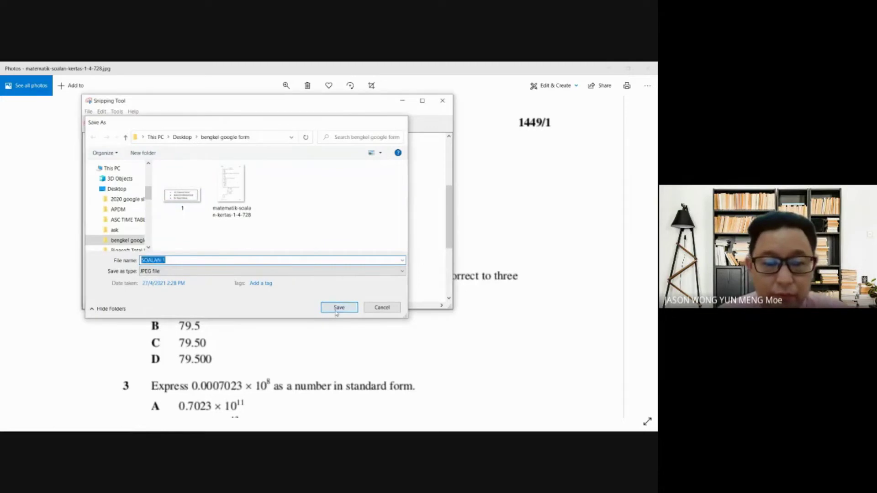
- Minimize Snipping Tool and Photos and return to the Kuiz Sejarah form in Chrome
{"action": "left_click", "coordinate": [401, 101]}
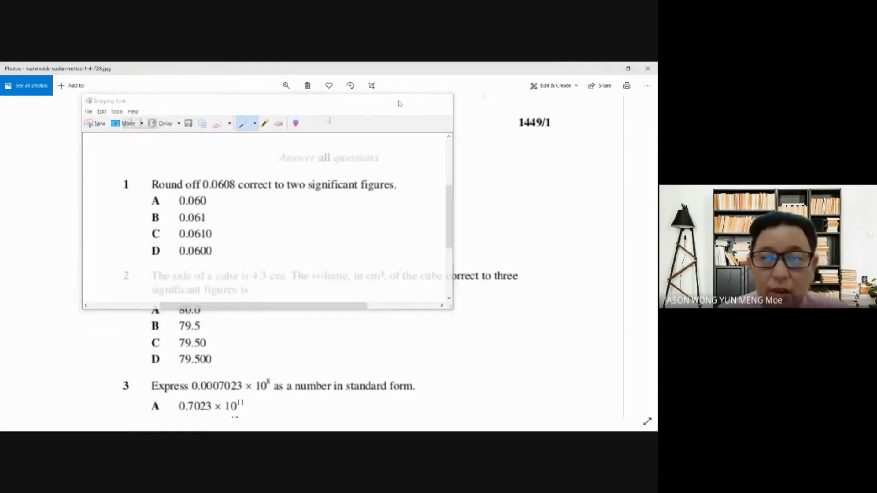
{"action": "left_click", "coordinate": [608, 69]}
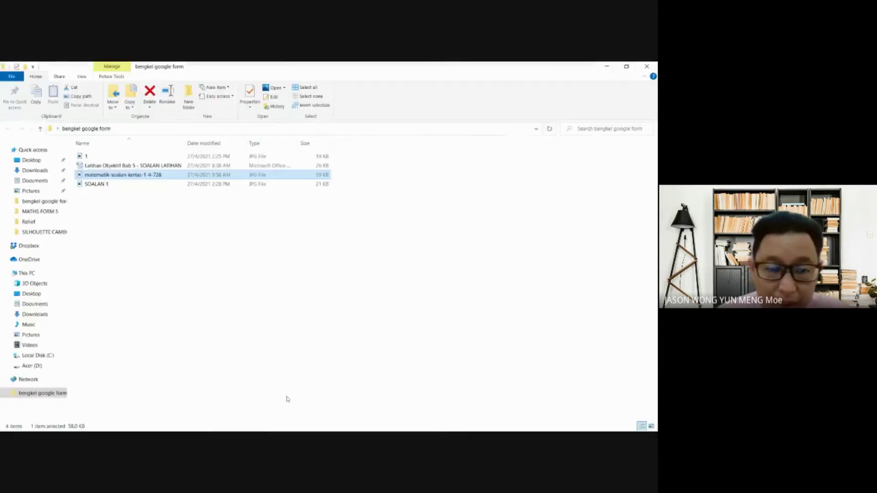
{"action": "mouse_move", "coordinate": [330, 424]}
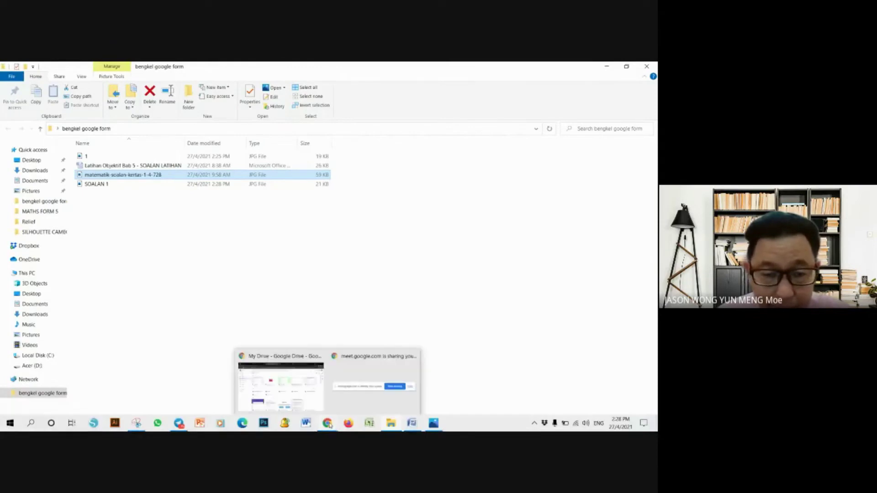
{"action": "left_click", "coordinate": [293, 397]}
{"action": "left_click", "coordinate": [355, 67]}
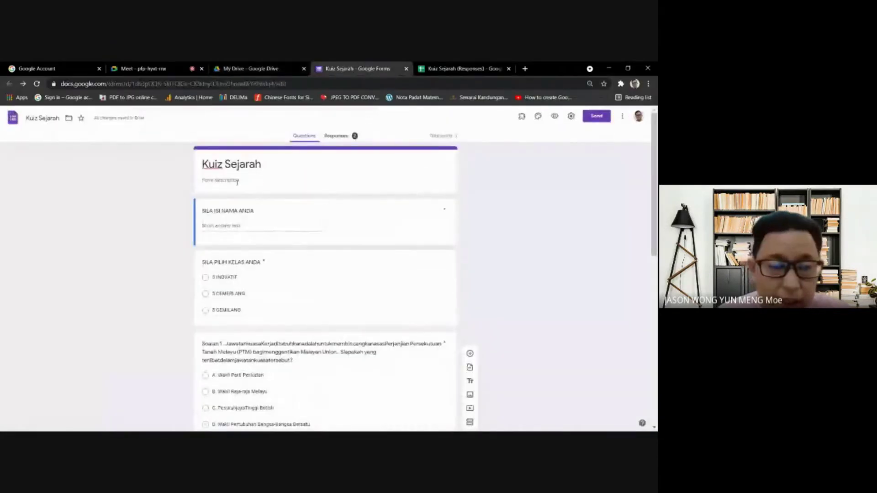
- Replace 'Sejarah' with 'Matematik' in the form heading so it reads 'Kuiz Matematik'
{"action": "left_click", "coordinate": [241, 166]}
{"action": "key", "text": "Right"}
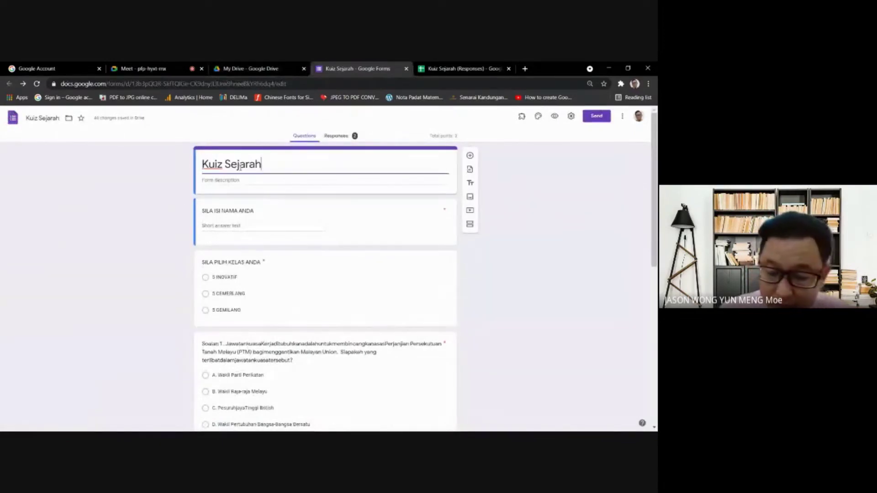
{"action": "key", "text": "BackSpace"}
{"action": "key", "text": "BackSpace"}
{"action": "key", "text": "BackSpace"}
{"action": "key", "text": "BackSpace"}
{"action": "key", "text": "BackSpace"}
{"action": "key", "text": "BackSpace"}
{"action": "key", "text": "BackSpace"}
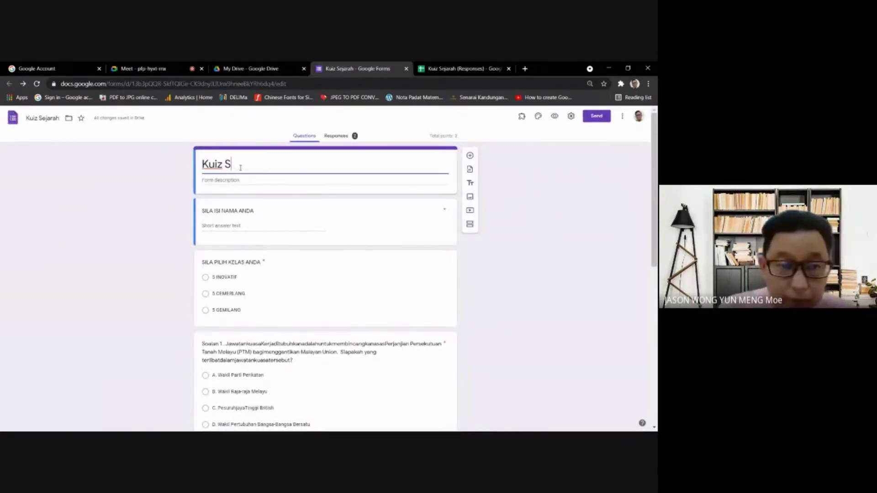
{"action": "type", "text": "Mate"}
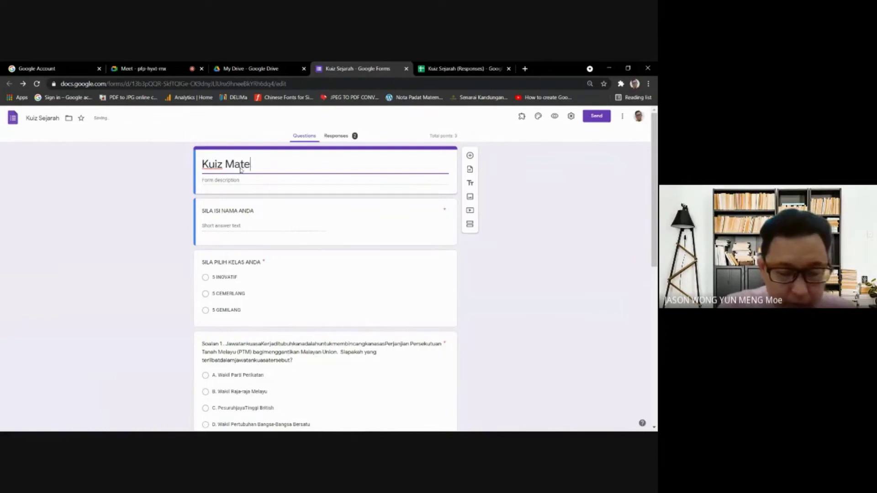
{"action": "type", "text": "matik"}
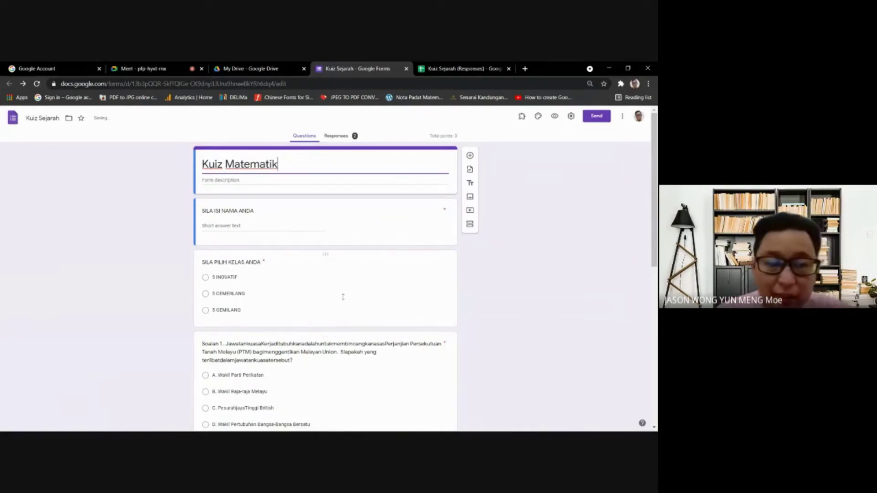
{"action": "left_click", "coordinate": [344, 296]}
- Delete the Soalan 1, Soalan 2 and Soalan 3 question cards
{"action": "left_click", "coordinate": [242, 287]}
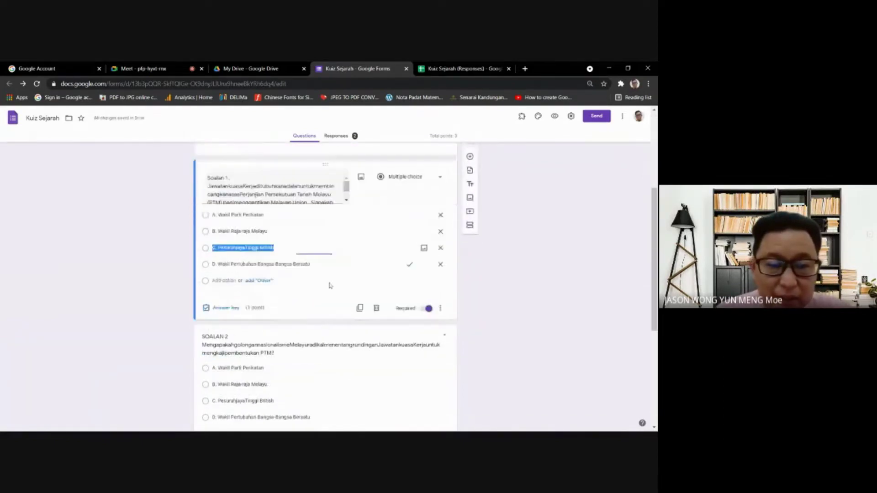
{"action": "scroll", "coordinate": [423, 238], "scroll_direction": "down", "scroll_amount": 1}
{"action": "scroll", "coordinate": [422, 237], "scroll_direction": "up", "scroll_amount": 1}
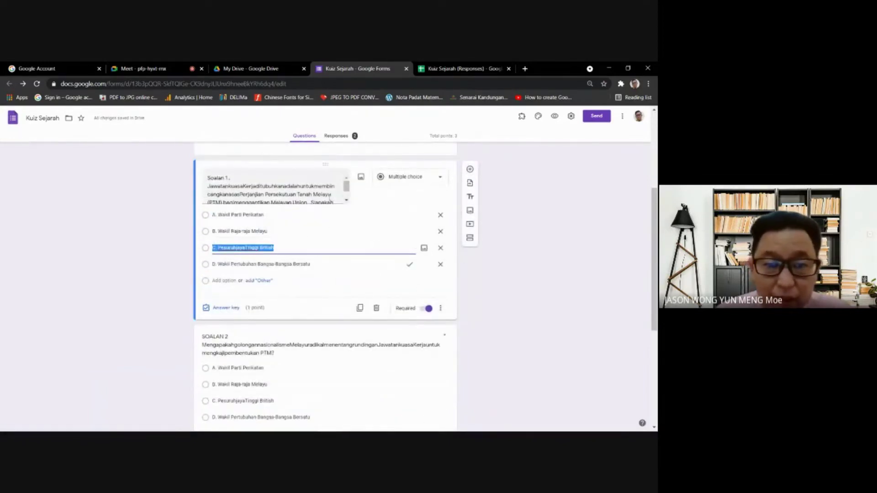
{"action": "left_click", "coordinate": [330, 198]}
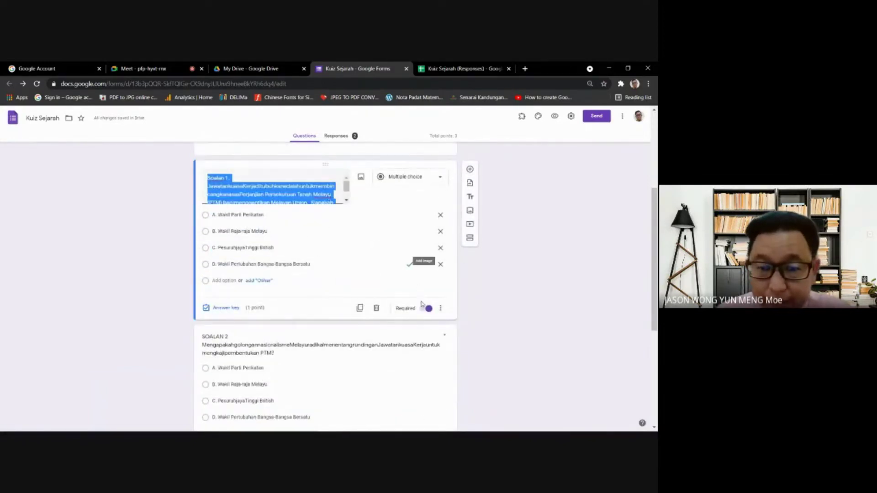
{"action": "left_click", "coordinate": [376, 308]}
{"action": "left_click", "coordinate": [372, 315]}
{"action": "left_click", "coordinate": [376, 308]}
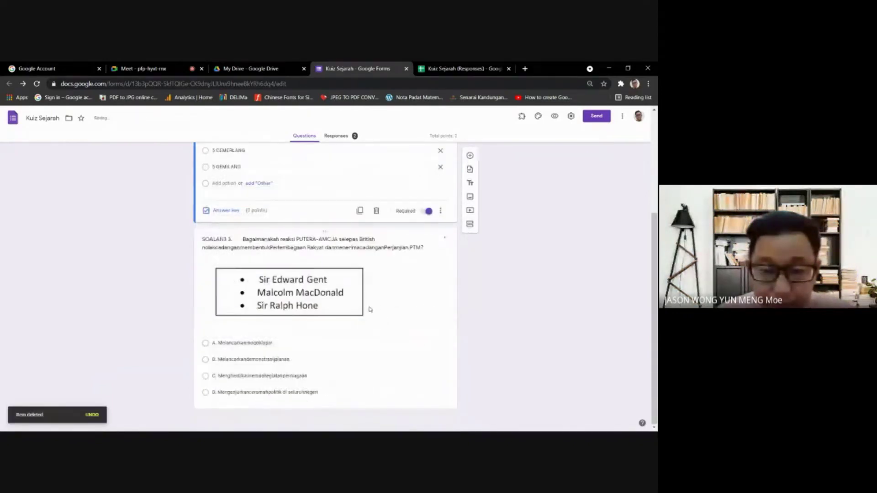
{"action": "left_click", "coordinate": [370, 310]}
{"action": "left_click", "coordinate": [376, 397]}
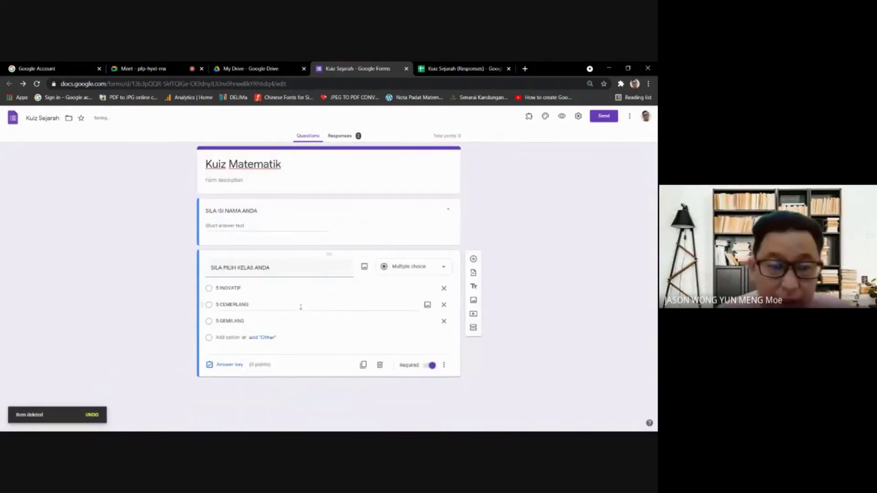
- Add a new question after the class question and upload the SOALAN 1 image into it
{"action": "left_click", "coordinate": [474, 260]}
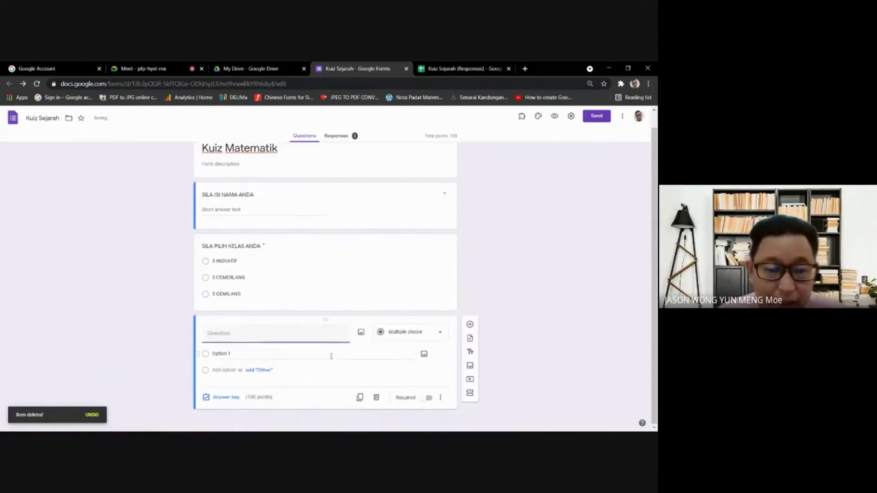
{"action": "left_click", "coordinate": [361, 335]}
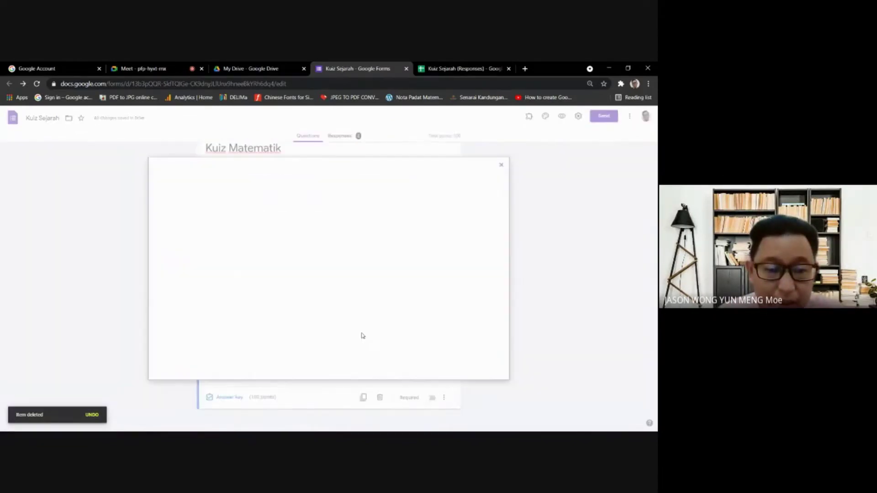
{"action": "left_click", "coordinate": [322, 314]}
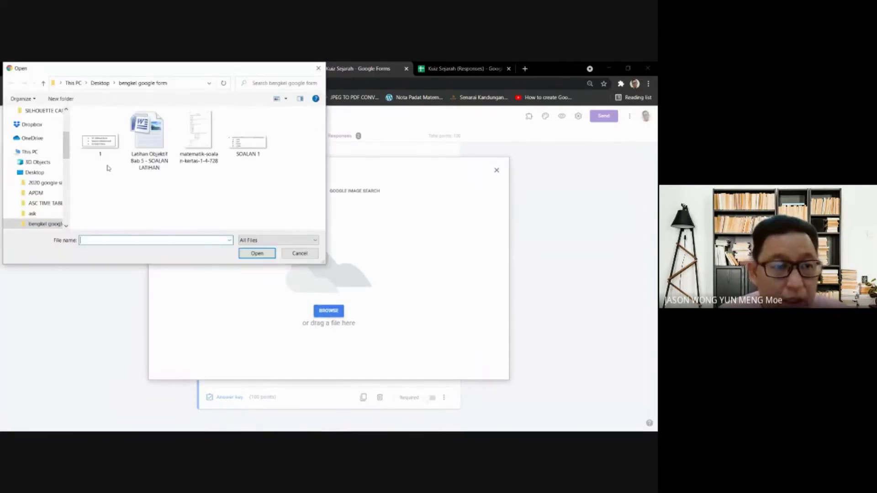
{"action": "double_click", "coordinate": [249, 148]}
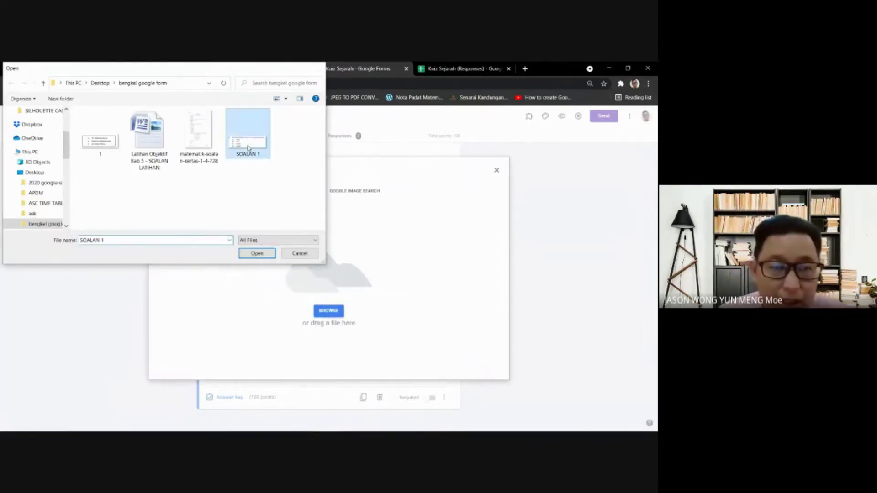
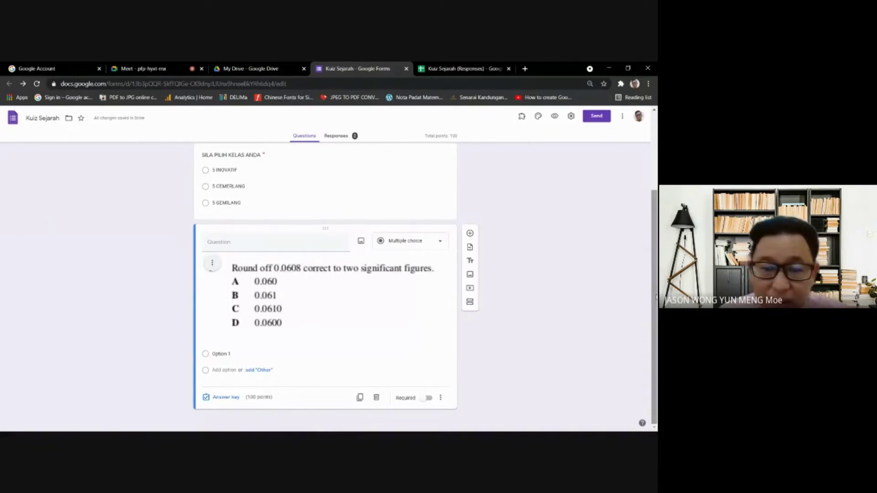
- Replace Option 1 with A and add answer choices B, C and D
{"action": "left_click", "coordinate": [217, 353]}
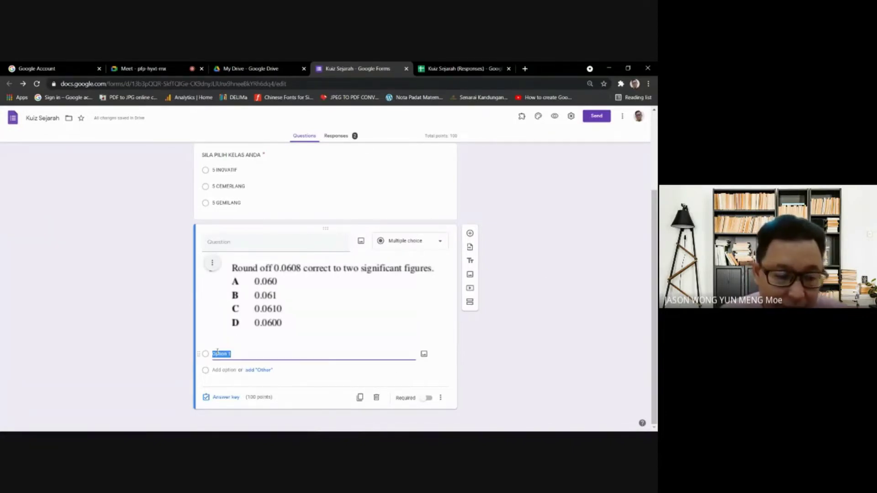
{"action": "key", "text": "BackSpace"}
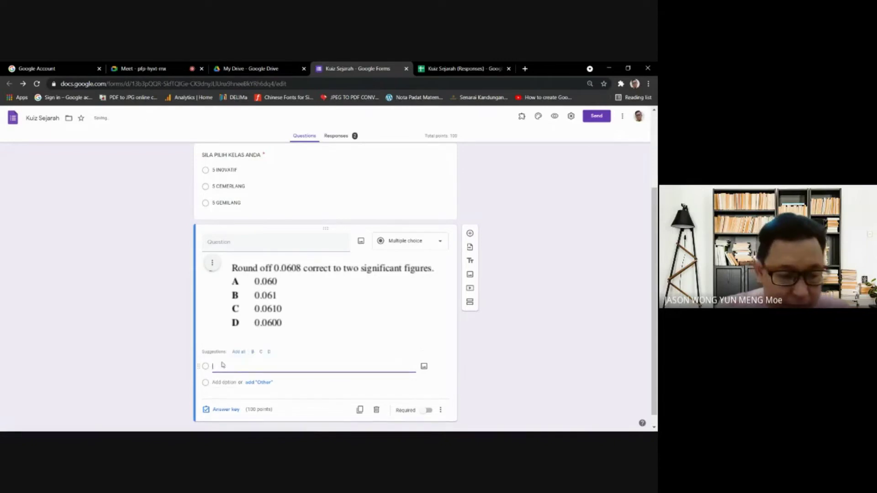
{"action": "type", "text": "A"}
{"action": "left_click", "coordinate": [222, 383]}
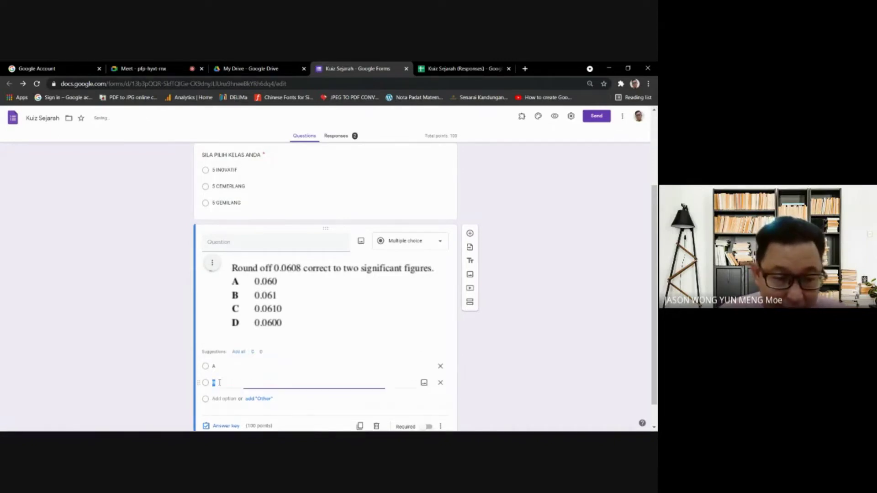
{"action": "type", "text": "B"}
{"action": "left_click", "coordinate": [224, 397]}
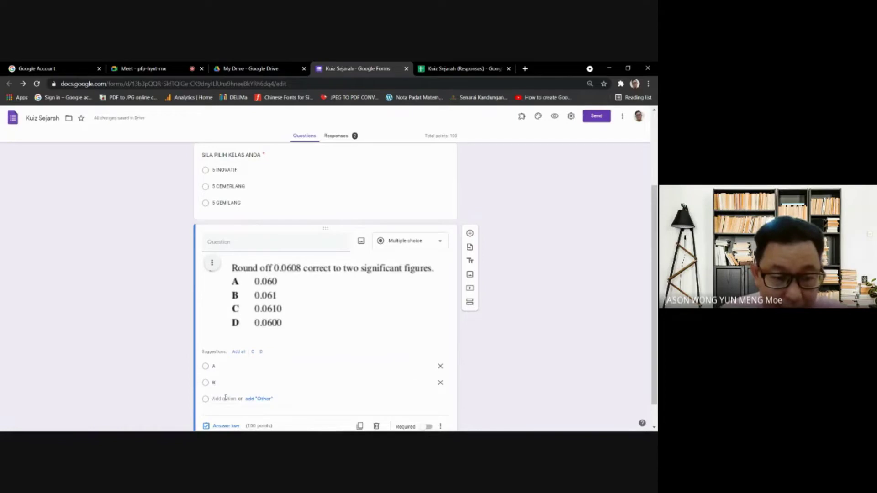
{"action": "type", "text": "C"}
{"action": "left_click", "coordinate": [223, 413]}
{"action": "type", "text": "D"}
- In the answer key, make B correct worth 1 point, then mark the question required
{"action": "left_click", "coordinate": [561, 328]}
{"action": "scroll", "coordinate": [325, 283], "scroll_direction": "down", "scroll_amount": 1}
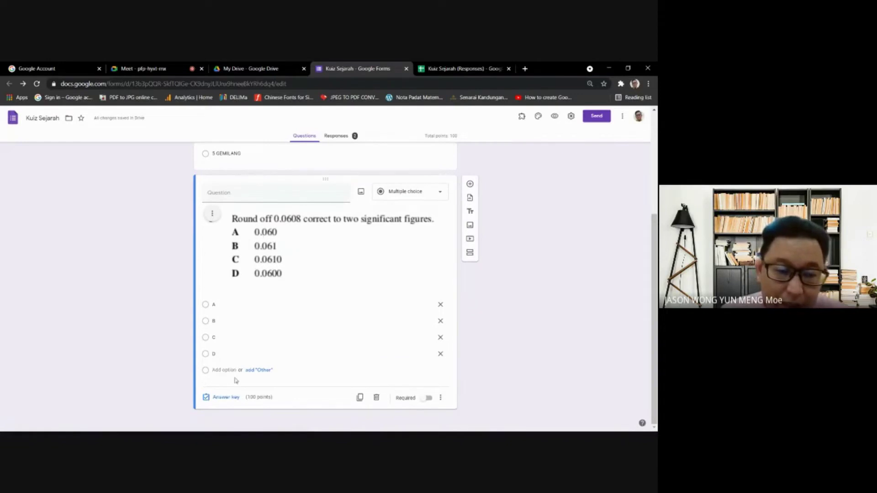
{"action": "left_click", "coordinate": [232, 397]}
{"action": "left_click", "coordinate": [428, 217]}
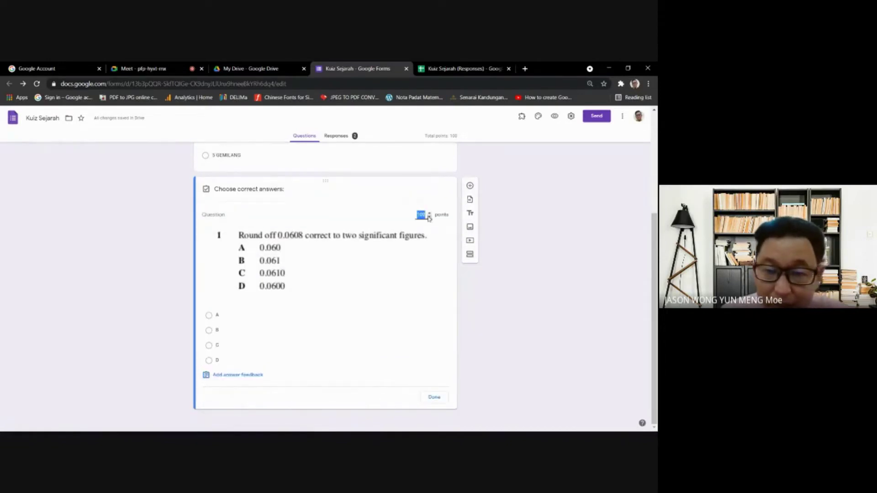
{"action": "type", "text": "1"}
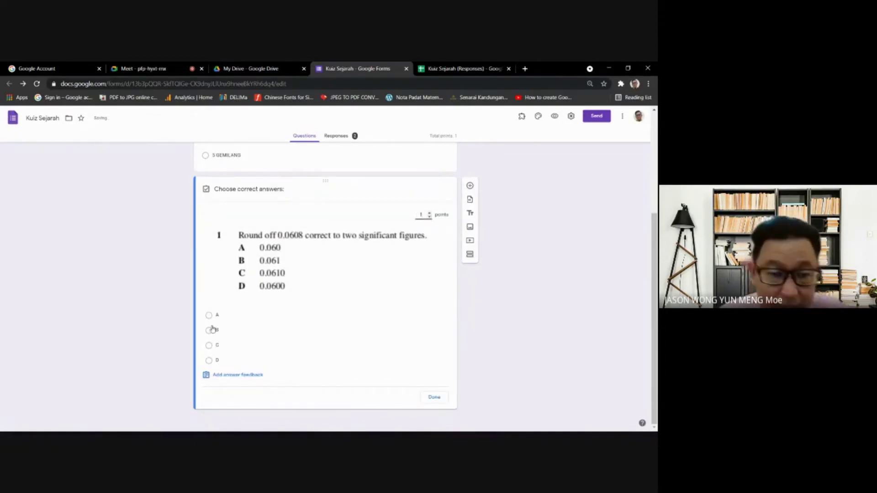
{"action": "left_click", "coordinate": [213, 330]}
{"action": "left_click", "coordinate": [434, 397]}
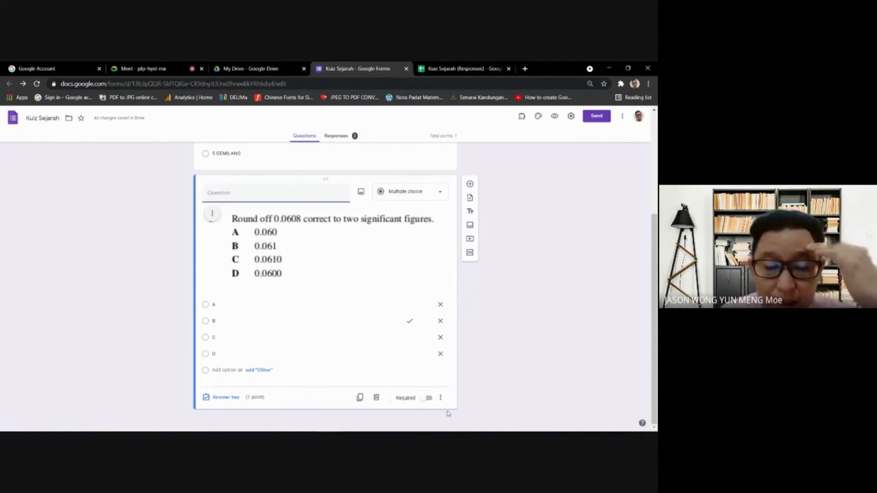
{"action": "left_click", "coordinate": [427, 399]}
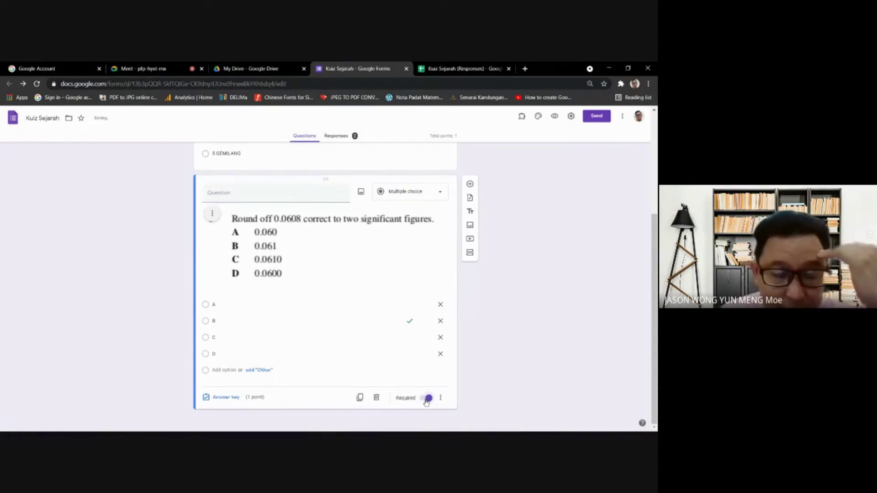
{"action": "scroll", "coordinate": [298, 257], "scroll_direction": "up", "scroll_amount": 3}
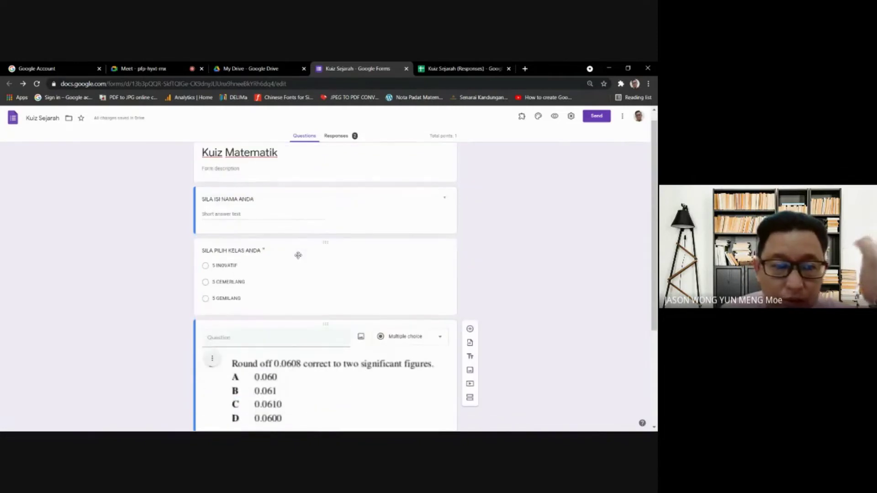
- Switch from the quiz form to the Google Meet call
{"action": "scroll", "coordinate": [294, 261], "scroll_direction": "down", "scroll_amount": 3}
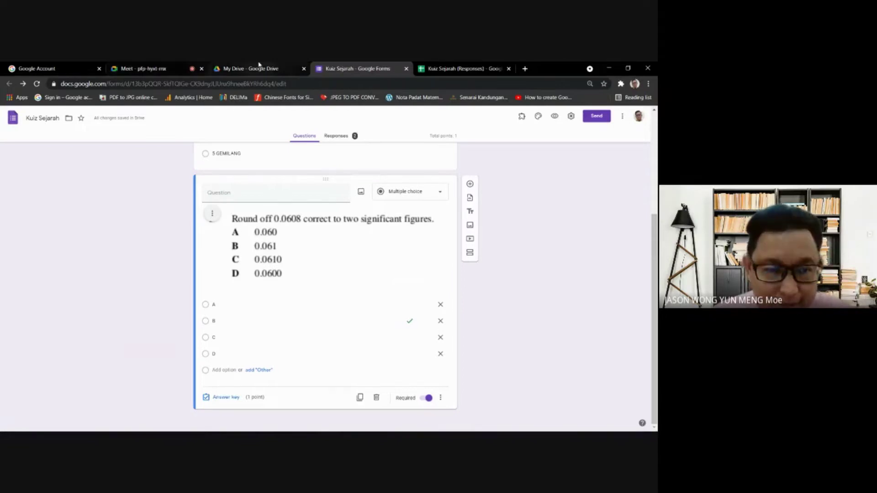
{"action": "left_click", "coordinate": [146, 68]}
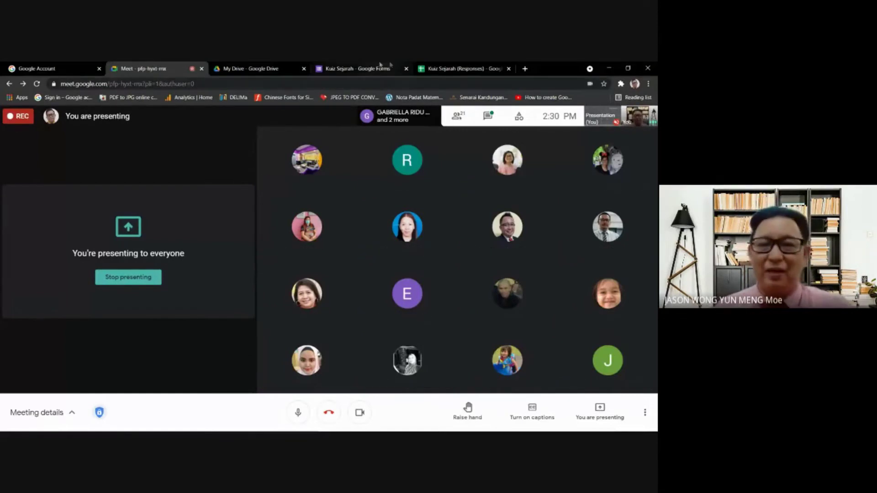
- Select the question image in the form, then admit the waiting person into the Meet call
{"action": "left_click", "coordinate": [346, 65]}
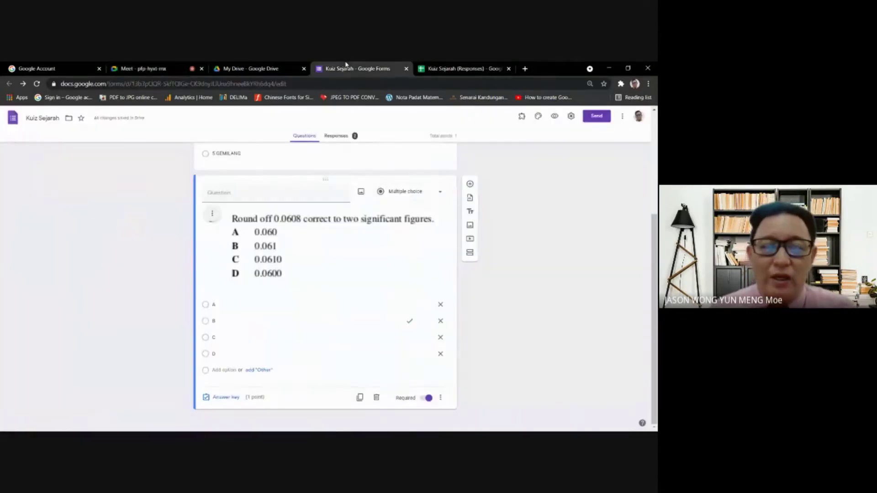
{"action": "left_click", "coordinate": [344, 242]}
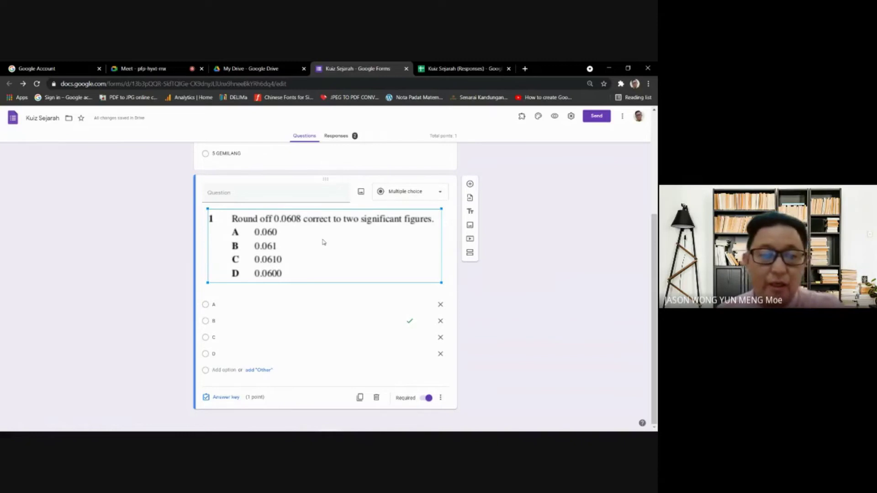
{"action": "left_click", "coordinate": [130, 69]}
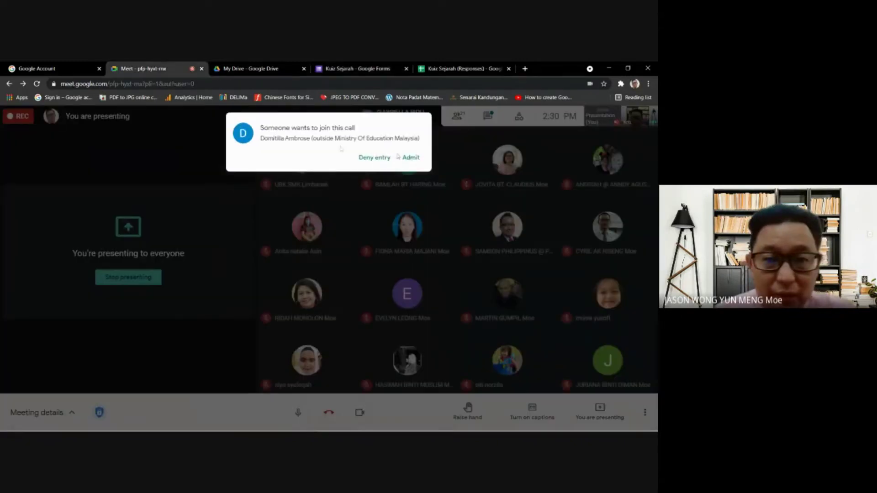
{"action": "left_click", "coordinate": [411, 157]}
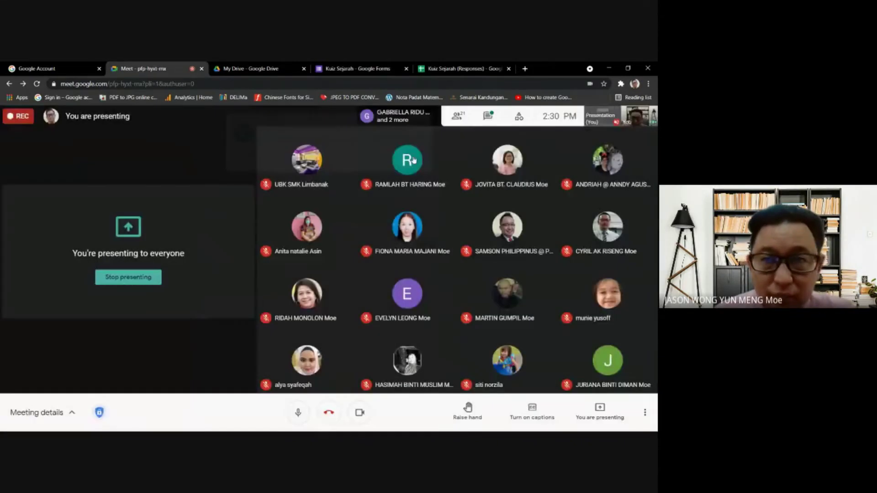
- Close the Kuiz Sejarah (Responses) spreadsheet and return to the quiz form
{"action": "left_click", "coordinate": [459, 69]}
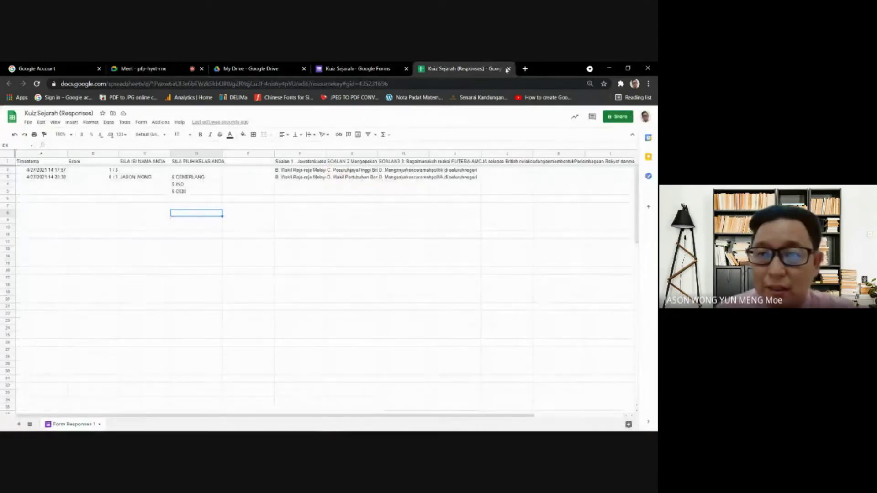
{"action": "left_click", "coordinate": [358, 66]}
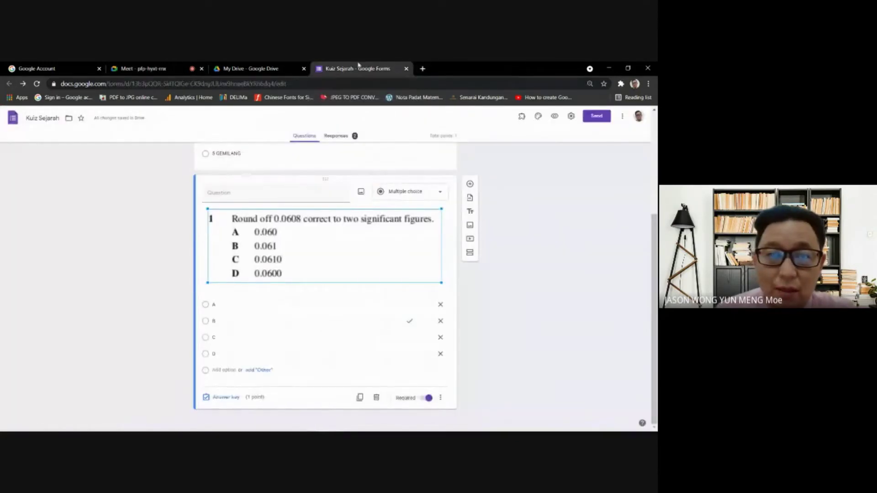
{"action": "scroll", "coordinate": [438, 352], "scroll_direction": "up", "scroll_amount": 3}
{"action": "scroll", "coordinate": [439, 352], "scroll_direction": "down", "scroll_amount": 3}
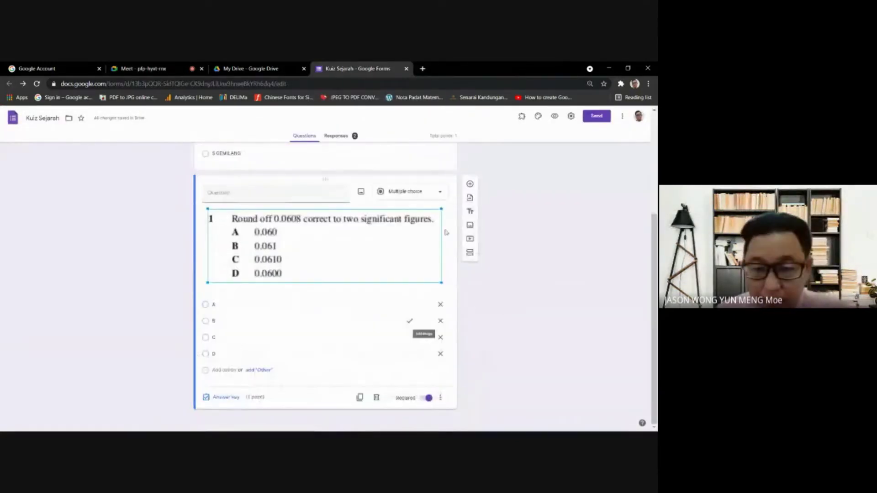
- Delete the image rounding question and add one starting '1. SIAPAKAH NAMA PERDANA MENTERI PERTAMA MALA'
{"action": "left_click", "coordinate": [376, 397]}
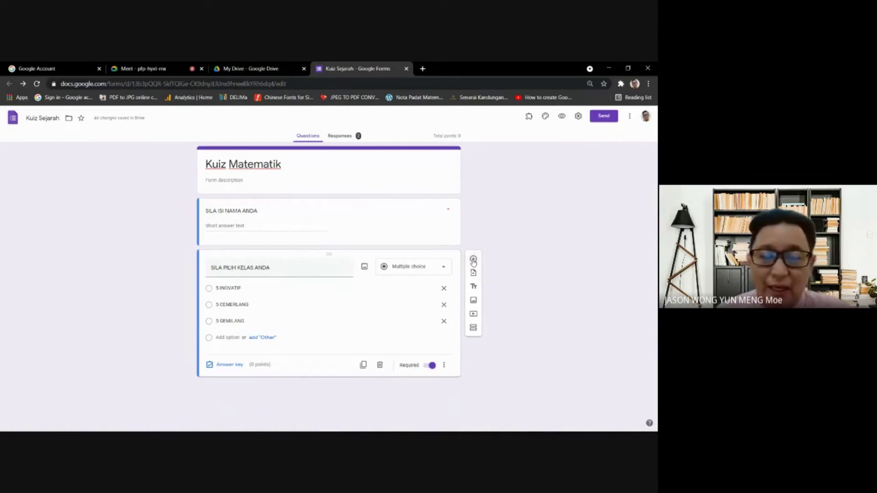
{"action": "left_click", "coordinate": [473, 260]}
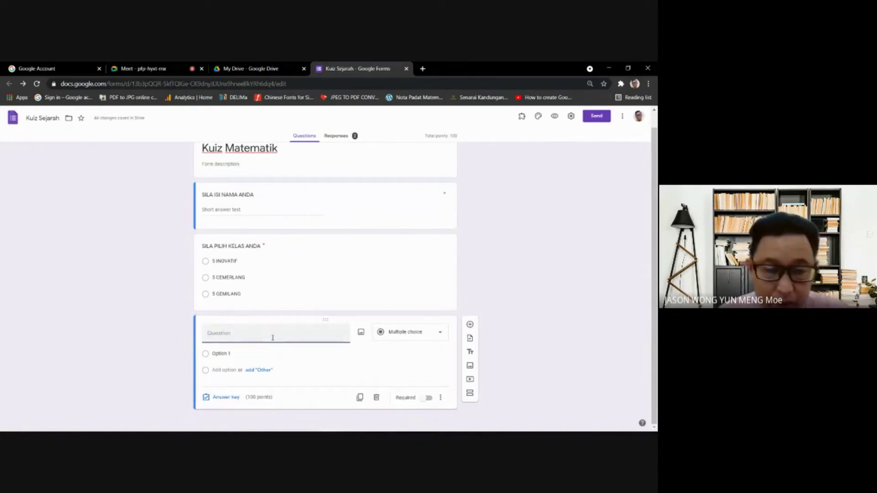
{"action": "type", "text": "1. SIAPAKA"}
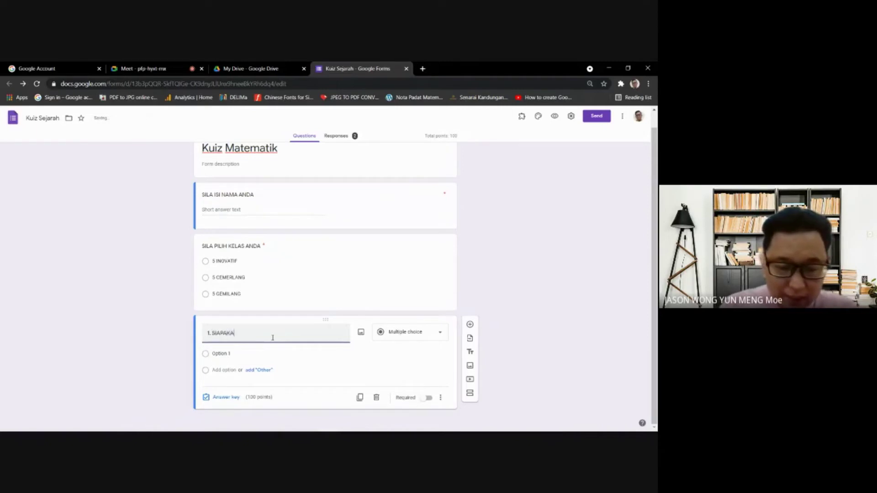
{"action": "type", "text": "H NAMA PERDANA MENT"}
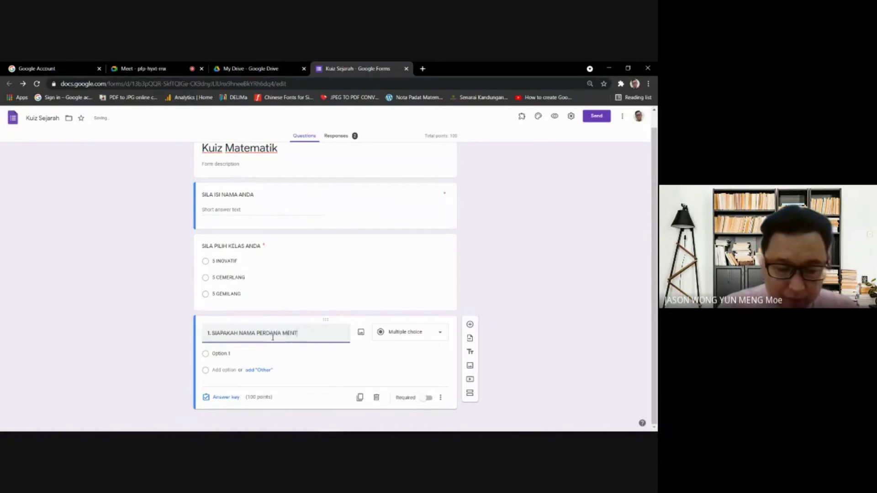
{"action": "type", "text": "ERI PERTAMA"}
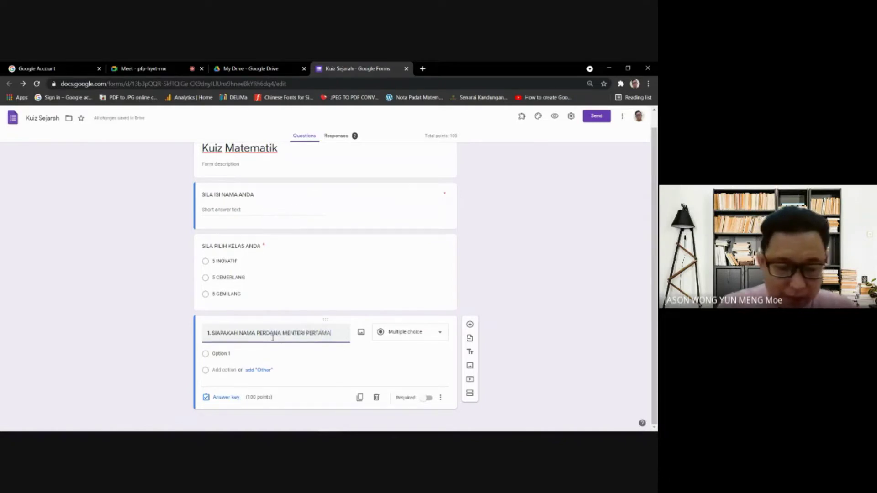
{"action": "type", "text": " MALAYSIA?"}
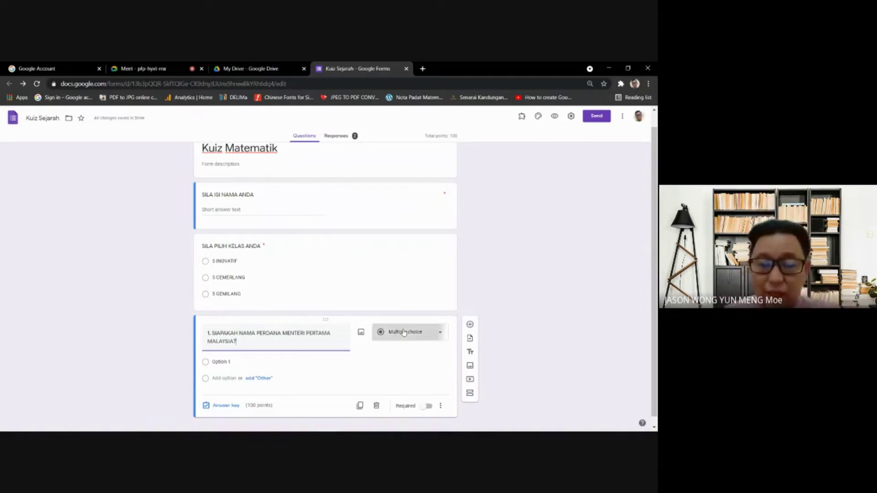
- Make the new question a required short-answer question
{"action": "left_click", "coordinate": [404, 332]}
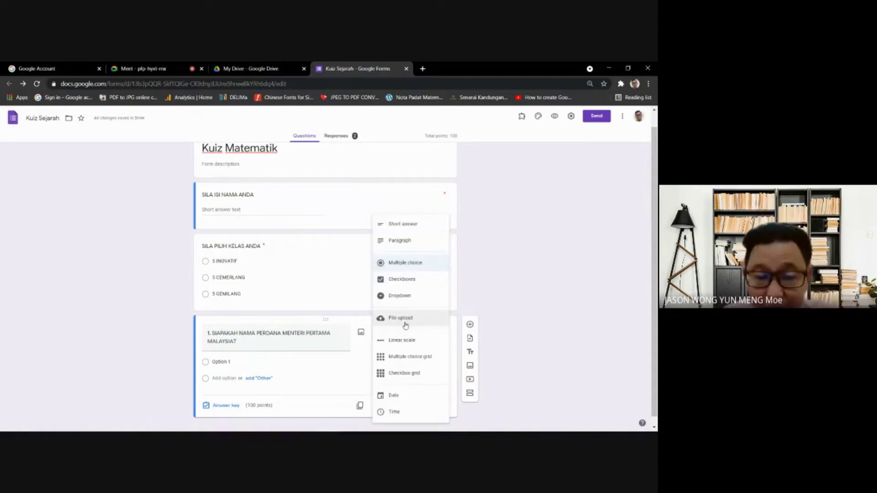
{"action": "left_click", "coordinate": [396, 225]}
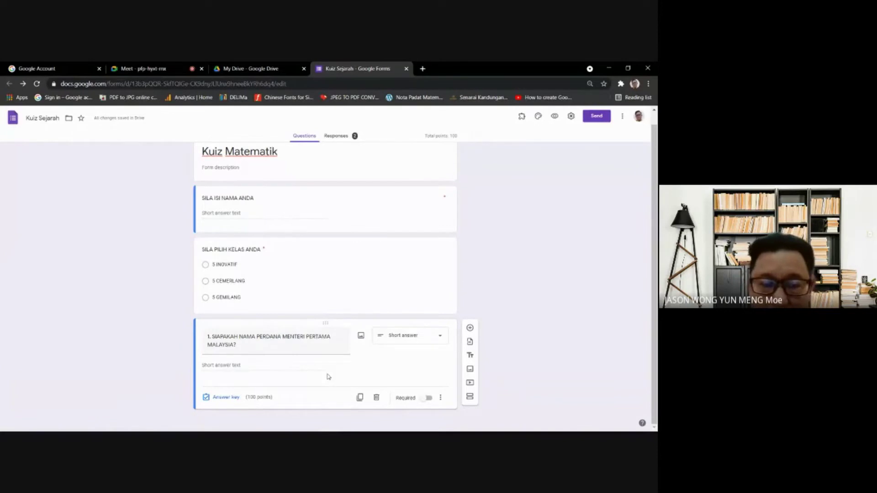
{"action": "left_click", "coordinate": [423, 400]}
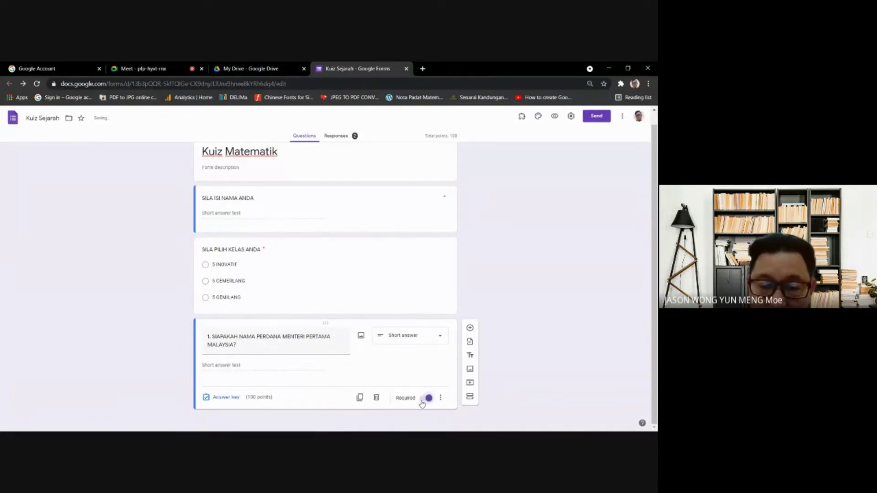
- Set the answer key to 3 points with 'Tunku Abdul Rahman' as the correct answer
{"action": "left_click", "coordinate": [231, 397]}
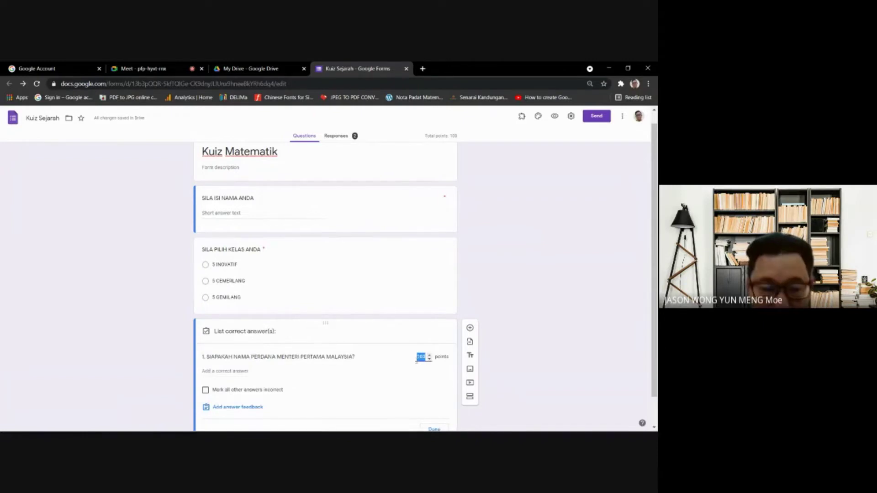
{"action": "type", "text": "3"}
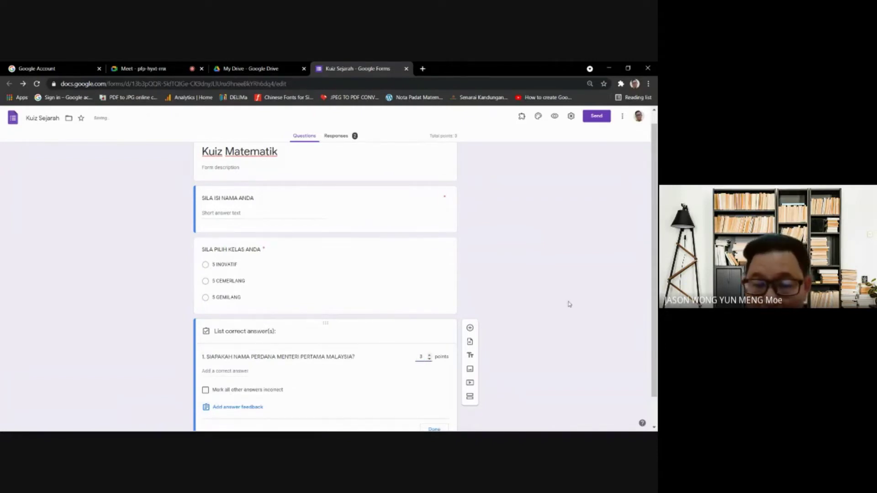
{"action": "scroll", "coordinate": [654, 223], "scroll_direction": "down", "scroll_amount": 1}
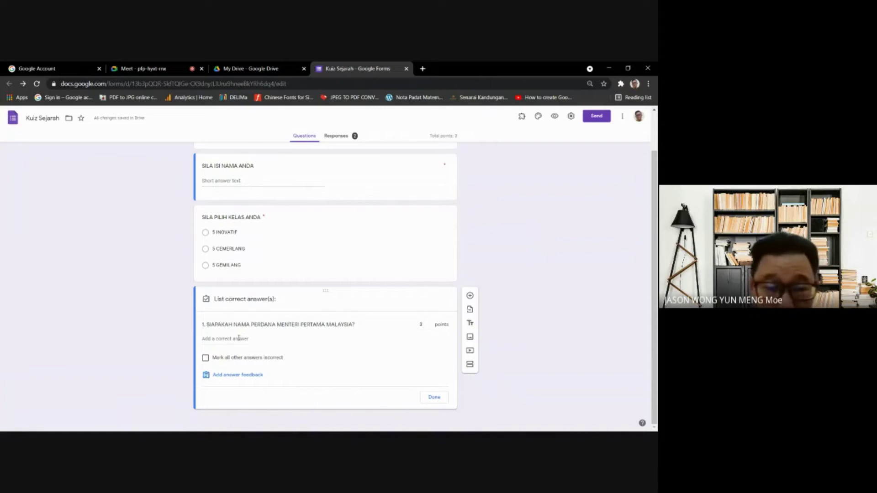
{"action": "left_click", "coordinate": [240, 339]}
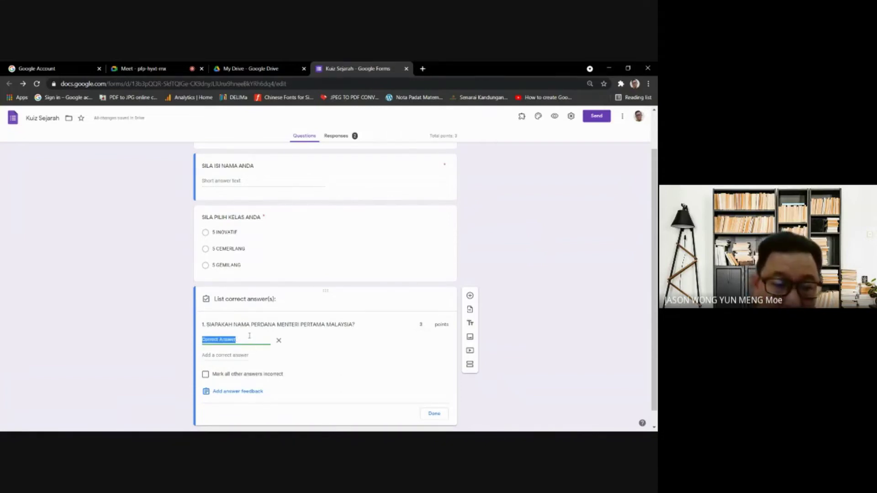
{"action": "type", "text": "T"}
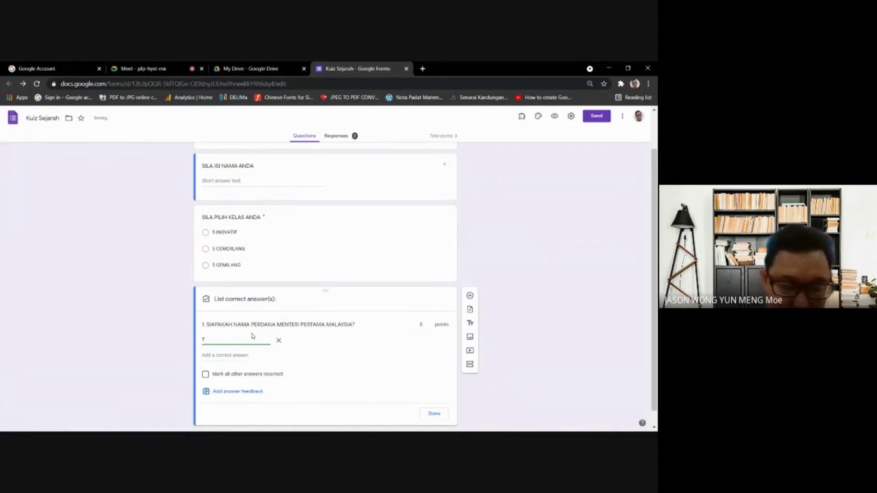
{"action": "type", "text": "Unku A"}
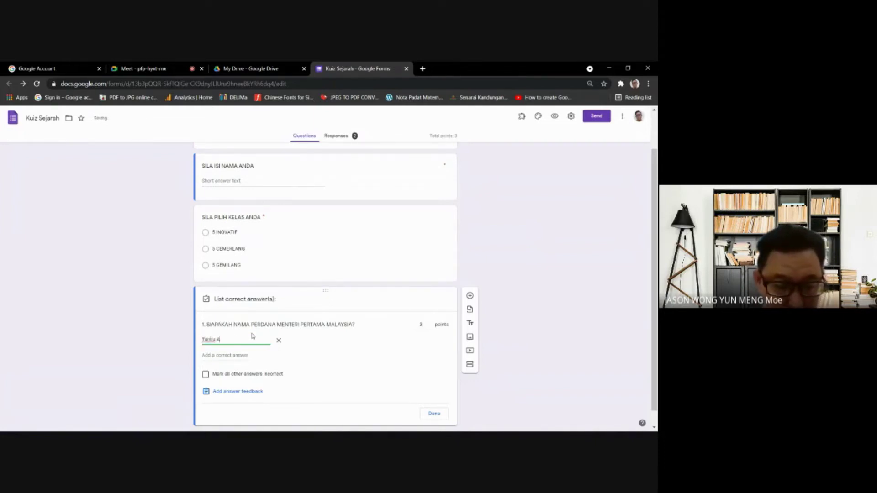
{"action": "type", "text": "bdul Rahman"}
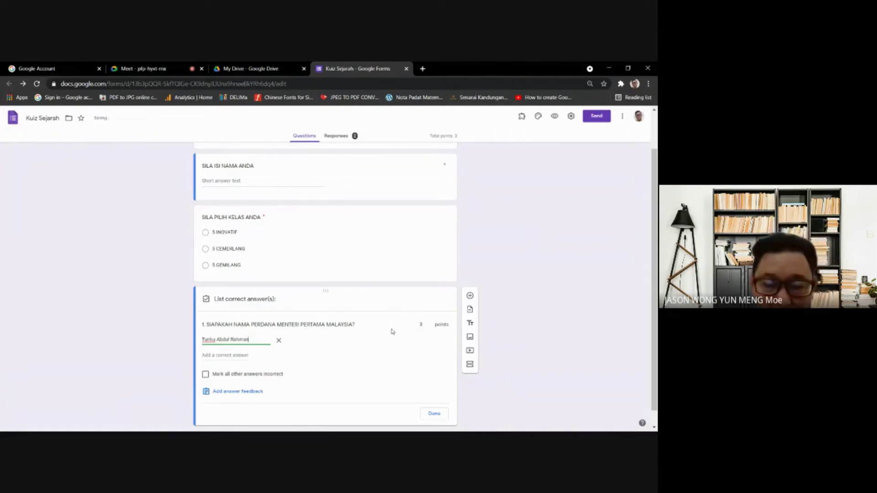
{"action": "left_click", "coordinate": [432, 413]}
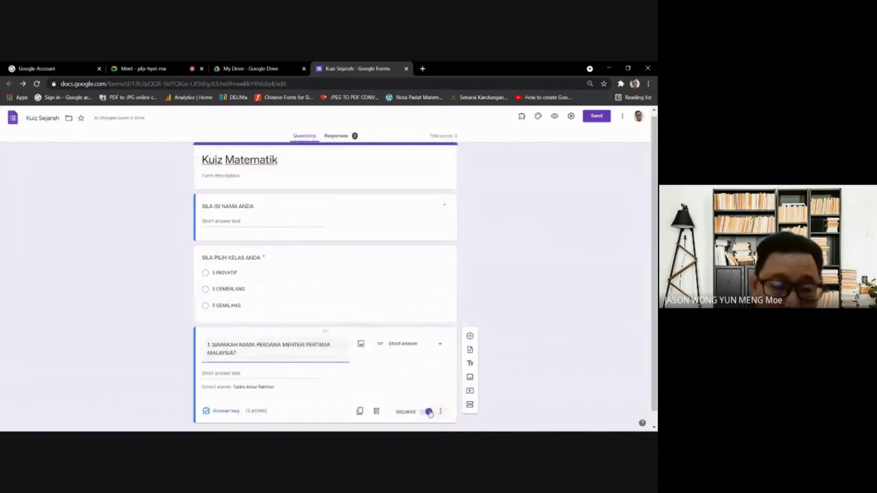
- Preview and submit a test response: Tunku Abdul Rahman, a test name, class 5 CEMERLANG
{"action": "left_click", "coordinate": [556, 117]}
{"action": "left_click", "coordinate": [276, 319]}
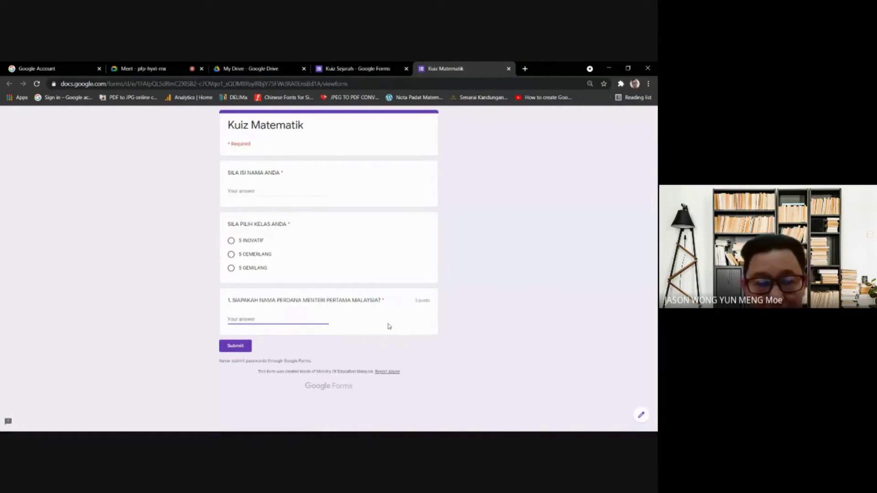
{"action": "type", "text": "Tunku Ab"}
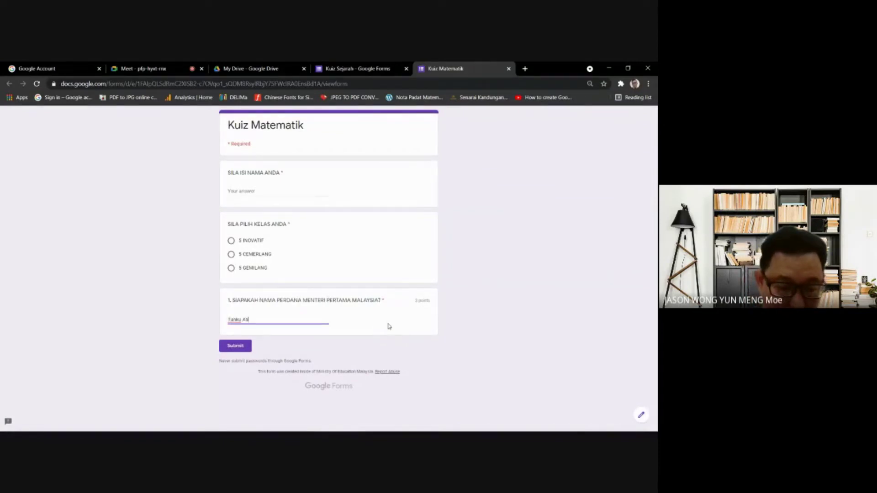
{"action": "type", "text": "dul Rahman"}
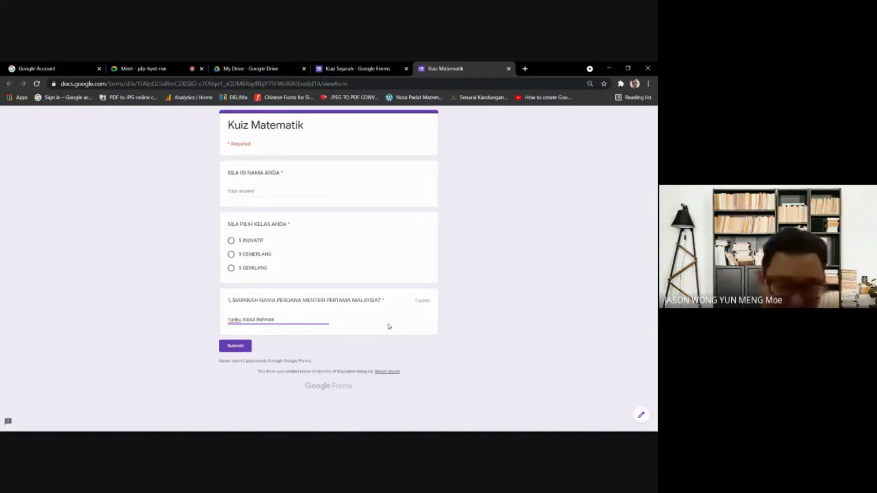
{"action": "left_click", "coordinate": [233, 347]}
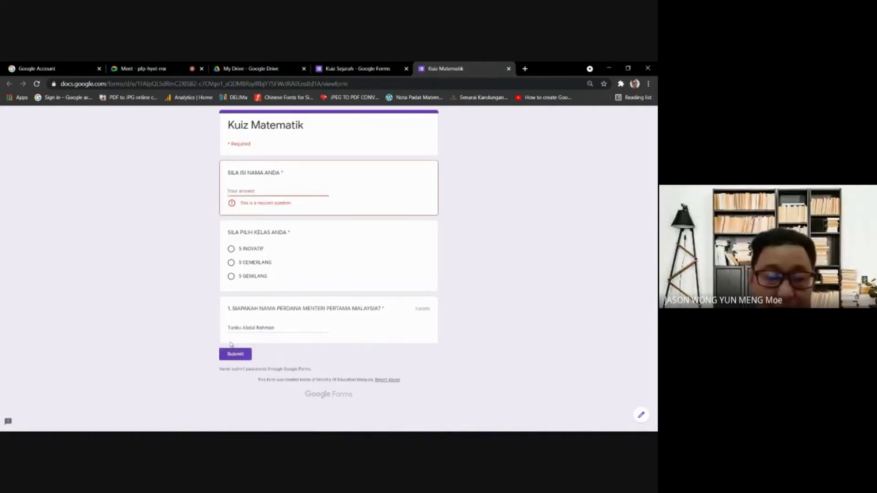
{"action": "left_click", "coordinate": [267, 192]}
{"action": "type", "text": "dcsdvsv"}
{"action": "left_click", "coordinate": [231, 255]}
{"action": "left_click", "coordinate": [240, 349]}
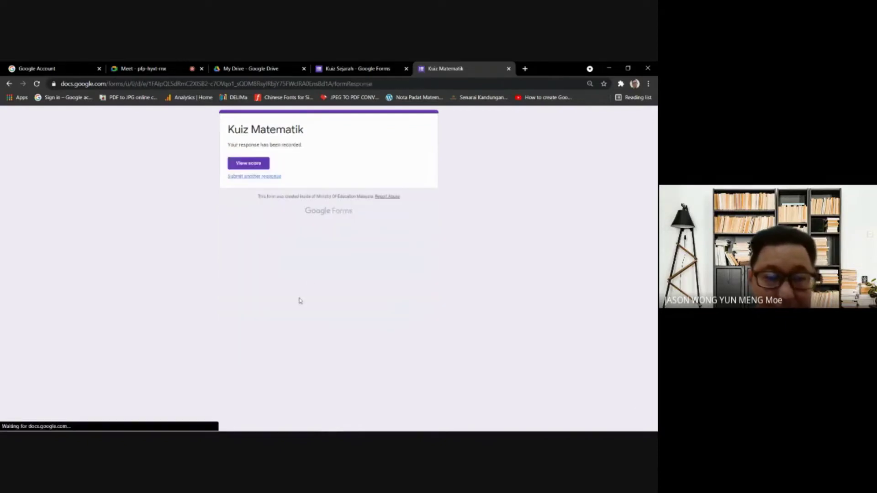
- View the response's score, then close the score and confirmation pages
{"action": "left_click", "coordinate": [255, 164]}
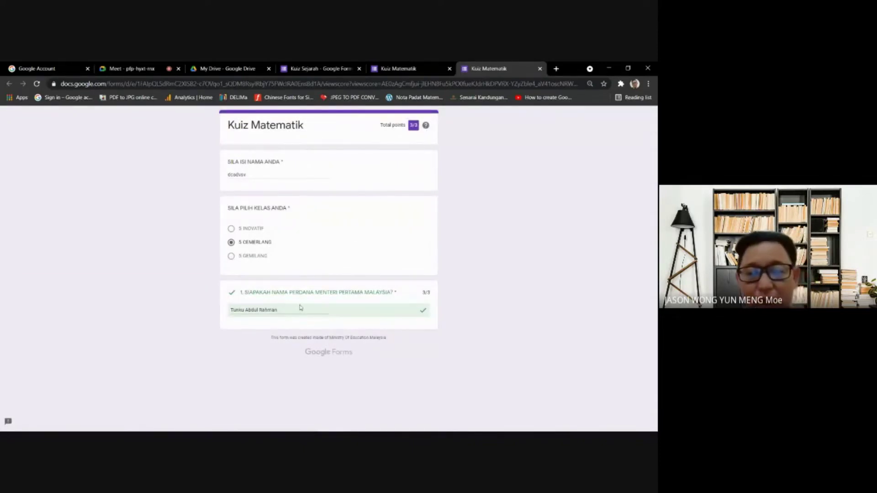
{"action": "left_click", "coordinate": [414, 66]}
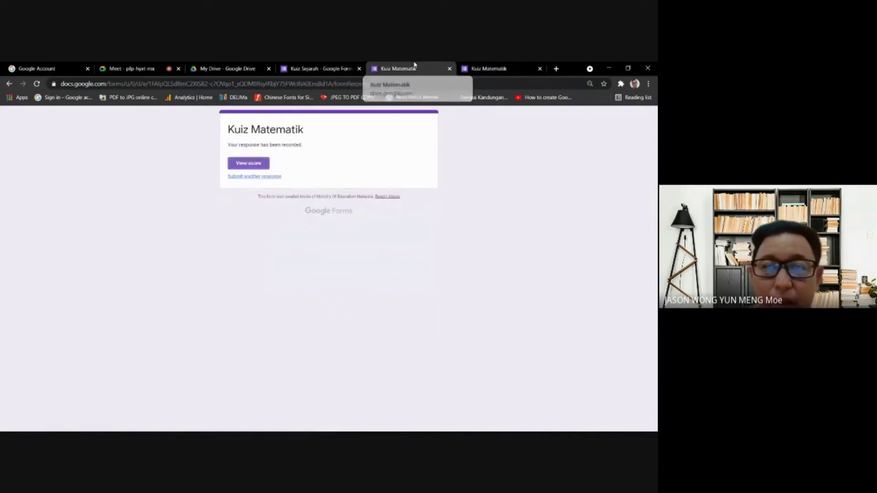
{"action": "left_click", "coordinate": [449, 70]}
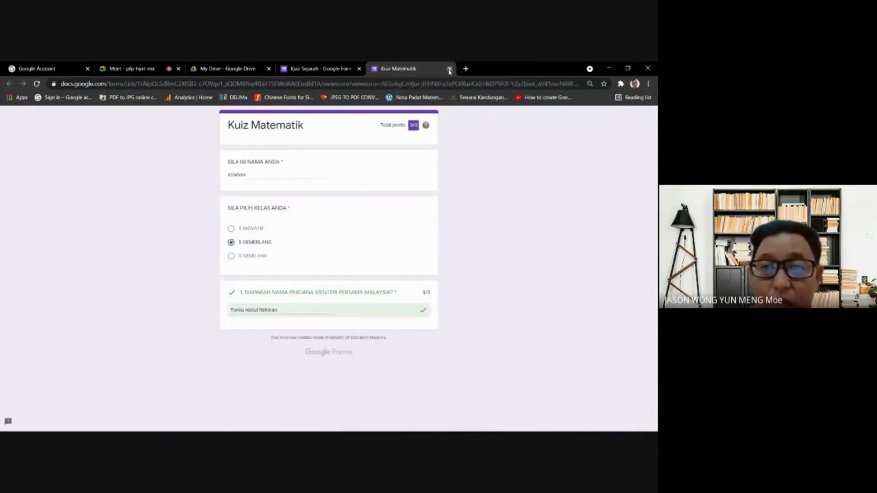
{"action": "left_click", "coordinate": [449, 69]}
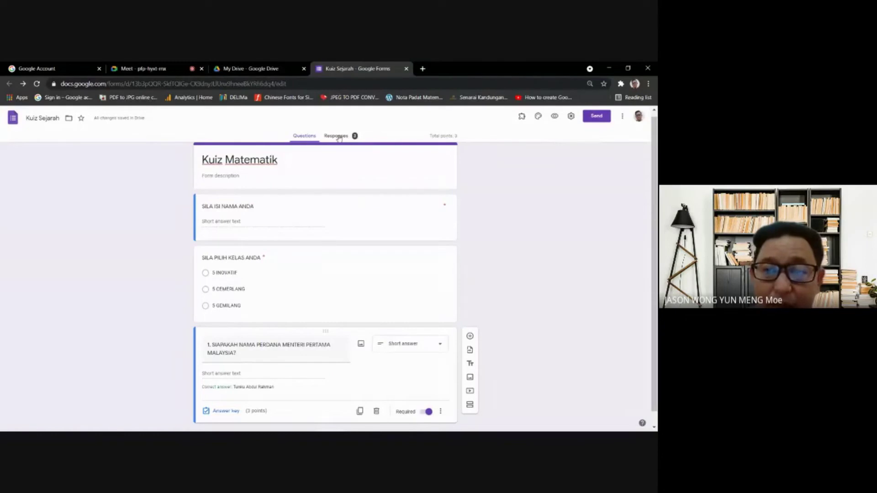
- Submit a second test response: TUNKU ABDUL RAHMAN, a test name, class 5 INOVATIF
{"action": "left_click", "coordinate": [555, 116]}
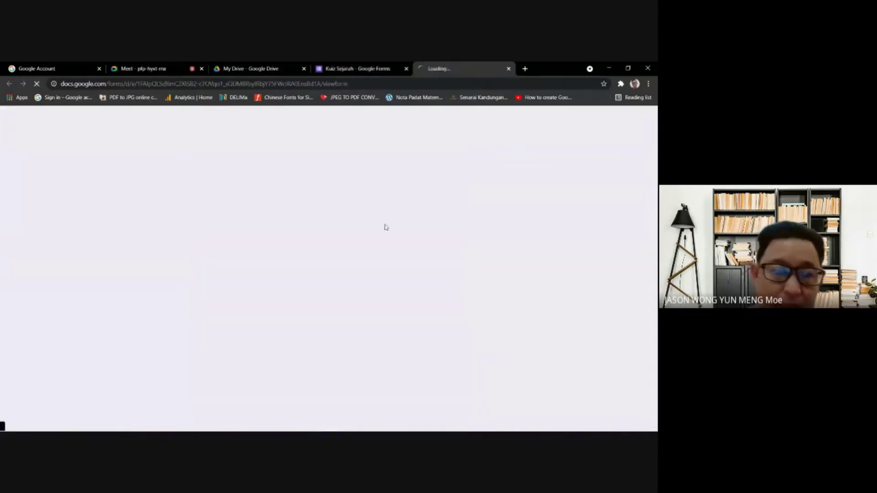
{"action": "left_click", "coordinate": [281, 322]}
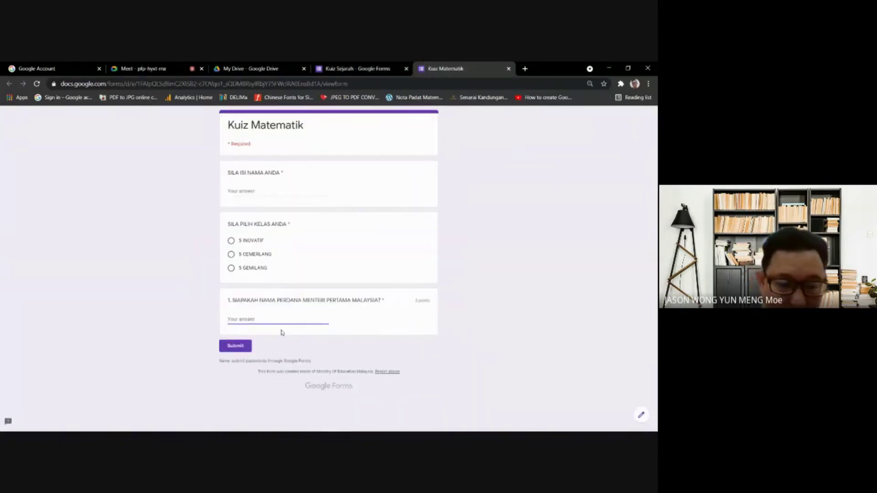
{"action": "type", "text": "TU"}
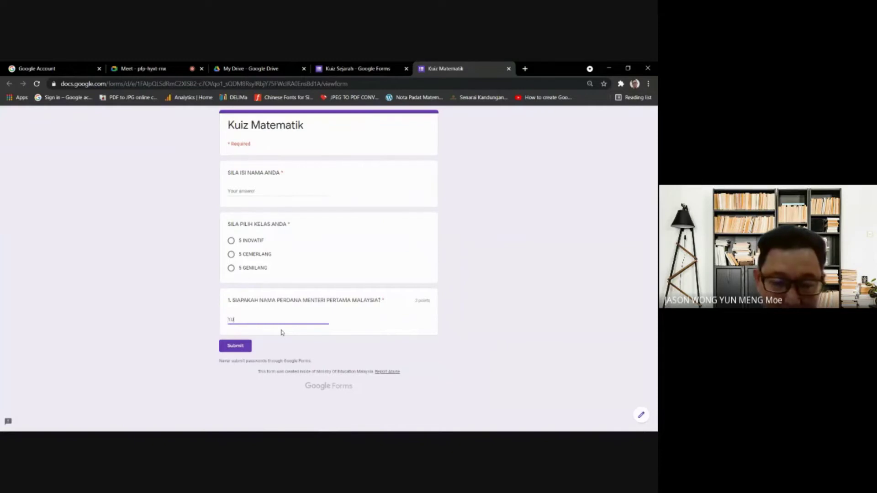
{"action": "type", "text": "NKU AB"}
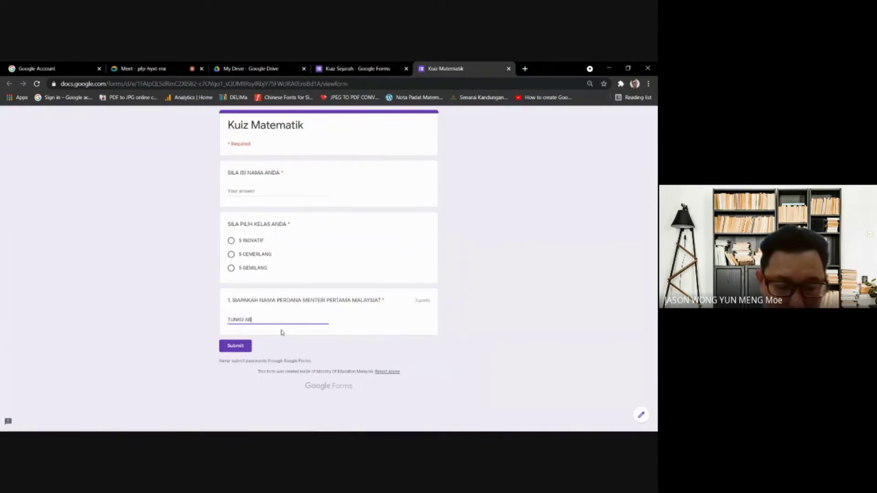
{"action": "type", "text": "DUL RAH"}
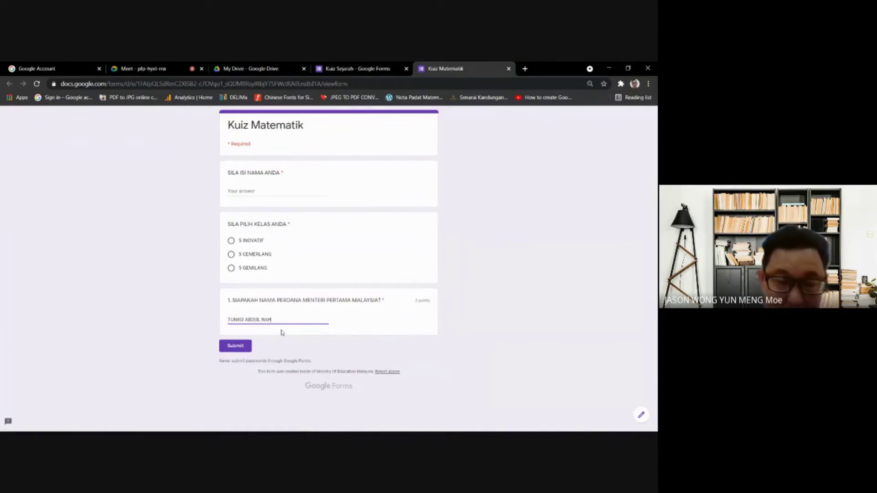
{"action": "type", "text": "MAN BIN"}
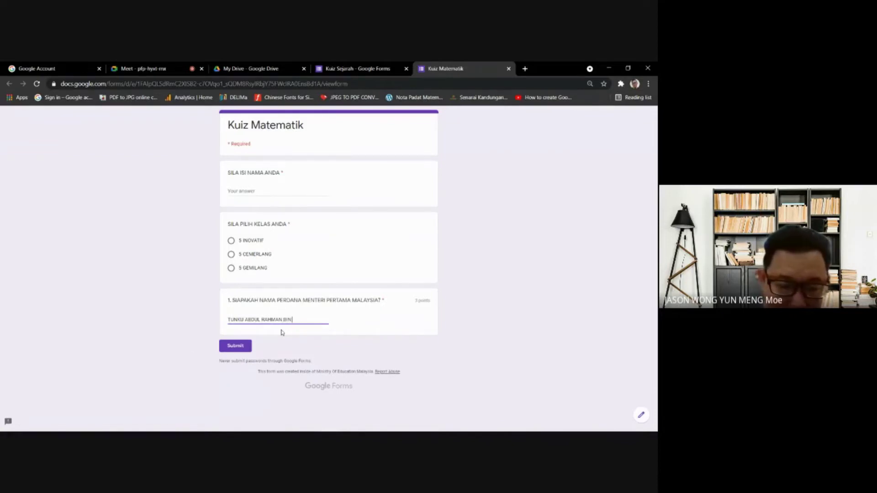
{"action": "type", "text": " PUTRA ALHAA"}
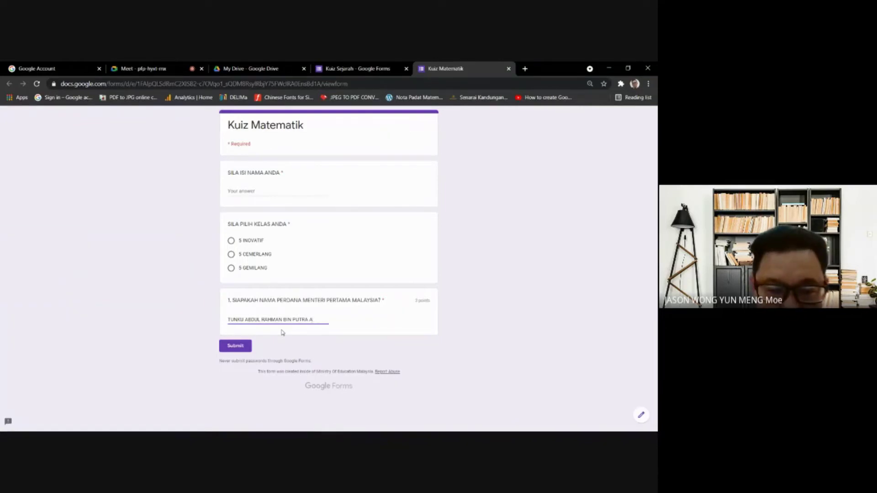
{"action": "key", "text": "BackSpace"}
{"action": "key", "text": "BackSpace"}
{"action": "key", "text": "BackSpace"}
{"action": "key", "text": "BackSpace"}
{"action": "key", "text": "BackSpace"}
{"action": "key", "text": "BackSpace"}
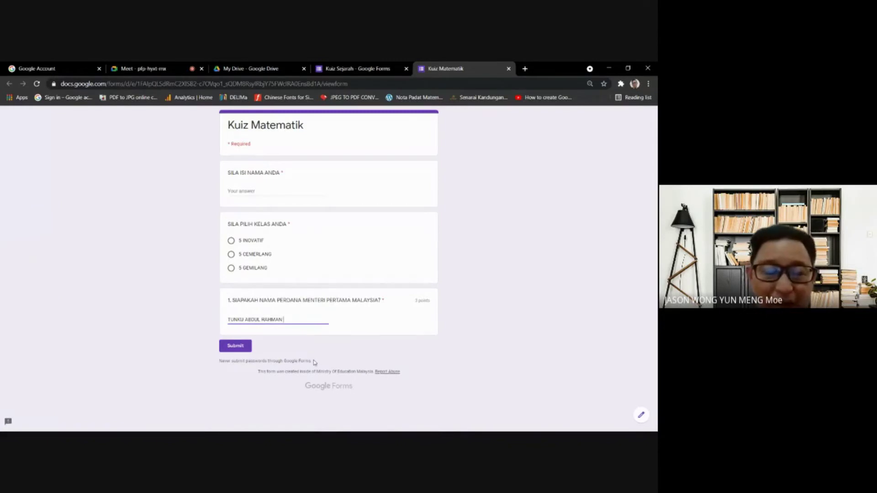
{"action": "left_click", "coordinate": [249, 191]}
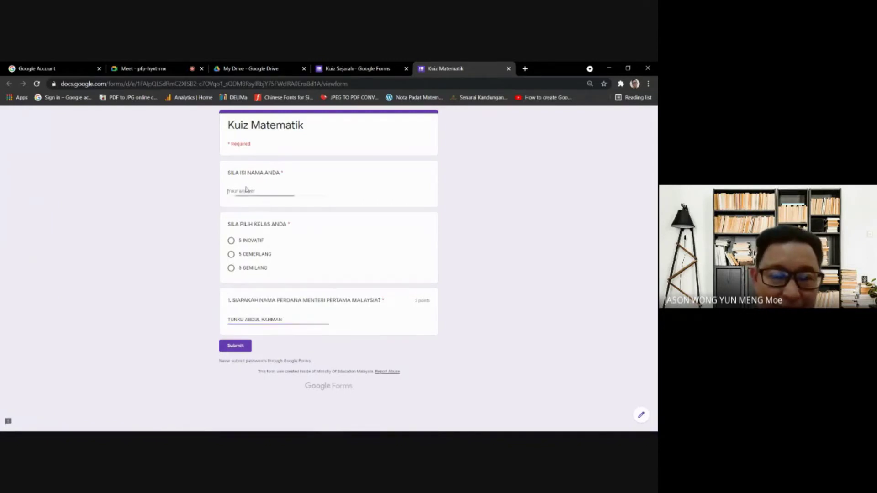
{"action": "type", "text": "ABC"}
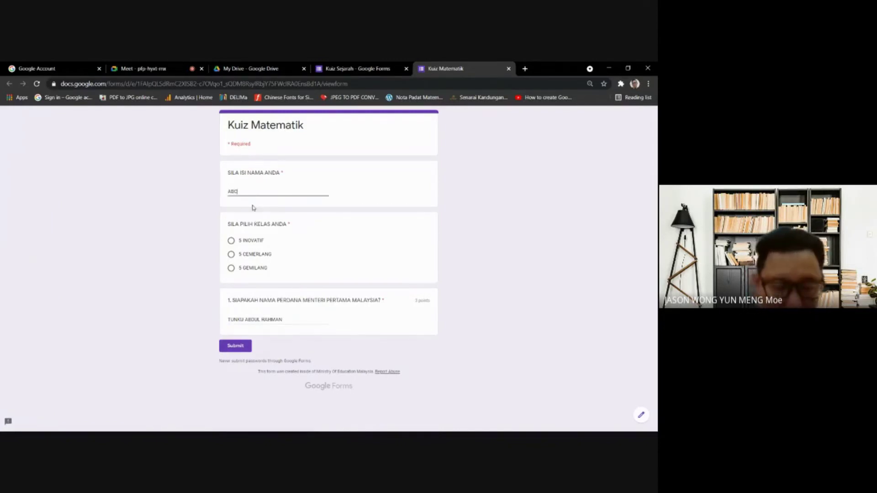
{"action": "left_click", "coordinate": [238, 243]}
{"action": "left_click", "coordinate": [236, 346]}
- View the second score, highlight the correct answer, then close both result pages
{"action": "left_click", "coordinate": [249, 165]}
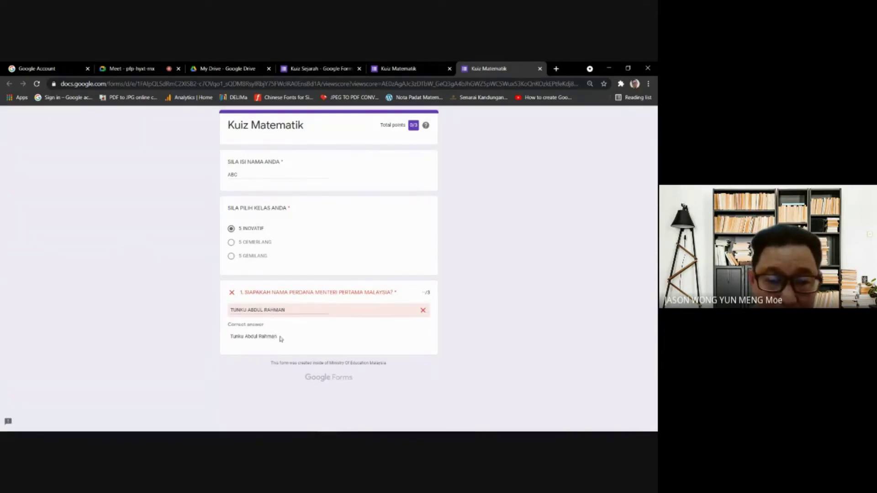
{"action": "left_click_drag", "start_coordinate": [280, 338], "coordinate": [211, 340]}
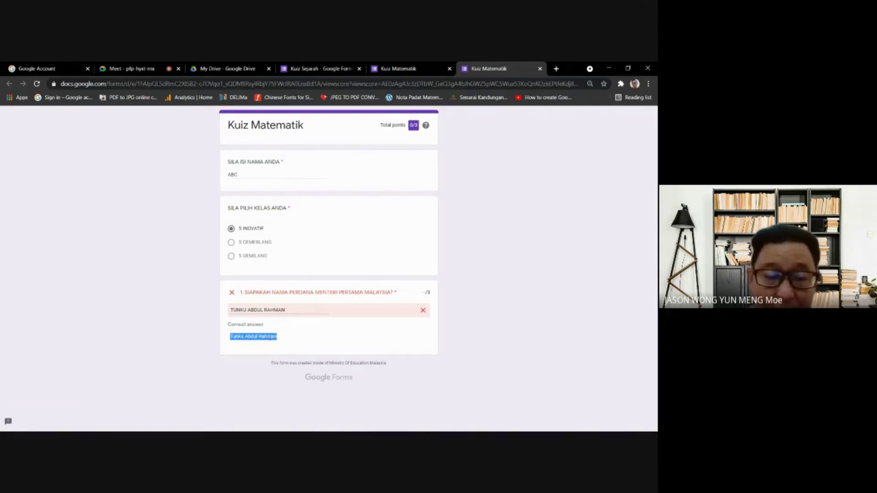
{"action": "left_click", "coordinate": [288, 338]}
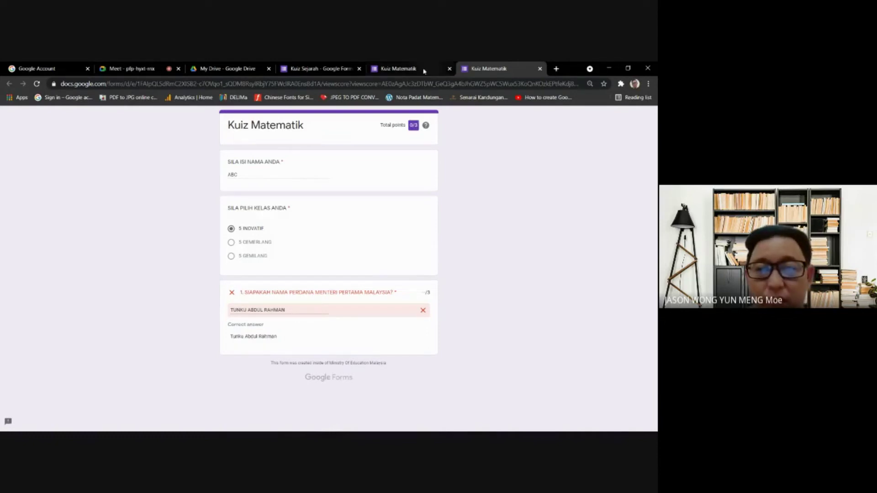
{"action": "left_click", "coordinate": [387, 66]}
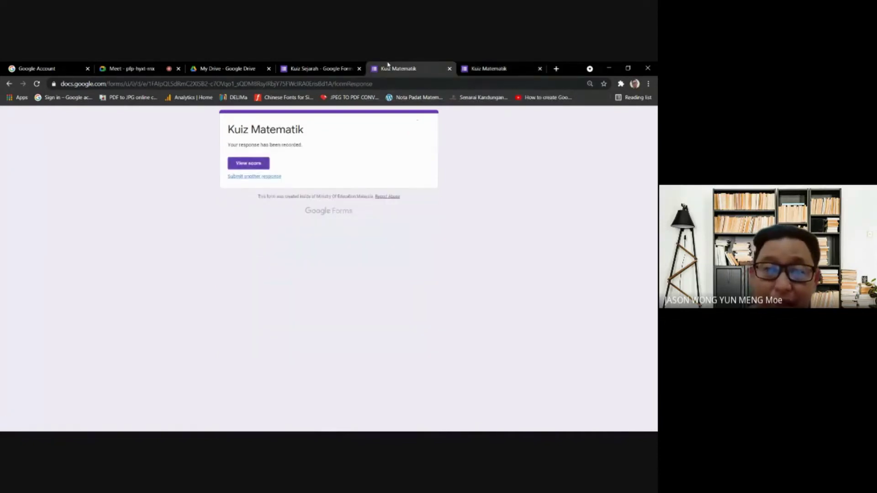
{"action": "left_click", "coordinate": [489, 69]}
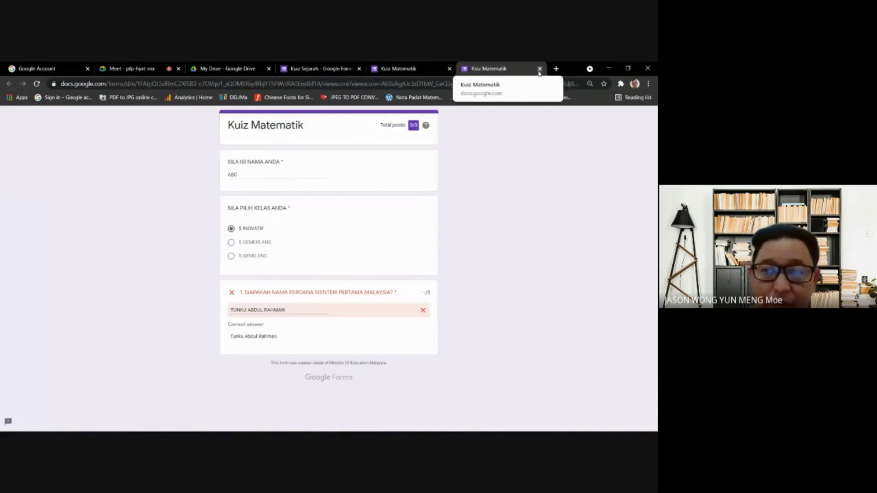
{"action": "left_click", "coordinate": [540, 70]}
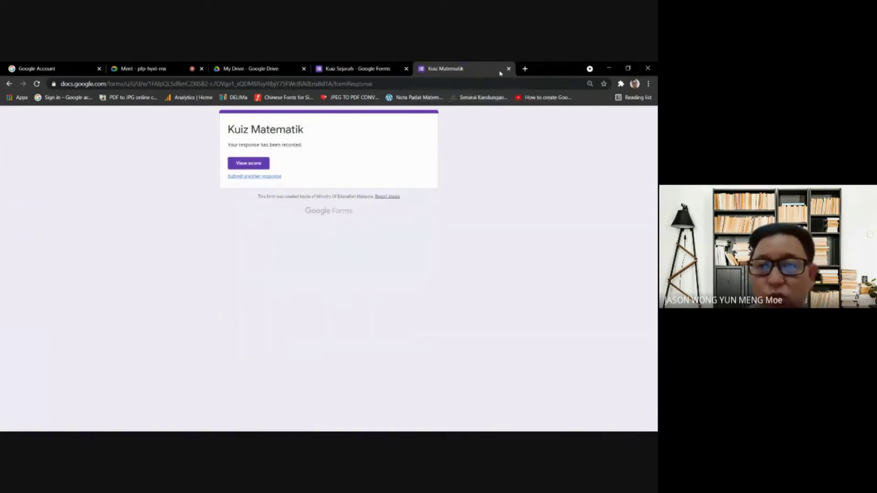
{"action": "left_click", "coordinate": [508, 68]}
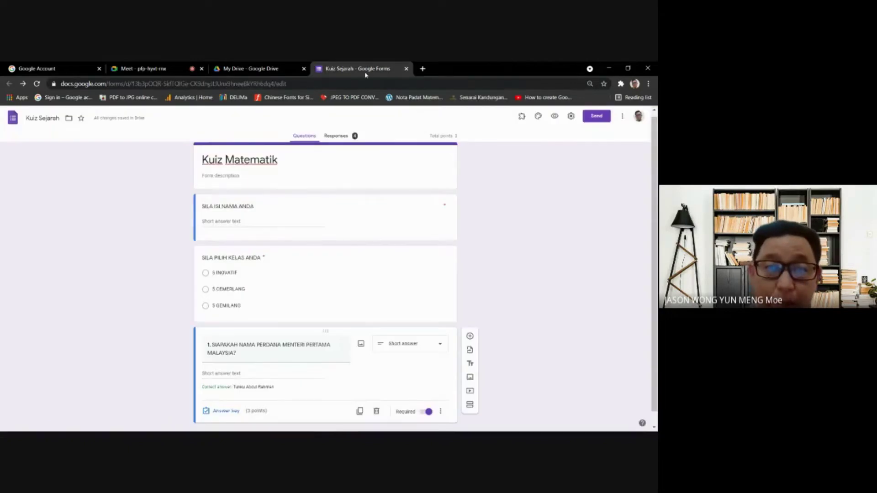
- Check question 1's answer key and close it again
{"action": "scroll", "coordinate": [335, 284], "scroll_direction": "down", "scroll_amount": 1}
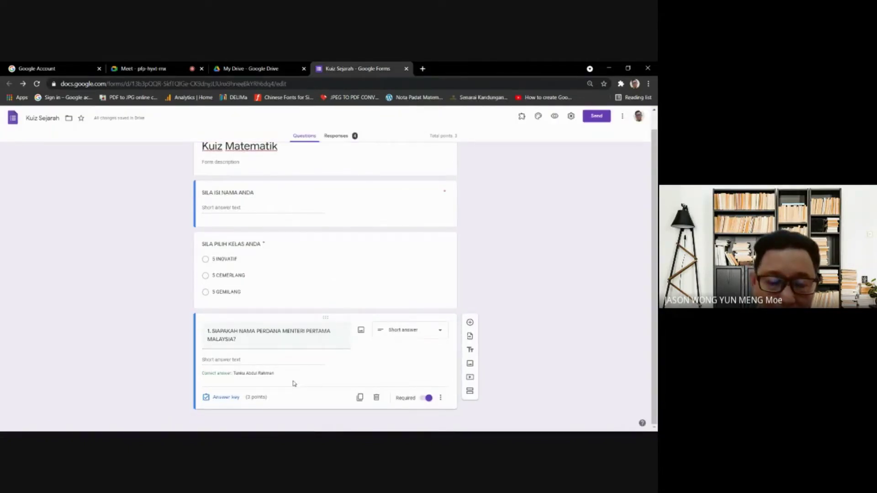
{"action": "left_click", "coordinate": [233, 401]}
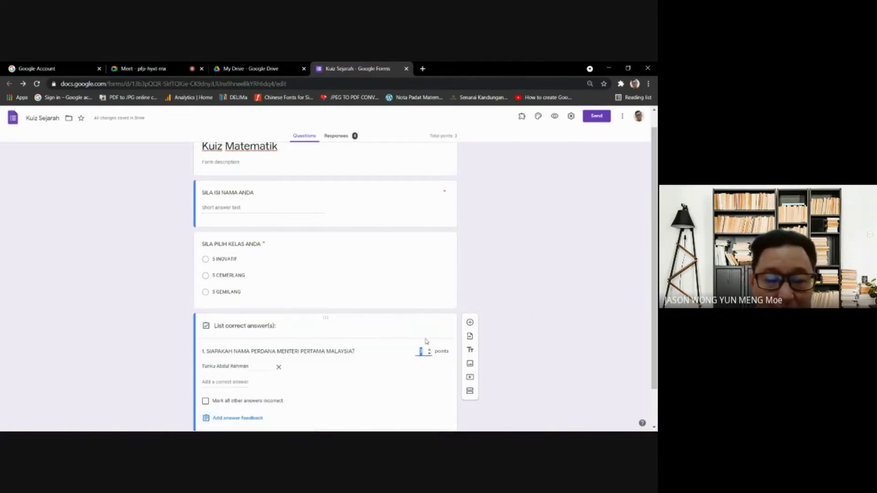
{"action": "left_click", "coordinate": [439, 398]}
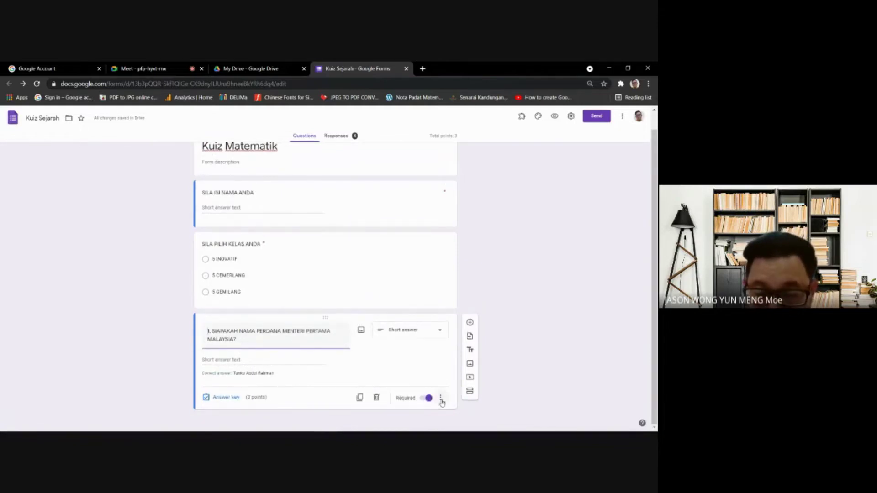
- Add the description '(SILA BERIKAN JAWAPAN DALAM HURUF BESAR)' to question 1
{"action": "left_click", "coordinate": [440, 399]}
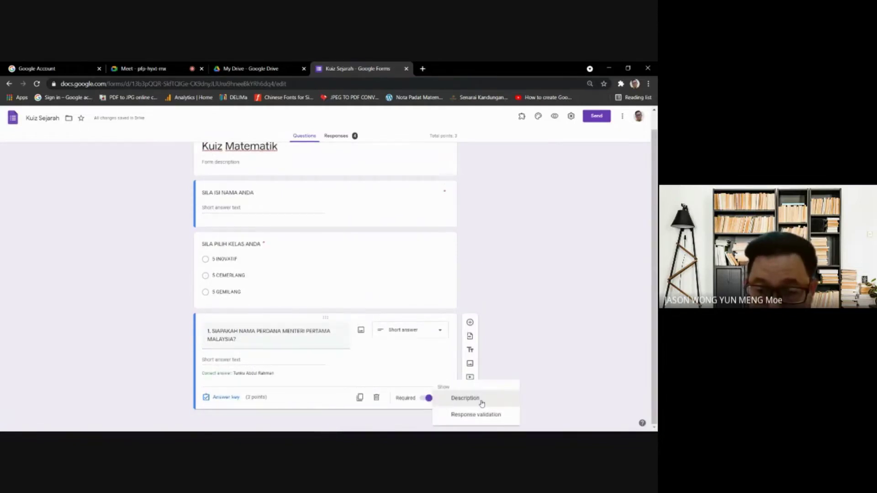
{"action": "left_click", "coordinate": [482, 404]}
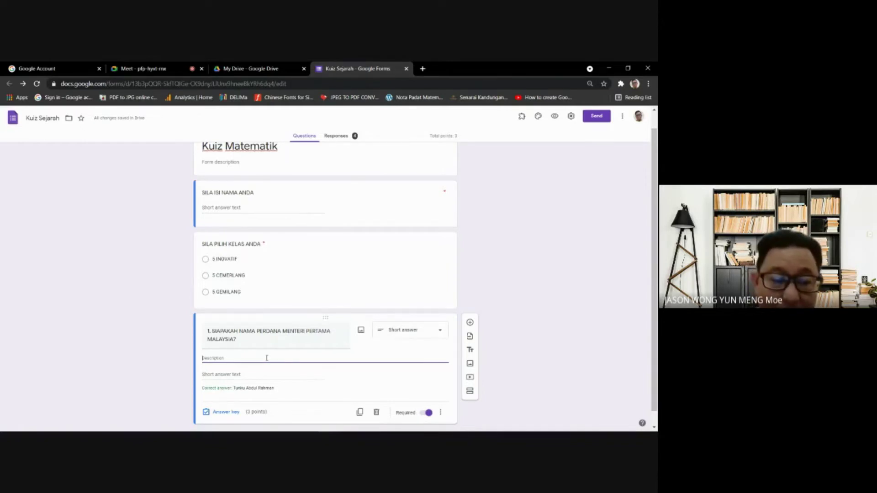
{"action": "type", "text": "("}
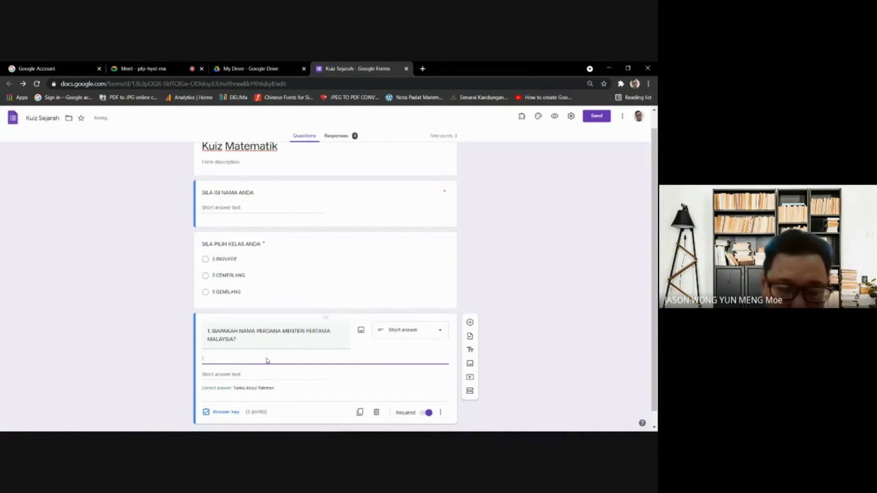
{"action": "type", "text": "3ILA BERIKAN JAWAPAN D"}
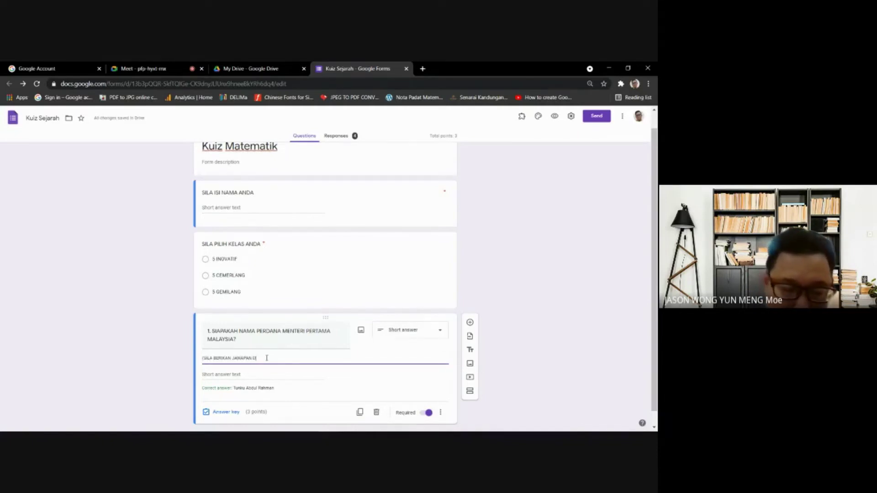
{"action": "type", "text": "ALAM HURUF BESAR"}
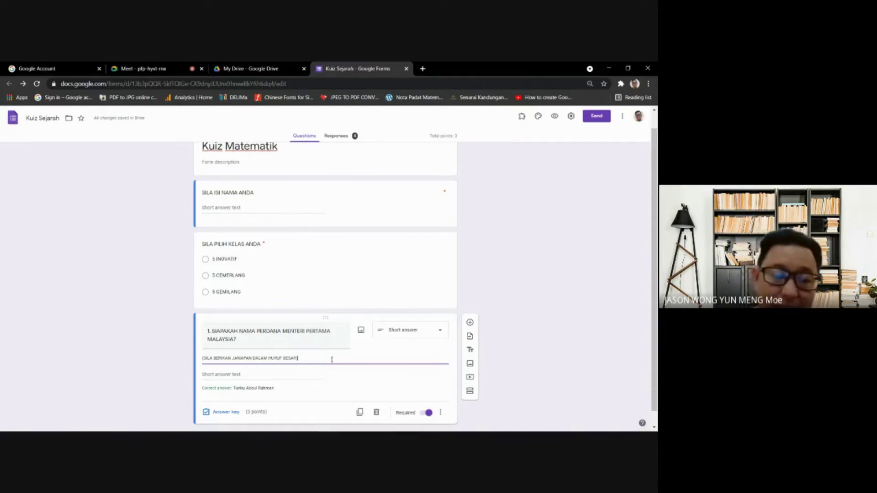
{"action": "left_click", "coordinate": [250, 394]}
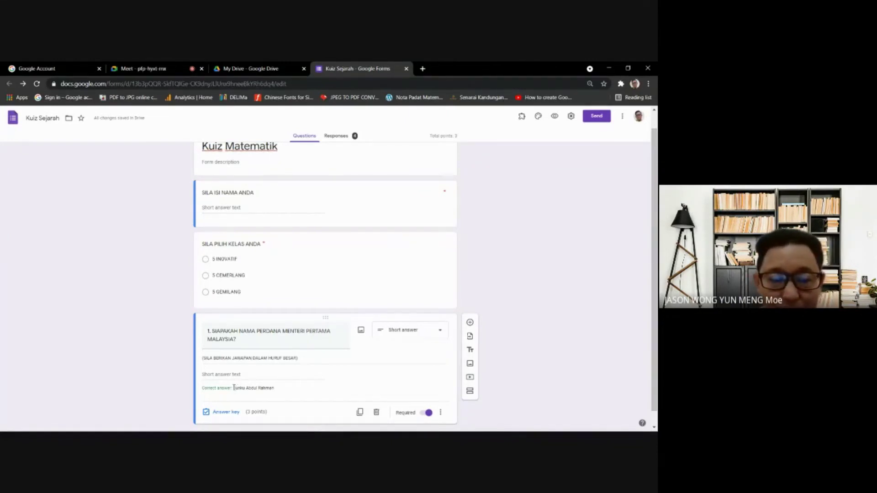
{"action": "left_click_drag", "start_coordinate": [234, 388], "coordinate": [279, 392]}
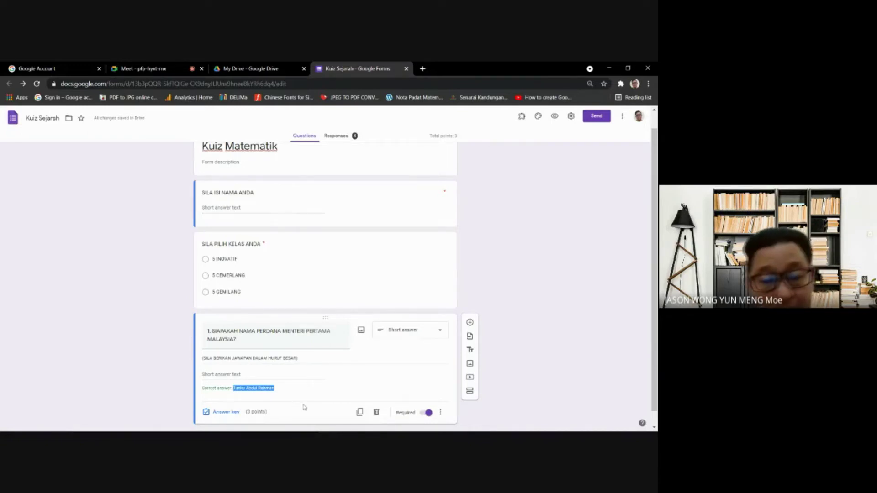
{"action": "left_click", "coordinate": [617, 304]}
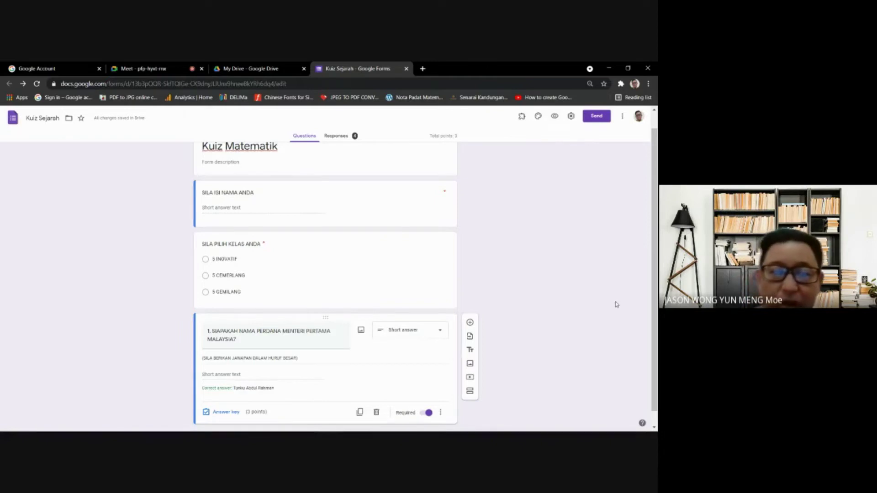
{"action": "scroll", "coordinate": [454, 286], "scroll_direction": "up", "scroll_amount": 1}
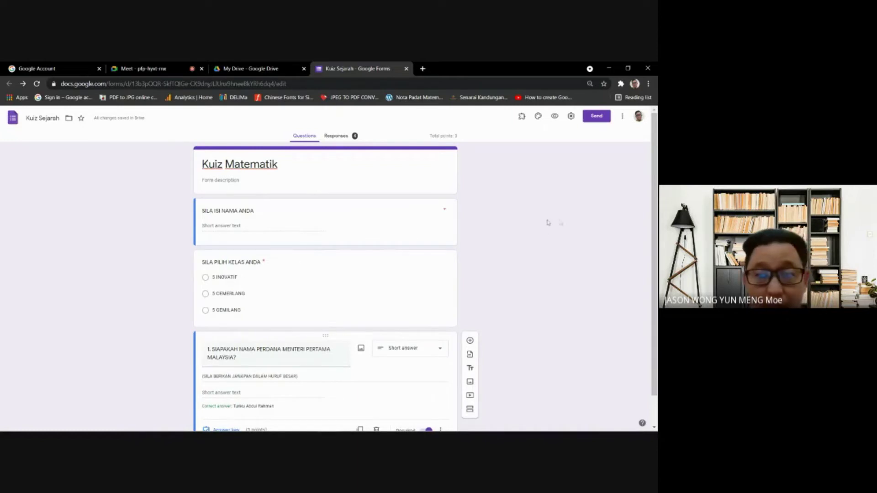
- Review the 4-response summary on the Responses tab, then open the linked responses spreadsheet
{"action": "left_click", "coordinate": [348, 136]}
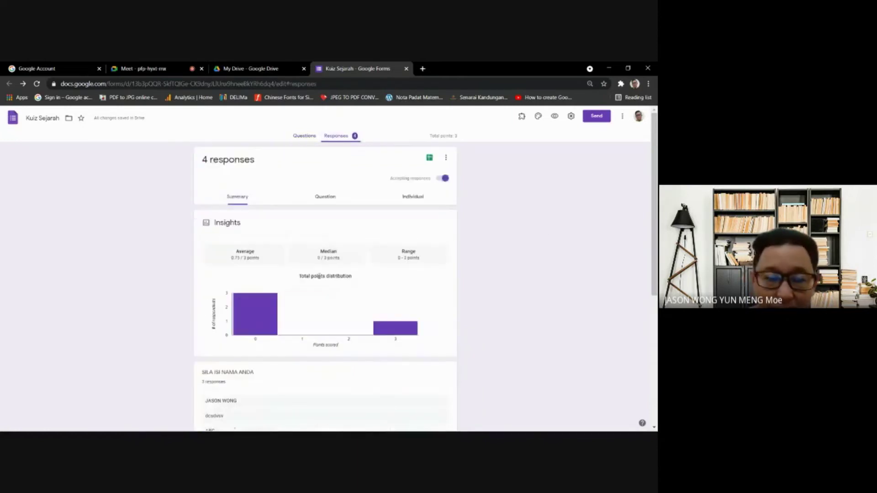
{"action": "scroll", "coordinate": [366, 276], "scroll_direction": "down", "scroll_amount": 3}
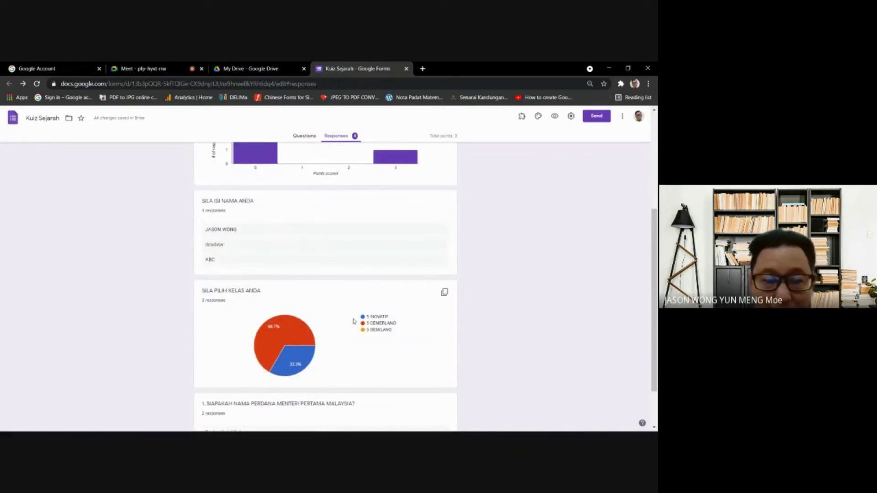
{"action": "scroll", "coordinate": [364, 343], "scroll_direction": "down", "scroll_amount": 1}
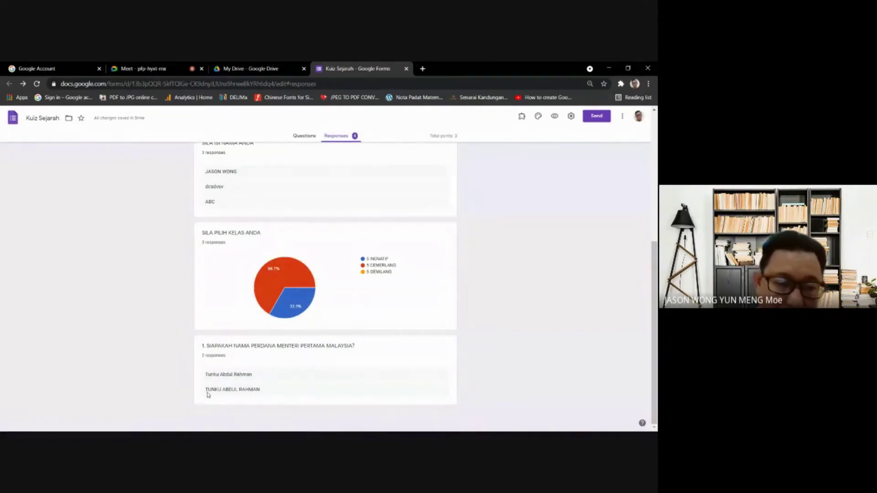
{"action": "scroll", "coordinate": [329, 346], "scroll_direction": "up", "scroll_amount": 10}
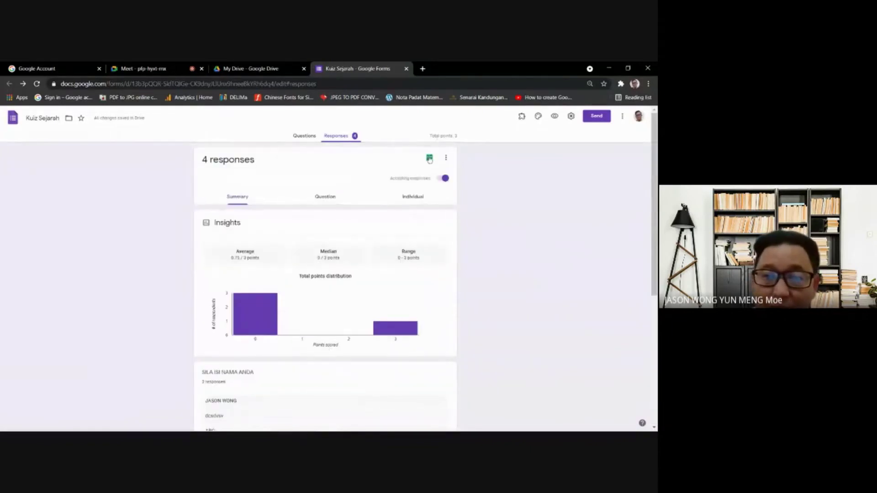
{"action": "left_click", "coordinate": [429, 156]}
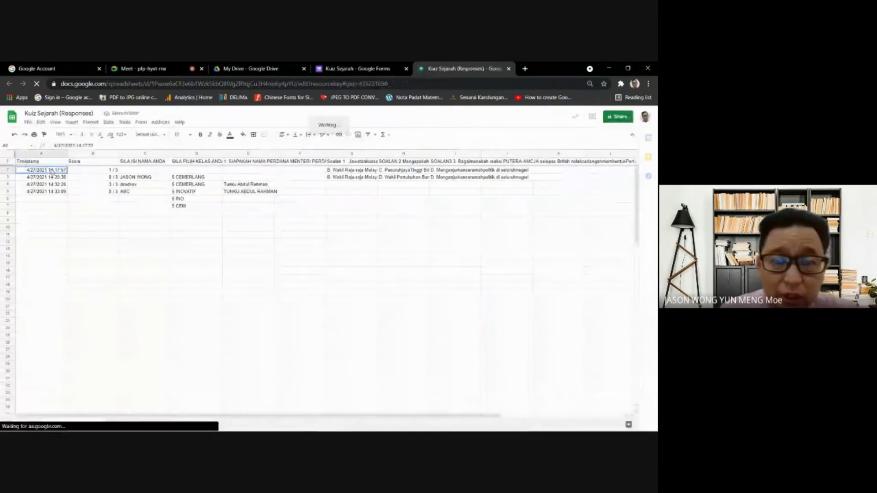
{"action": "left_click", "coordinate": [349, 321]}
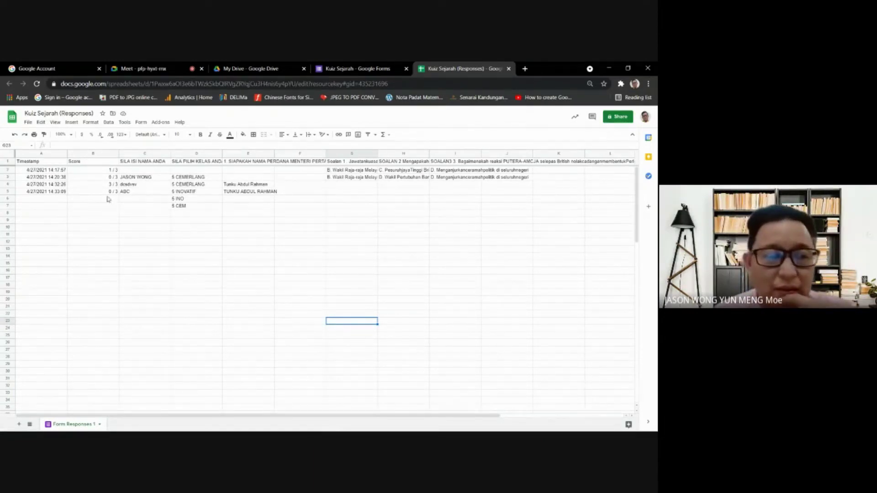
{"action": "left_click", "coordinate": [104, 191]}
{"action": "left_click", "coordinate": [110, 205]}
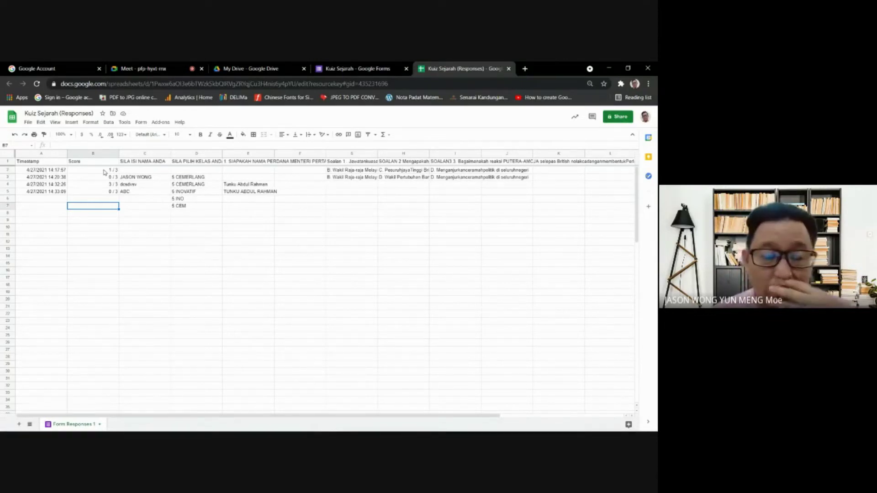
{"action": "left_click", "coordinate": [105, 170]}
{"action": "left_click", "coordinate": [107, 192]}
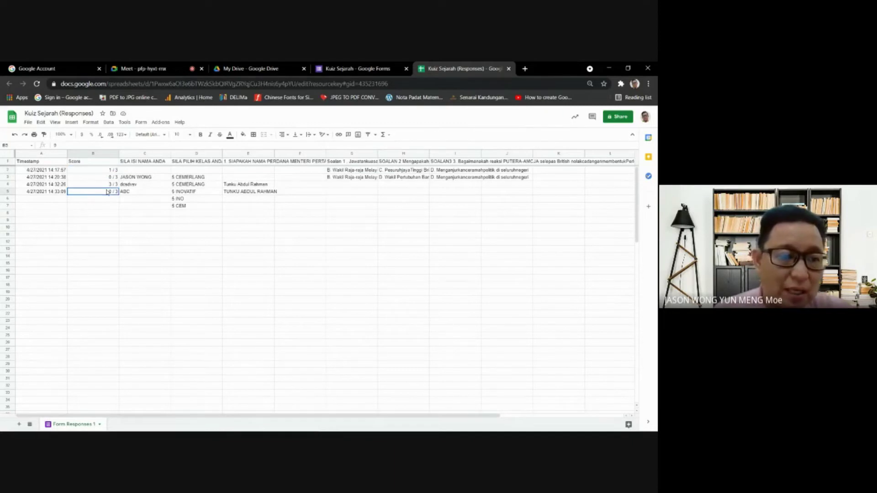
{"action": "left_click", "coordinate": [129, 179]}
{"action": "key", "text": "ctrl+c"}
{"action": "key", "text": "Down"}
{"action": "key", "text": "Down"}
{"action": "key", "text": "Down"}
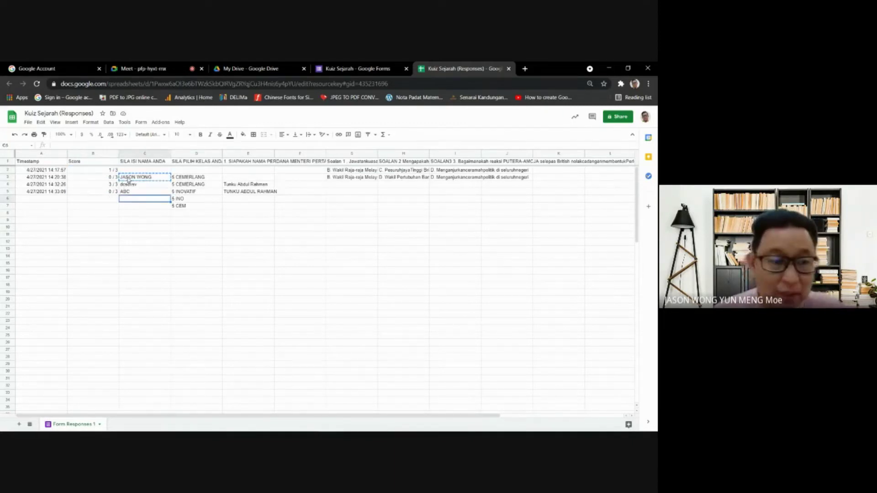
{"action": "key", "text": "ctrl+v"}
{"action": "key", "text": "Down"}
{"action": "key", "text": "ctrl+v"}
{"action": "key", "text": "Down"}
{"action": "key", "text": "ctrl+v"}
{"action": "key", "text": "Down"}
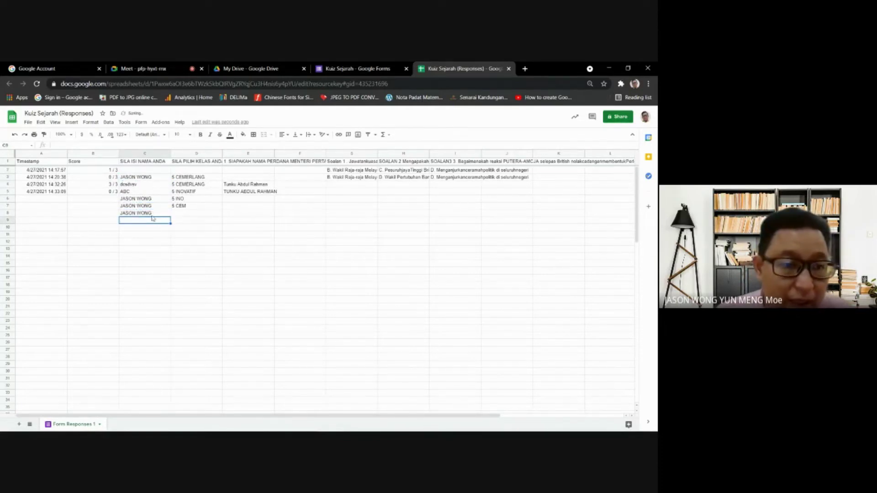
{"action": "left_click", "coordinate": [142, 181]}
{"action": "left_click_drag", "start_coordinate": [142, 182], "coordinate": [145, 194]}
{"action": "left_click", "coordinate": [149, 215]}
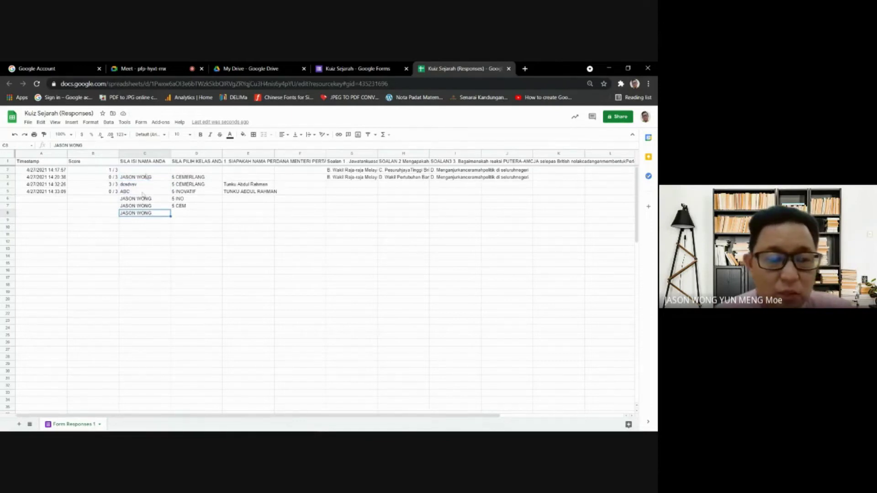
{"action": "left_click", "coordinate": [150, 181]}
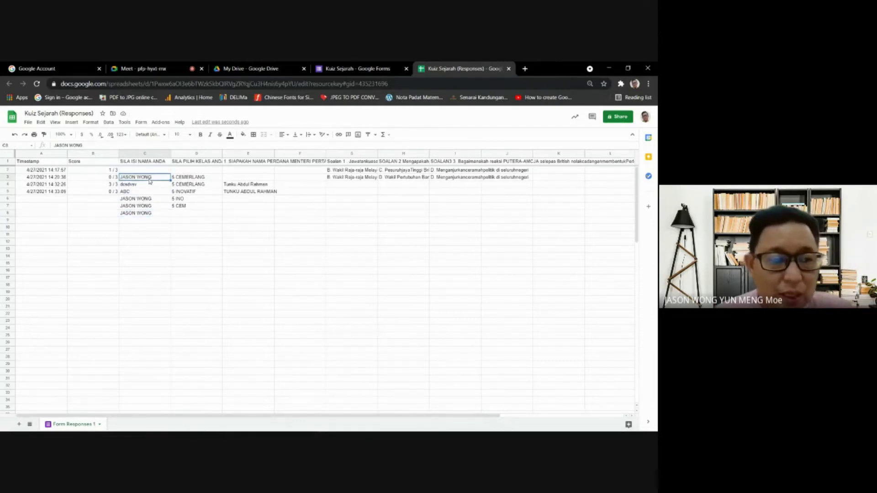
{"action": "double_click", "coordinate": [60, 178]}
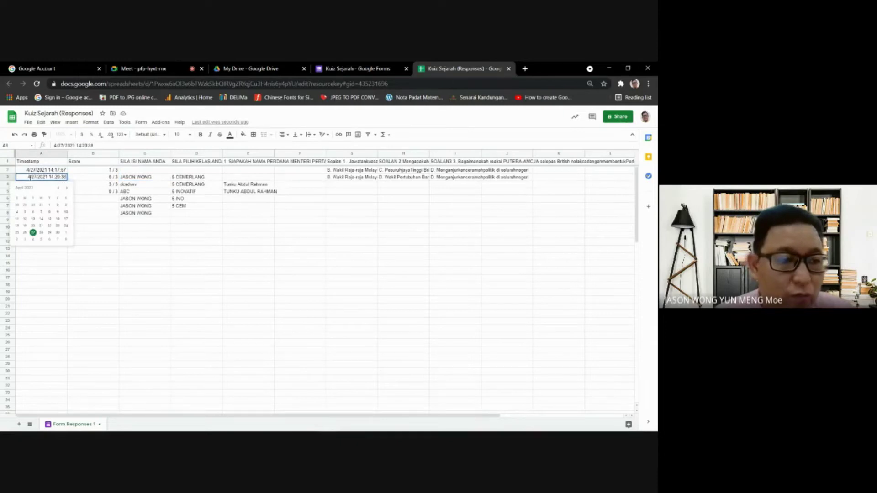
{"action": "key", "text": "Escape"}
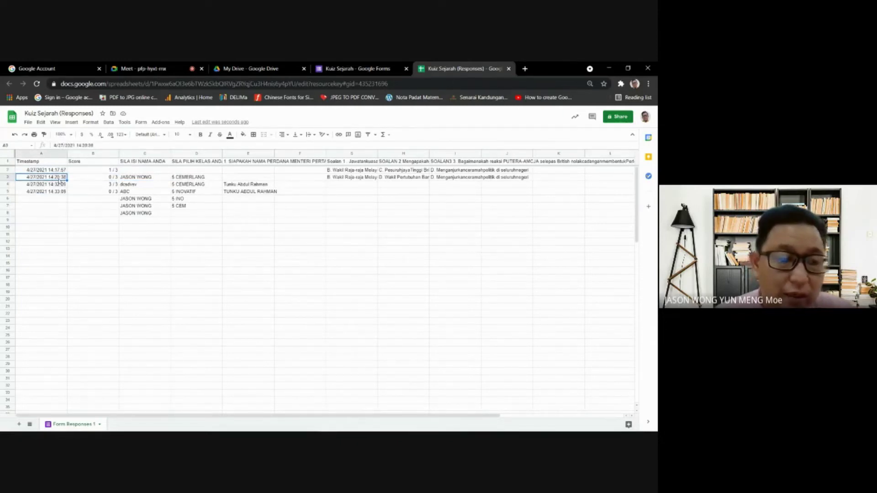
{"action": "left_click", "coordinate": [116, 180]}
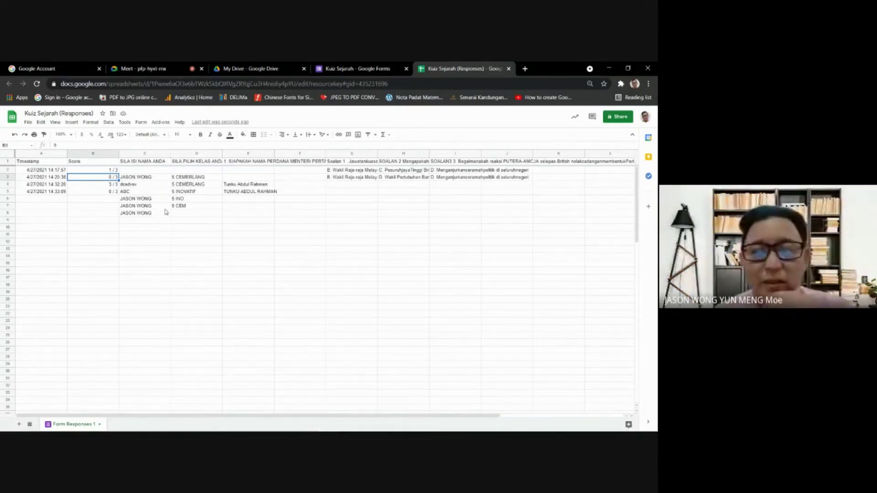
{"action": "left_click_drag", "start_coordinate": [134, 180], "coordinate": [130, 216]}
{"action": "left_click_drag", "start_coordinate": [179, 177], "coordinate": [179, 208]}
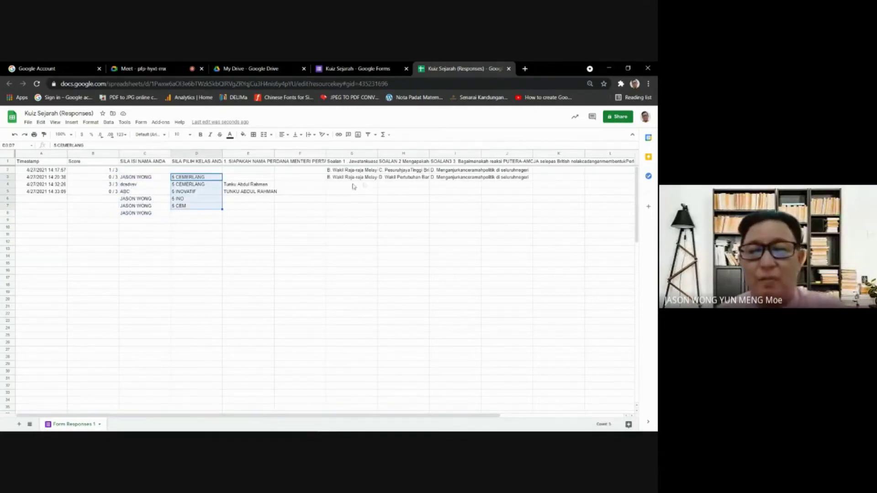
{"action": "left_click", "coordinate": [356, 170]}
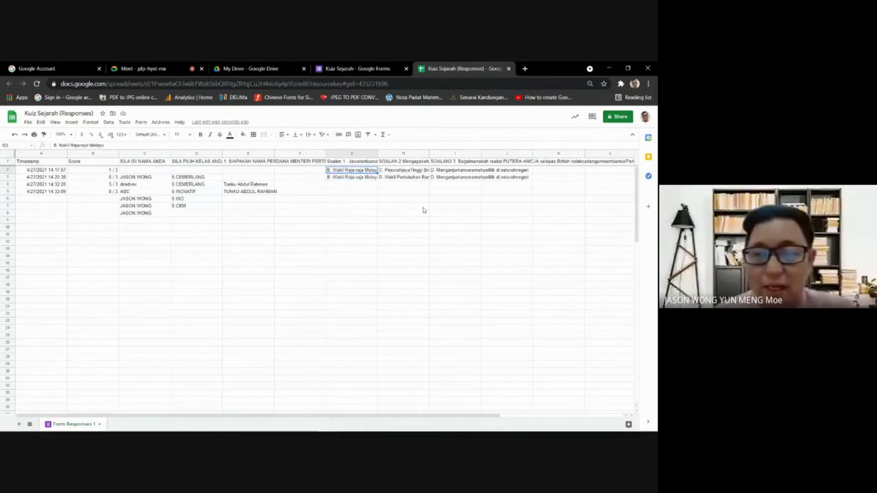
{"action": "left_click", "coordinate": [502, 199]}
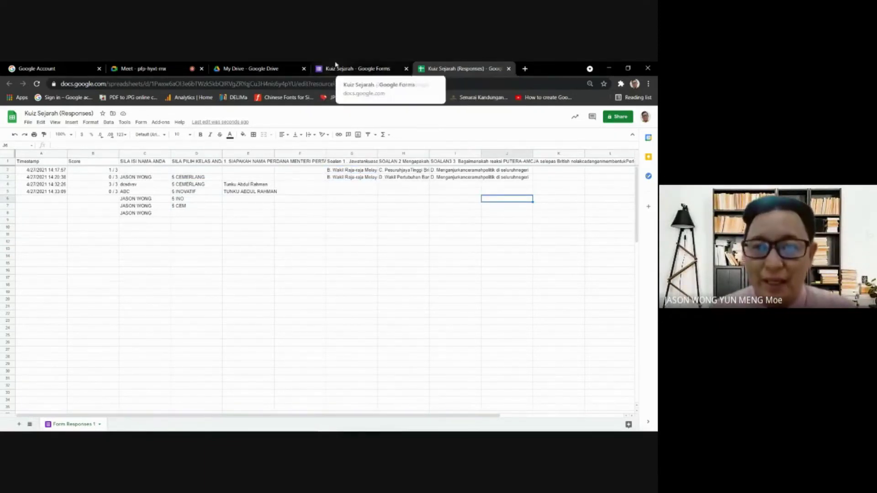
- Close the responses spreadsheet and move between the Meet call, My Drive and form responses
{"action": "left_click", "coordinate": [335, 67]}
{"action": "left_click", "coordinate": [469, 72]}
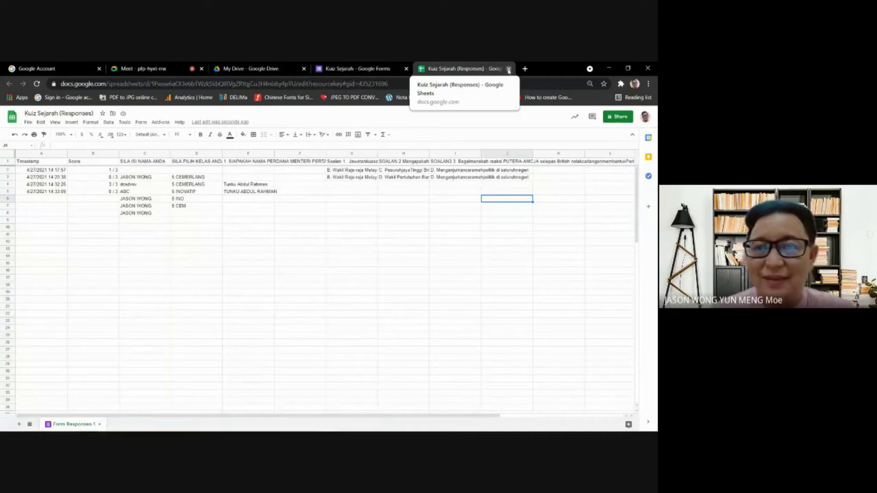
{"action": "left_click", "coordinate": [508, 69]}
{"action": "left_click", "coordinate": [141, 69]}
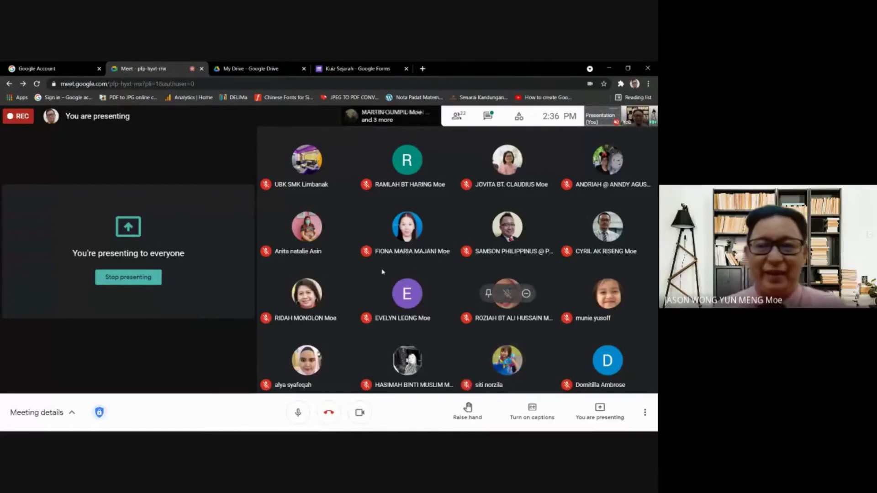
{"action": "left_click", "coordinate": [351, 69]}
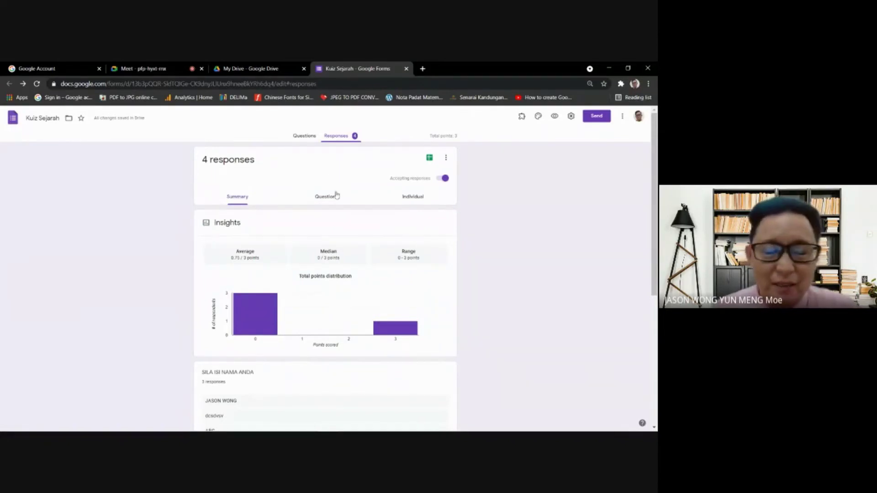
{"action": "left_click", "coordinate": [256, 69]}
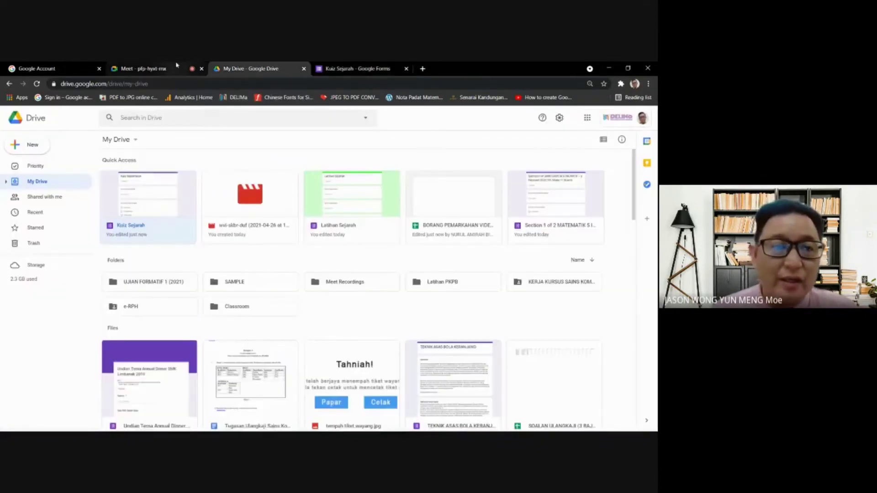
{"action": "left_click", "coordinate": [141, 68]}
{"action": "left_click", "coordinate": [356, 68]}
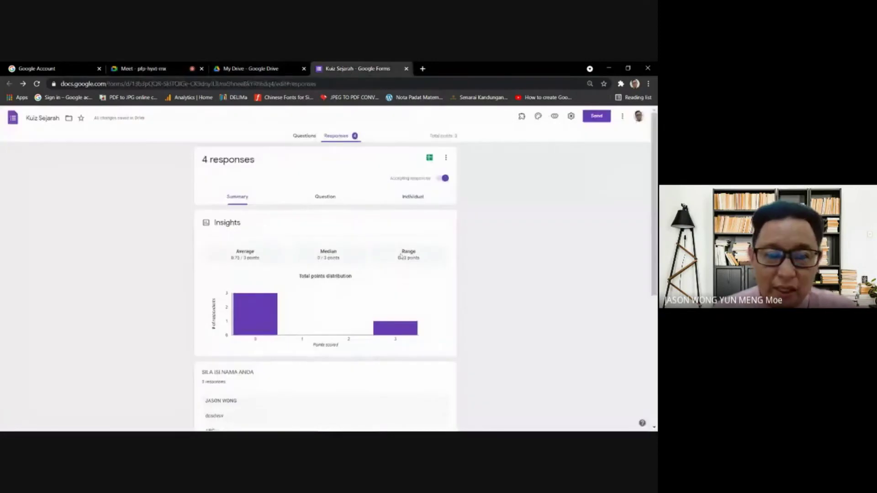
- Go back to the Questions tab and delete the first prime minister question
{"action": "left_click", "coordinate": [307, 136]}
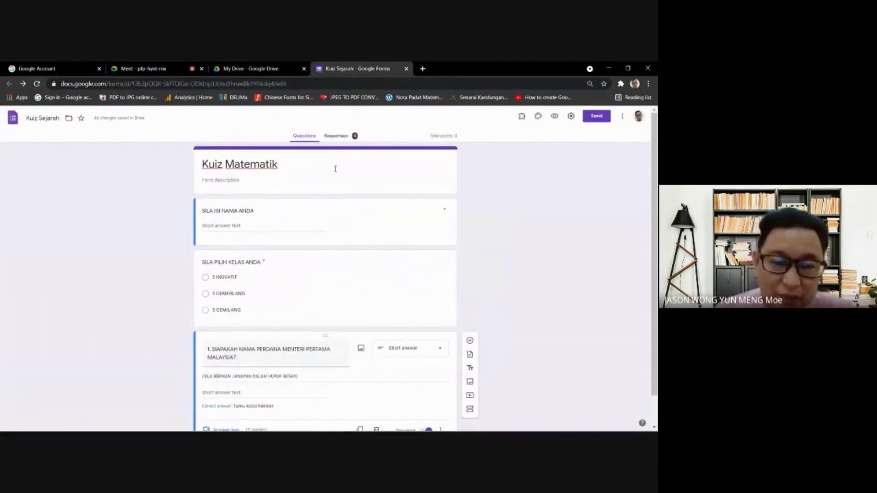
{"action": "scroll", "coordinate": [280, 297], "scroll_direction": "down", "scroll_amount": 2}
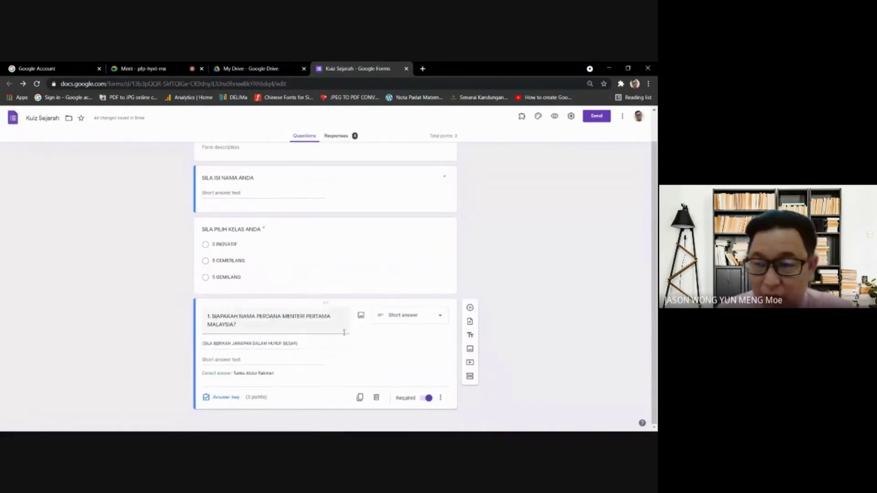
{"action": "left_click", "coordinate": [372, 400]}
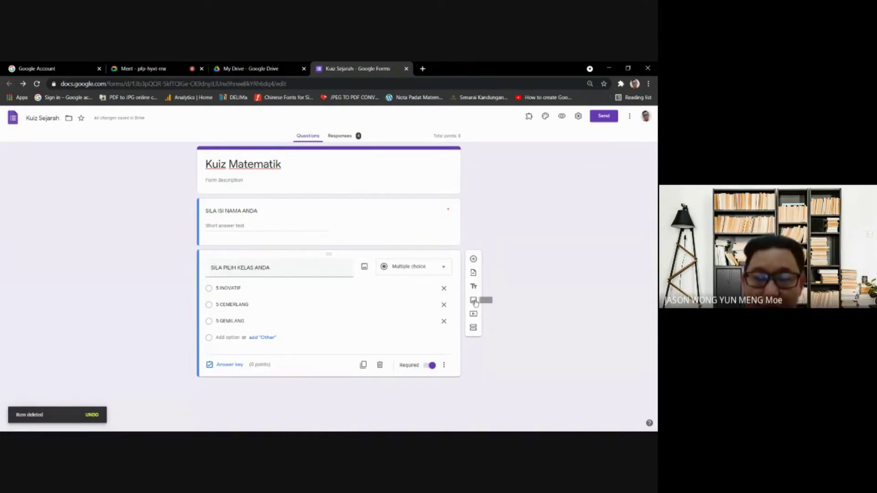
- Upload the matematik-soalan question-paper image below the class question
{"action": "left_click", "coordinate": [474, 300]}
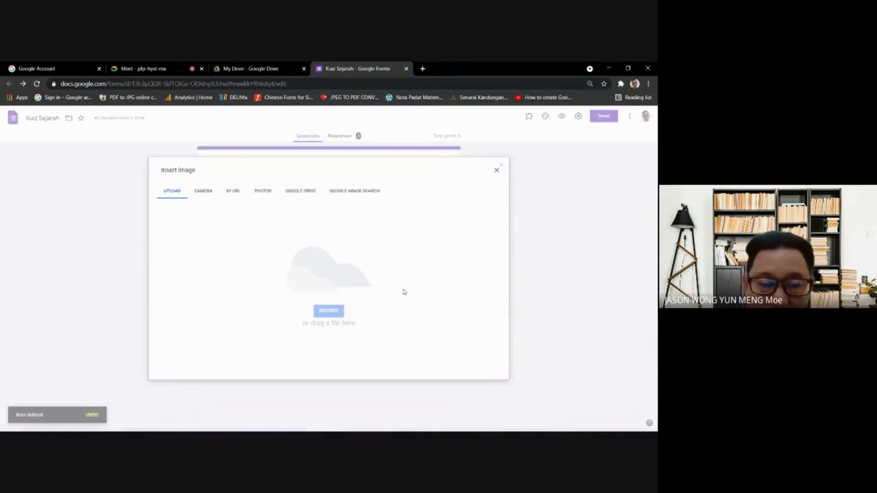
{"action": "left_click", "coordinate": [330, 310]}
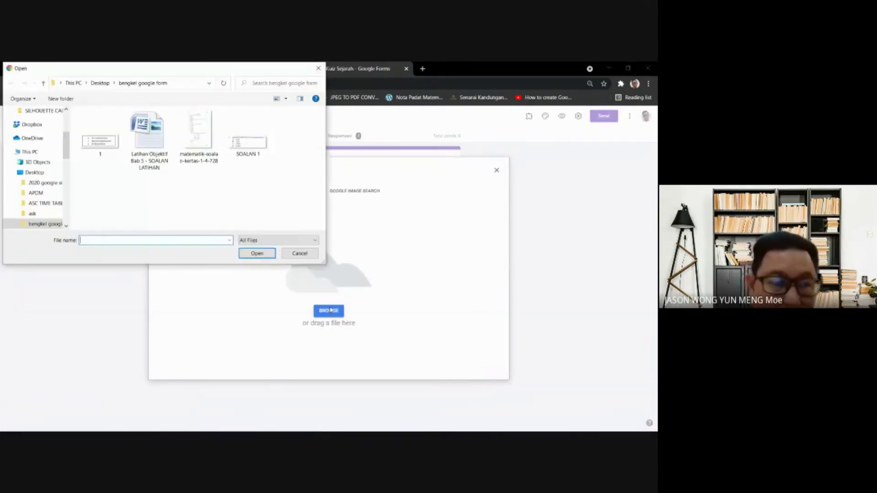
{"action": "double_click", "coordinate": [206, 138]}
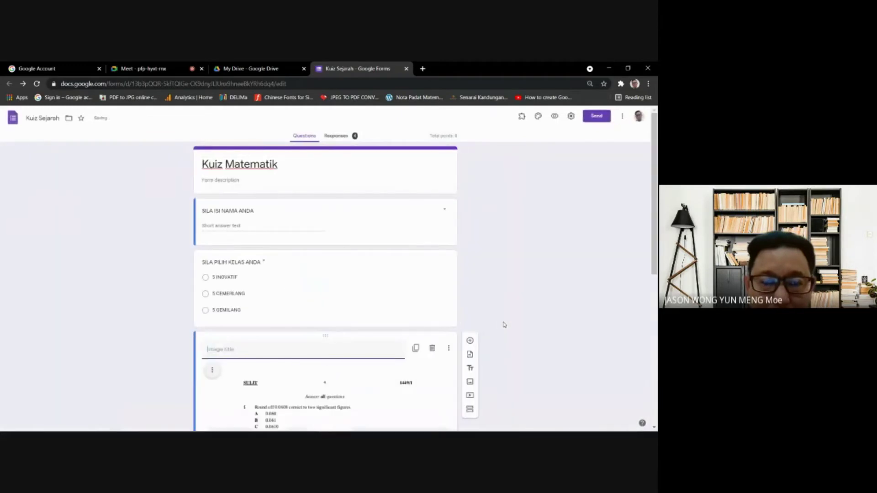
{"action": "scroll", "coordinate": [510, 342], "scroll_direction": "down", "scroll_amount": 9}
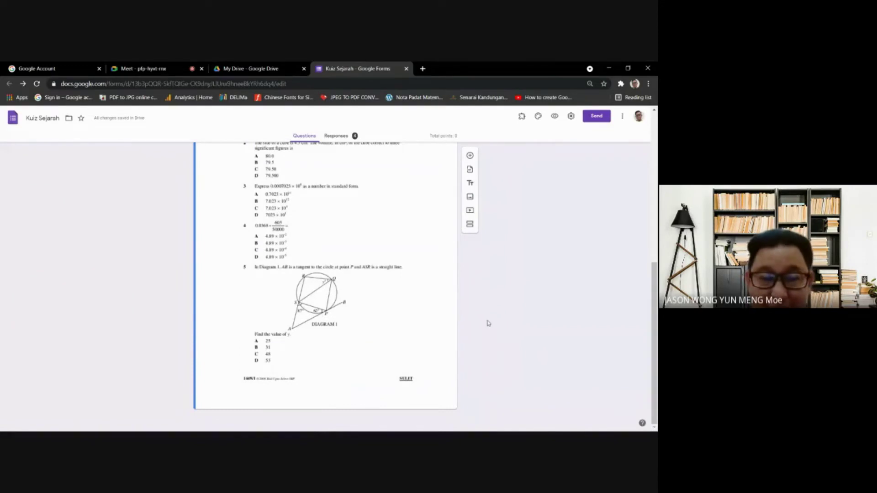
{"action": "scroll", "coordinate": [296, 281], "scroll_direction": "up", "scroll_amount": 5}
{"action": "scroll", "coordinate": [293, 304], "scroll_direction": "down", "scroll_amount": 3}
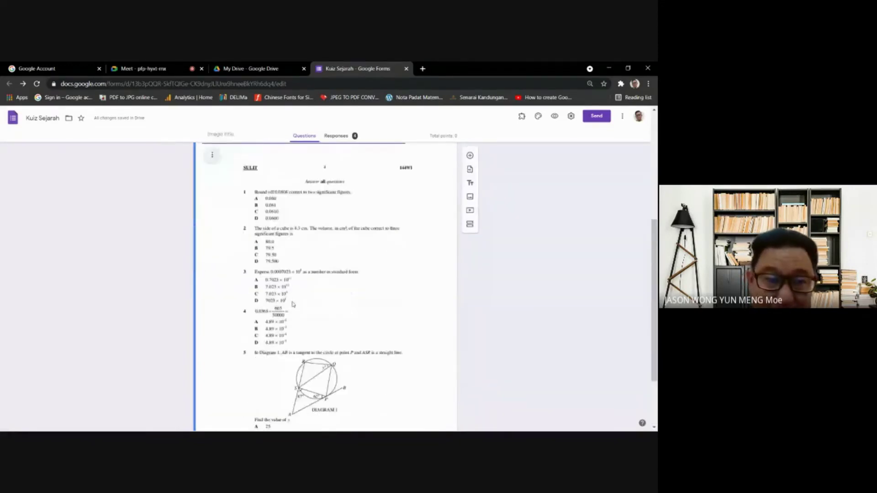
{"action": "scroll", "coordinate": [292, 303], "scroll_direction": "up", "scroll_amount": 3}
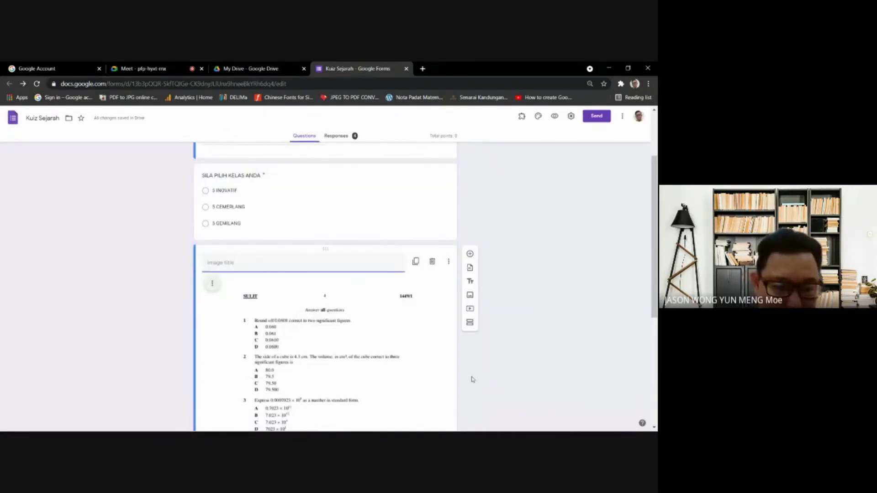
- Title the image 'SILA JAWAB KESEMUA SOALAN YANG DIBERIKAN DI RUANGAN JAWAPAN YANG TELAH DISEDIAKAN'
{"action": "type", "text": "sila"}
{"action": "key", "text": "BackSpace"}
{"action": "key", "text": "BackSpace"}
{"action": "key", "text": "BackSpace"}
{"action": "type", "text": "SILA"}
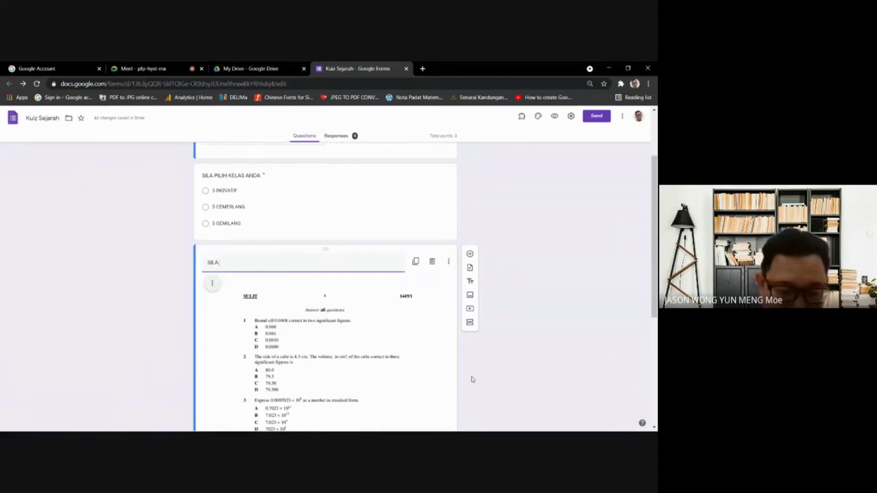
{"action": "type", "text": " JAWAB KESEMUA SOALAN YANG DIBERIKAN DI R"}
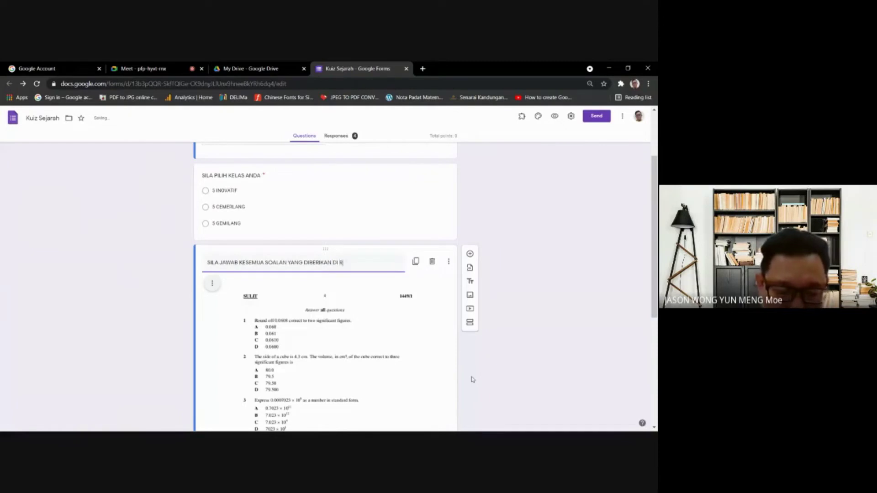
{"action": "type", "text": "UANGAN"}
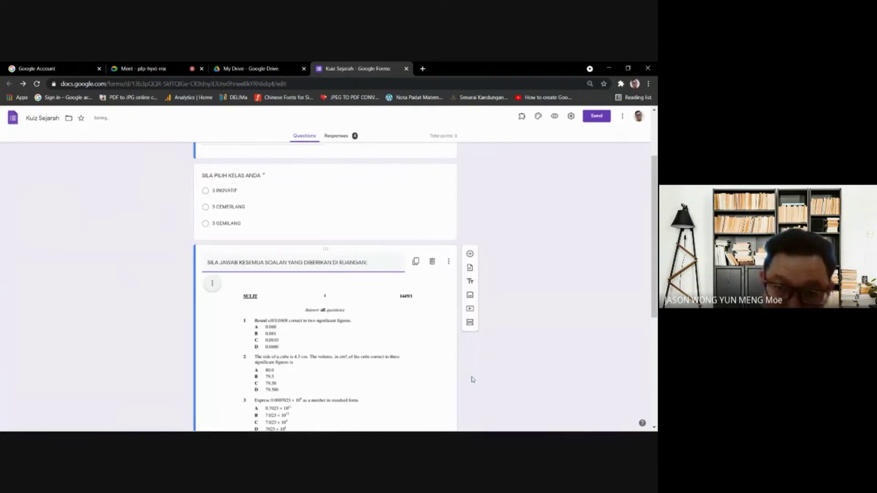
{"action": "type", "text": " JAWAPAN YANG TELAH DISEDIAKA"}
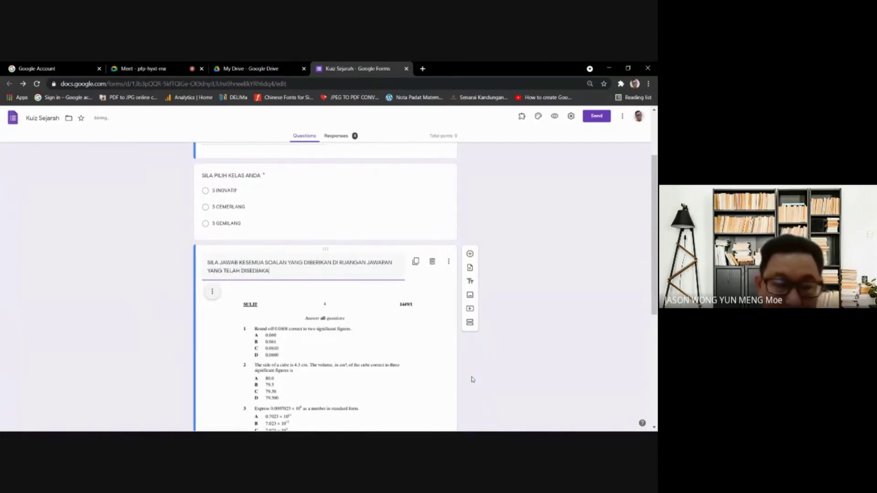
{"action": "scroll", "coordinate": [480, 329], "scroll_direction": "down", "scroll_amount": 3}
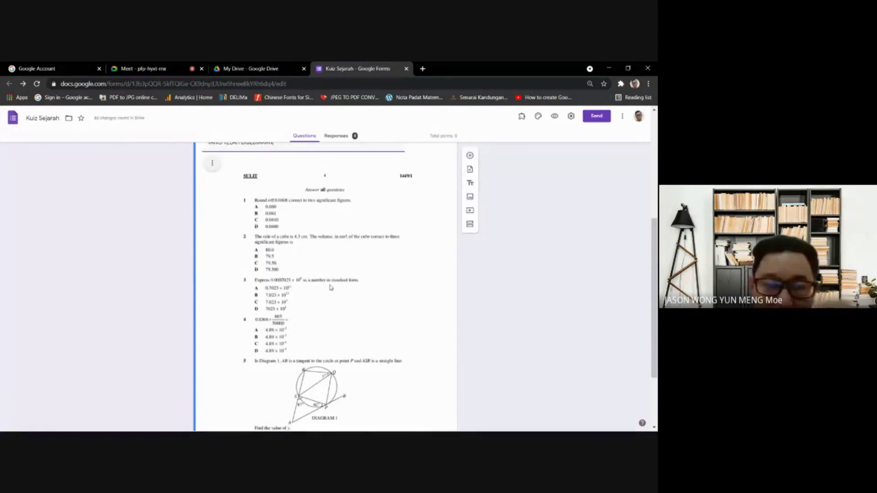
{"action": "scroll", "coordinate": [330, 287], "scroll_direction": "down", "scroll_amount": 2}
- Add a multiple-choice question titled 'JAWAPAN SOALAN 1' below the image
{"action": "left_click", "coordinate": [323, 344]}
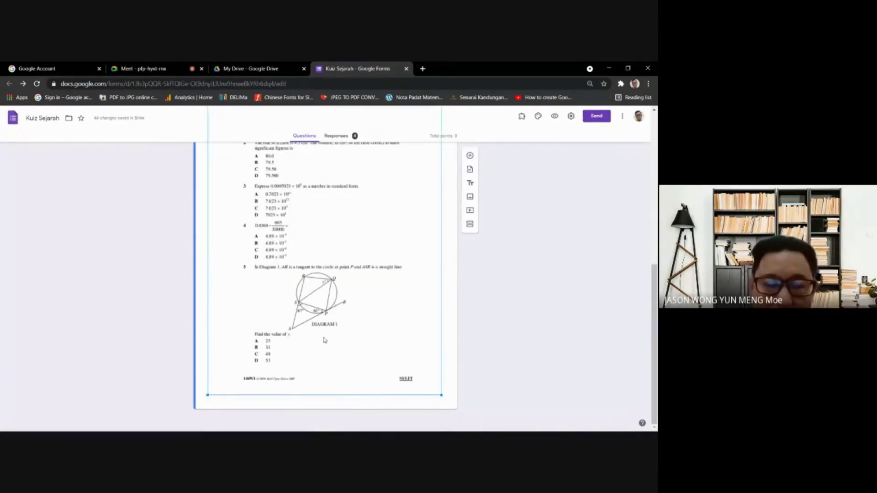
{"action": "left_click", "coordinate": [470, 155]}
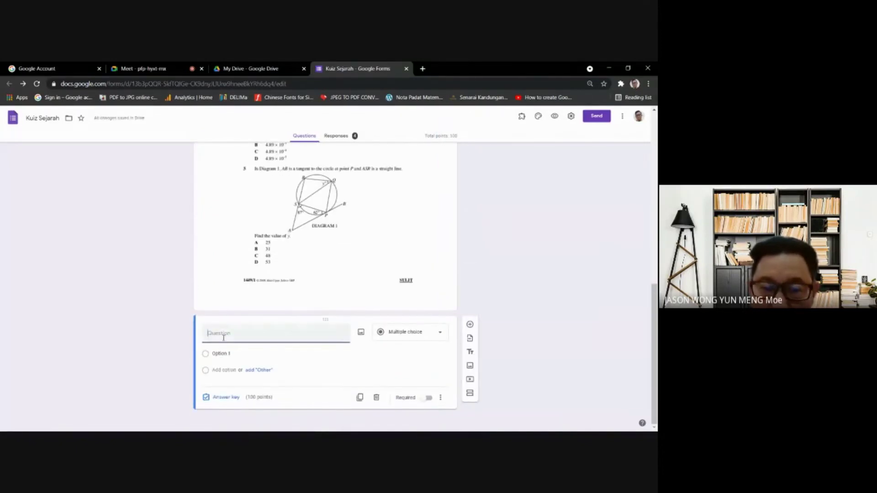
{"action": "type", "text": "JA"}
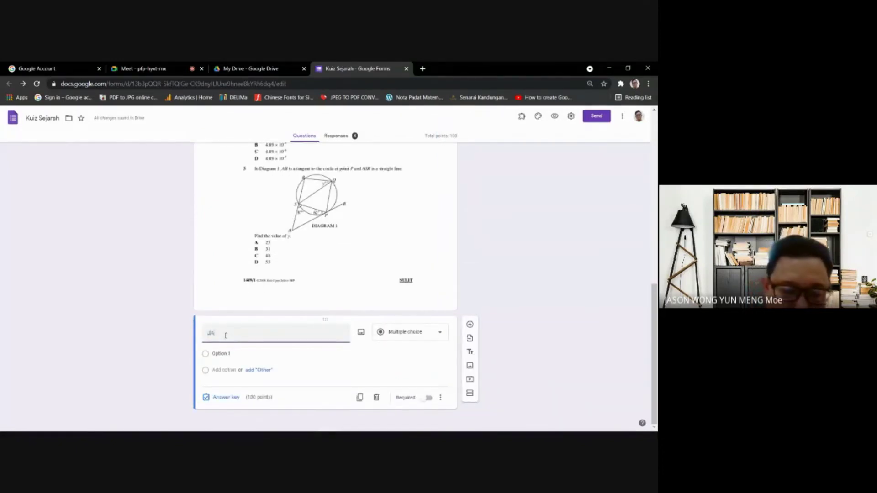
{"action": "type", "text": "WAPAN 5OALAN"}
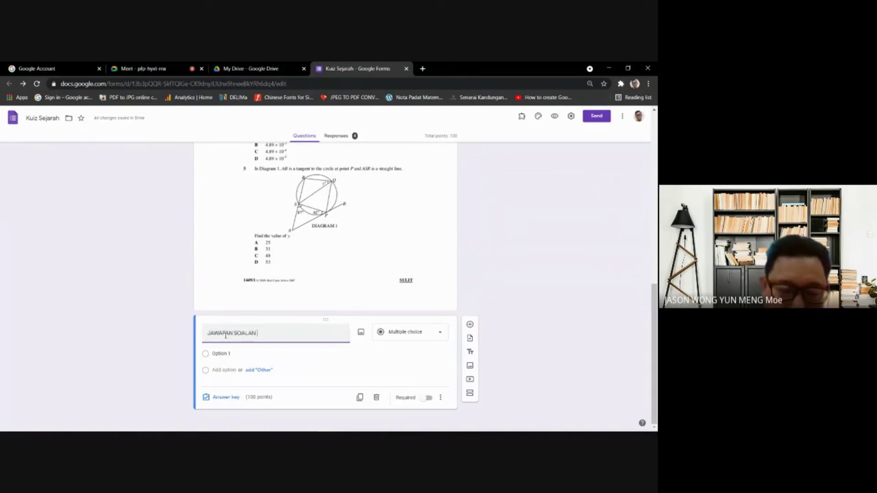
{"action": "type", "text": " 1"}
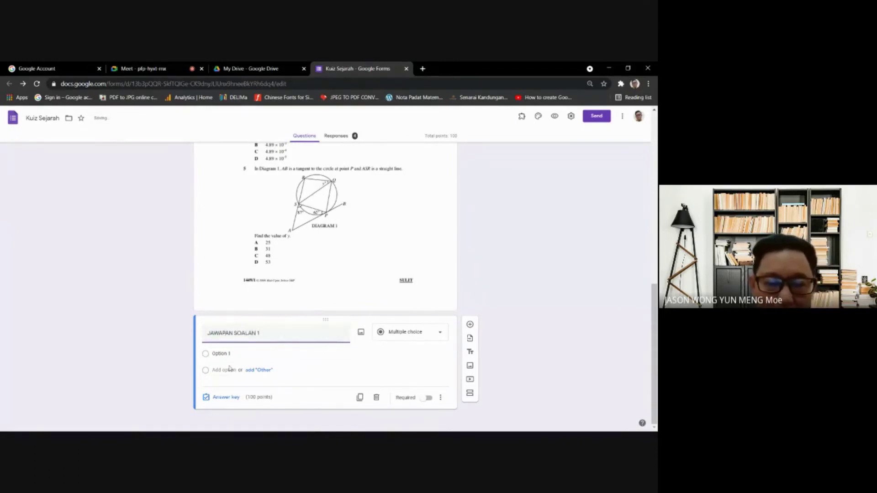
- Enter the answer choices A, B, C and D
{"action": "left_click", "coordinate": [224, 354]}
{"action": "type", "text": "A"}
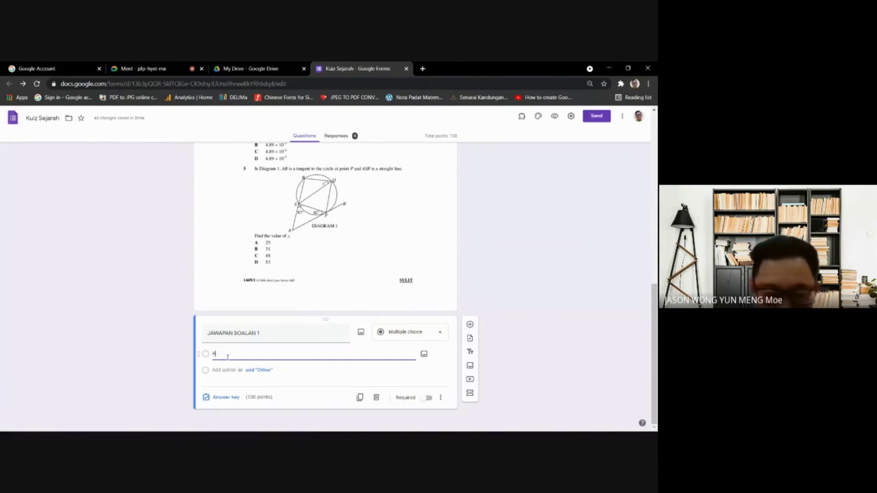
{"action": "key", "text": "Return"}
{"action": "type", "text": "B"}
{"action": "key", "text": "Return"}
{"action": "type", "text": "C"}
{"action": "key", "text": "Return"}
{"action": "type", "text": "D"}
{"action": "key", "text": "Return"}
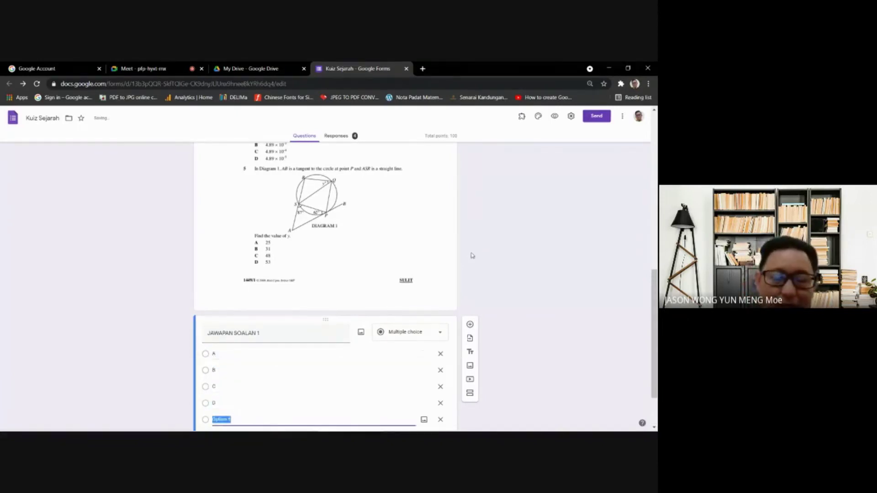
{"action": "left_click", "coordinate": [500, 284]}
{"action": "scroll", "coordinate": [531, 325], "scroll_direction": "down", "scroll_amount": 1}
{"action": "scroll", "coordinate": [532, 325], "scroll_direction": "down", "scroll_amount": 1}
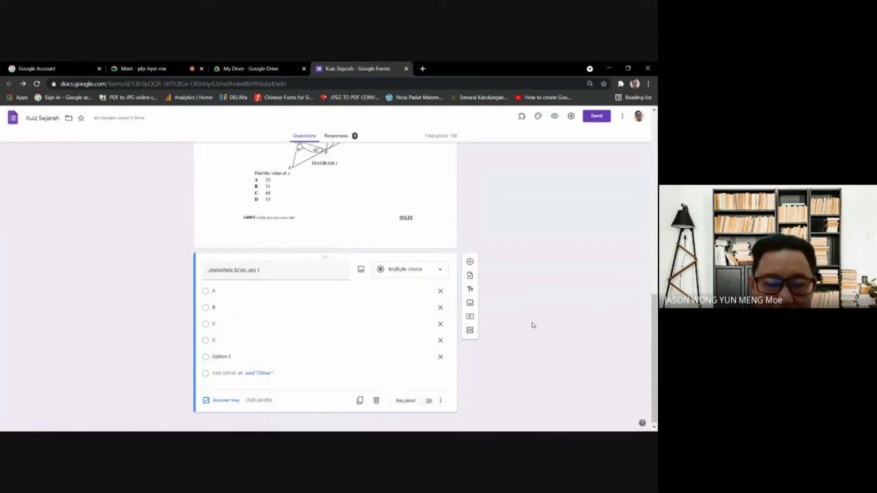
- Make it required, duplicate it, remove Option 5 from both, and rename the copy 'JAWAPAN SOALAN 2'
{"action": "left_click", "coordinate": [425, 398]}
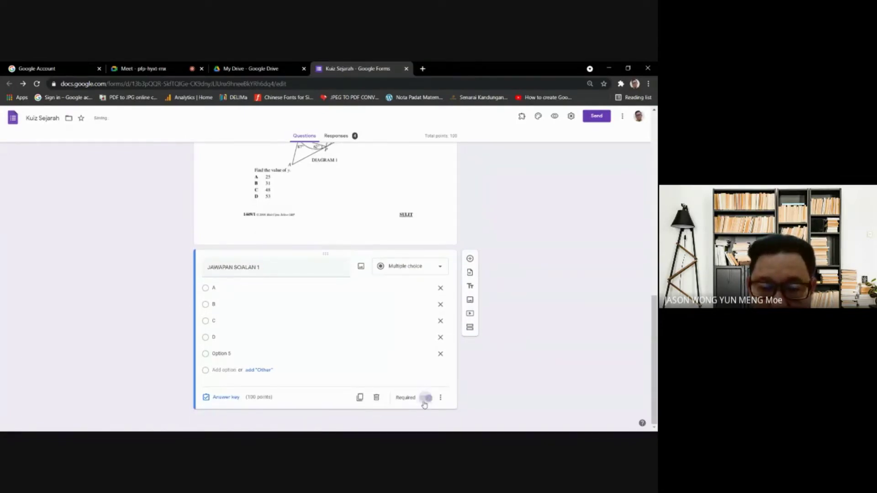
{"action": "left_click", "coordinate": [359, 397]}
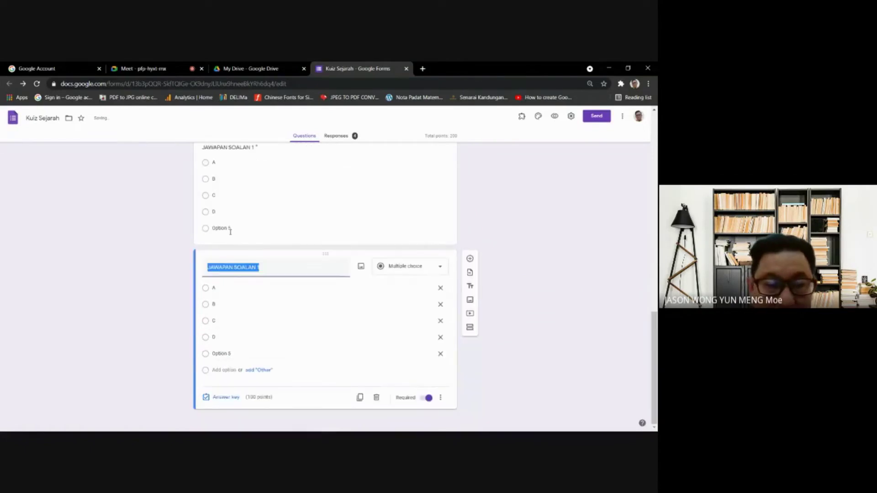
{"action": "left_click", "coordinate": [226, 228]}
{"action": "left_click", "coordinate": [441, 241]}
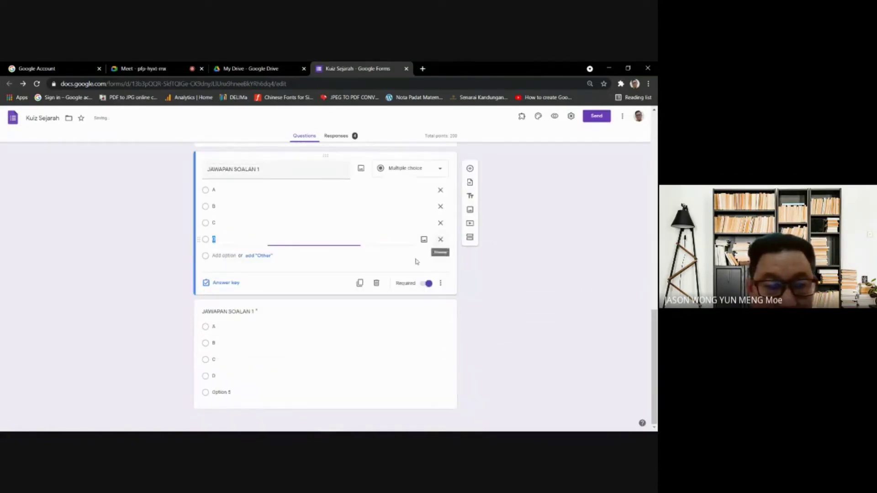
{"action": "left_click", "coordinate": [261, 315]}
{"action": "left_click", "coordinate": [272, 270]}
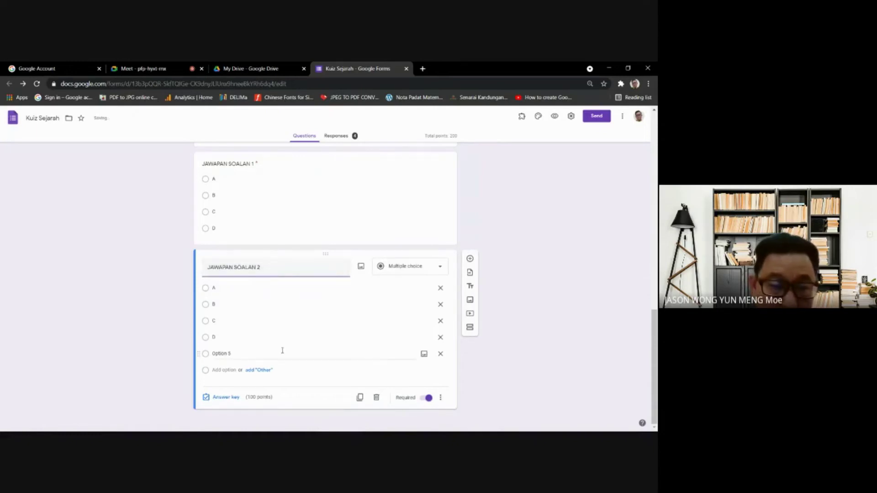
{"action": "left_click", "coordinate": [441, 357]}
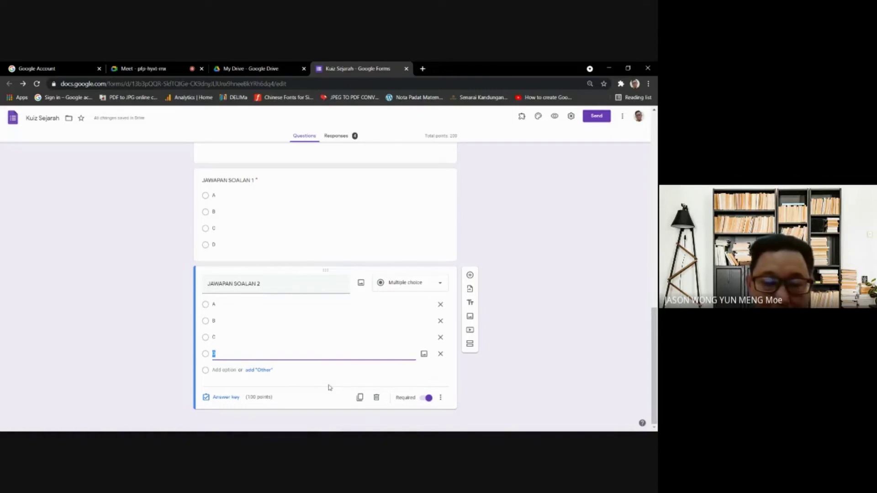
- Set JAWAPAN SOALAN 2 and JAWAPAN SOALAN 1 to 1 point each in the answer key
{"action": "left_click", "coordinate": [226, 397]}
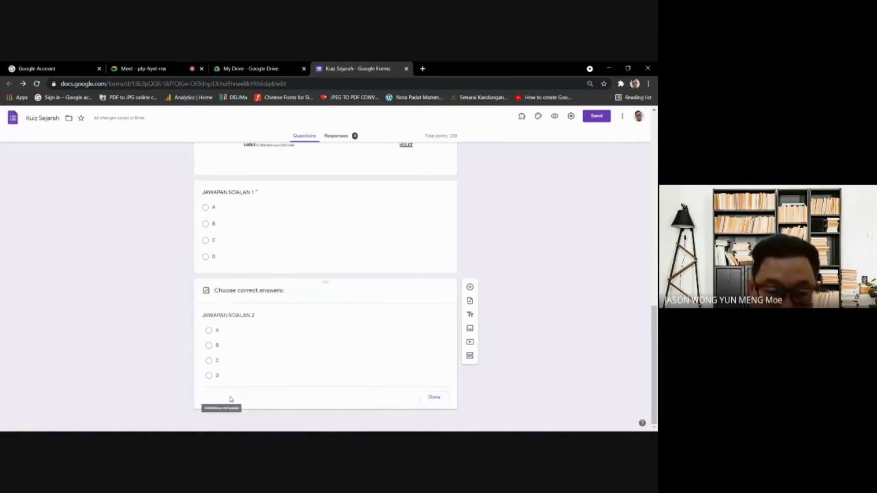
{"action": "type", "text": "1"}
{"action": "left_click", "coordinate": [433, 402]}
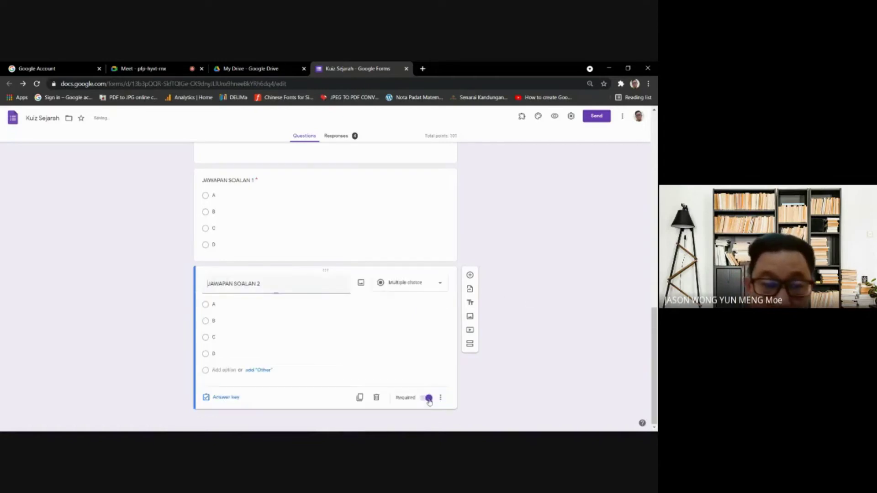
{"action": "left_click", "coordinate": [372, 195]}
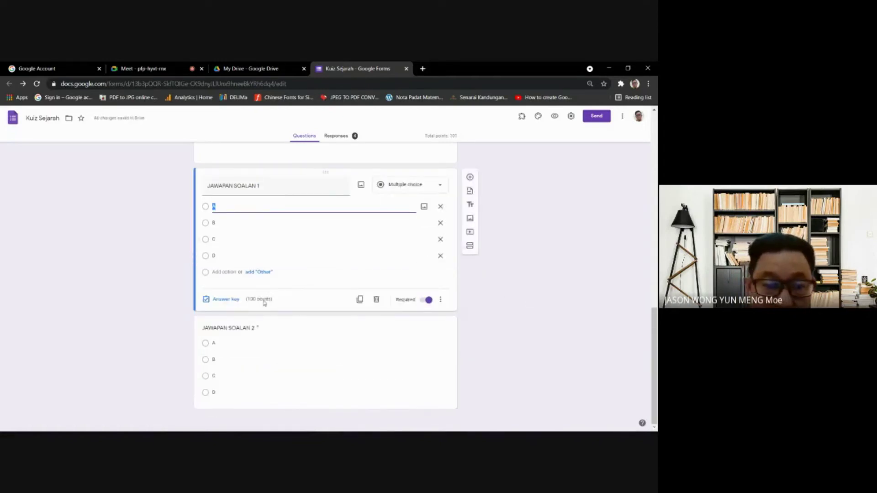
{"action": "left_click", "coordinate": [231, 300]}
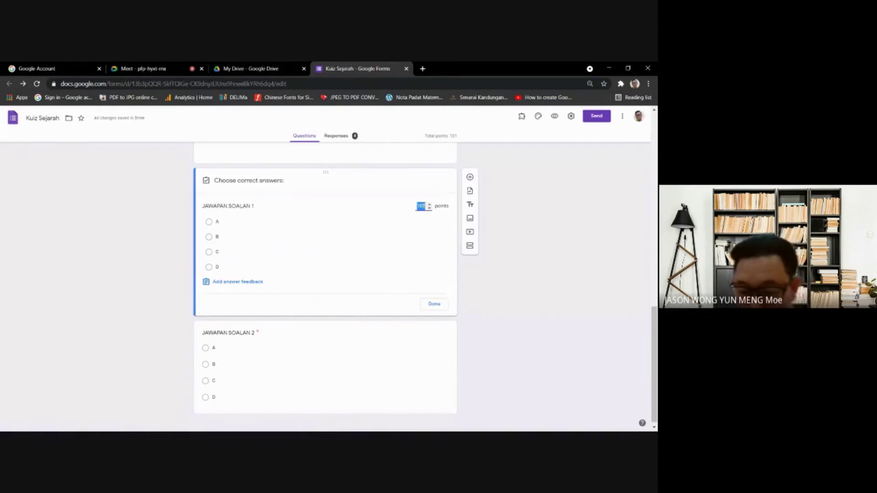
{"action": "type", "text": "1"}
{"action": "left_click", "coordinate": [434, 304]}
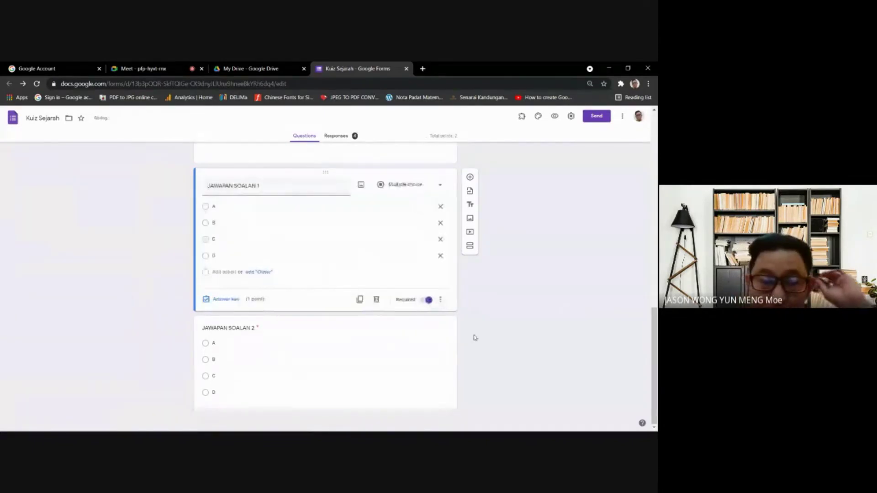
- Duplicate the question twice, renaming the copies 'JAWAPAN SOALAN 3' and 'JAWAPAN SOALAN 4'
{"action": "left_click", "coordinate": [299, 352]}
{"action": "left_click", "coordinate": [360, 399]}
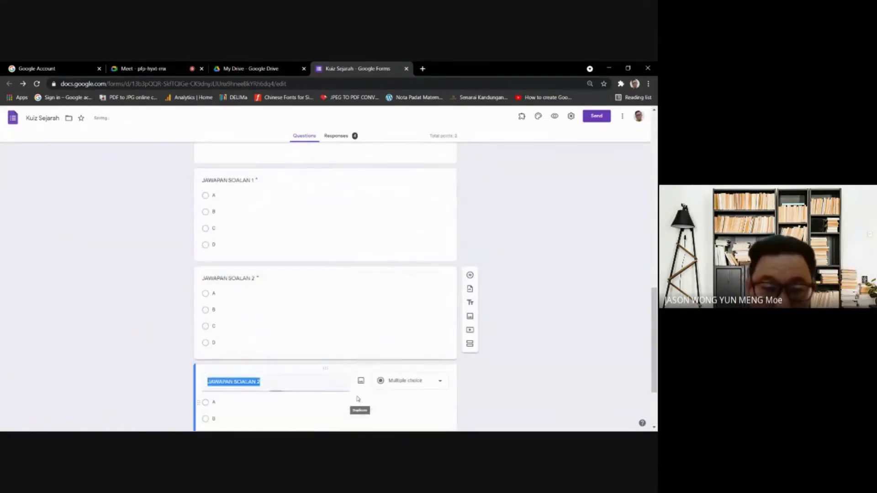
{"action": "left_click", "coordinate": [275, 384]}
{"action": "key", "text": "BackSpace"}
{"action": "type", "text": "3"}
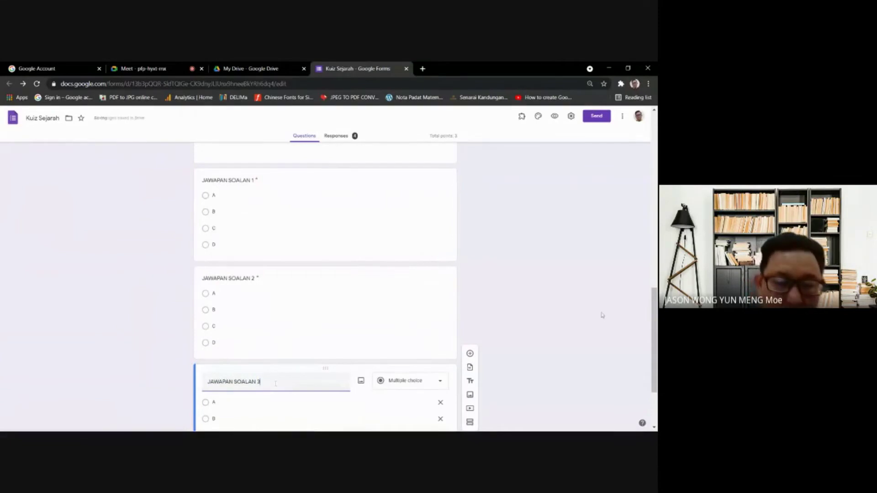
{"action": "scroll", "coordinate": [402, 372], "scroll_direction": "down", "scroll_amount": 2}
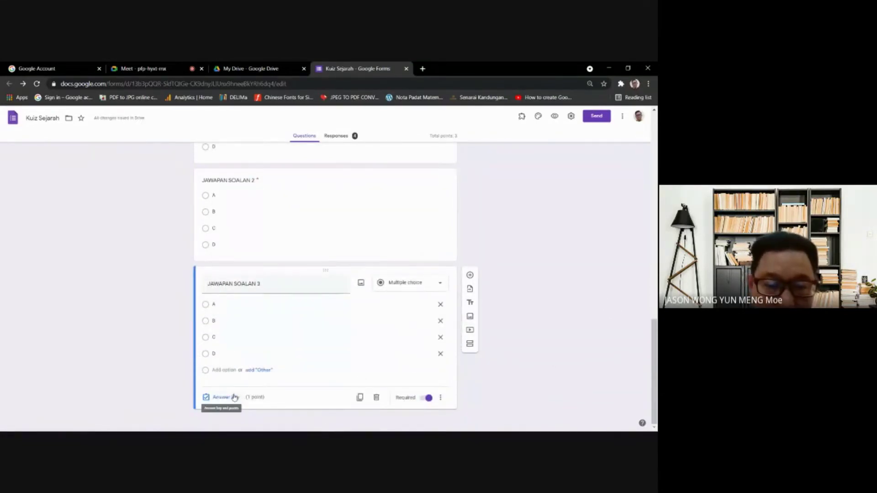
{"action": "left_click", "coordinate": [359, 398]}
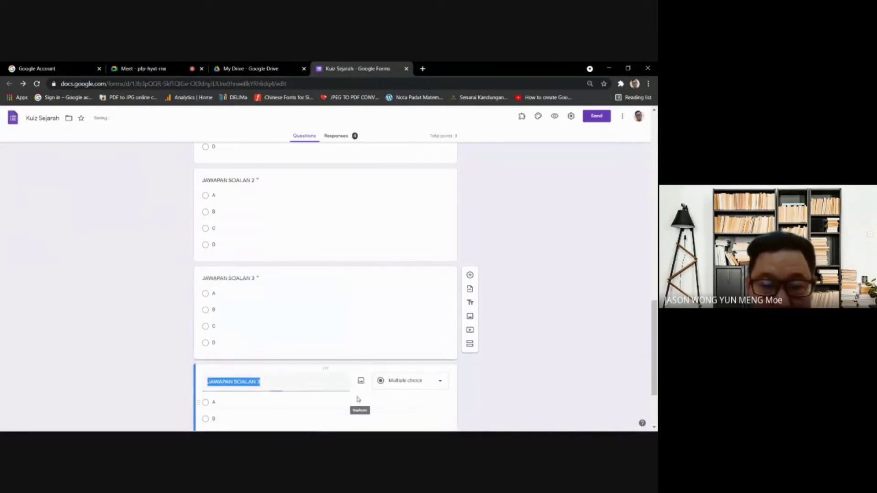
{"action": "left_click", "coordinate": [264, 381]}
{"action": "key", "text": "BackSpace"}
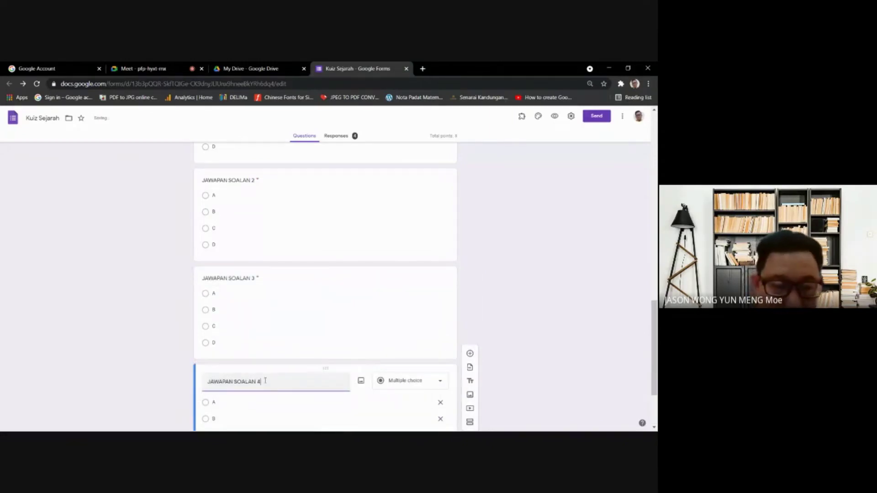
{"action": "type", "text": "4"}
{"action": "scroll", "coordinate": [464, 364], "scroll_direction": "down", "scroll_amount": 2}
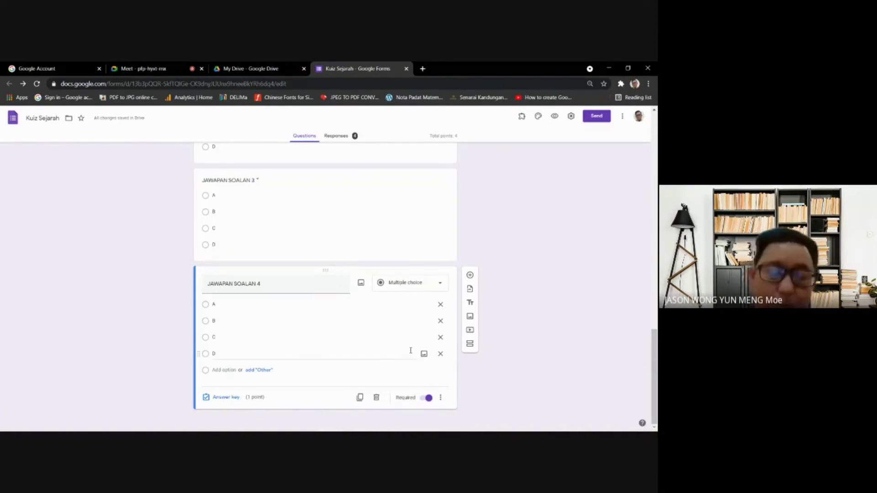
{"action": "scroll", "coordinate": [377, 315], "scroll_direction": "up", "scroll_amount": 10}
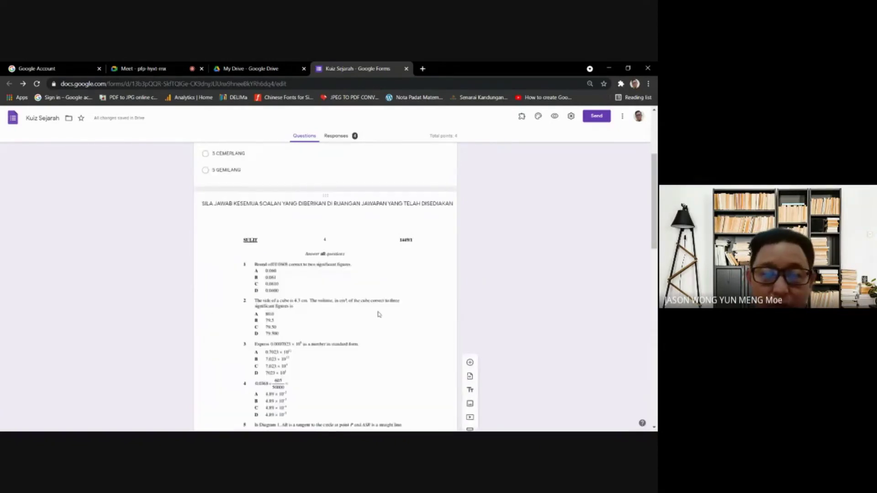
{"action": "scroll", "coordinate": [351, 236], "scroll_direction": "up", "scroll_amount": 3}
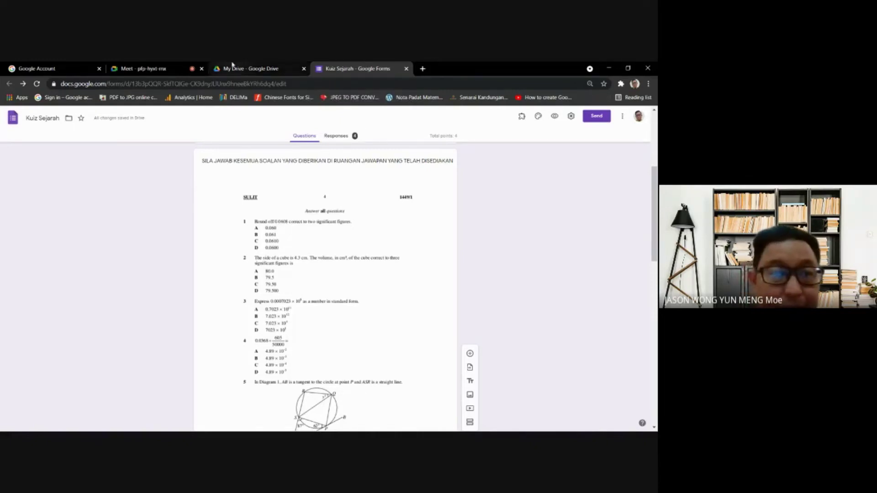
{"action": "left_click", "coordinate": [252, 68]}
{"action": "left_click", "coordinate": [358, 68]}
{"action": "scroll", "coordinate": [500, 256], "scroll_direction": "down", "scroll_amount": 15}
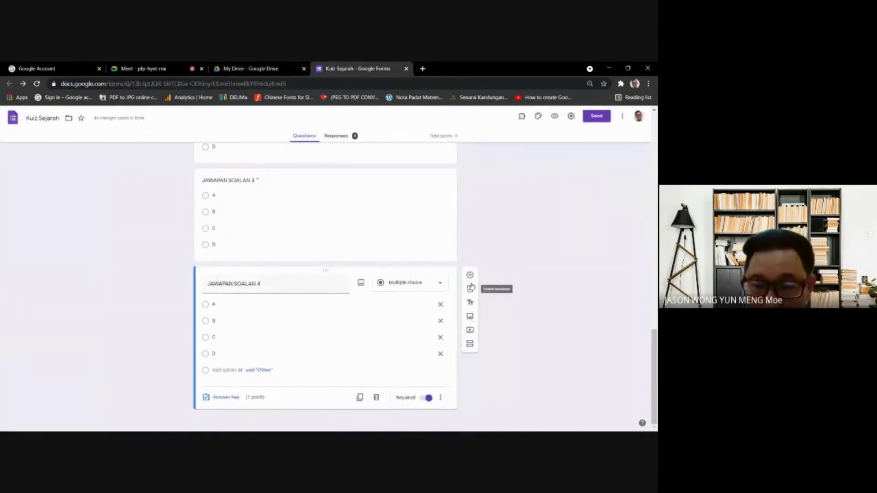
- Upload the textbook Venn-diagram photo from the Desktop ujian folder as a quiz image
{"action": "left_click", "coordinate": [471, 320]}
{"action": "left_click", "coordinate": [322, 310]}
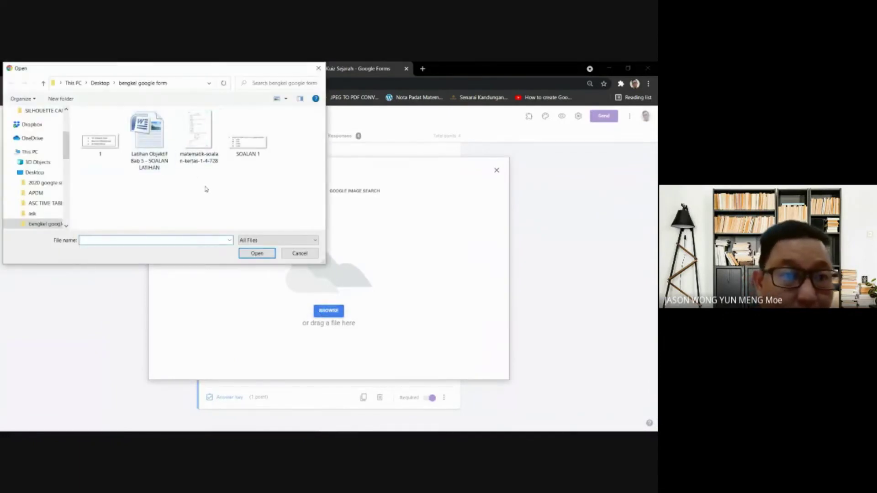
{"action": "left_click", "coordinate": [44, 84]}
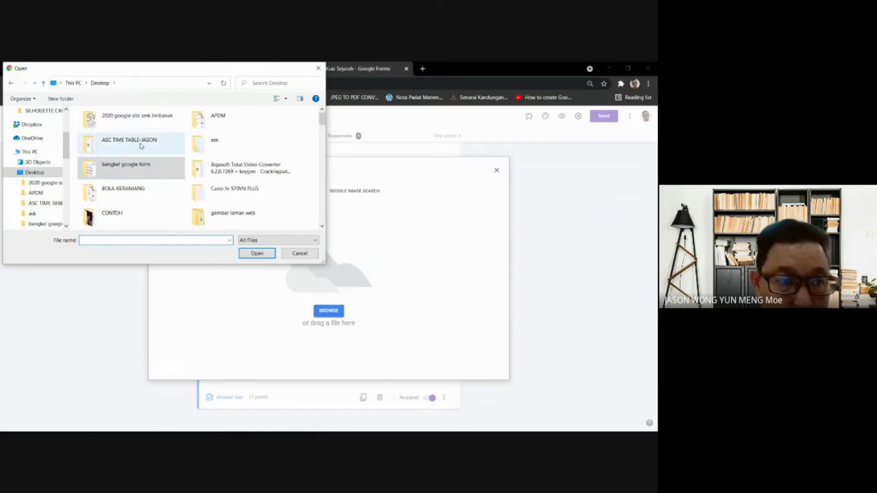
{"action": "scroll", "coordinate": [141, 145], "scroll_direction": "down", "scroll_amount": 5}
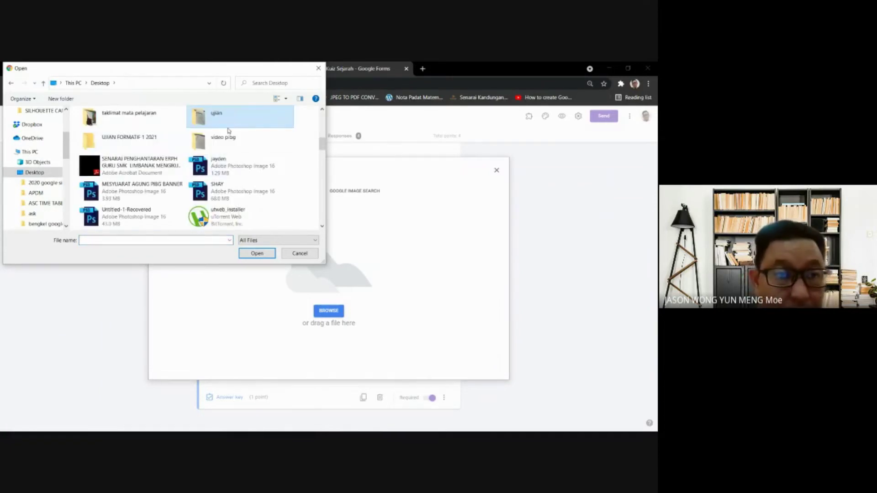
{"action": "double_click", "coordinate": [228, 126]}
{"action": "double_click", "coordinate": [103, 137]}
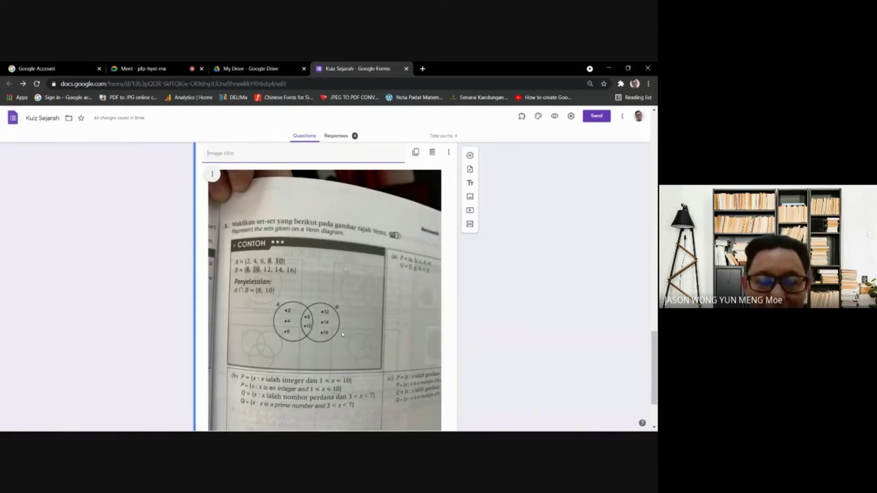
{"action": "left_click", "coordinate": [383, 303]}
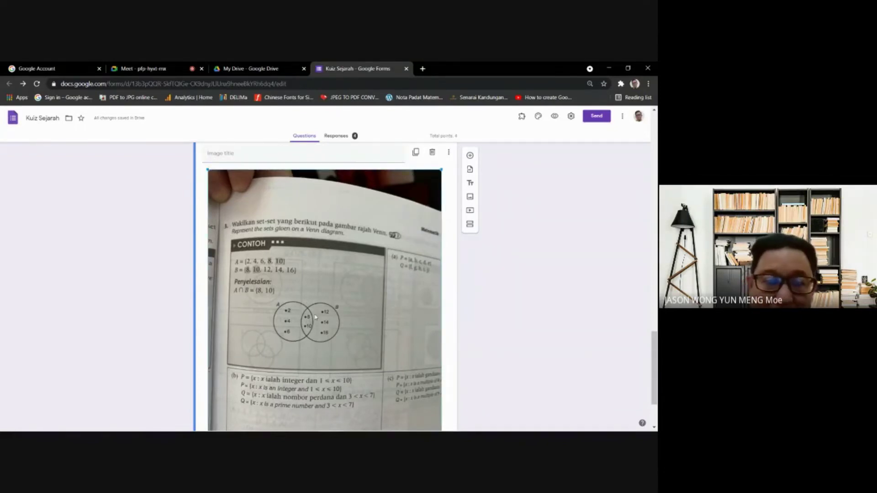
{"action": "scroll", "coordinate": [342, 301], "scroll_direction": "down", "scroll_amount": 2}
{"action": "scroll", "coordinate": [344, 261], "scroll_direction": "up", "scroll_amount": 2}
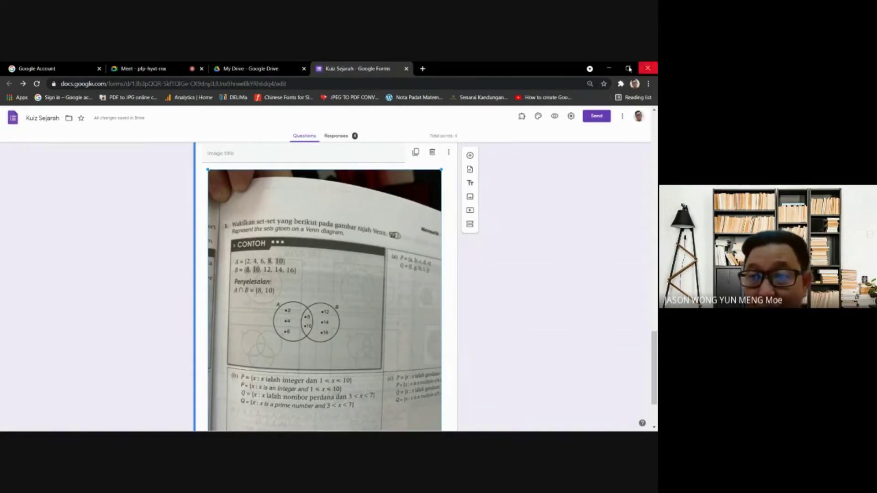
- Show the ujian folder as large icons and open the textbook photo in Photos
{"action": "left_click", "coordinate": [608, 68]}
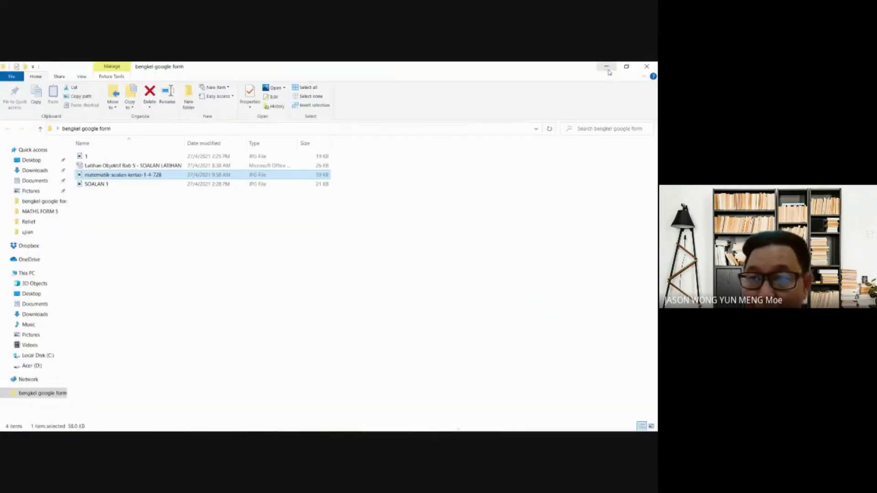
{"action": "right_click", "coordinate": [245, 210]}
{"action": "mouse_move", "coordinate": [265, 217]}
{"action": "left_click", "coordinate": [406, 226]}
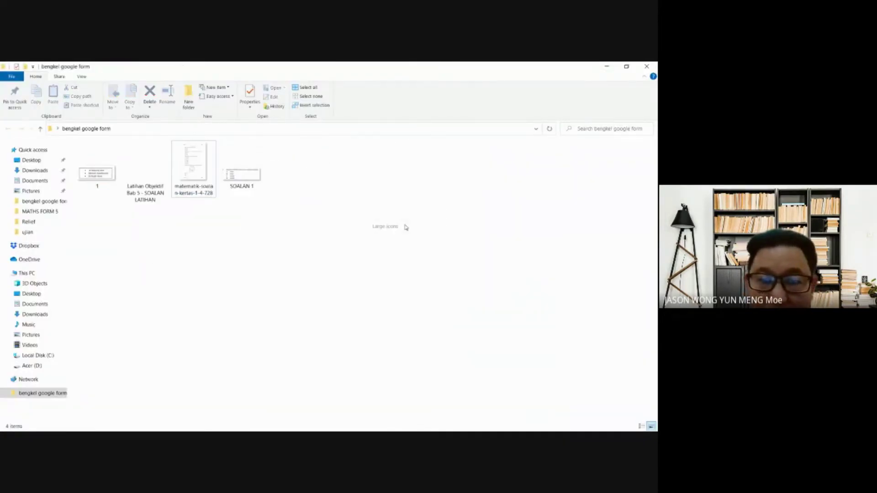
{"action": "left_click", "coordinate": [607, 67]}
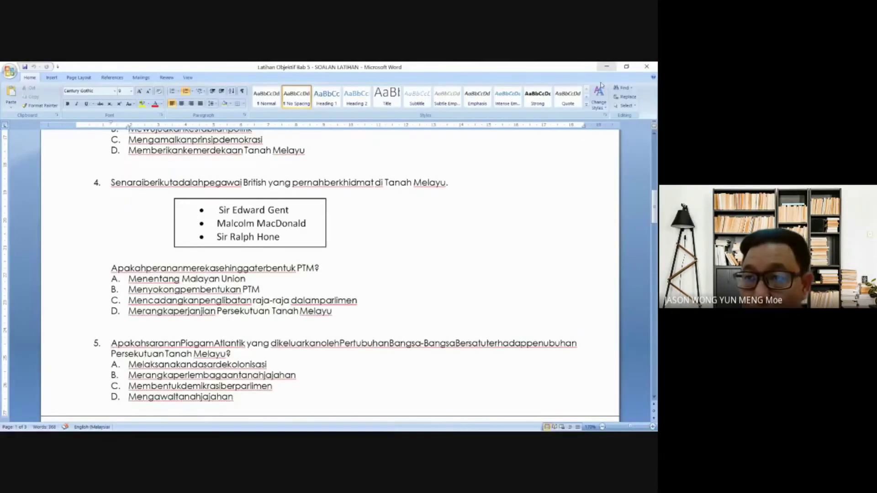
{"action": "left_click", "coordinate": [606, 67]}
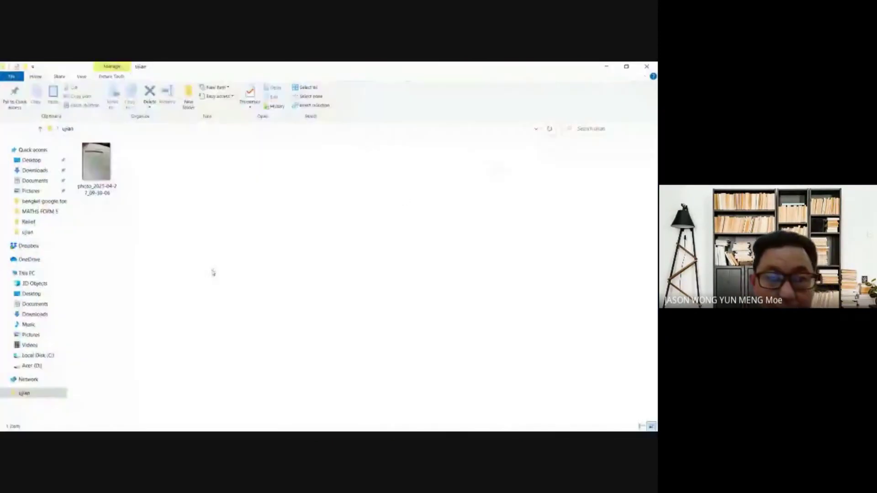
{"action": "left_click", "coordinate": [105, 168]}
{"action": "double_click", "coordinate": [105, 167]}
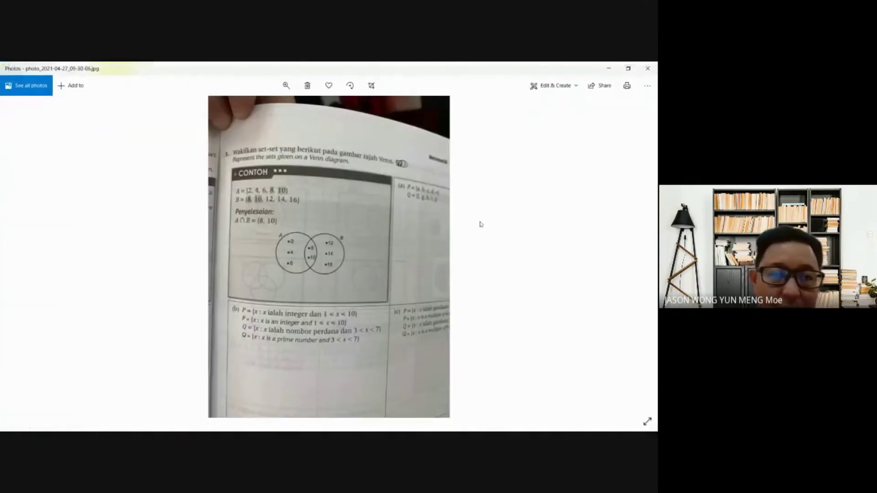
- Crop the photo to the CONTOH Venn-diagram box and save it, replacing the existing file
{"action": "left_click", "coordinate": [371, 86]}
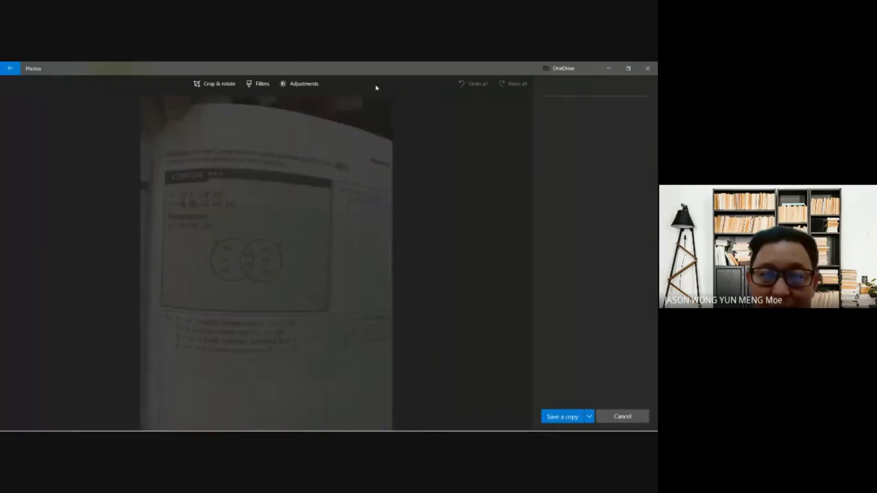
{"action": "left_click_drag", "start_coordinate": [381, 415], "coordinate": [323, 299]}
{"action": "left_click_drag", "start_coordinate": [132, 112], "coordinate": [147, 192]}
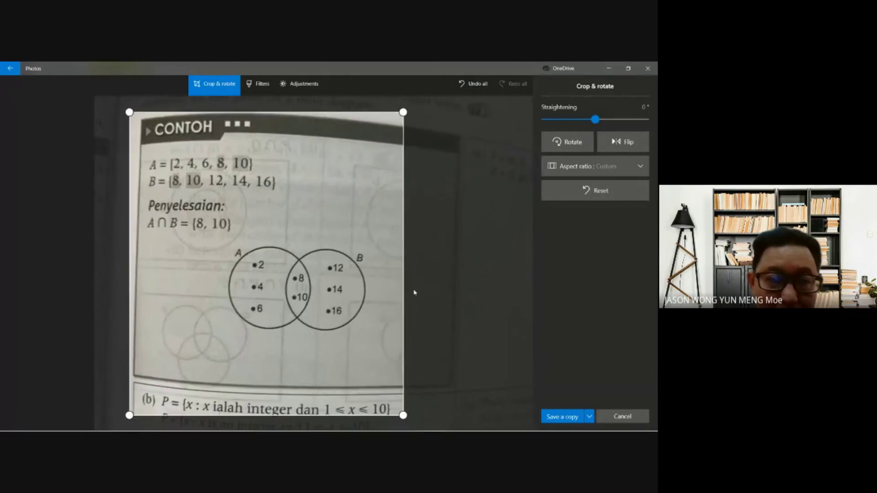
{"action": "left_click_drag", "start_coordinate": [404, 414], "coordinate": [434, 384]}
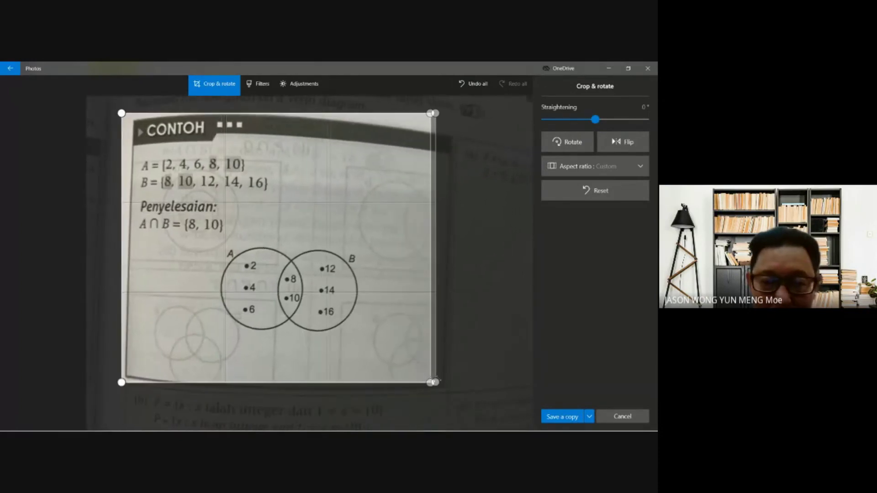
{"action": "left_click", "coordinate": [562, 417]}
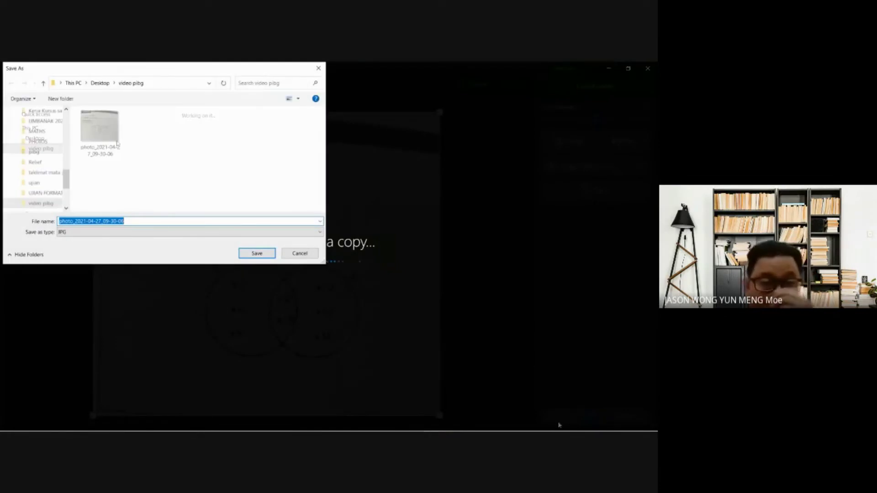
{"action": "left_click", "coordinate": [262, 255]}
{"action": "left_click", "coordinate": [349, 253]}
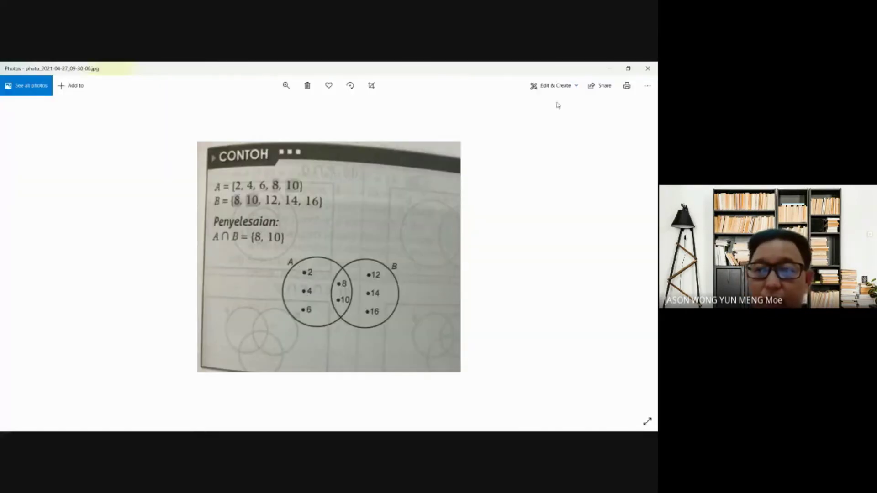
{"action": "left_click", "coordinate": [608, 69]}
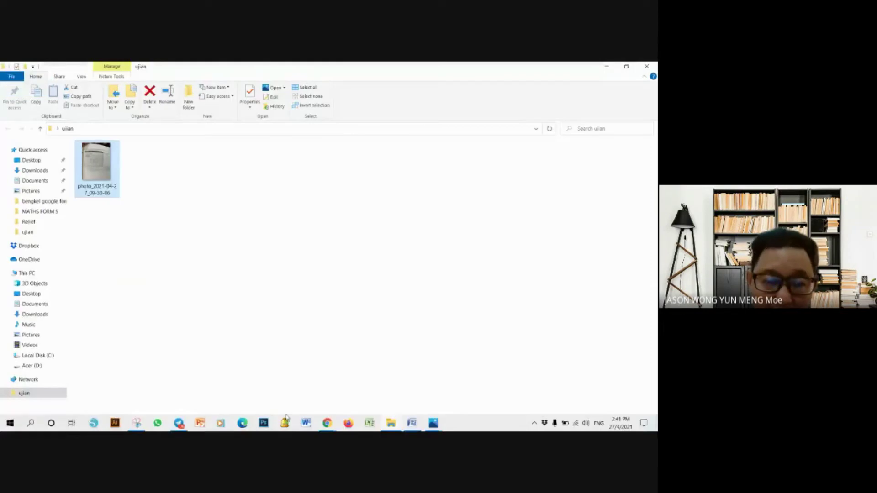
- In the Kuiz Sejarah form, upload the textbook photo from the ujian folder as an image item
{"action": "left_click", "coordinate": [327, 424]}
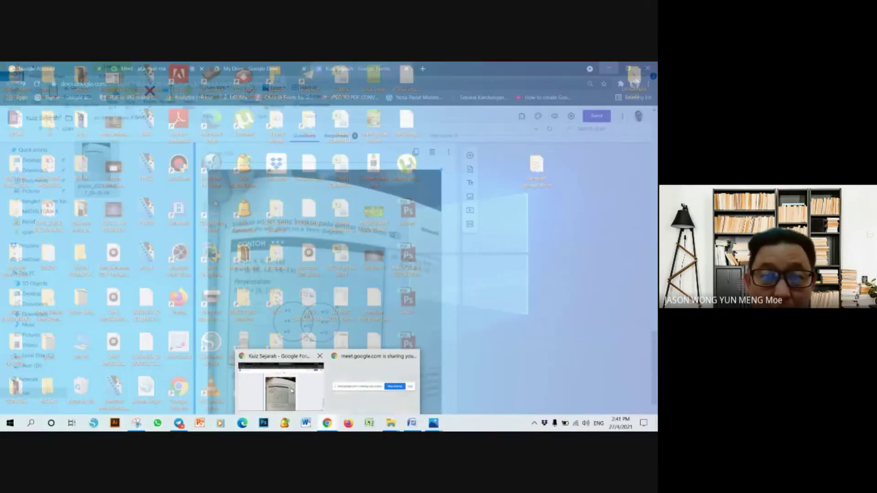
{"action": "left_click", "coordinate": [280, 386]}
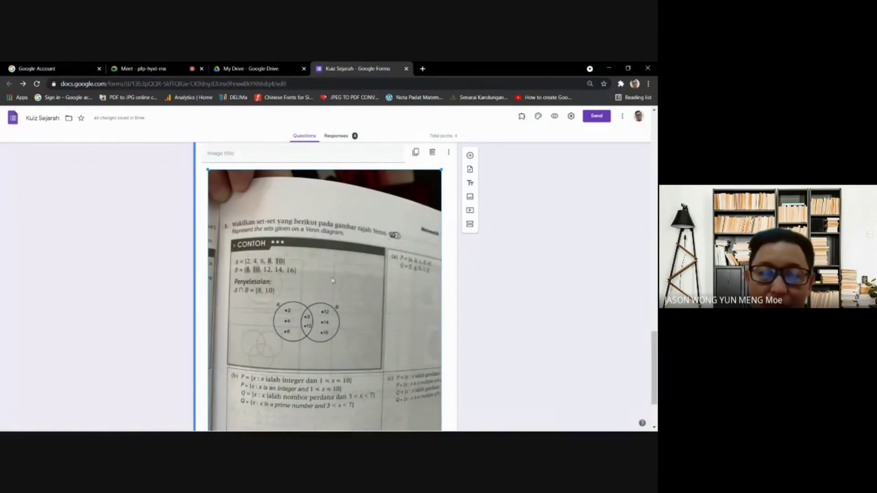
{"action": "scroll", "coordinate": [440, 209], "scroll_direction": "up", "scroll_amount": 1}
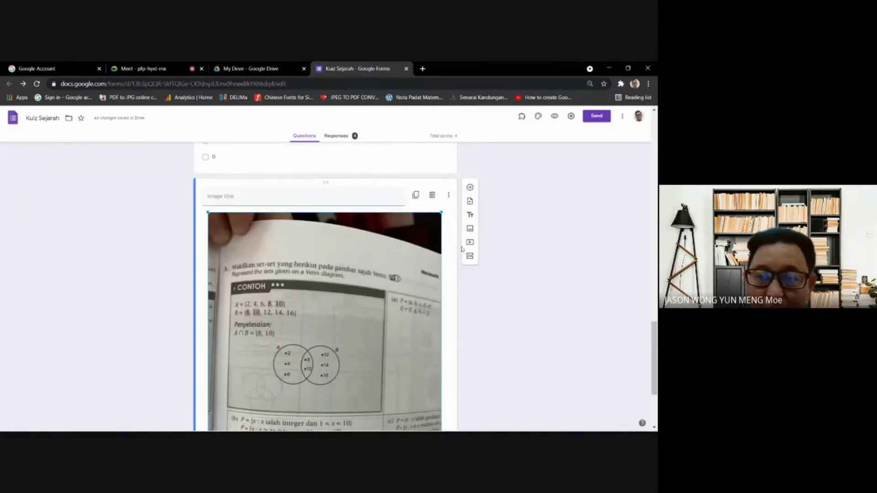
{"action": "left_click", "coordinate": [469, 229]}
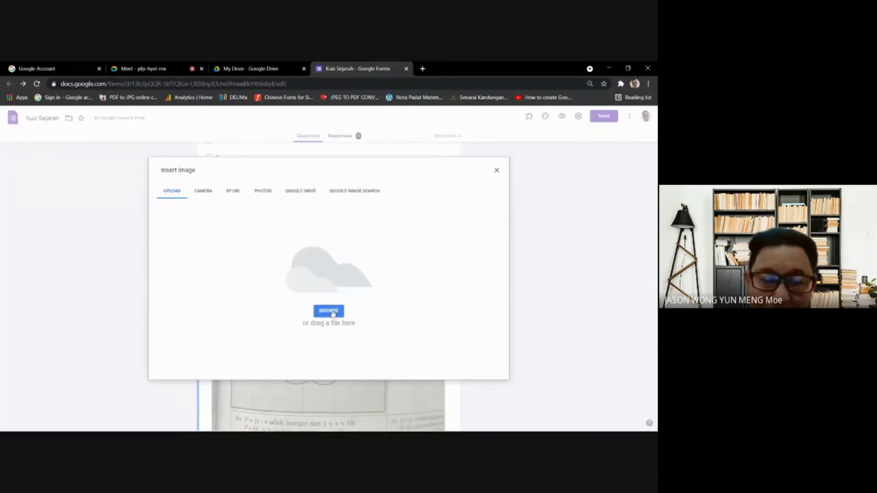
{"action": "left_click", "coordinate": [328, 311]}
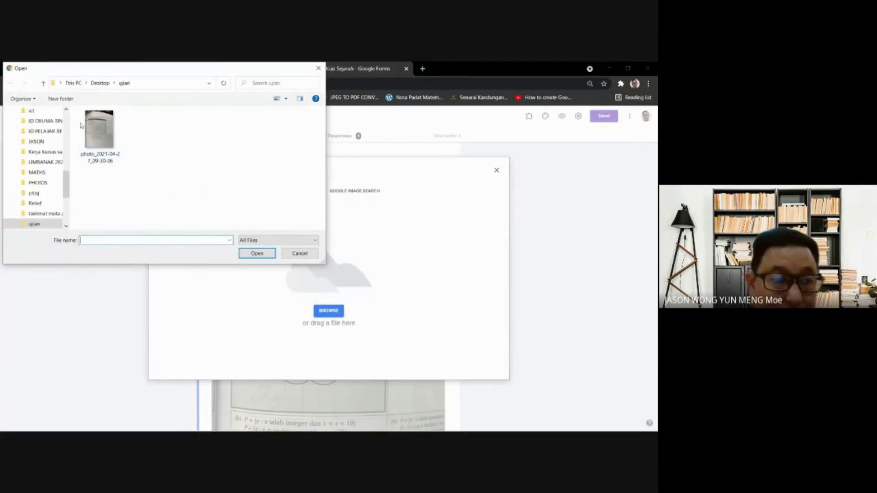
{"action": "left_click", "coordinate": [108, 146]}
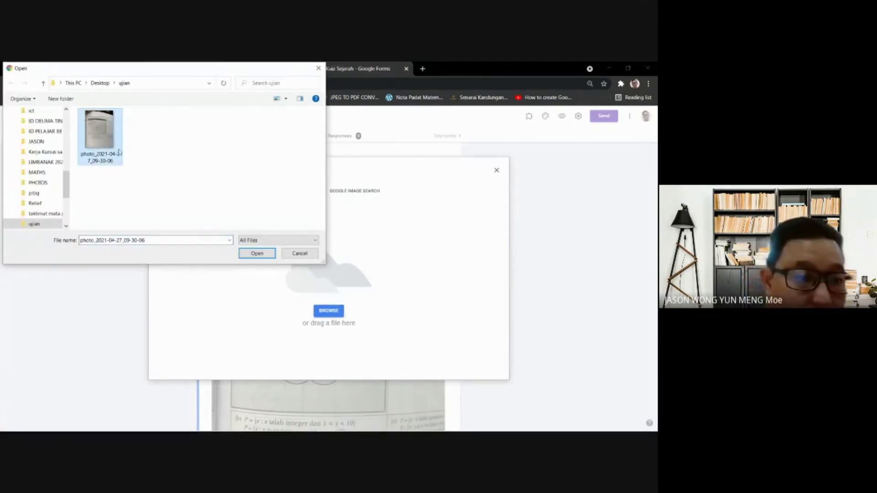
{"action": "double_click", "coordinate": [105, 145]}
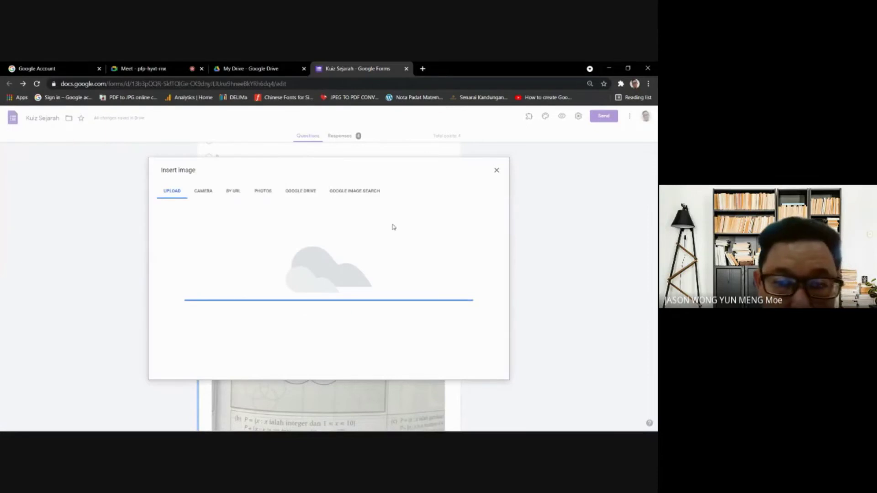
- Check the photo in Photos, minimize it, and select the second image item in the form
{"action": "mouse_move", "coordinate": [410, 428]}
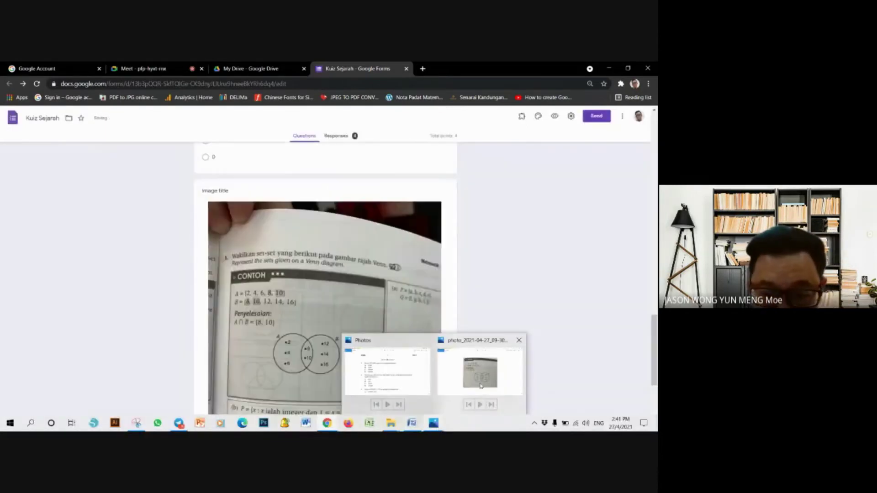
{"action": "left_click", "coordinate": [480, 386]}
{"action": "right_click", "coordinate": [384, 196]}
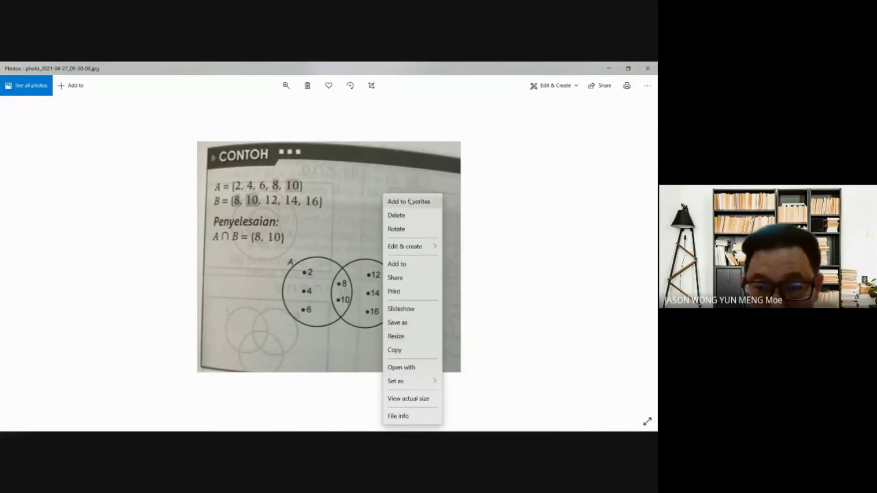
{"action": "left_click", "coordinate": [495, 161]}
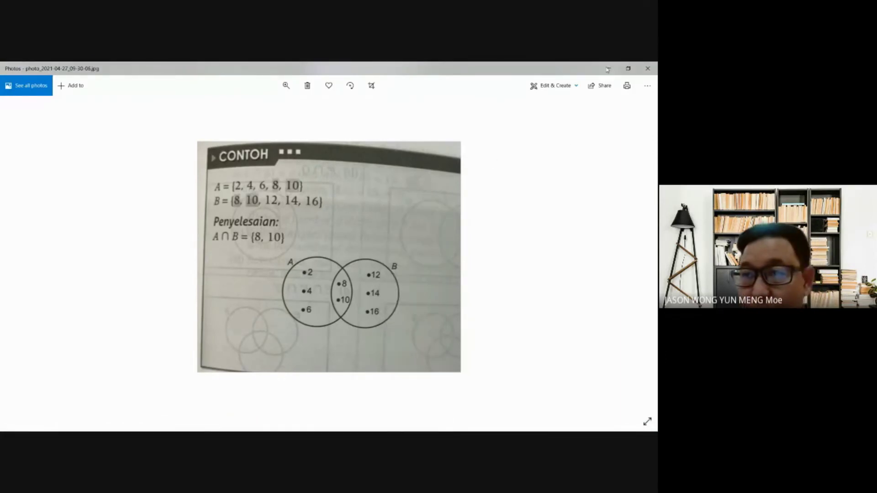
{"action": "left_click", "coordinate": [607, 68]}
{"action": "scroll", "coordinate": [381, 305], "scroll_direction": "down", "scroll_amount": 10}
{"action": "scroll", "coordinate": [382, 305], "scroll_direction": "down", "scroll_amount": 4}
{"action": "scroll", "coordinate": [381, 305], "scroll_direction": "up", "scroll_amount": 6}
{"action": "scroll", "coordinate": [382, 304], "scroll_direction": "down", "scroll_amount": 5}
{"action": "left_click", "coordinate": [383, 297]}
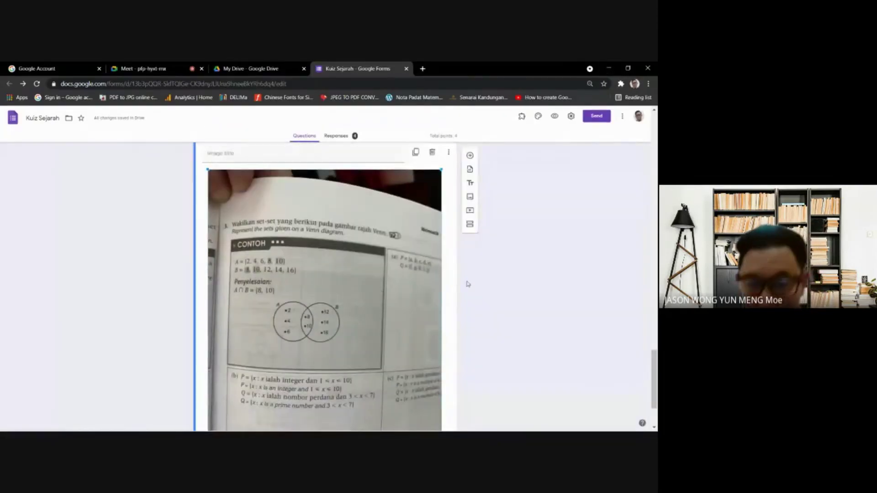
- Delete the selected image item and choose to replace the remaining card's image
{"action": "left_click", "coordinate": [433, 153]}
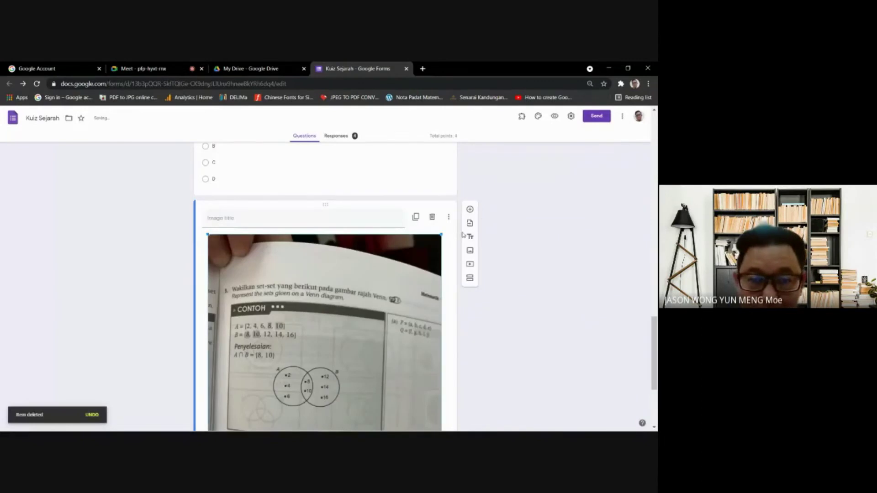
{"action": "left_click", "coordinate": [298, 276]}
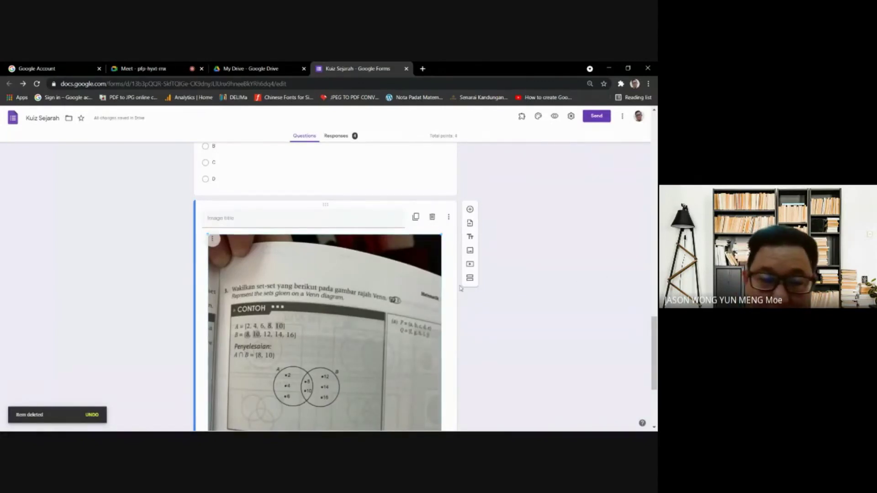
{"action": "left_click", "coordinate": [216, 239]}
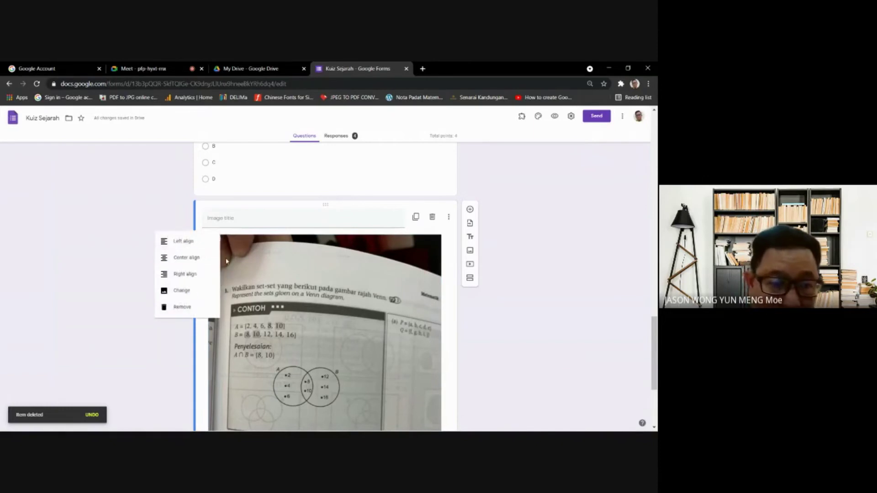
{"action": "left_click", "coordinate": [187, 292]}
- Browse to the Desktop video pibg folder, then cancel the file picker and close the Insert image dialog
{"action": "left_click", "coordinate": [330, 310]}
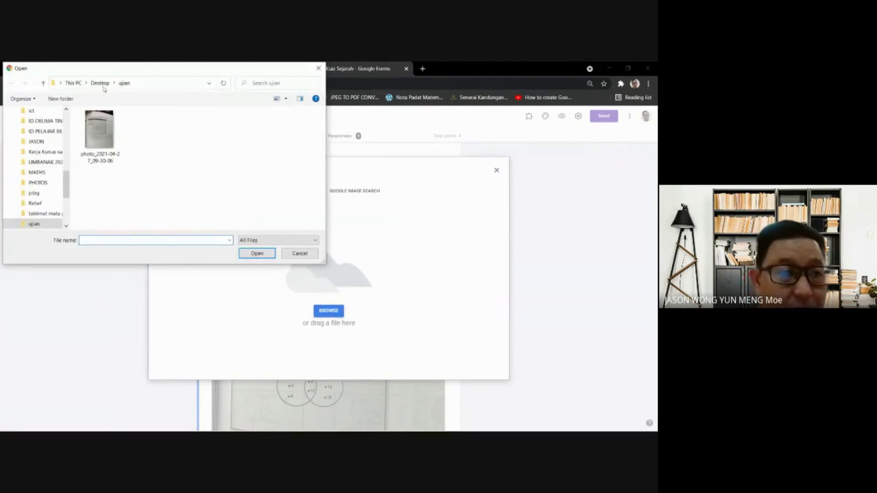
{"action": "left_click", "coordinate": [100, 83]}
{"action": "scroll", "coordinate": [236, 191], "scroll_direction": "down", "scroll_amount": 3}
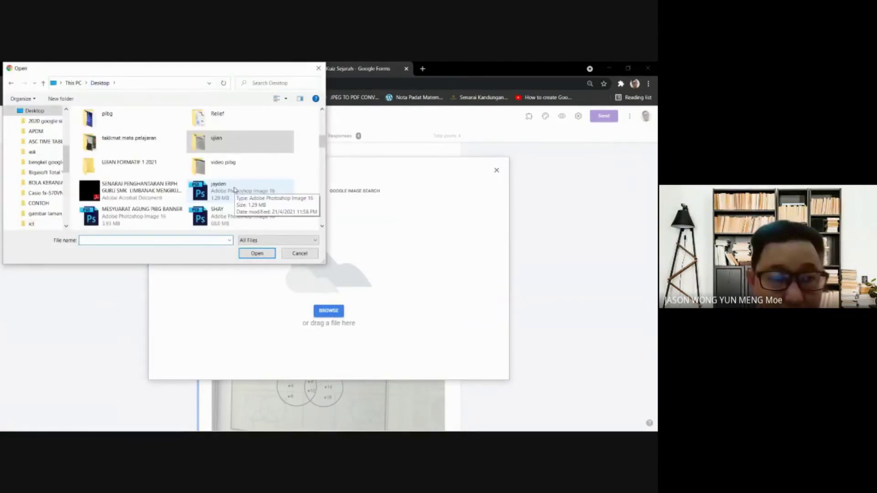
{"action": "left_click", "coordinate": [230, 169]}
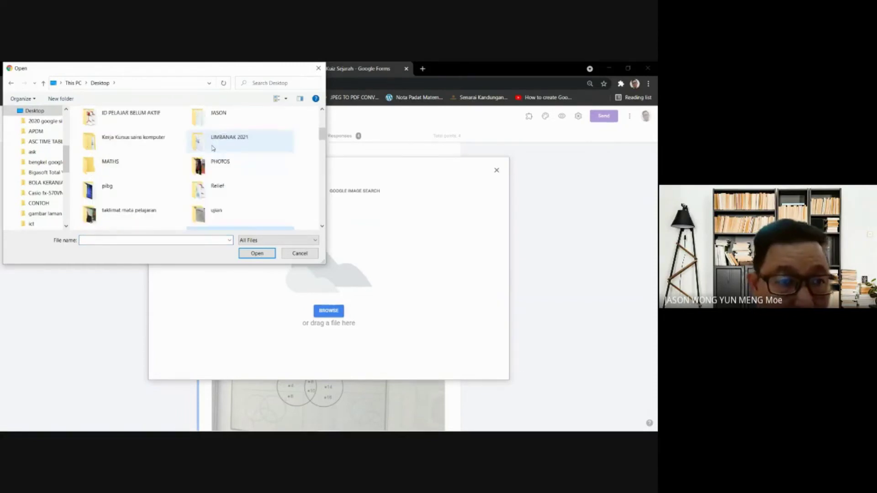
{"action": "scroll", "coordinate": [213, 148], "scroll_direction": "up", "scroll_amount": 1}
{"action": "scroll", "coordinate": [213, 149], "scroll_direction": "down", "scroll_amount": 1}
{"action": "scroll", "coordinate": [220, 147], "scroll_direction": "up", "scroll_amount": 2}
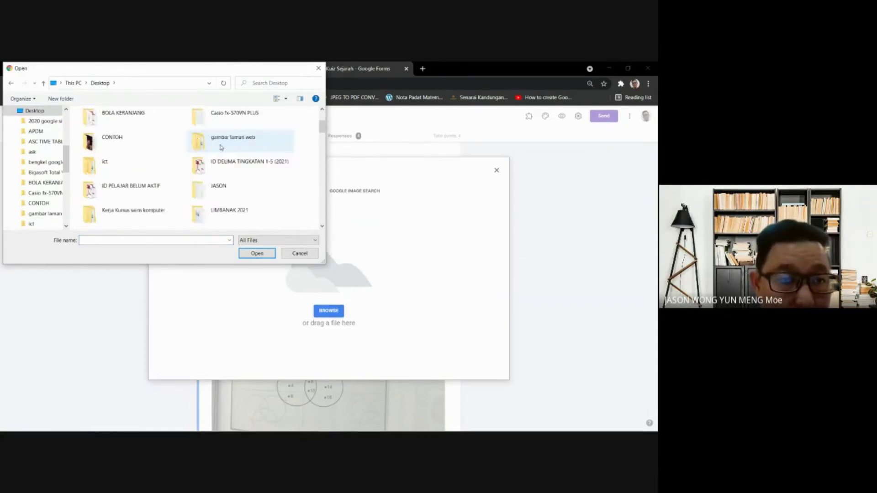
{"action": "scroll", "coordinate": [220, 147], "scroll_direction": "down", "scroll_amount": 2}
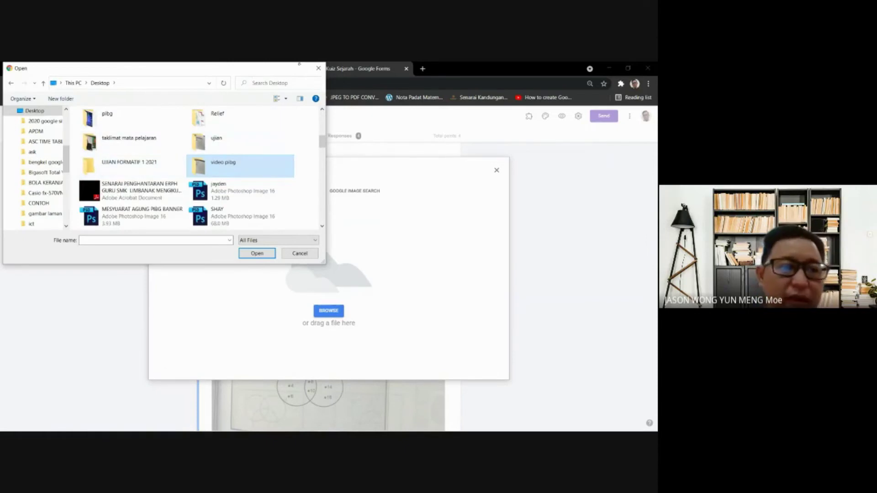
{"action": "left_click", "coordinate": [319, 68]}
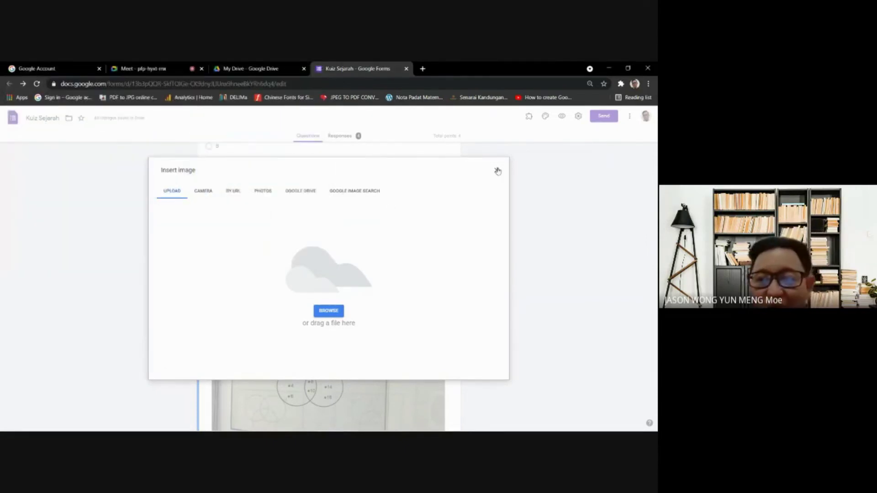
{"action": "left_click", "coordinate": [498, 171]}
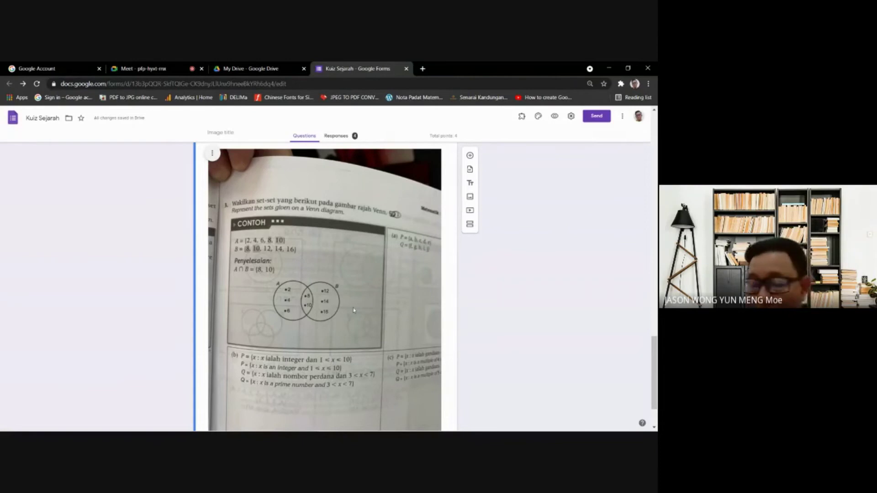
{"action": "scroll", "coordinate": [331, 339], "scroll_direction": "down", "scroll_amount": 1}
{"action": "scroll", "coordinate": [375, 355], "scroll_direction": "down", "scroll_amount": 1}
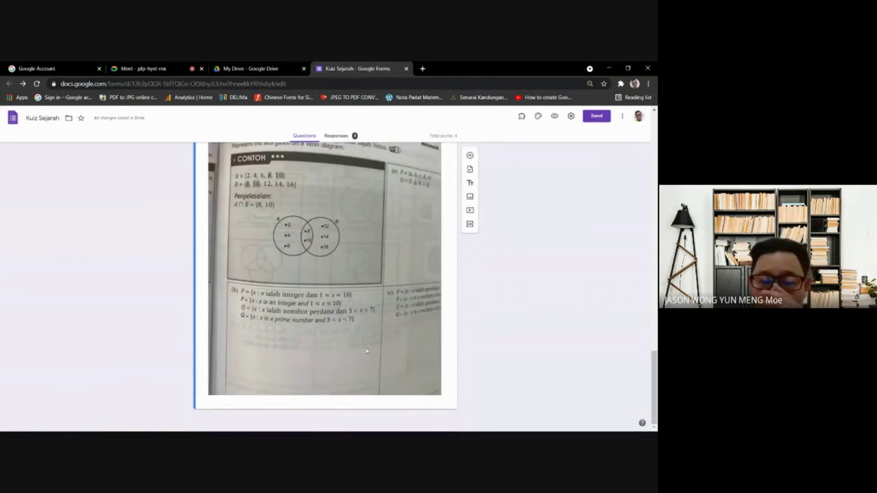
{"action": "scroll", "coordinate": [497, 296], "scroll_direction": "up", "scroll_amount": 10}
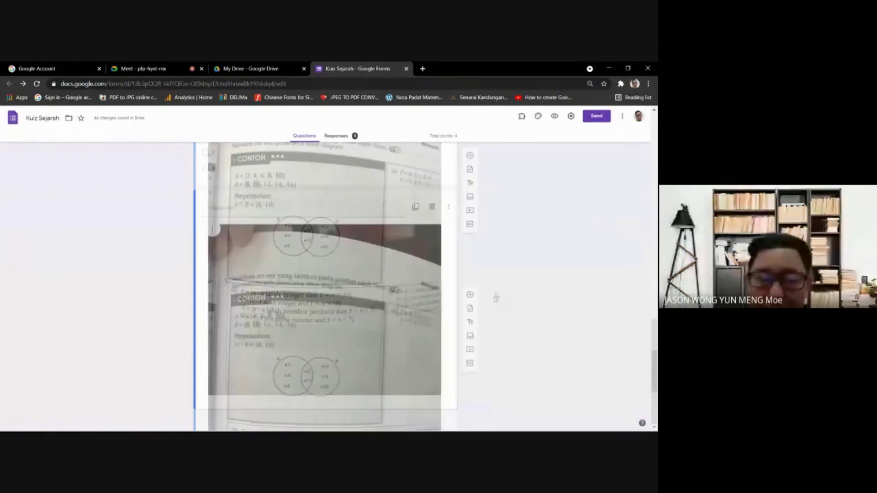
{"action": "scroll", "coordinate": [497, 296], "scroll_direction": "up", "scroll_amount": 10}
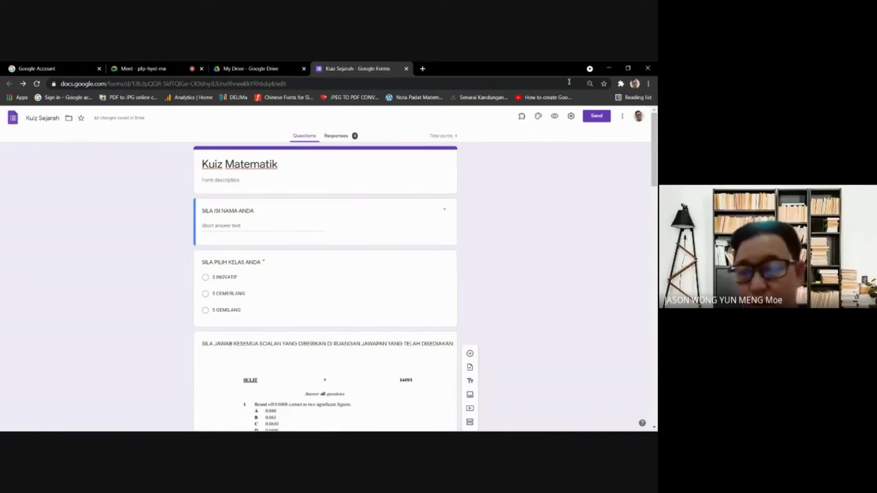
- Save settings with grades released immediately, showing missed questions, correct answers and point values
{"action": "left_click", "coordinate": [570, 116]}
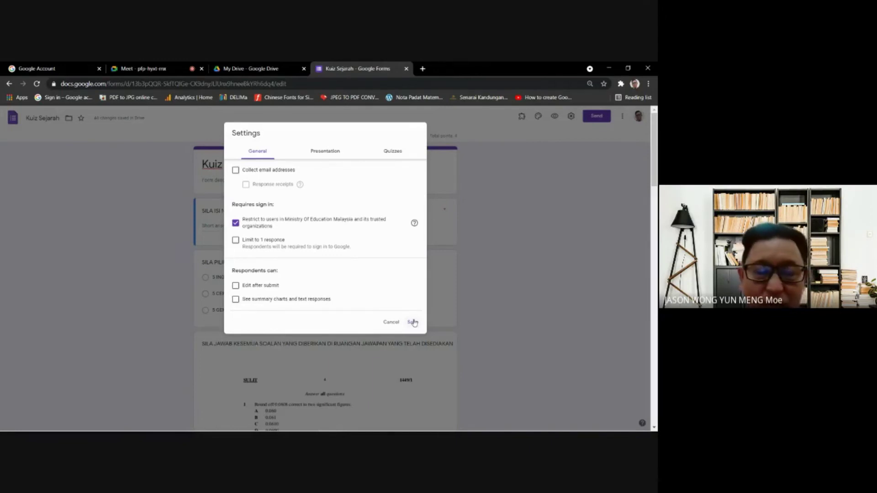
{"action": "left_click", "coordinate": [413, 322]}
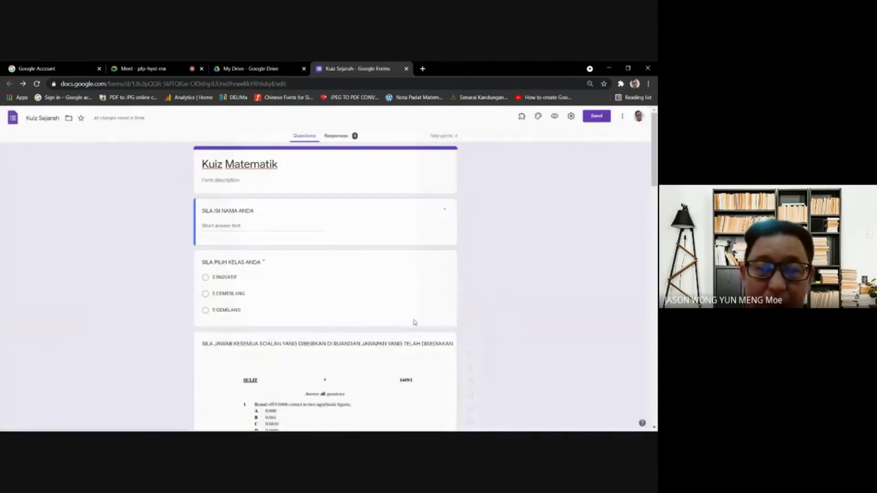
{"action": "left_click", "coordinate": [571, 117]}
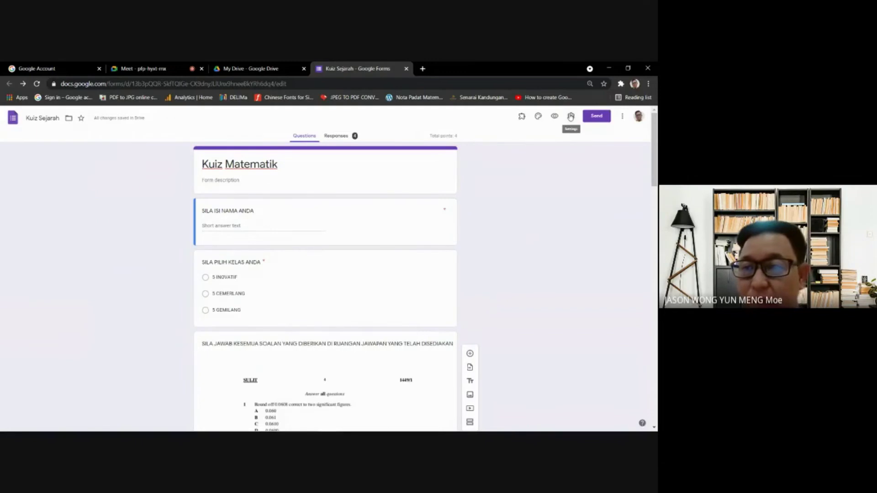
{"action": "left_click", "coordinate": [394, 153]}
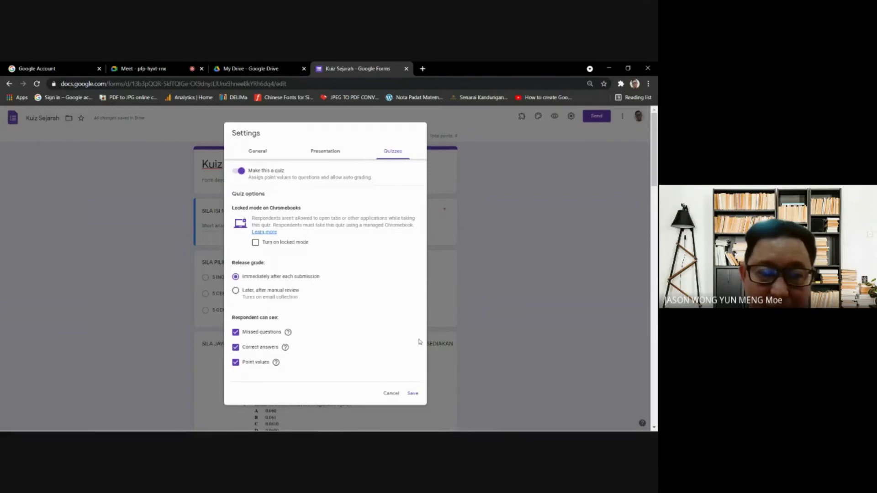
{"action": "left_click", "coordinate": [412, 395]}
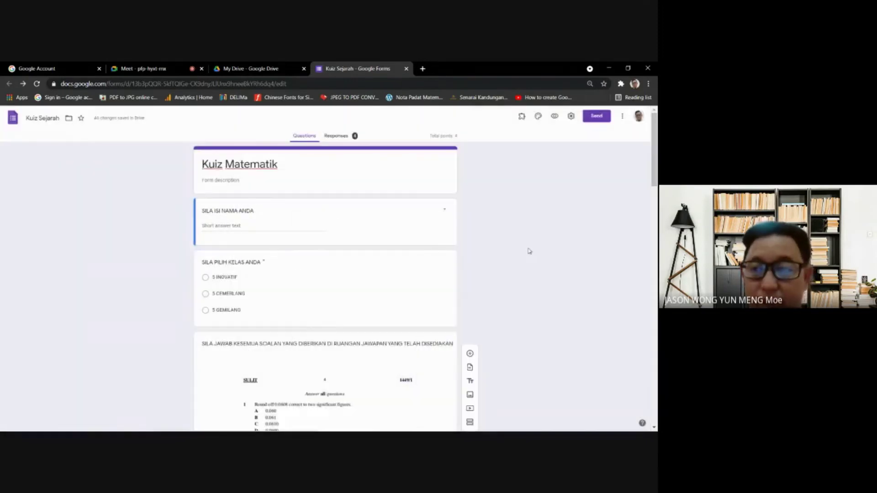
- Generate a pre-filled link for Kuiz Matematik from the More menu and copy it
{"action": "left_click", "coordinate": [623, 117]}
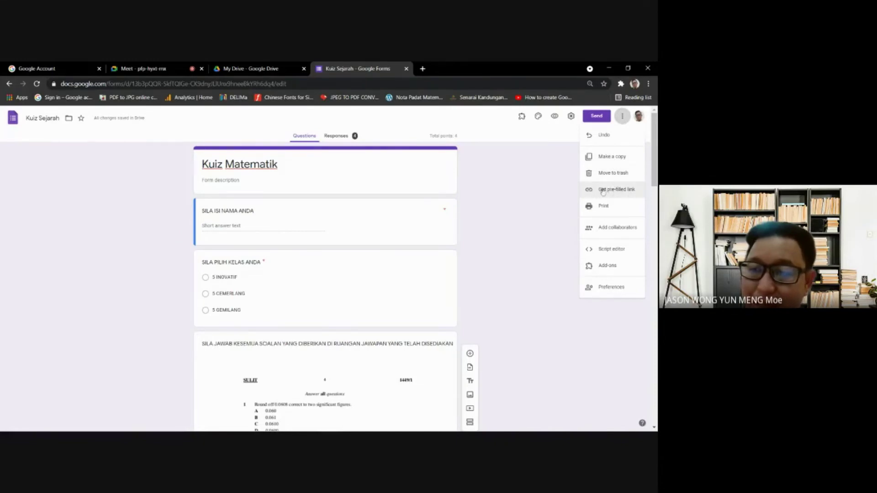
{"action": "left_click", "coordinate": [604, 194]}
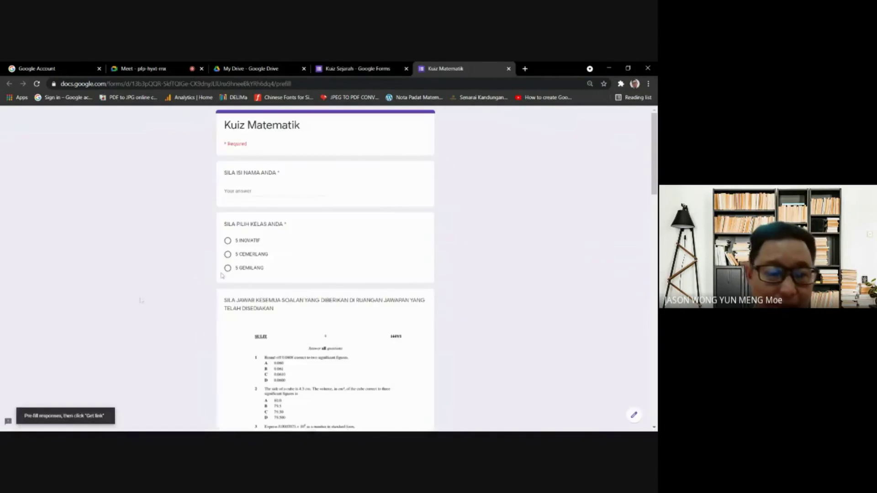
{"action": "scroll", "coordinate": [297, 262], "scroll_direction": "down", "scroll_amount": 10}
{"action": "scroll", "coordinate": [297, 262], "scroll_direction": "down", "scroll_amount": 10}
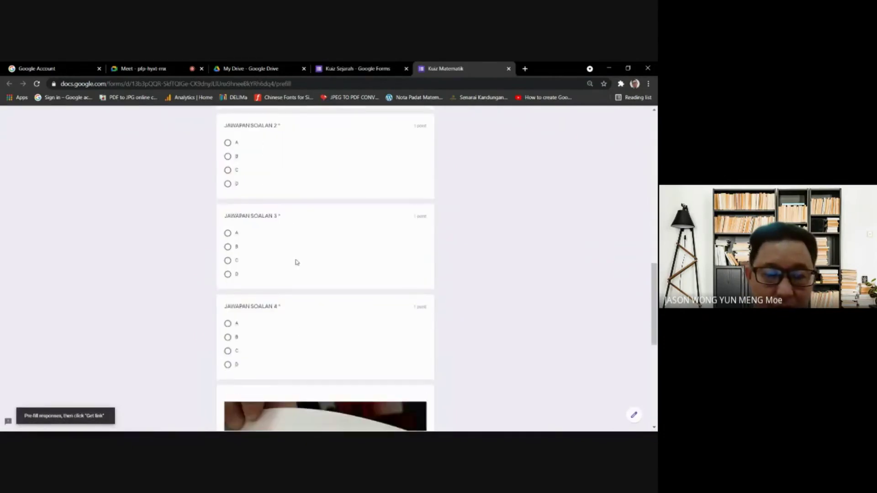
{"action": "left_click", "coordinate": [239, 377]}
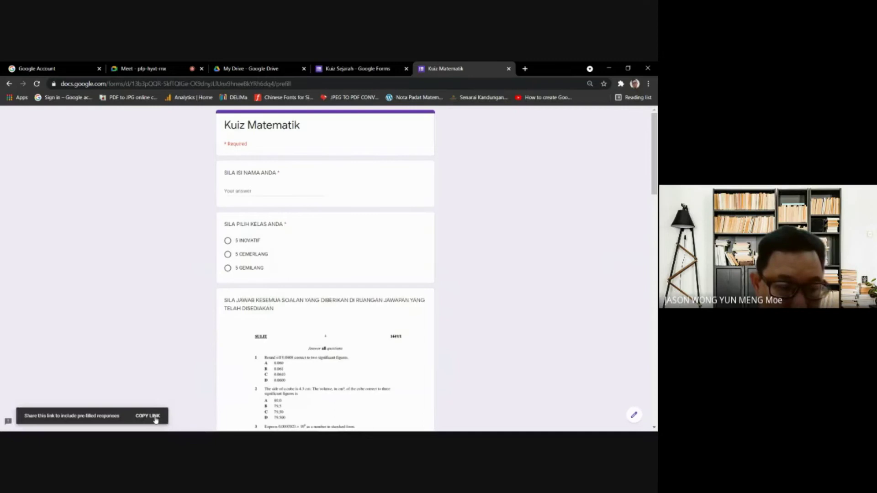
{"action": "left_click", "coordinate": [155, 416]}
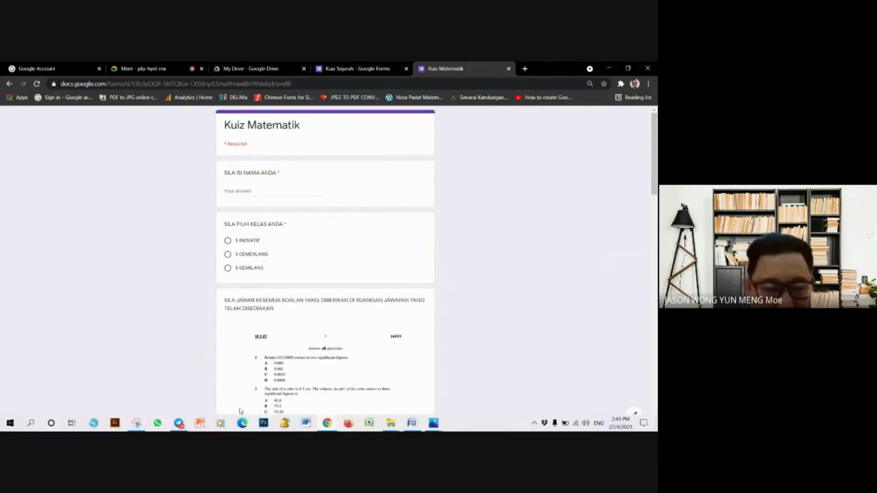
- Send the copied Kuiz Matematik link to Telegram's Saved Messages and open it in the browser
{"action": "left_click", "coordinate": [181, 425]}
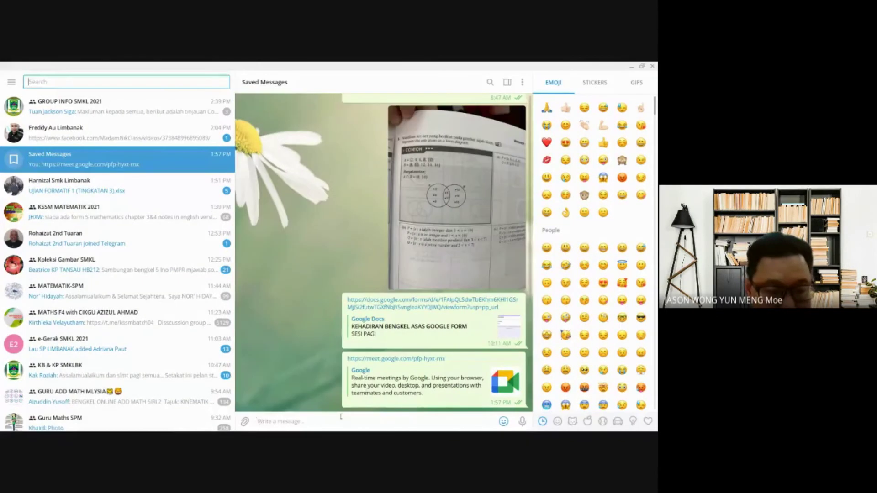
{"action": "key", "text": "ctrl+v"}
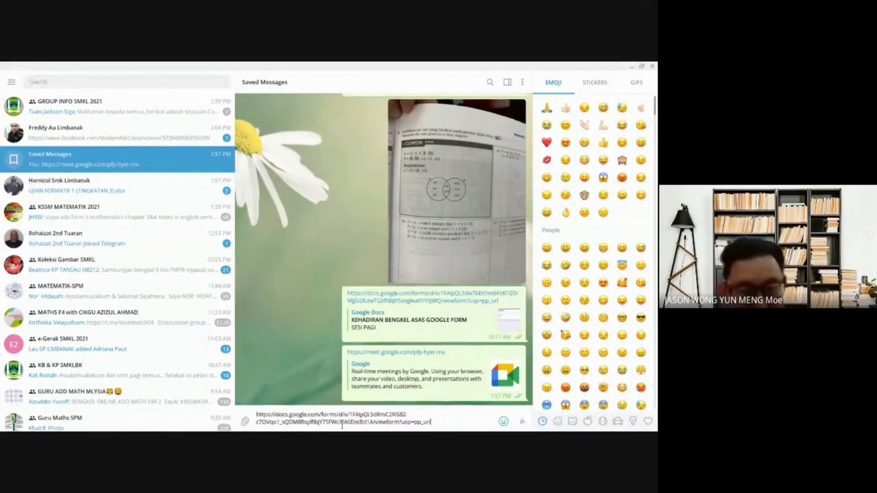
{"action": "key", "text": "Return"}
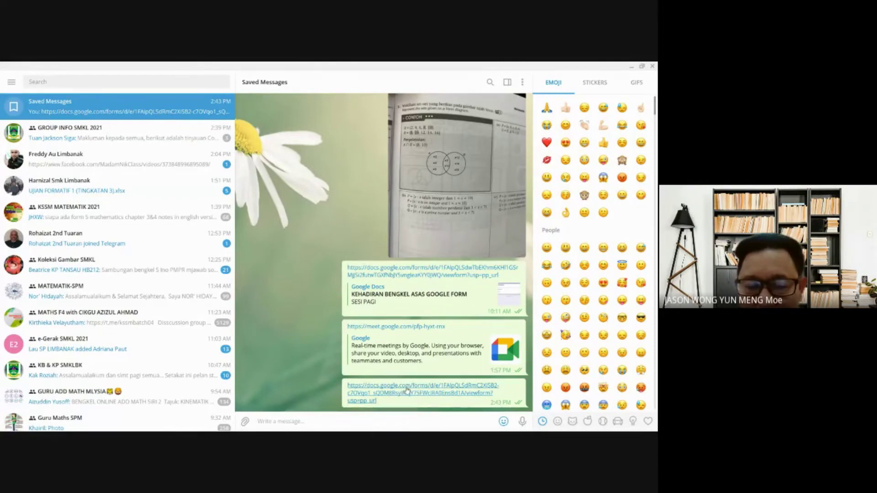
{"action": "left_click", "coordinate": [407, 389]}
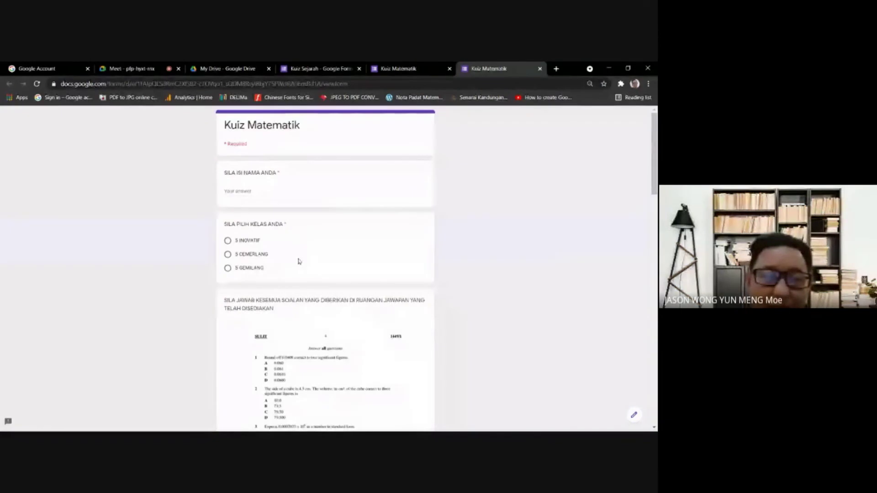
- Scroll through the live Kuiz Matematik form to check it as a respondent
{"action": "scroll", "coordinate": [300, 266], "scroll_direction": "down", "scroll_amount": 3}
{"action": "scroll", "coordinate": [311, 245], "scroll_direction": "down", "scroll_amount": 10}
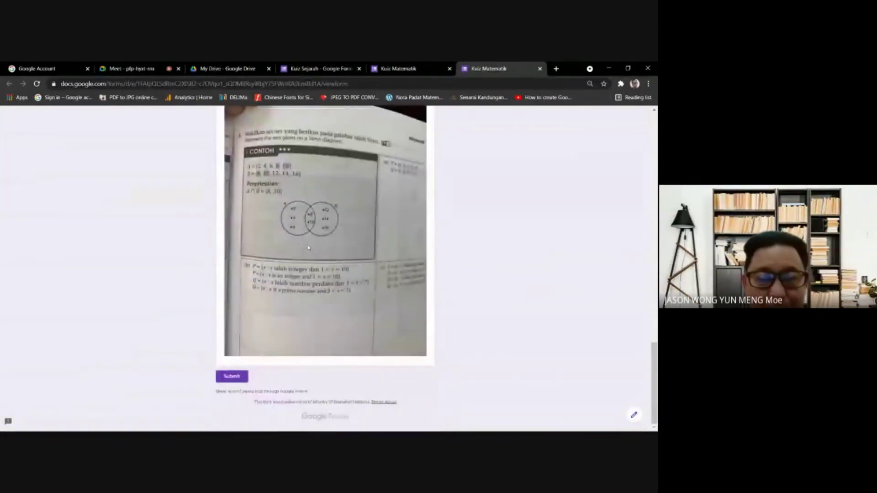
{"action": "scroll", "coordinate": [308, 249], "scroll_direction": "up", "scroll_amount": 5}
{"action": "scroll", "coordinate": [309, 249], "scroll_direction": "up", "scroll_amount": 10}
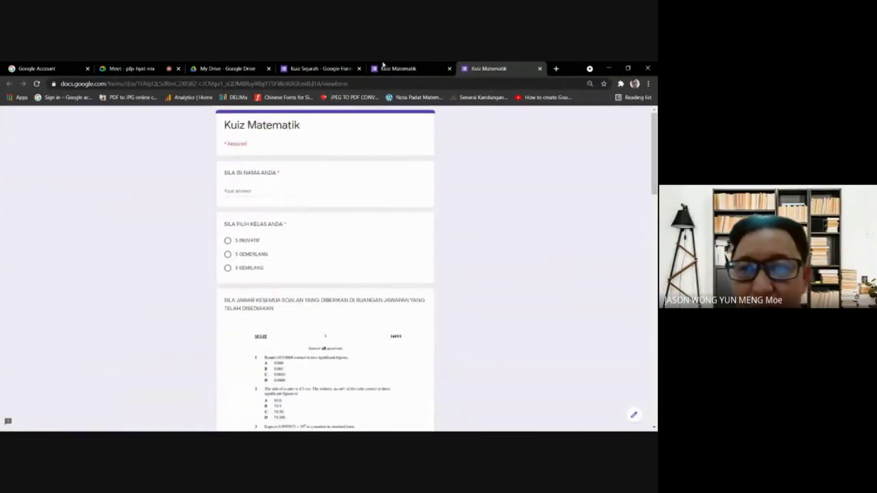
- Close the Kuiz Sejarah editor and both Kuiz Matematik tabs, returning to My Drive
{"action": "left_click", "coordinate": [316, 66]}
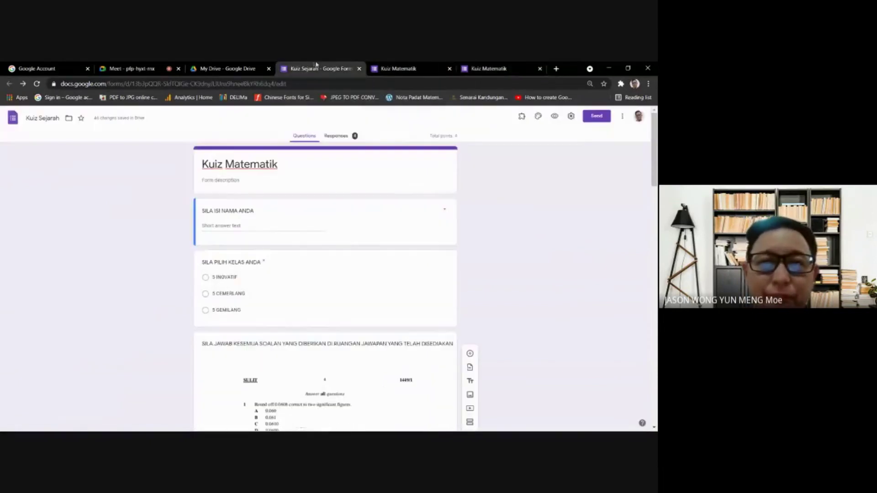
{"action": "left_click", "coordinate": [388, 69]}
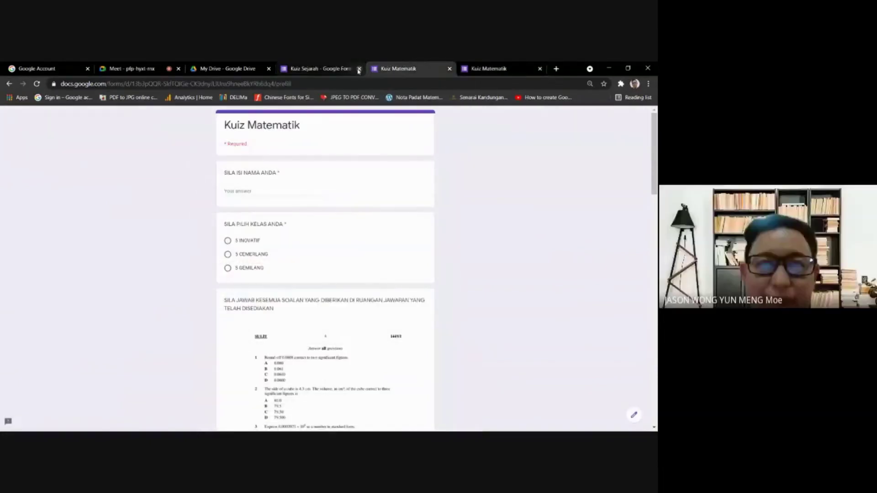
{"action": "left_click", "coordinate": [351, 69]}
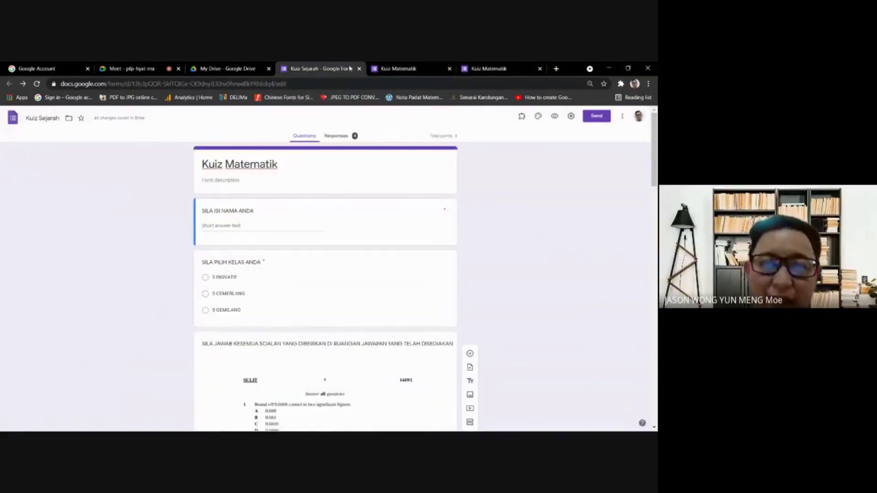
{"action": "left_click", "coordinate": [360, 69]}
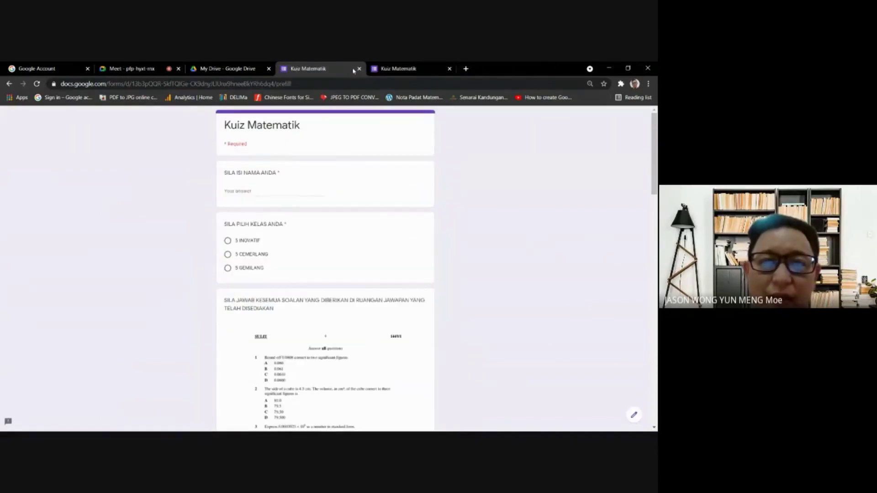
{"action": "left_click", "coordinate": [359, 69]}
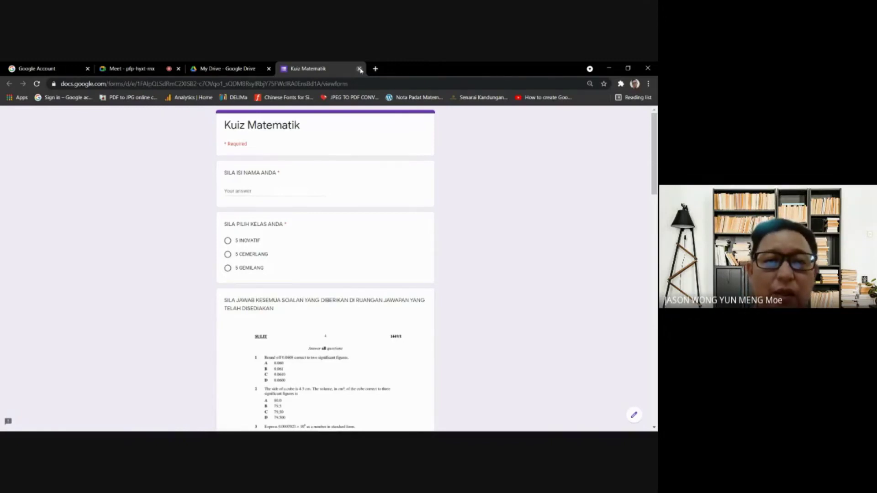
{"action": "left_click", "coordinate": [359, 69]}
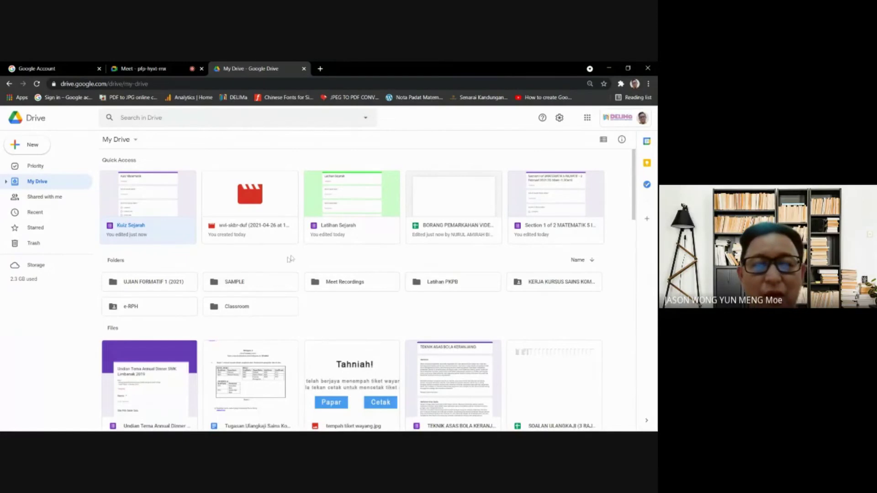
- Search Drive for '5 INOVATIF', fixing typos, to list the matching spreadsheets and folder
{"action": "scroll", "coordinate": [306, 343], "scroll_direction": "down", "scroll_amount": 2}
{"action": "scroll", "coordinate": [306, 343], "scroll_direction": "down", "scroll_amount": 3}
{"action": "scroll", "coordinate": [307, 288], "scroll_direction": "up", "scroll_amount": 5}
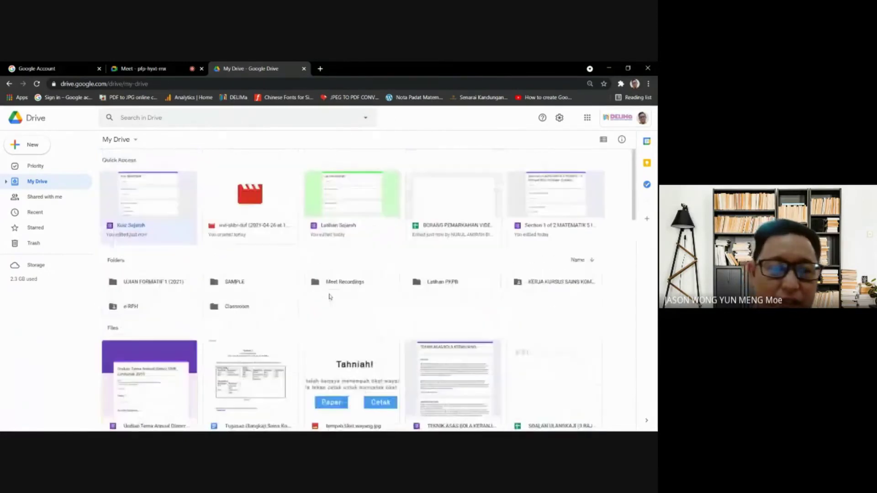
{"action": "left_click", "coordinate": [179, 118]}
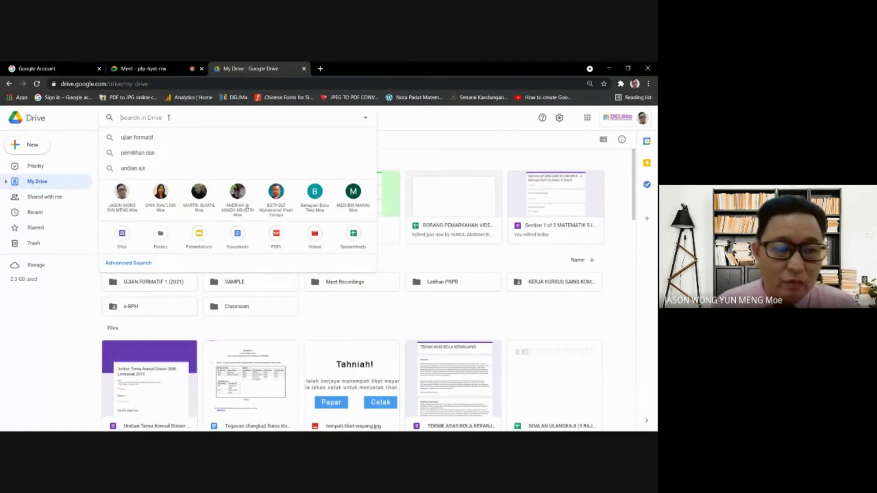
{"action": "left_click", "coordinate": [442, 122]}
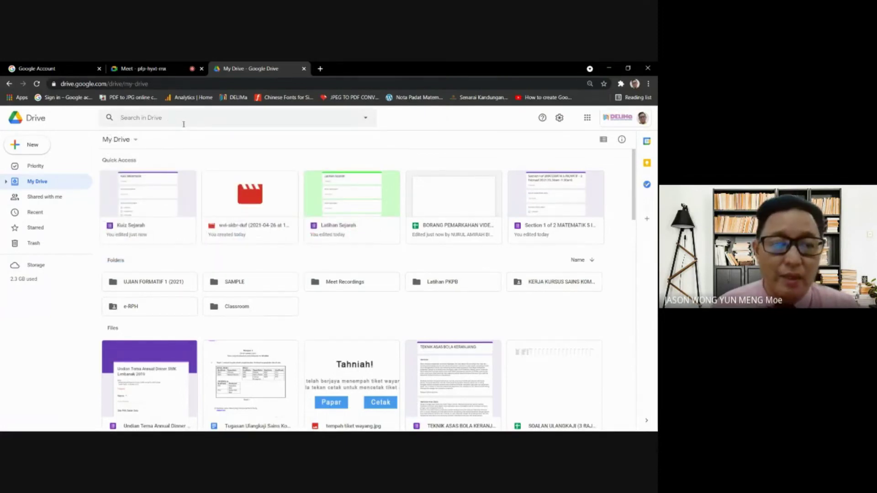
{"action": "left_click", "coordinate": [181, 121]}
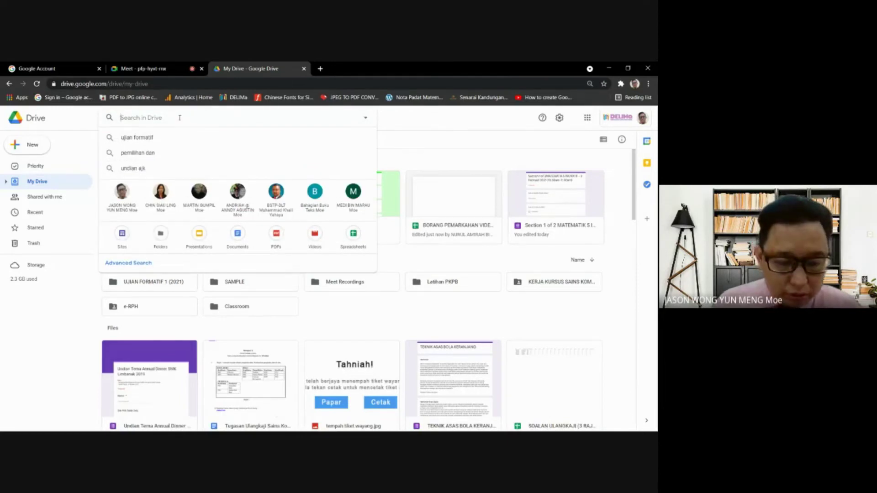
{"action": "type", "text": "5 PRO"}
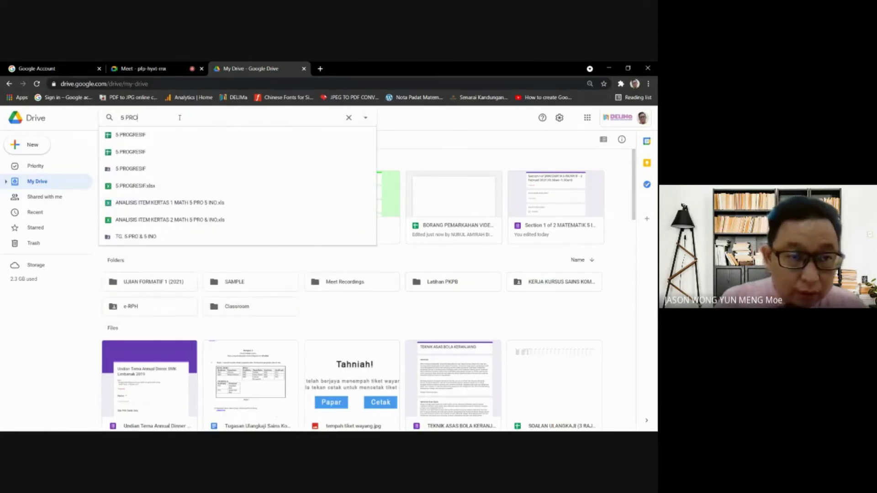
{"action": "key", "text": "BackSpace"}
{"action": "key", "text": "BackSpace"}
{"action": "key", "text": "BackSpace"}
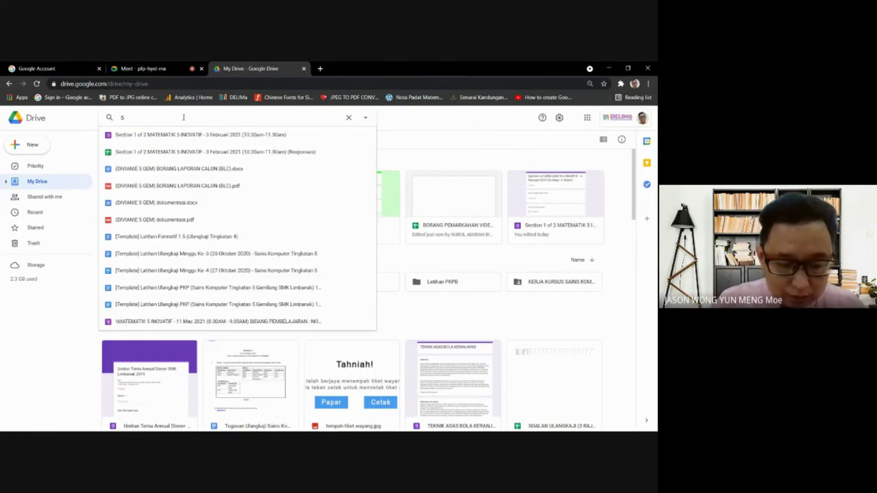
{"action": "type", "text": "C"}
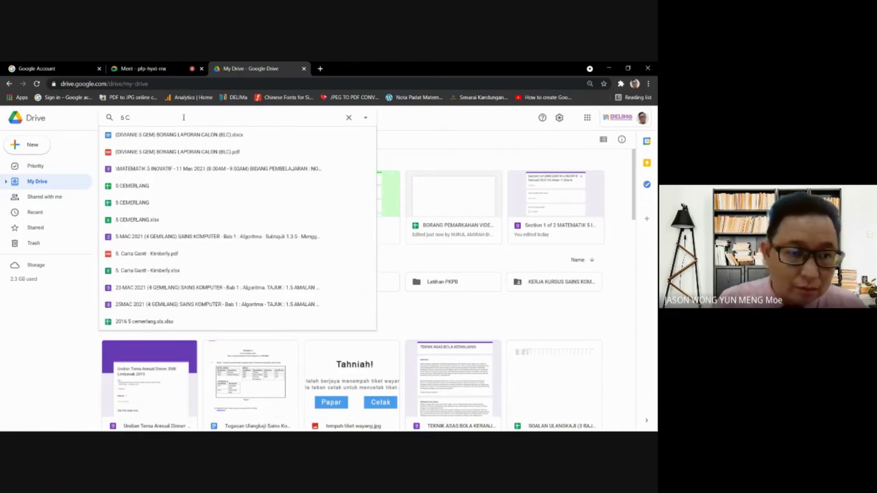
{"action": "key", "text": "BackSpace"}
{"action": "type", "text": "INO"}
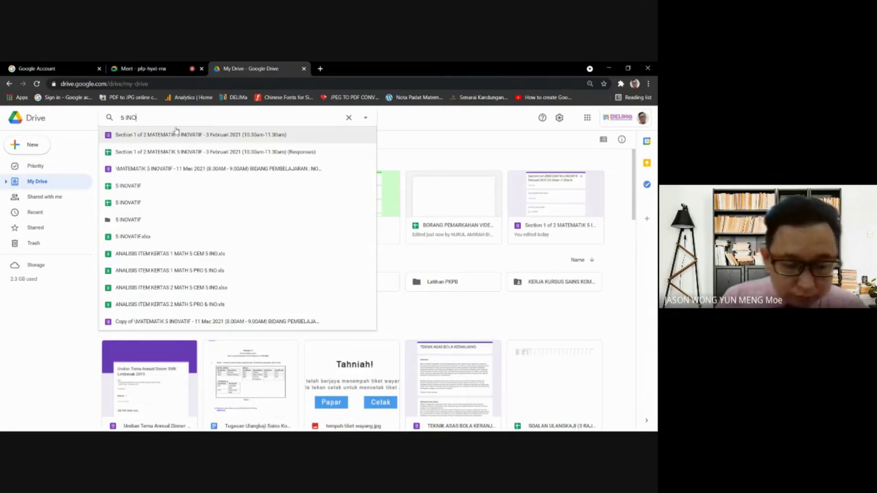
{"action": "type", "text": "VATIF"}
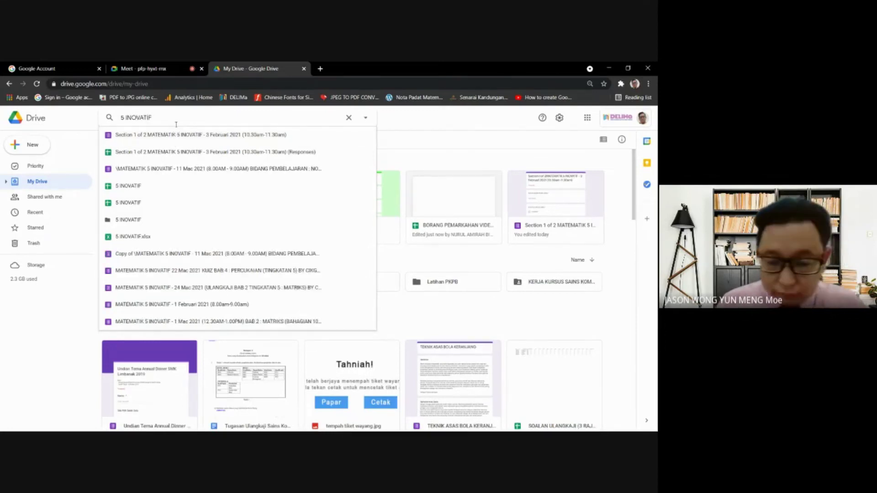
{"action": "key", "text": "Return"}
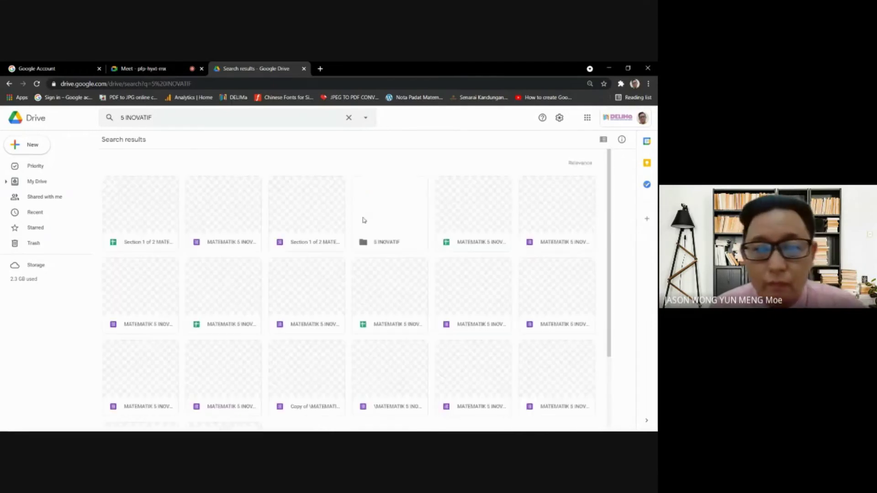
- Open the 23 Mac 2021 quiz form from the 5 INOVATIF results
{"action": "scroll", "coordinate": [343, 268], "scroll_direction": "down", "scroll_amount": 2}
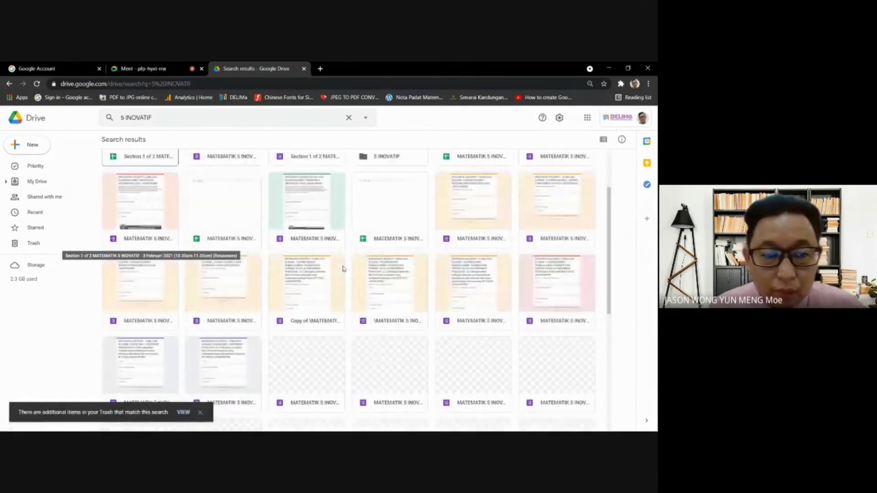
{"action": "left_click", "coordinate": [314, 223]}
{"action": "double_click", "coordinate": [314, 223]}
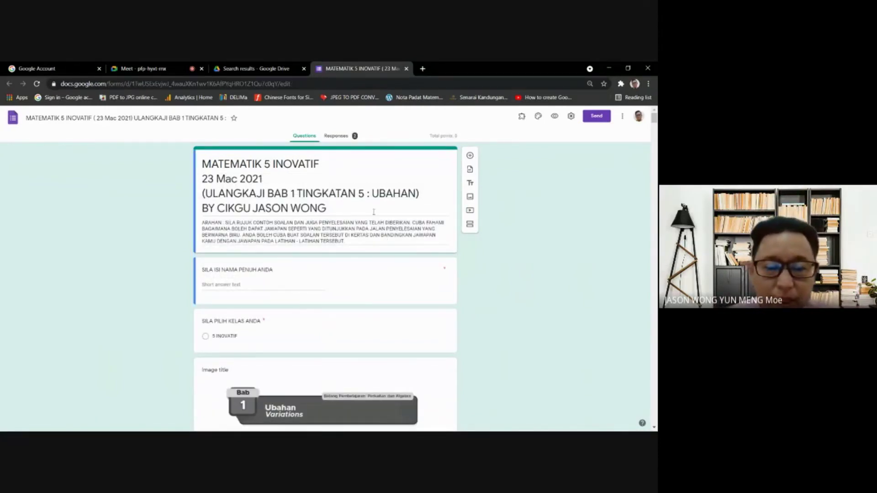
{"action": "scroll", "coordinate": [362, 227], "scroll_direction": "down", "scroll_amount": 3}
{"action": "scroll", "coordinate": [365, 229], "scroll_direction": "up", "scroll_amount": 3}
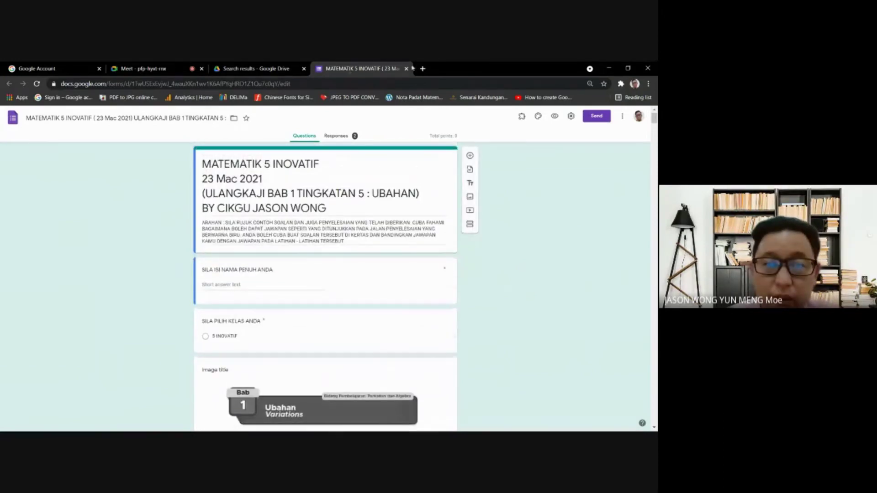
- Close that form and open the 1 Mac 2021 Matriks lesson form instead
{"action": "left_click", "coordinate": [406, 69]}
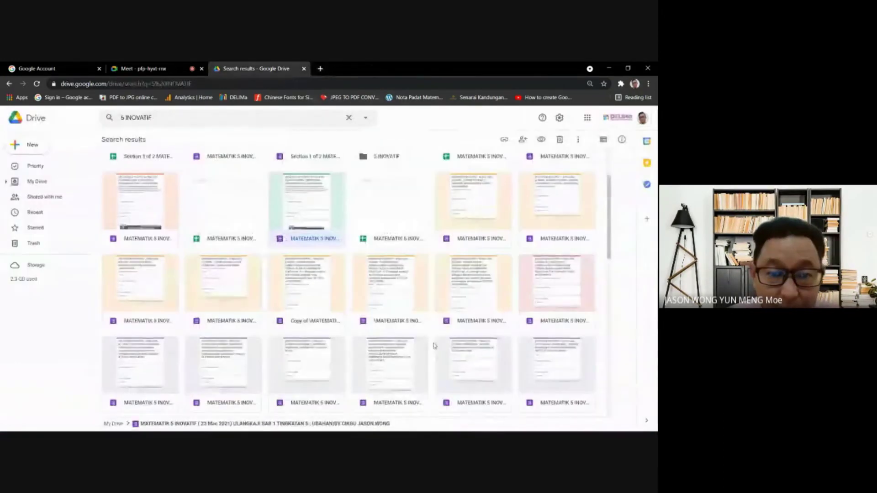
{"action": "scroll", "coordinate": [423, 236], "scroll_direction": "down", "scroll_amount": 3}
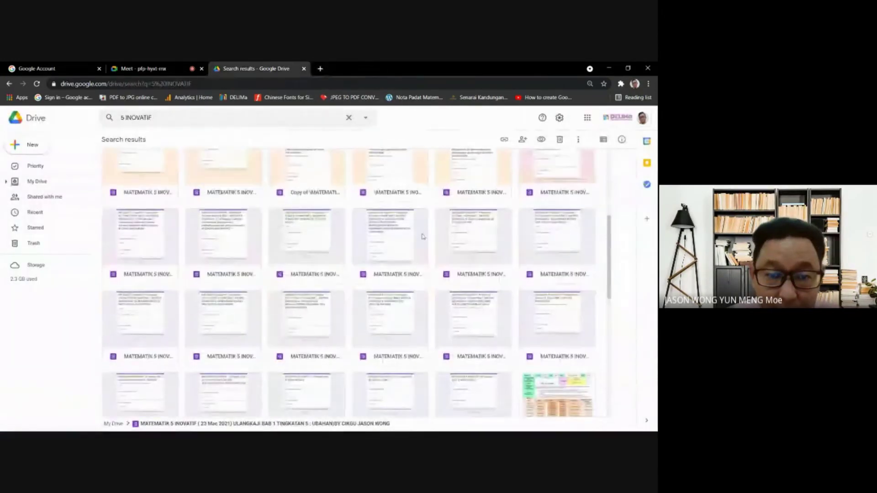
{"action": "double_click", "coordinate": [487, 238]}
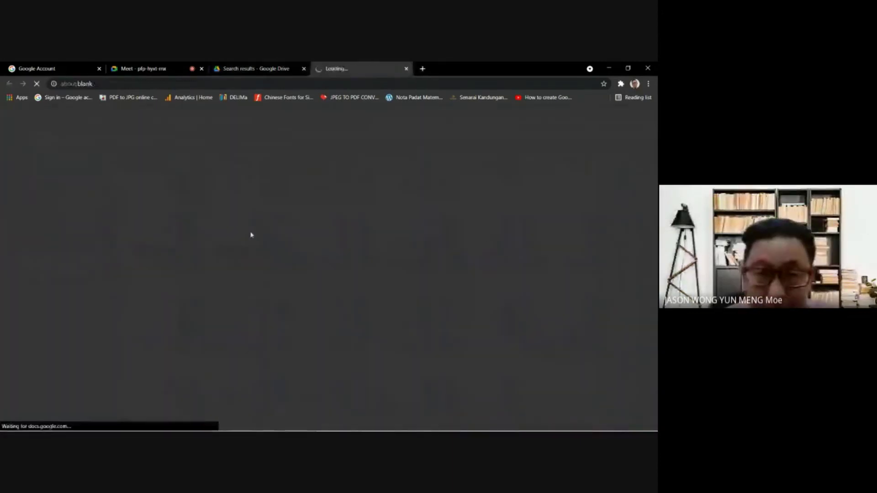
- Preview the form, enter a name, choose class 5 INOVATIF and go to the next section
{"action": "scroll", "coordinate": [280, 273], "scroll_direction": "down", "scroll_amount": 5}
{"action": "scroll", "coordinate": [280, 273], "scroll_direction": "up", "scroll_amount": 5}
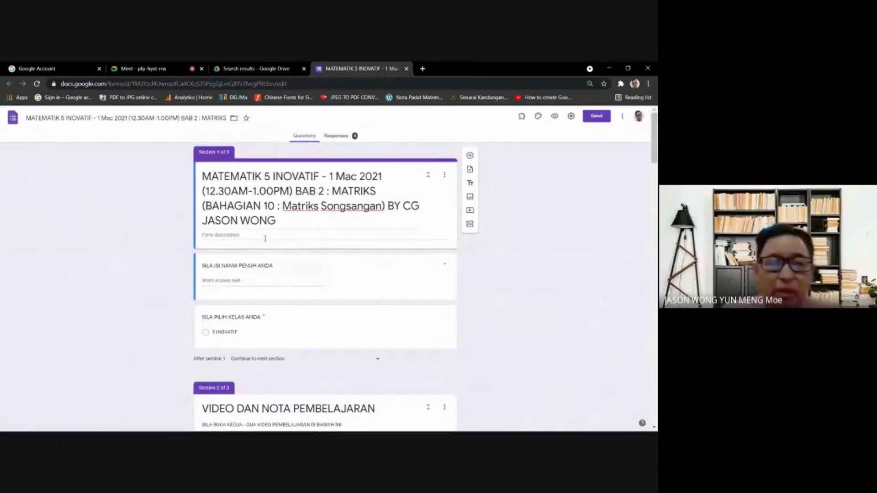
{"action": "left_click", "coordinate": [555, 116]}
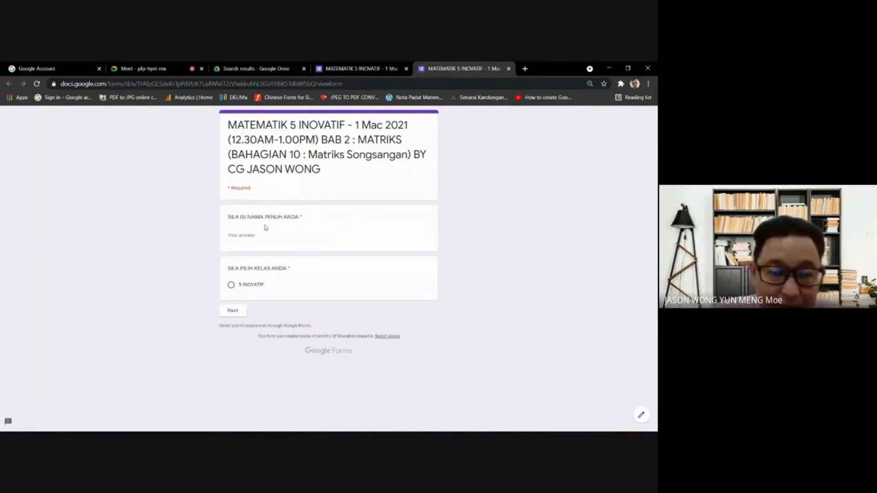
{"action": "type", "text": "JASON"}
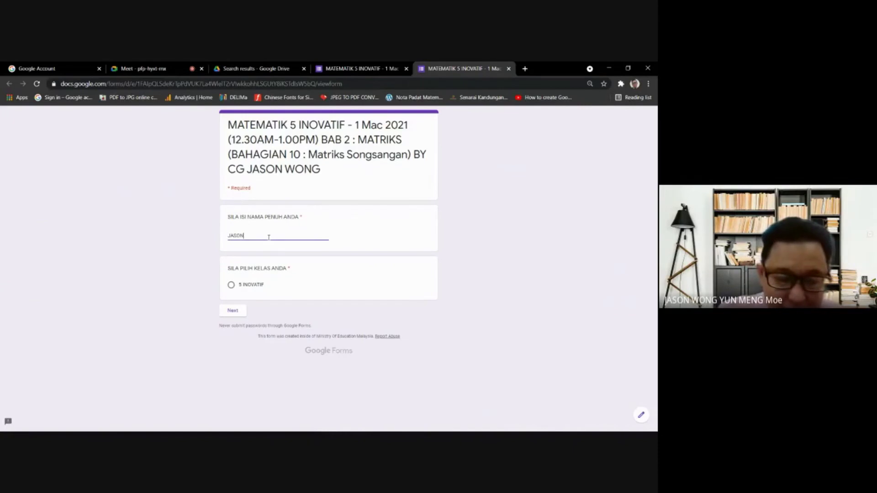
{"action": "left_click", "coordinate": [231, 285]}
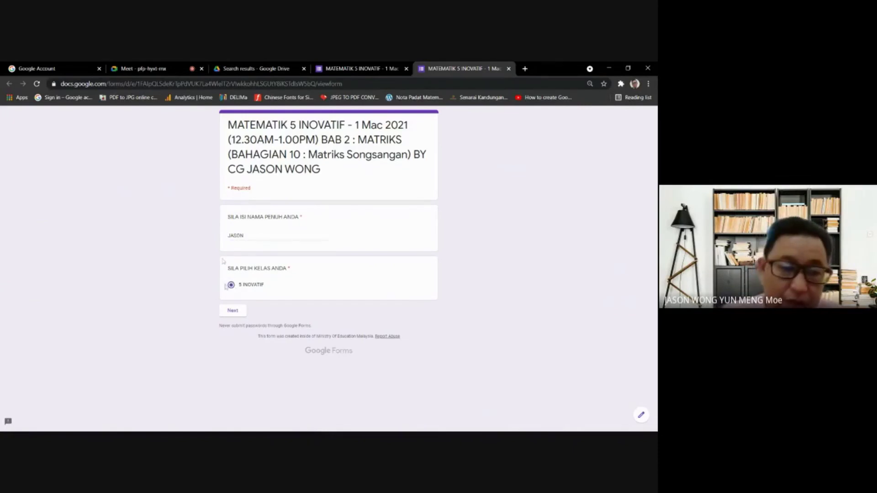
{"action": "left_click", "coordinate": [235, 311]}
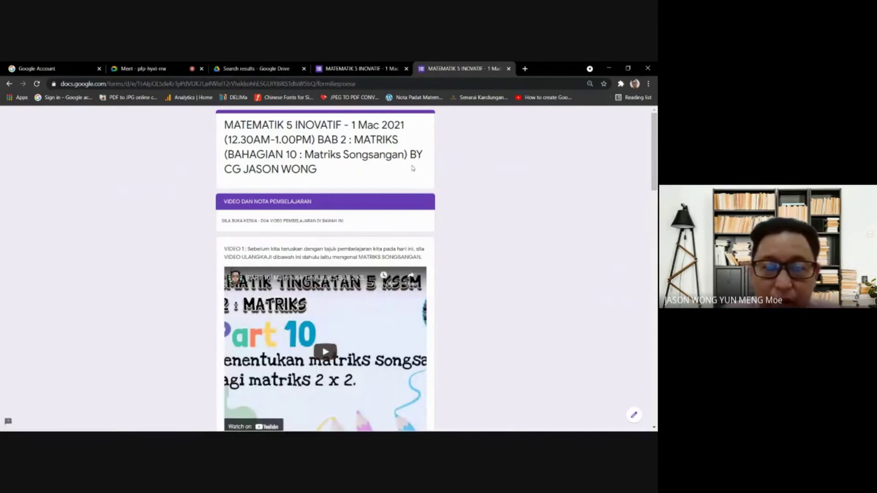
- Scroll through the Part 10 video and textbook page 60 notes section
{"action": "scroll", "coordinate": [426, 190], "scroll_direction": "down", "scroll_amount": 1}
{"action": "scroll", "coordinate": [425, 189], "scroll_direction": "up", "scroll_amount": 1}
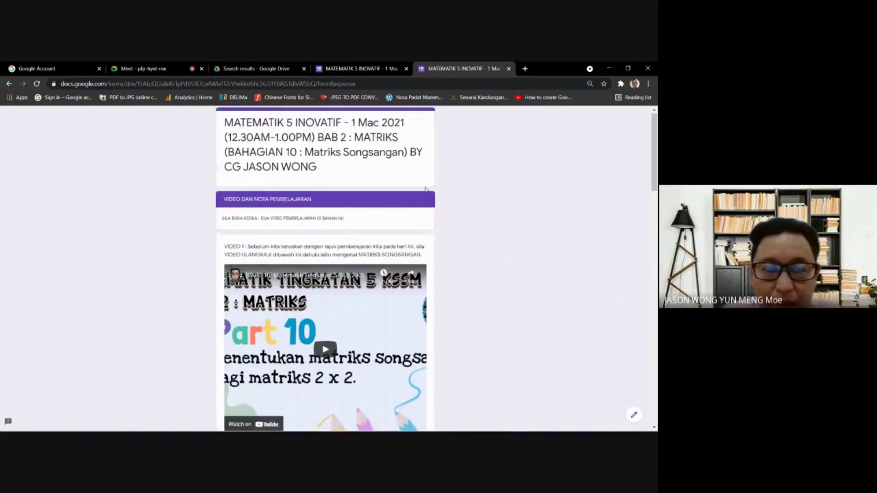
{"action": "scroll", "coordinate": [425, 189], "scroll_direction": "down", "scroll_amount": 2}
{"action": "scroll", "coordinate": [425, 189], "scroll_direction": "up", "scroll_amount": 2}
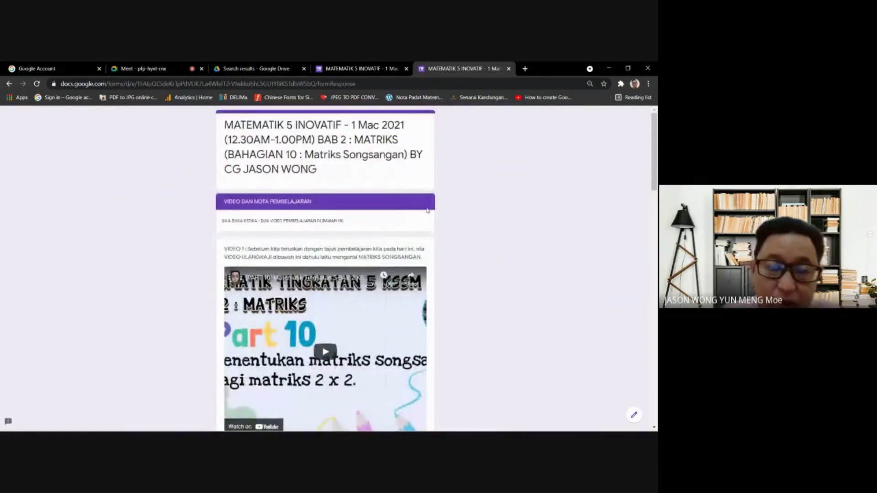
{"action": "scroll", "coordinate": [345, 287], "scroll_direction": "down", "scroll_amount": 2}
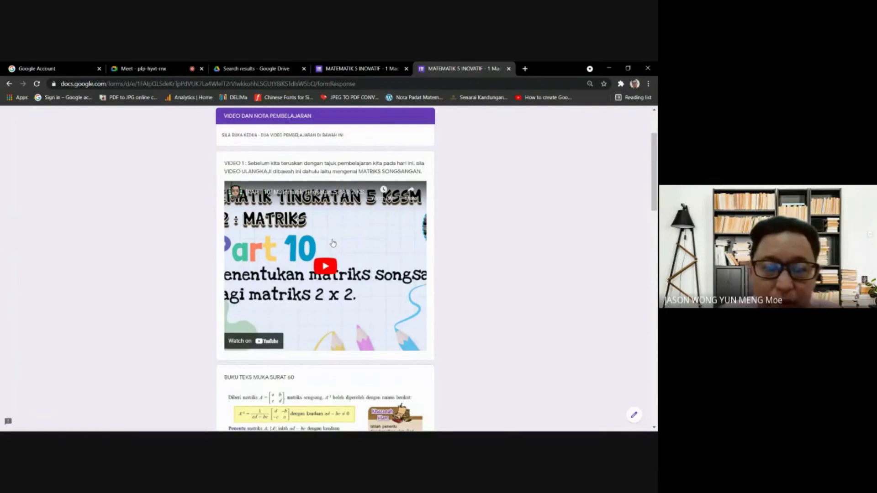
{"action": "scroll", "coordinate": [333, 243], "scroll_direction": "down", "scroll_amount": 1}
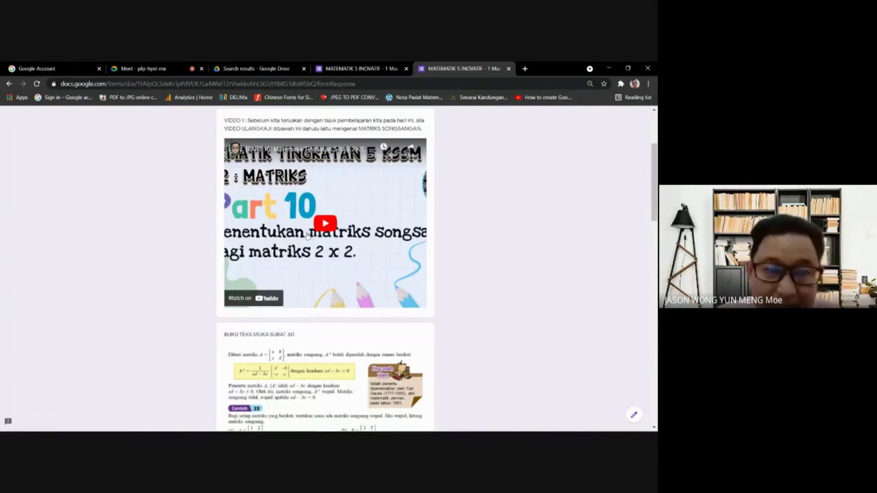
{"action": "scroll", "coordinate": [300, 168], "scroll_direction": "up", "scroll_amount": 1}
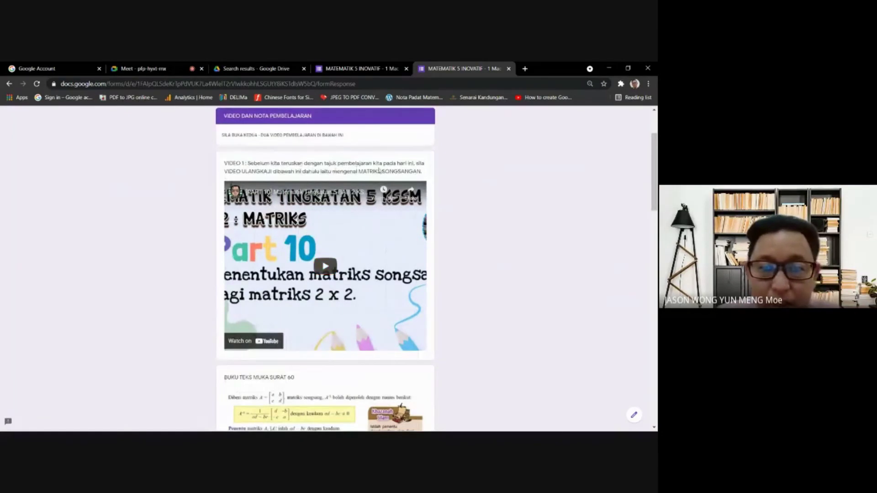
{"action": "scroll", "coordinate": [367, 186], "scroll_direction": "down", "scroll_amount": 5}
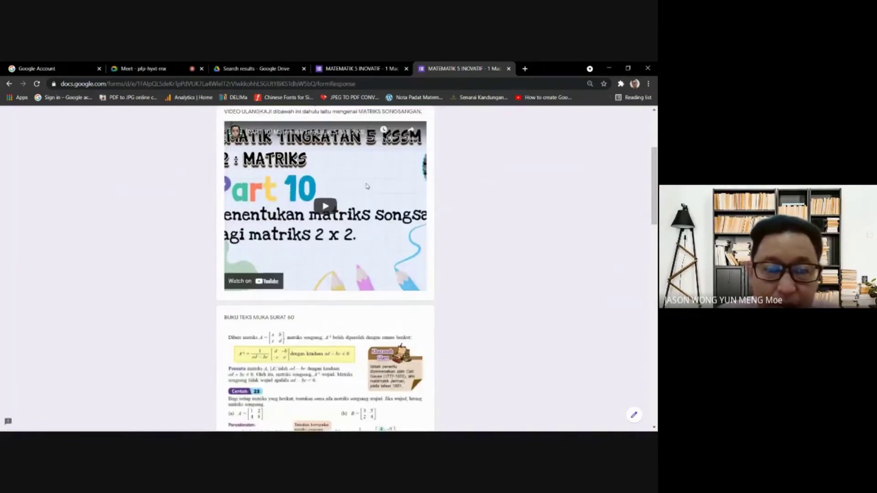
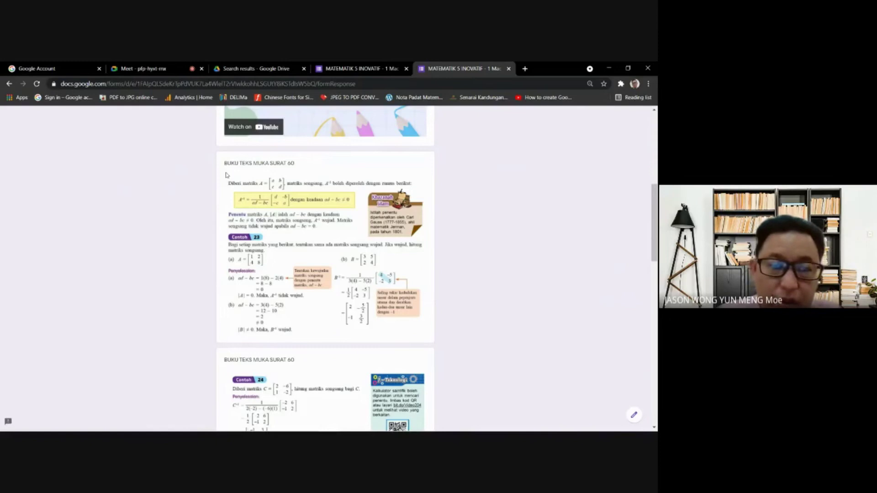
- Finish reading the Part 10 notes section and continue to the LATIHAN exercise section
{"action": "scroll", "coordinate": [355, 347], "scroll_direction": "down", "scroll_amount": 2}
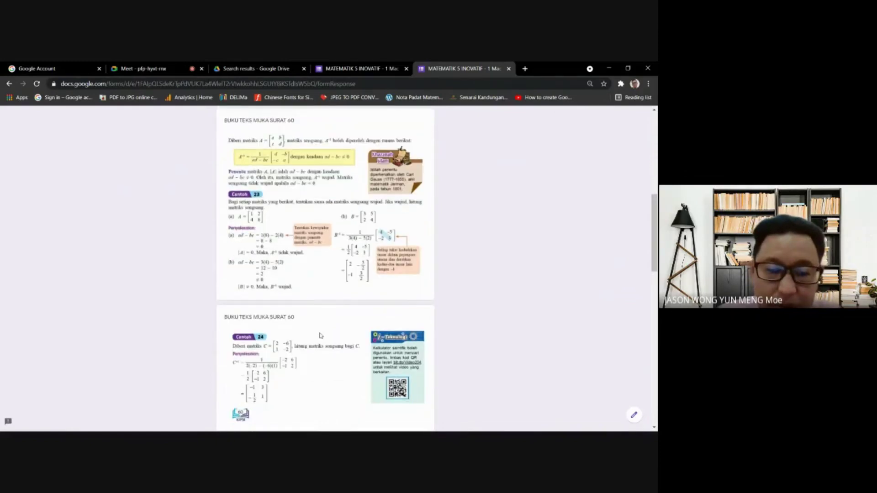
{"action": "scroll", "coordinate": [321, 337], "scroll_direction": "down", "scroll_amount": 5}
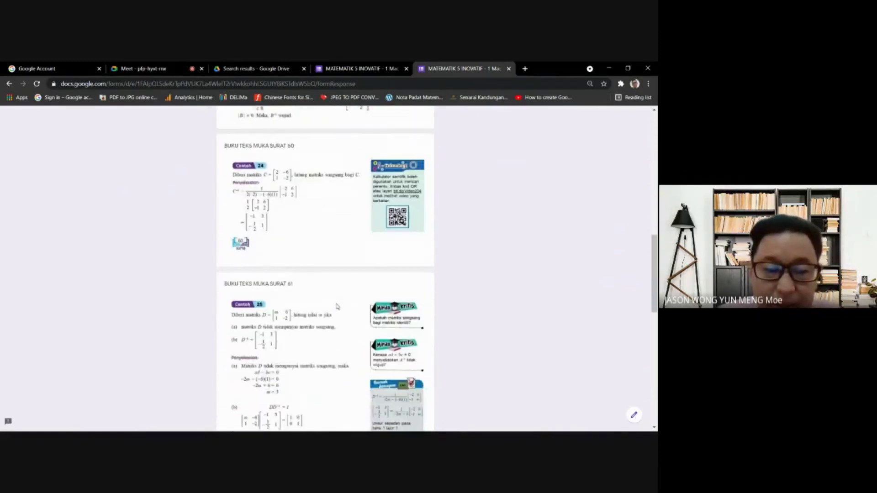
{"action": "scroll", "coordinate": [337, 307], "scroll_direction": "down", "scroll_amount": 8}
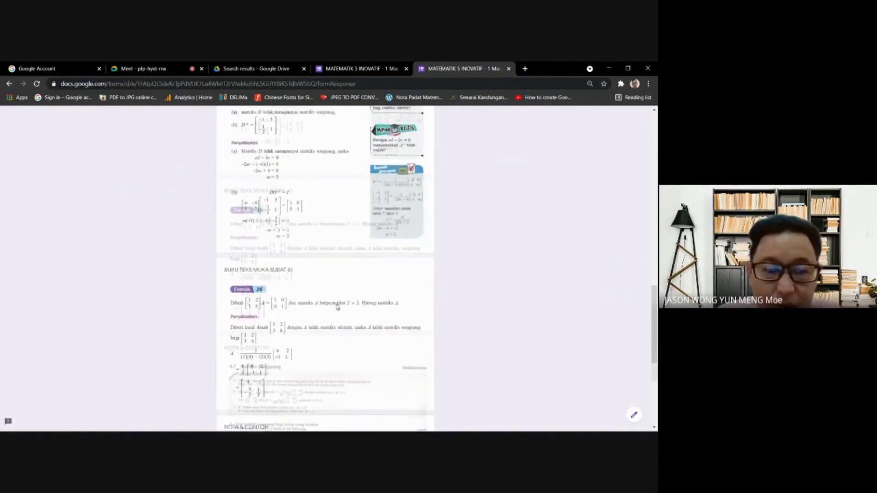
{"action": "scroll", "coordinate": [337, 307], "scroll_direction": "down", "scroll_amount": 3}
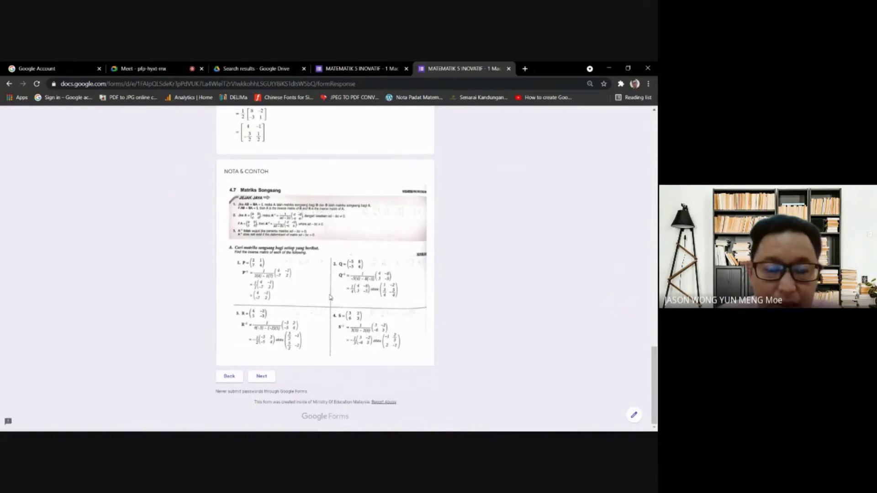
{"action": "scroll", "coordinate": [330, 298], "scroll_direction": "up", "scroll_amount": 8}
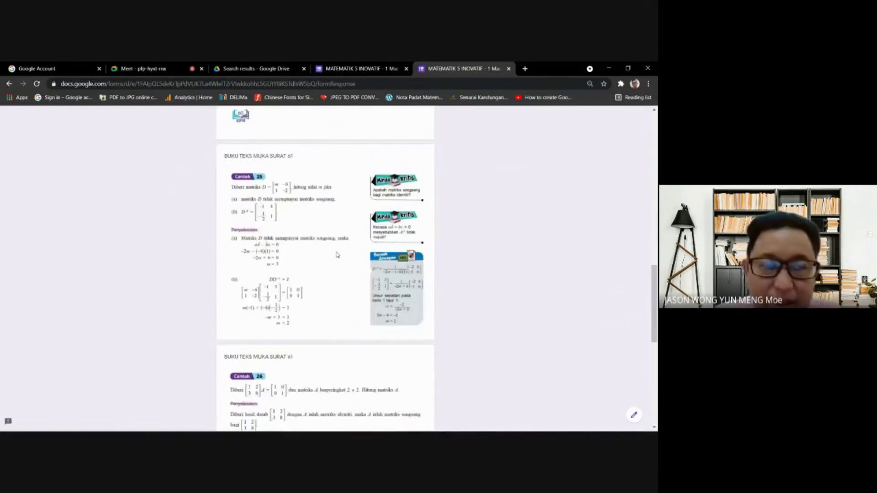
{"action": "scroll", "coordinate": [335, 259], "scroll_direction": "up", "scroll_amount": 6}
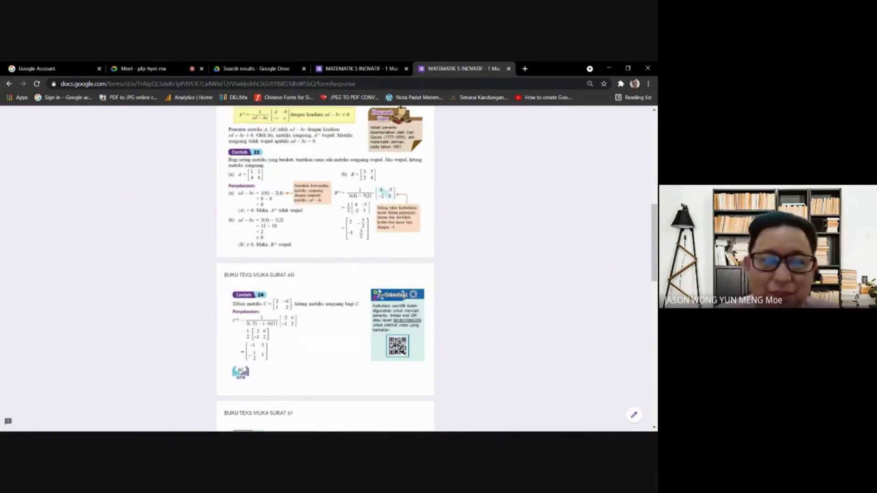
{"action": "scroll", "coordinate": [379, 291], "scroll_direction": "down", "scroll_amount": 10}
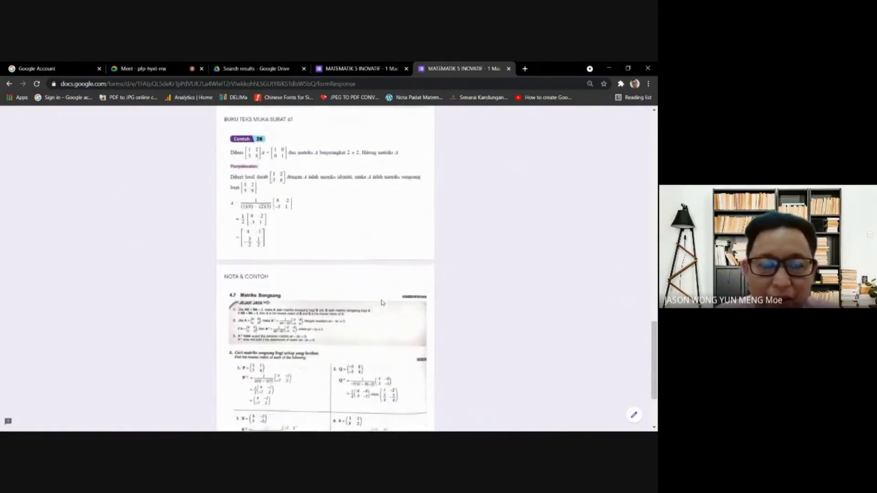
{"action": "scroll", "coordinate": [383, 302], "scroll_direction": "down", "scroll_amount": 3}
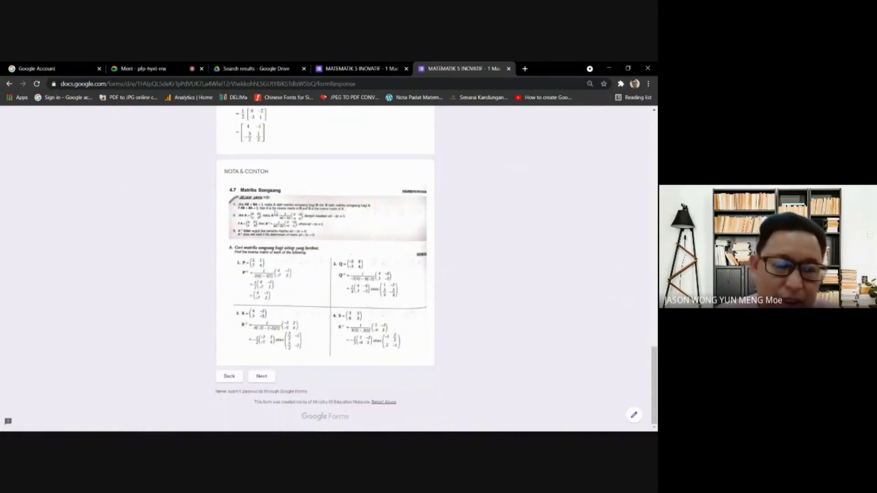
{"action": "scroll", "coordinate": [349, 270], "scroll_direction": "up", "scroll_amount": 20}
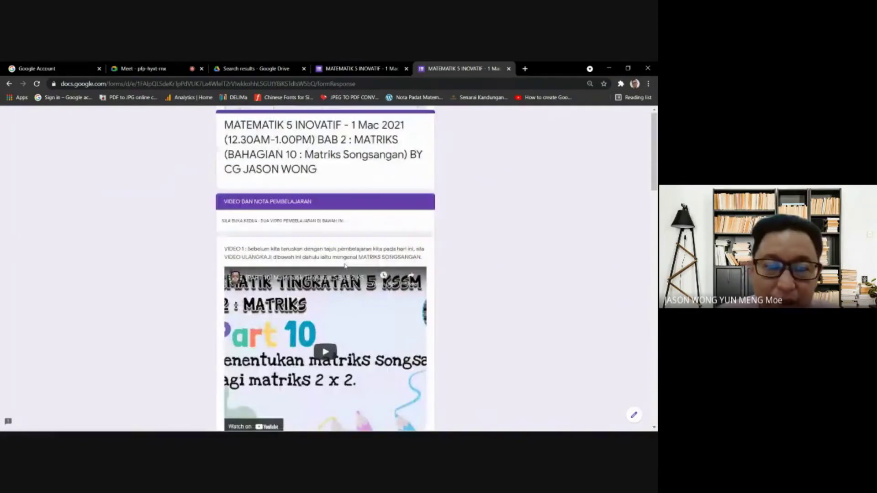
{"action": "scroll", "coordinate": [351, 282], "scroll_direction": "down", "scroll_amount": 10}
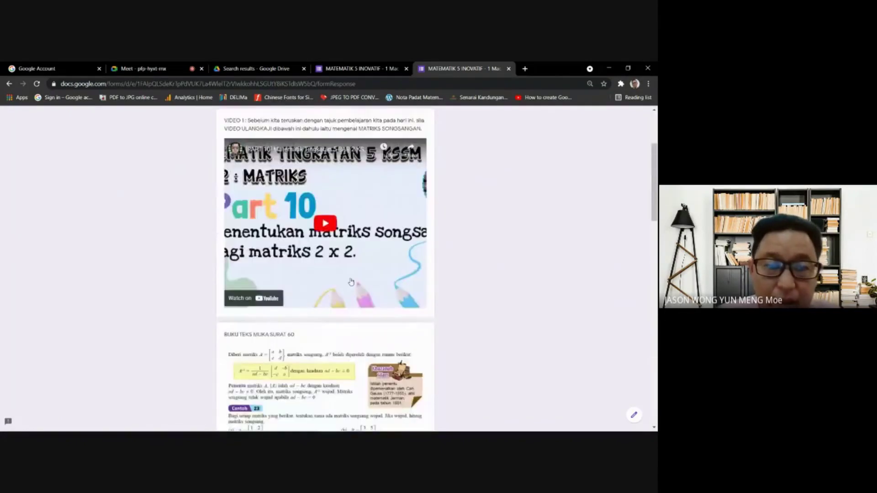
{"action": "scroll", "coordinate": [351, 282], "scroll_direction": "up", "scroll_amount": 6}
{"action": "scroll", "coordinate": [349, 292], "scroll_direction": "down", "scroll_amount": 3}
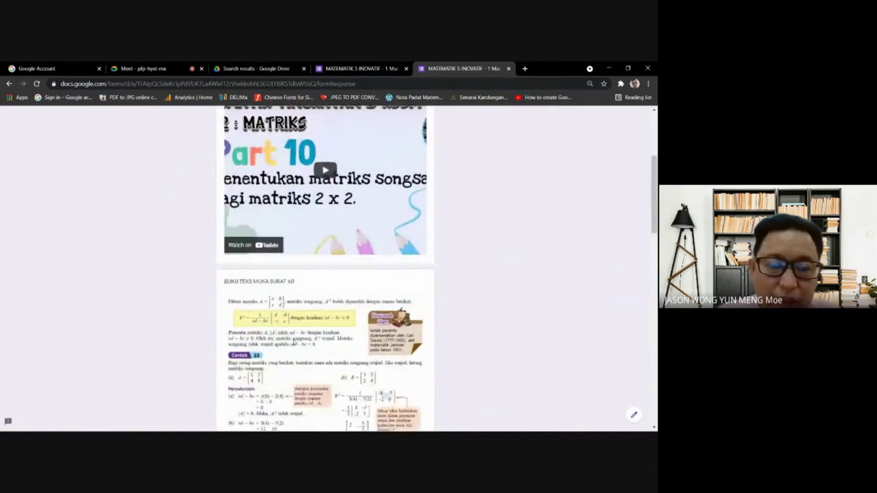
{"action": "scroll", "coordinate": [350, 303], "scroll_direction": "down", "scroll_amount": 4}
{"action": "scroll", "coordinate": [333, 274], "scroll_direction": "up", "scroll_amount": 3}
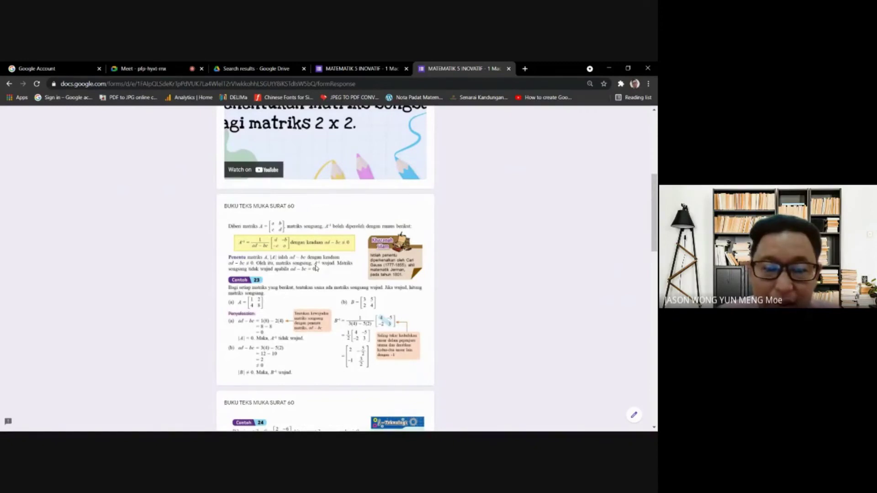
{"action": "scroll", "coordinate": [328, 301], "scroll_direction": "down", "scroll_amount": 15}
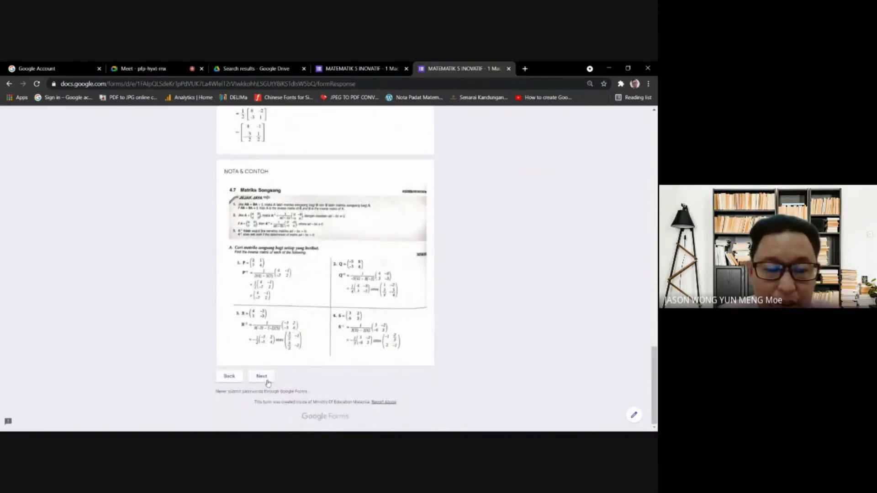
{"action": "left_click", "coordinate": [263, 377]}
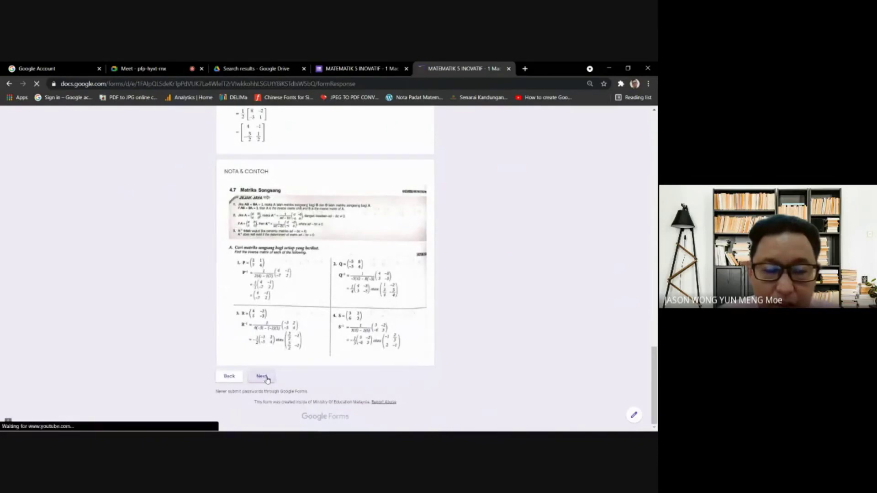
- Look through the LATIHAN exercise images and submit the response
{"action": "scroll", "coordinate": [473, 305], "scroll_direction": "down", "scroll_amount": 2}
{"action": "scroll", "coordinate": [311, 264], "scroll_direction": "down", "scroll_amount": 3}
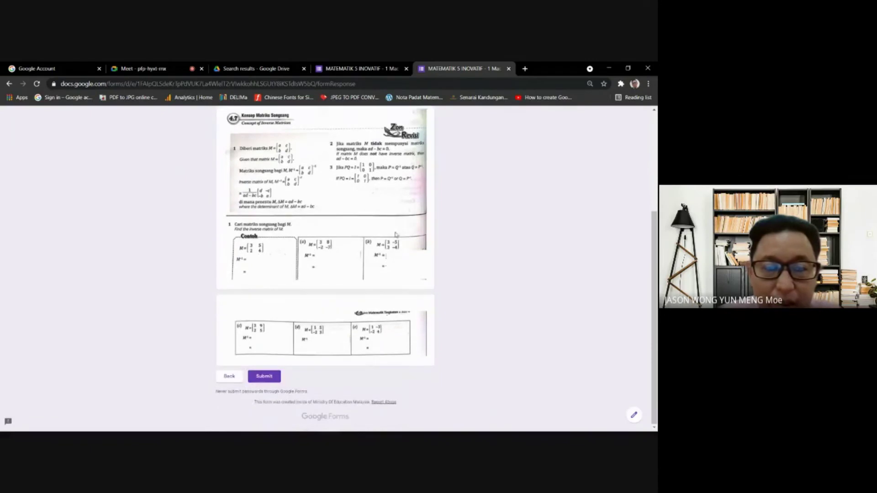
{"action": "scroll", "coordinate": [387, 256], "scroll_direction": "up", "scroll_amount": 1}
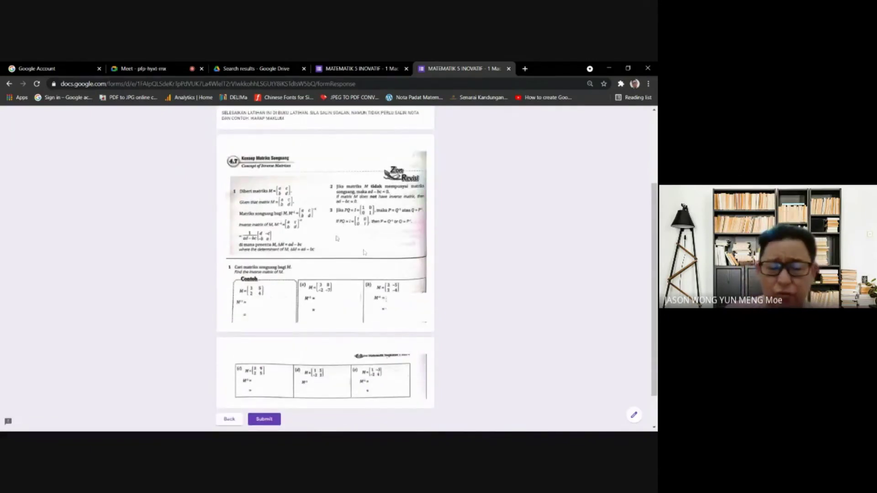
{"action": "scroll", "coordinate": [356, 239], "scroll_direction": "up", "scroll_amount": 1}
{"action": "scroll", "coordinate": [356, 239], "scroll_direction": "up", "scroll_amount": 2}
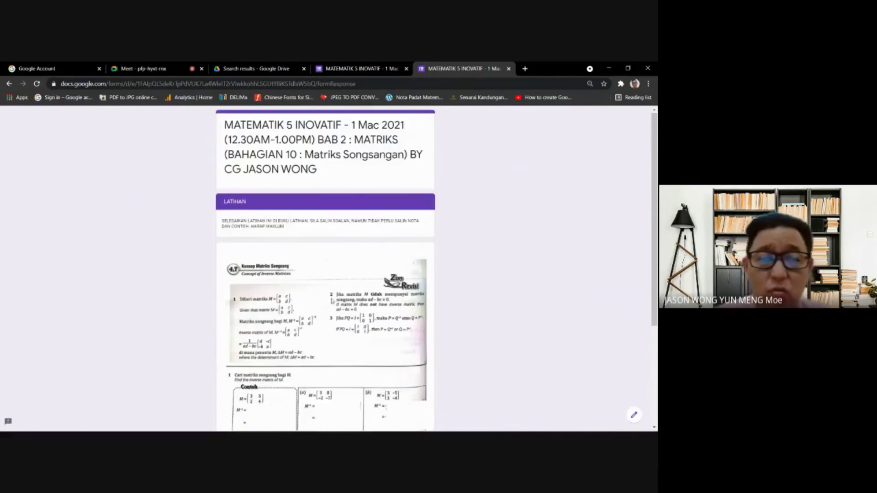
{"action": "scroll", "coordinate": [311, 304], "scroll_direction": "down", "scroll_amount": 1}
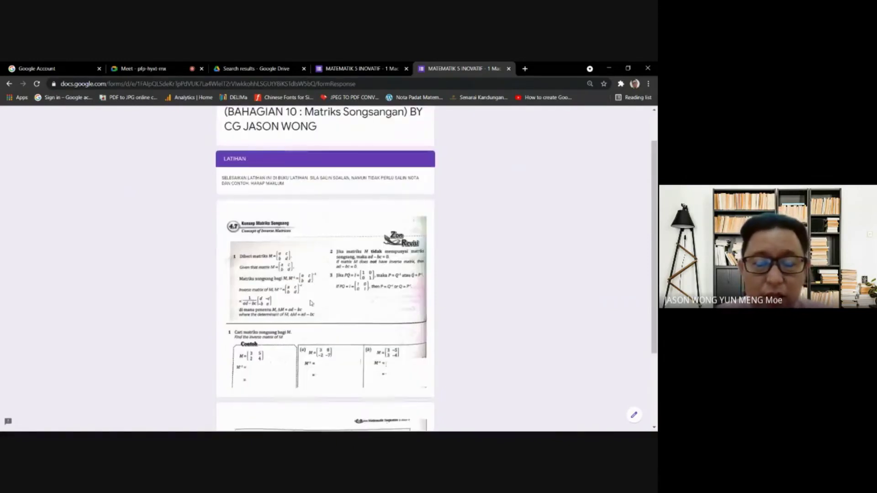
{"action": "scroll", "coordinate": [327, 292], "scroll_direction": "down", "scroll_amount": 3}
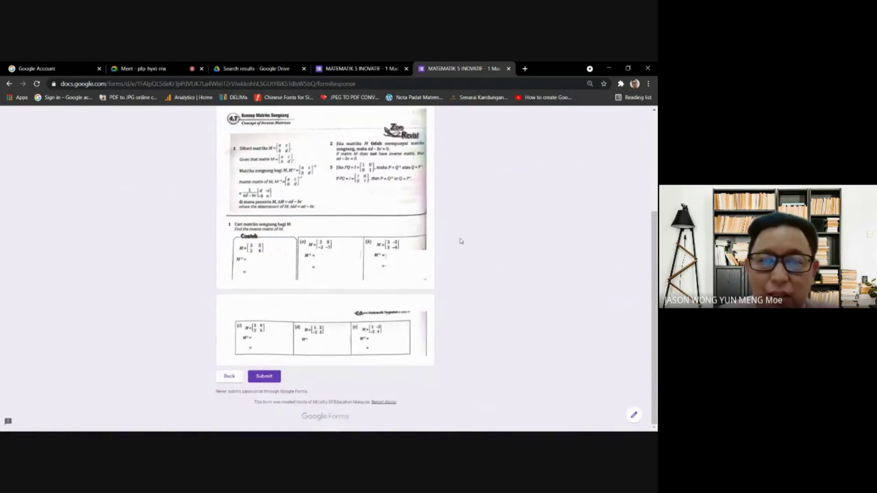
{"action": "scroll", "coordinate": [447, 250], "scroll_direction": "up", "scroll_amount": 3}
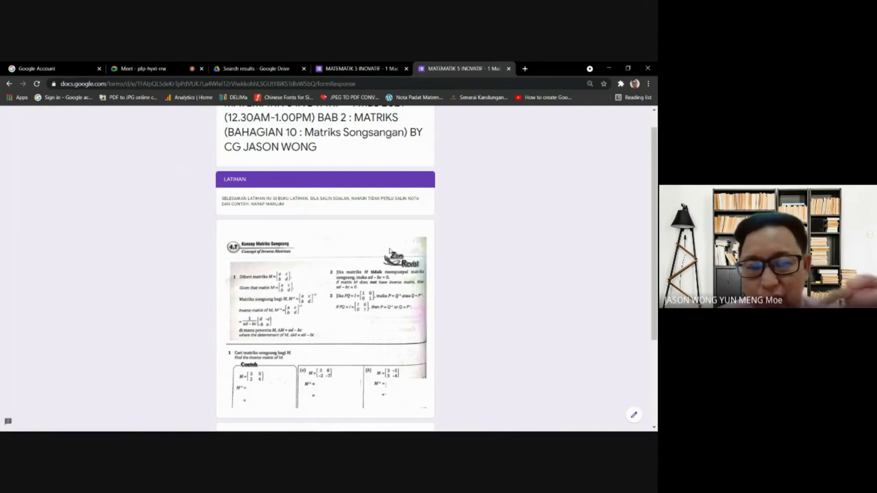
{"action": "scroll", "coordinate": [372, 249], "scroll_direction": "up", "scroll_amount": 1}
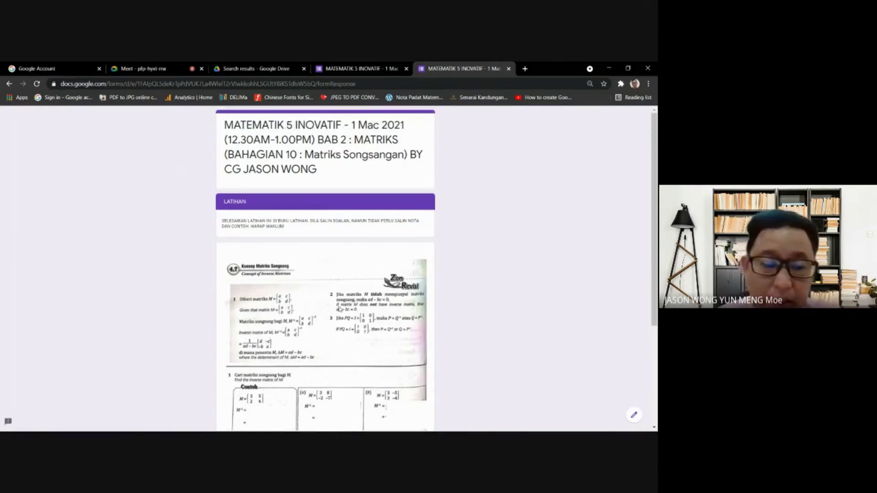
{"action": "scroll", "coordinate": [339, 309], "scroll_direction": "down", "scroll_amount": 5}
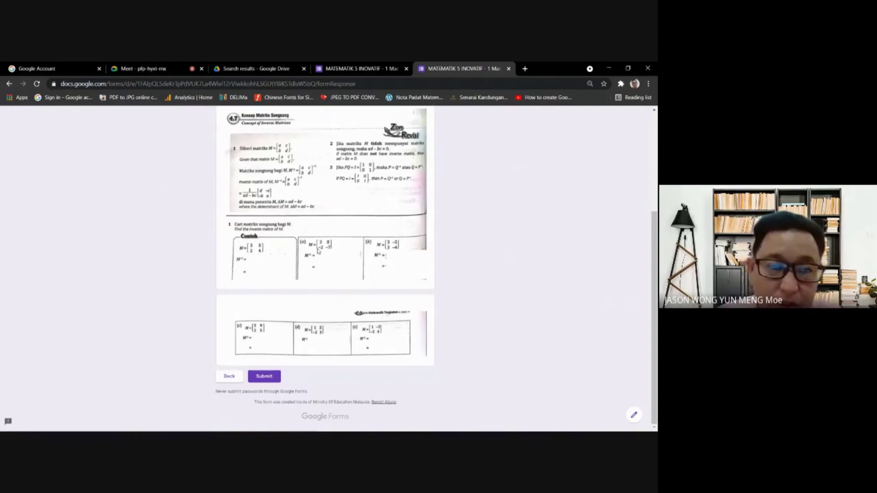
{"action": "left_click", "coordinate": [258, 378]}
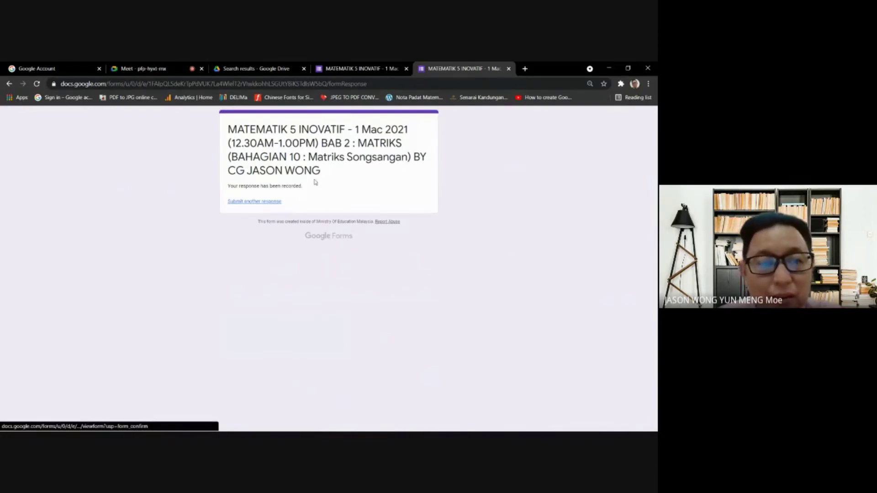
- Open the editor's Responses summary and select the last respondent name listed
{"action": "left_click", "coordinate": [344, 66]}
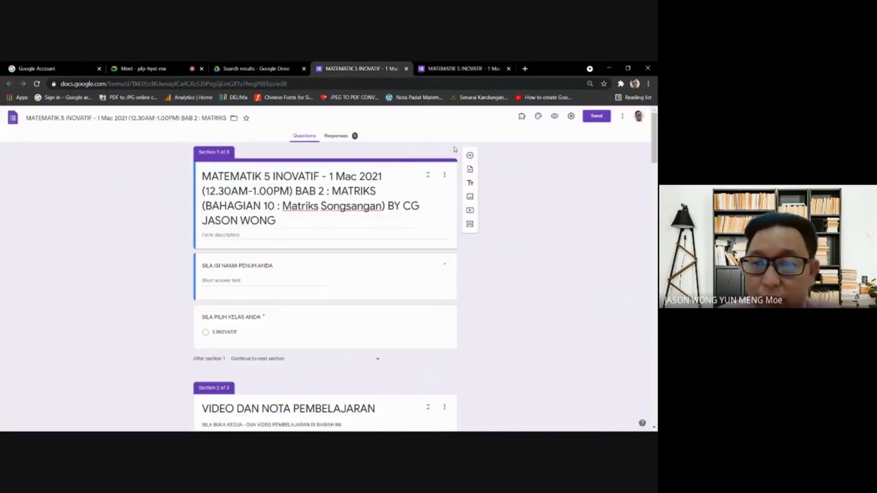
{"action": "left_click", "coordinate": [344, 139]}
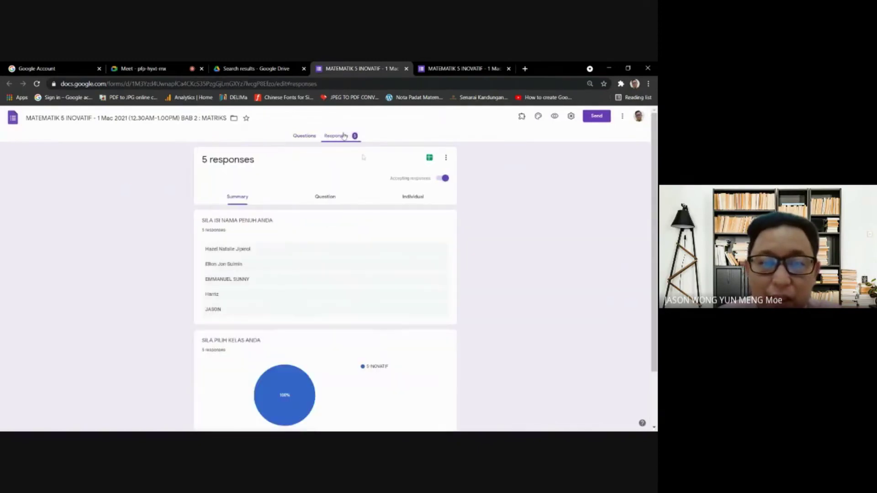
{"action": "scroll", "coordinate": [318, 219], "scroll_direction": "down", "scroll_amount": 2}
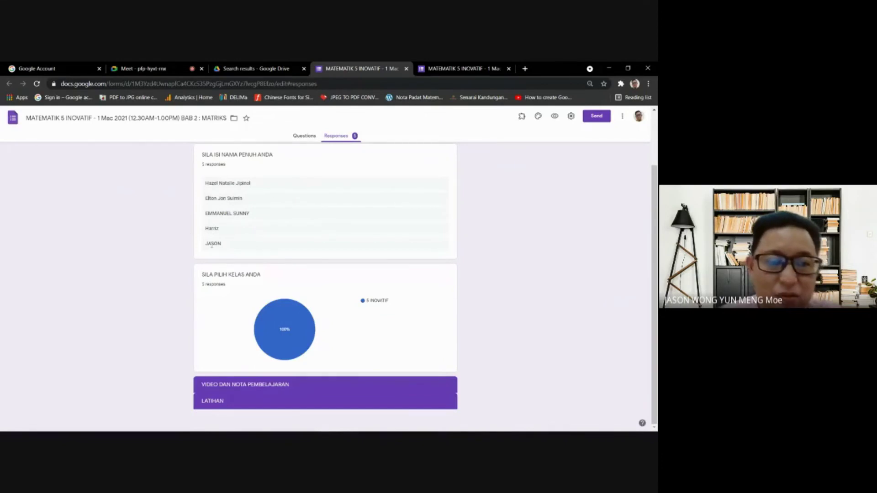
{"action": "left_click_drag", "start_coordinate": [225, 246], "coordinate": [203, 245]}
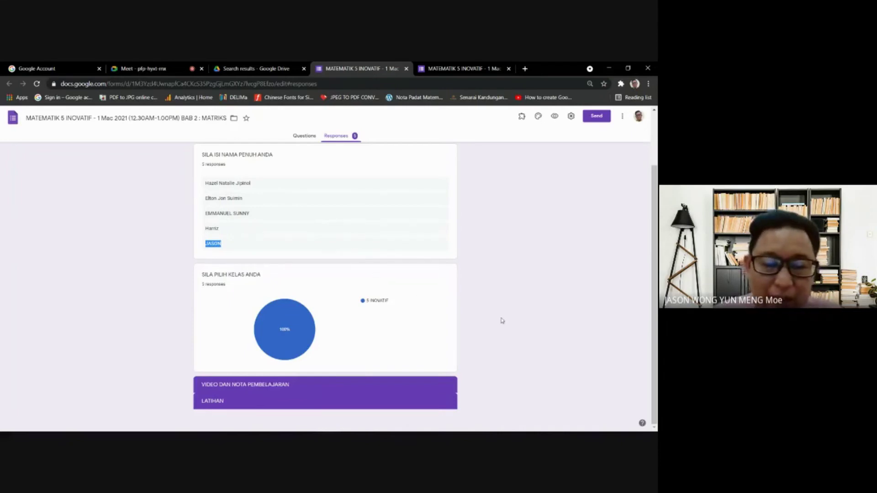
{"action": "scroll", "coordinate": [502, 321], "scroll_direction": "up", "scroll_amount": 1}
{"action": "scroll", "coordinate": [502, 320], "scroll_direction": "up", "scroll_amount": 1}
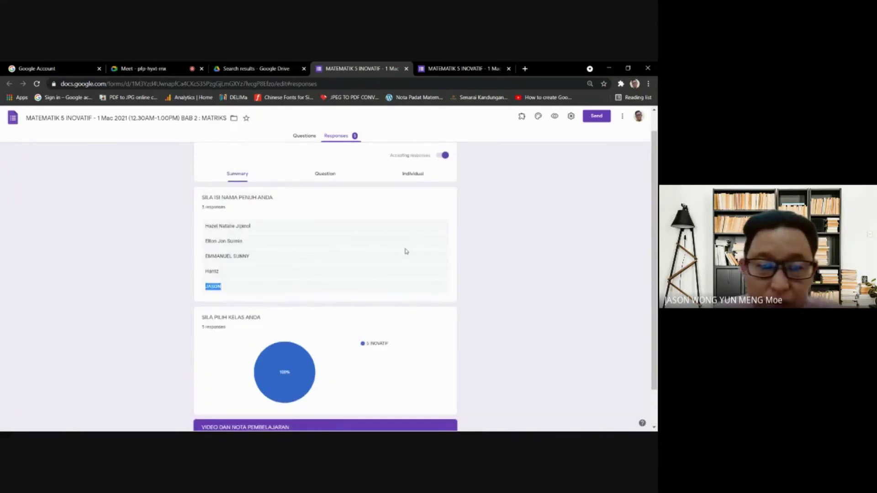
{"action": "scroll", "coordinate": [406, 251], "scroll_direction": "up", "scroll_amount": 1}
- Dismiss the spreadsheet-linking choice, highlight the respondent names, and go back to Questions
{"action": "left_click", "coordinate": [432, 159]}
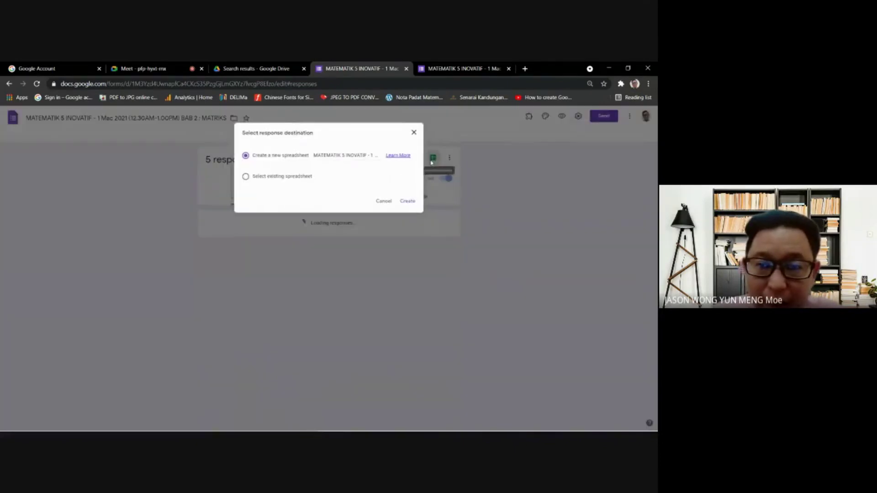
{"action": "left_click", "coordinate": [413, 132]}
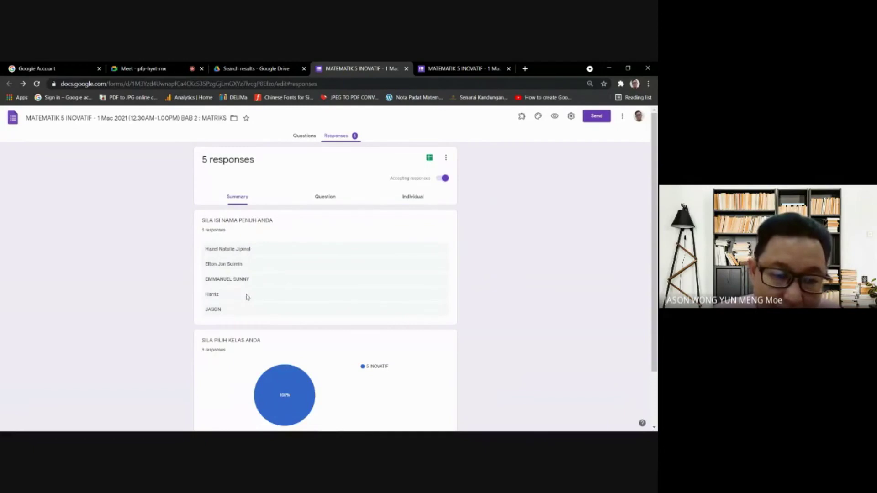
{"action": "left_click_drag", "start_coordinate": [246, 295], "coordinate": [191, 258]}
{"action": "left_click", "coordinate": [438, 314]}
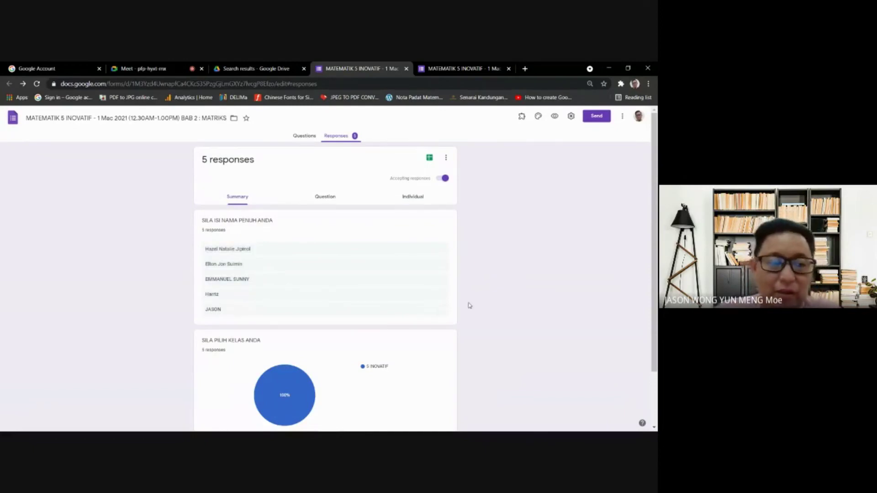
{"action": "left_click", "coordinate": [301, 136]}
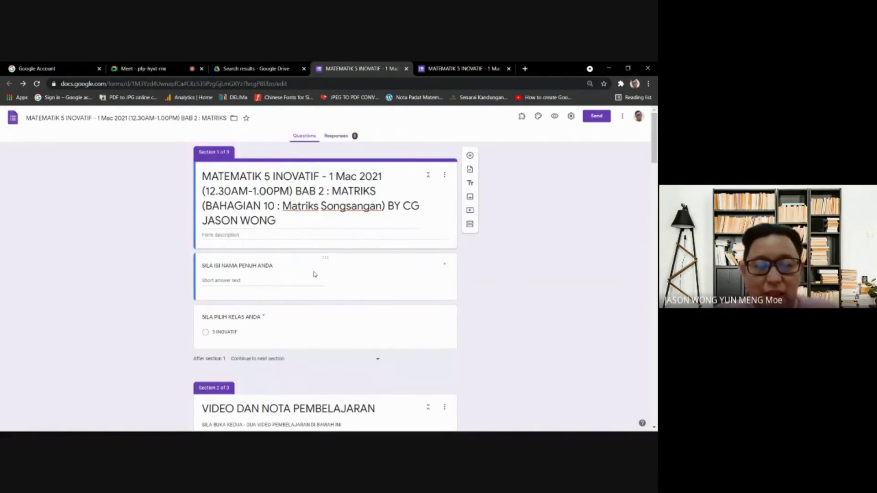
- Use 'Submit another response' on the live form tab, then return to the editor
{"action": "scroll", "coordinate": [315, 274], "scroll_direction": "down", "scroll_amount": 3}
{"action": "scroll", "coordinate": [321, 260], "scroll_direction": "up", "scroll_amount": 3}
{"action": "scroll", "coordinate": [352, 240], "scroll_direction": "down", "scroll_amount": 4}
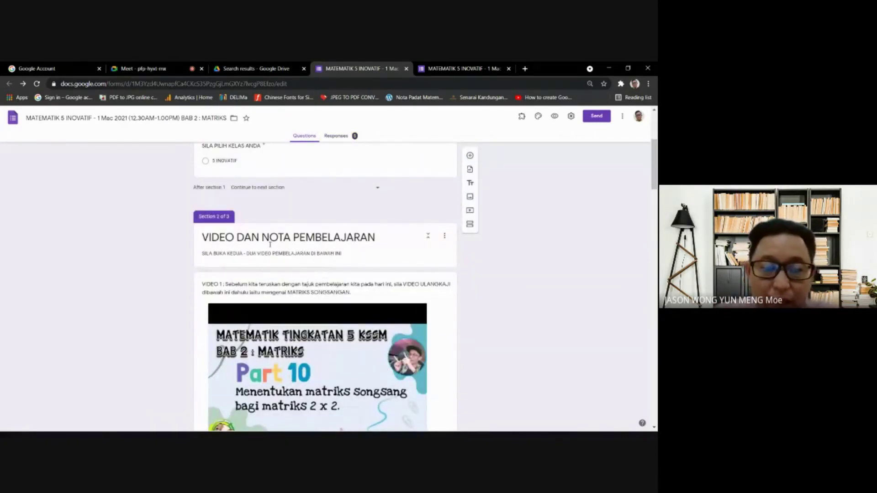
{"action": "scroll", "coordinate": [352, 270], "scroll_direction": "up", "scroll_amount": 4}
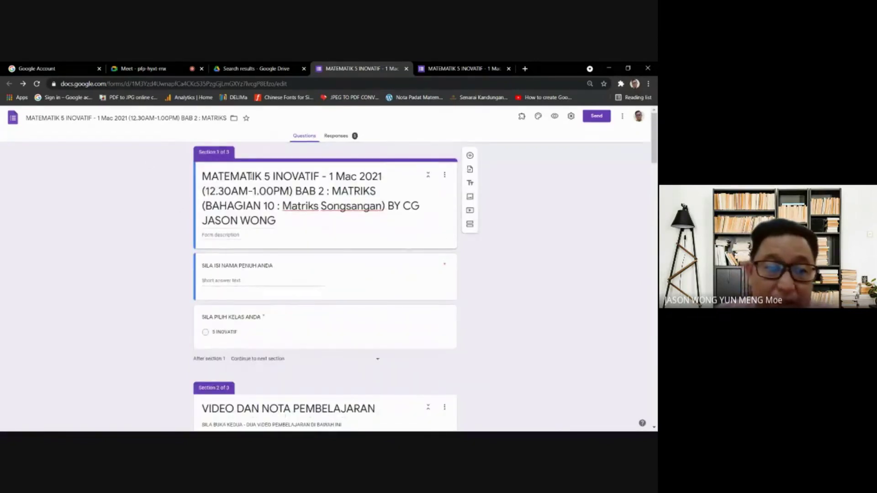
{"action": "left_click", "coordinate": [449, 66]}
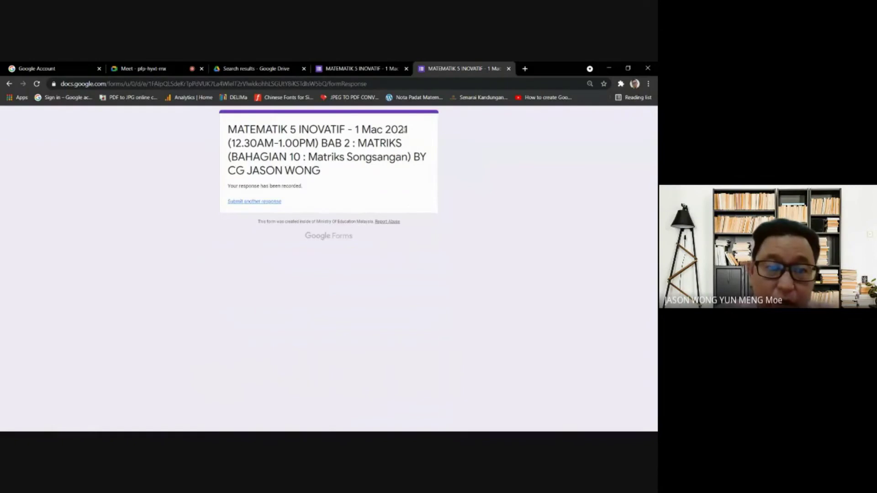
{"action": "left_click", "coordinate": [260, 201]}
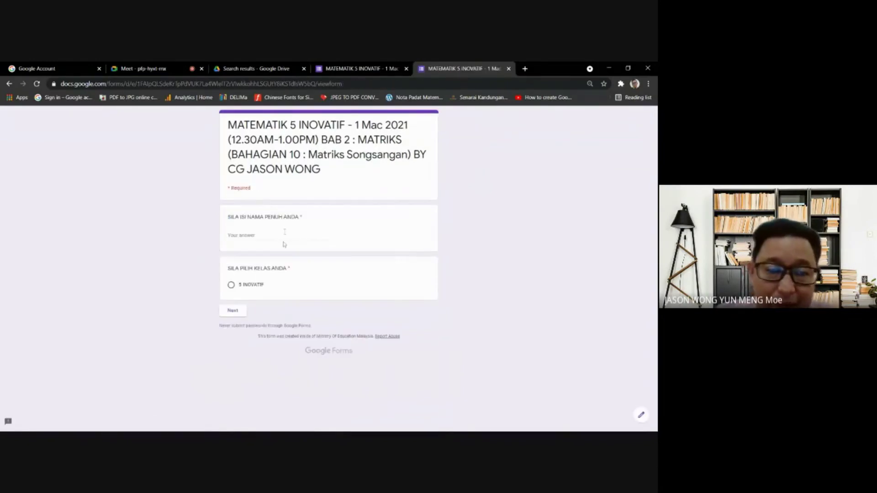
{"action": "left_click", "coordinate": [365, 67]}
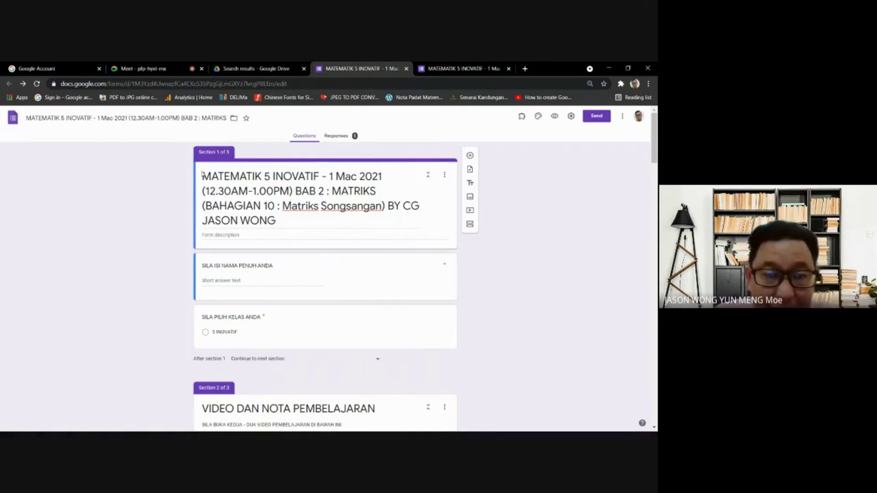
{"action": "left_click", "coordinate": [256, 284]}
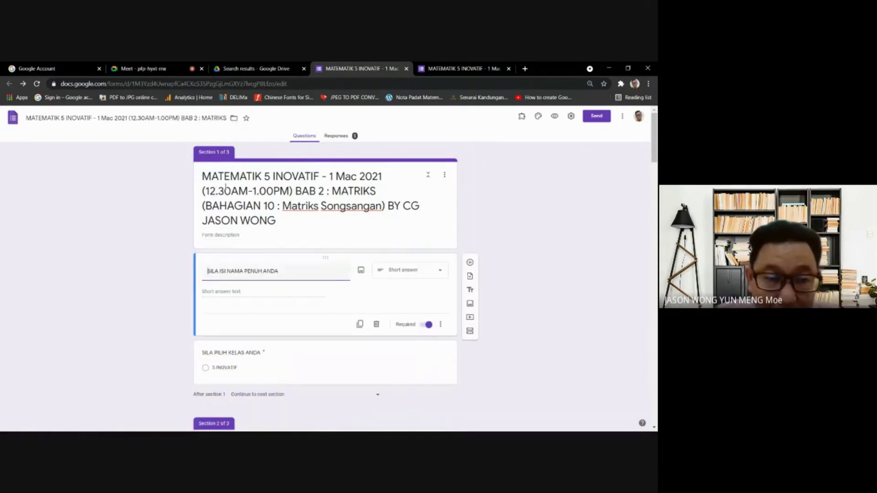
{"action": "scroll", "coordinate": [261, 286], "scroll_direction": "down", "scroll_amount": 2}
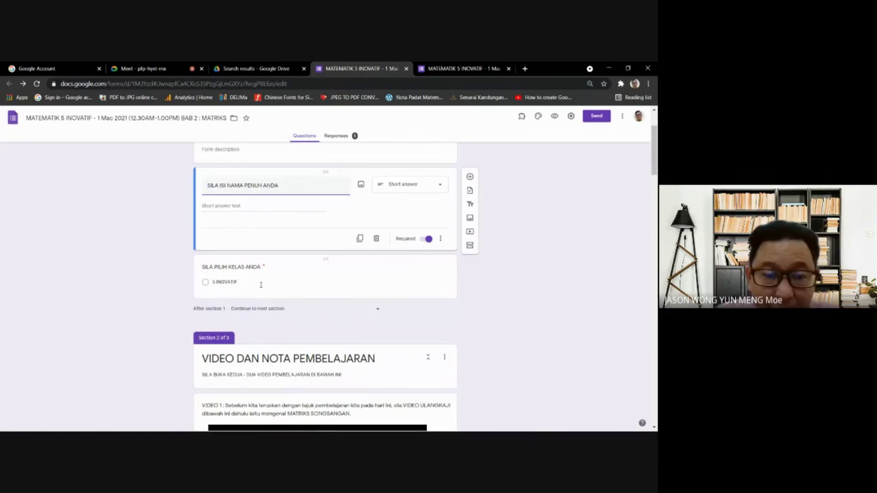
{"action": "left_click", "coordinate": [261, 284]}
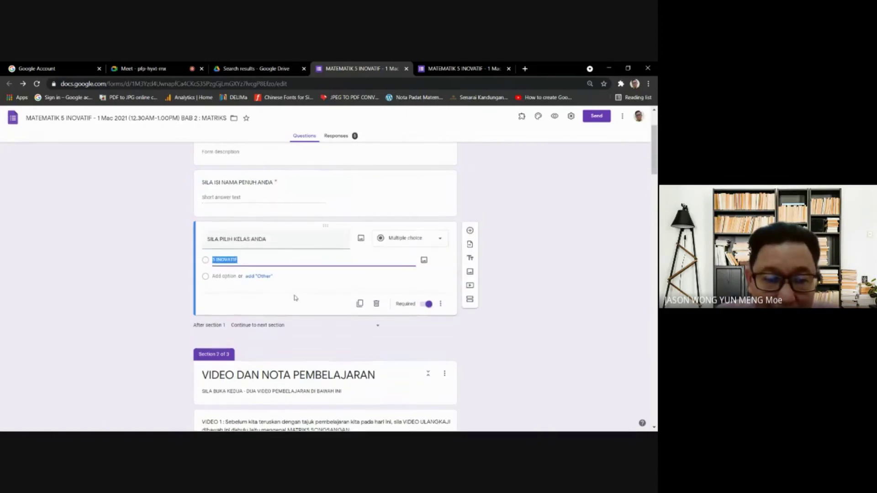
{"action": "scroll", "coordinate": [294, 297], "scroll_direction": "up", "scroll_amount": 2}
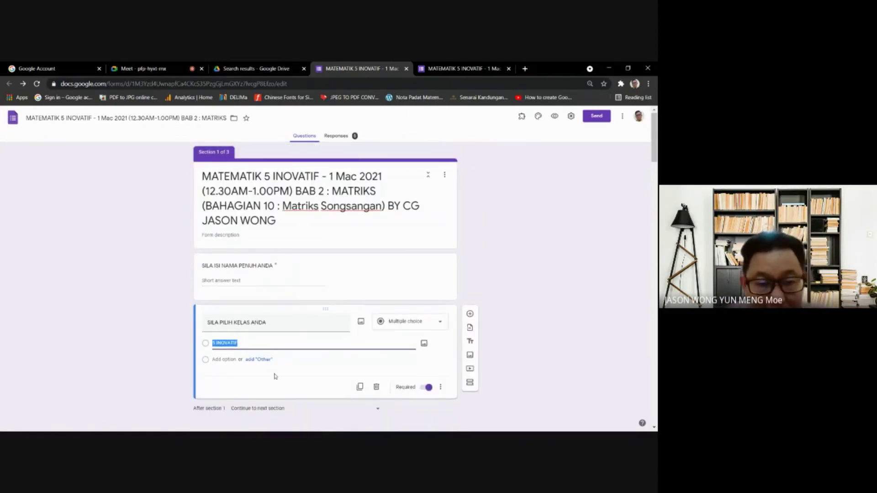
{"action": "left_click", "coordinate": [276, 379]}
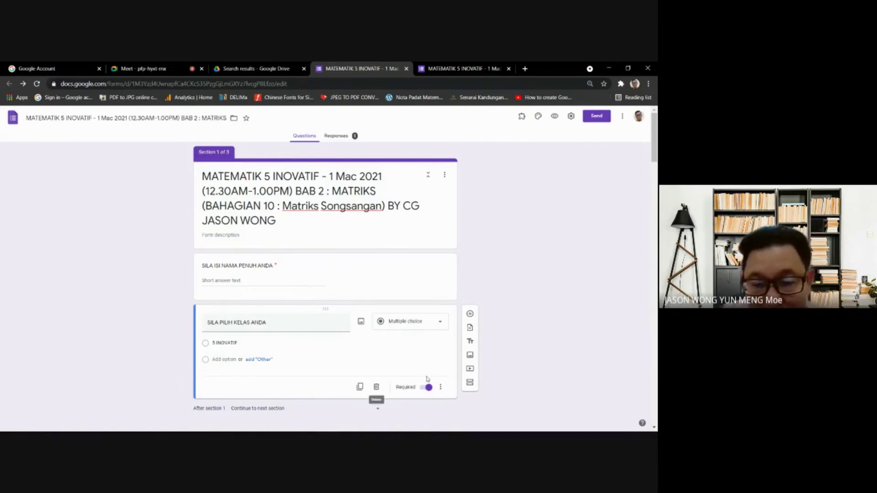
- Insert an Untitled Section after the name and class questions and open its options menu
{"action": "left_click", "coordinate": [470, 386]}
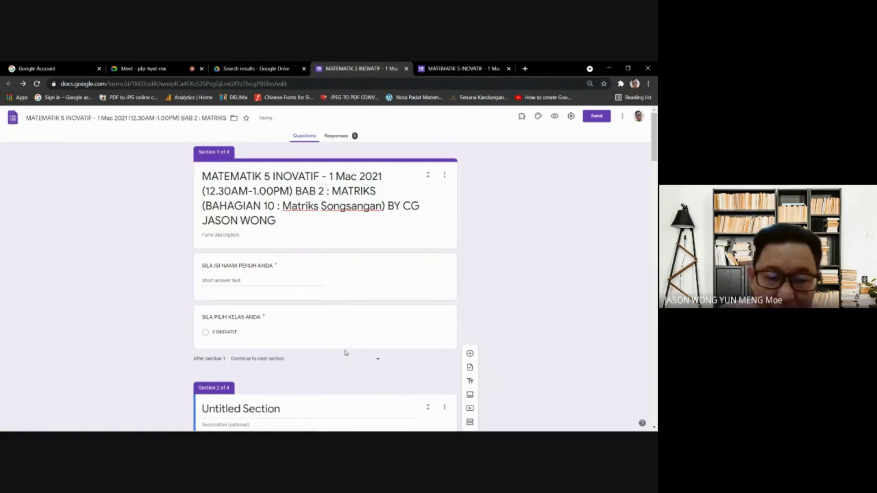
{"action": "left_click", "coordinate": [271, 323]}
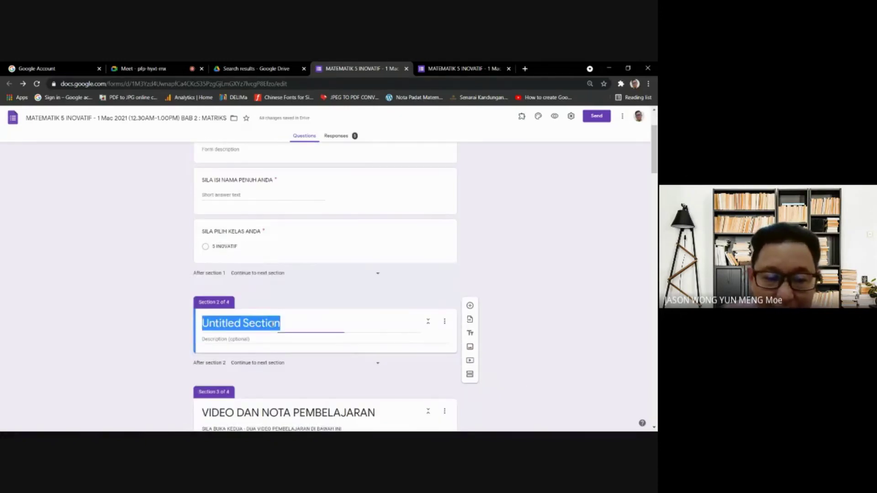
{"action": "scroll", "coordinate": [273, 324], "scroll_direction": "down", "scroll_amount": 1}
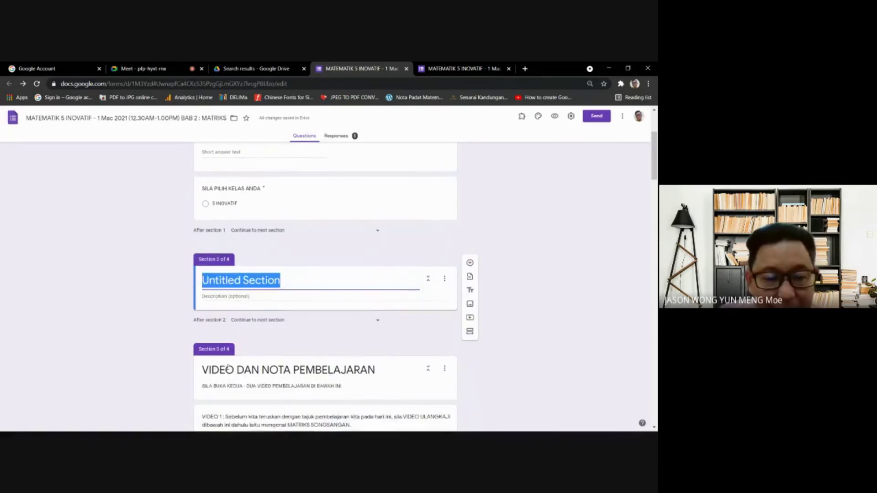
{"action": "scroll", "coordinate": [228, 368], "scroll_direction": "down", "scroll_amount": 2}
{"action": "scroll", "coordinate": [385, 280], "scroll_direction": "up", "scroll_amount": 1}
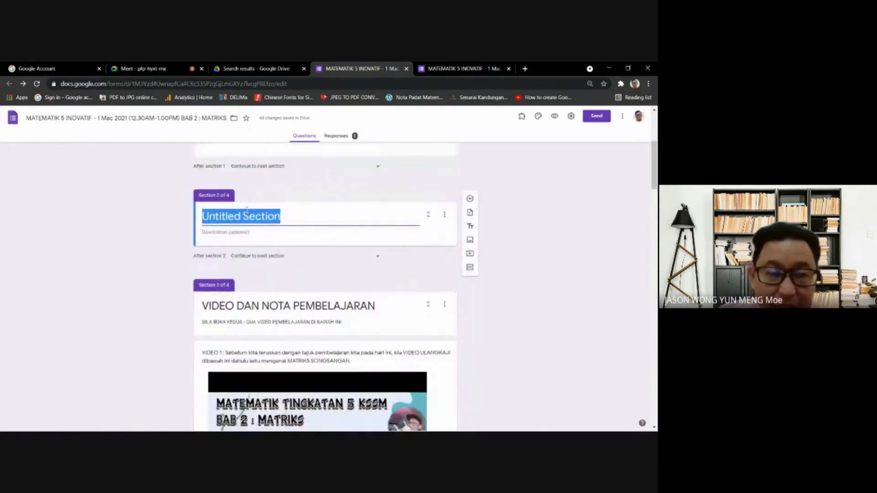
{"action": "left_click", "coordinate": [445, 236]}
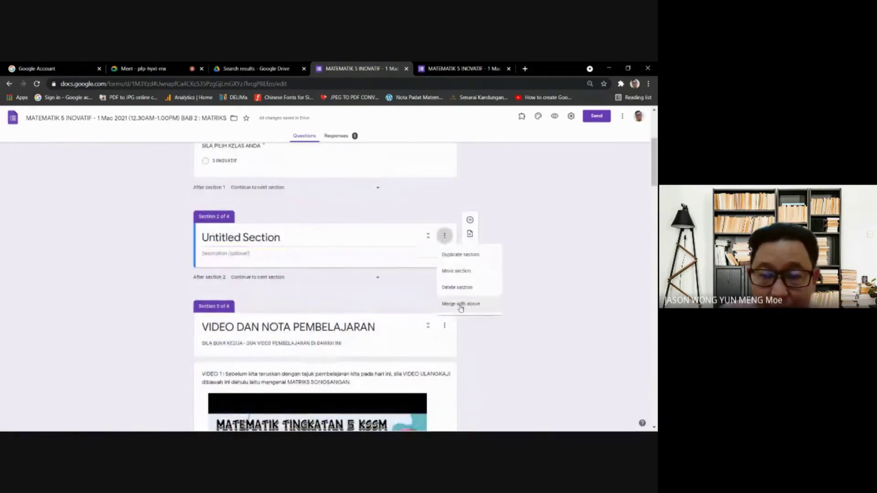
- Delete the empty Untitled Section, check the video section, and open a new browser tab
{"action": "left_click", "coordinate": [458, 287]}
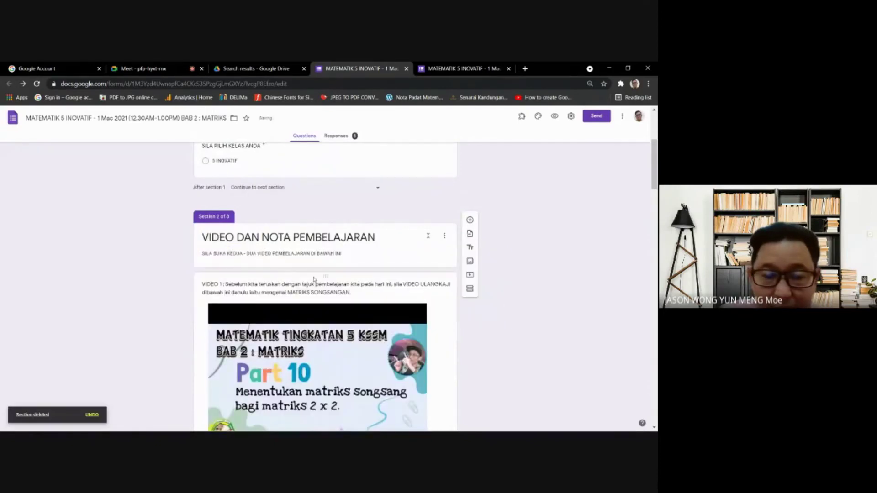
{"action": "scroll", "coordinate": [287, 264], "scroll_direction": "down", "scroll_amount": 1}
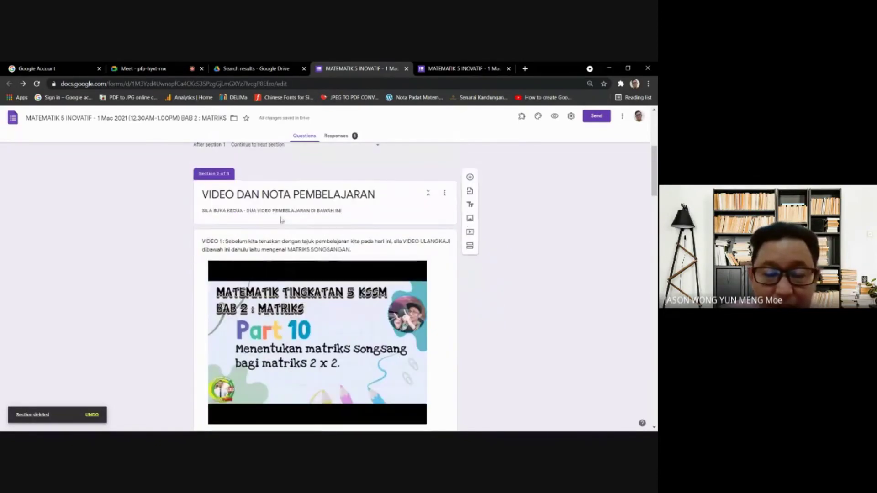
{"action": "left_click", "coordinate": [299, 234]}
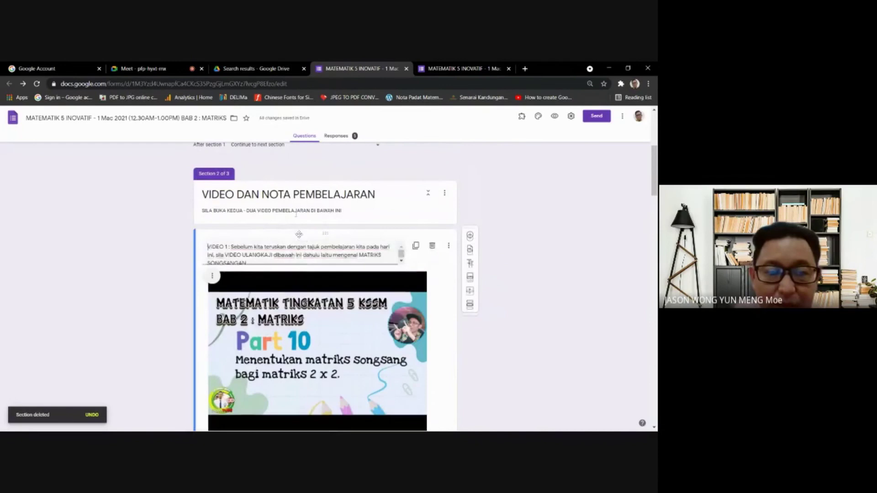
{"action": "left_click", "coordinate": [305, 206]}
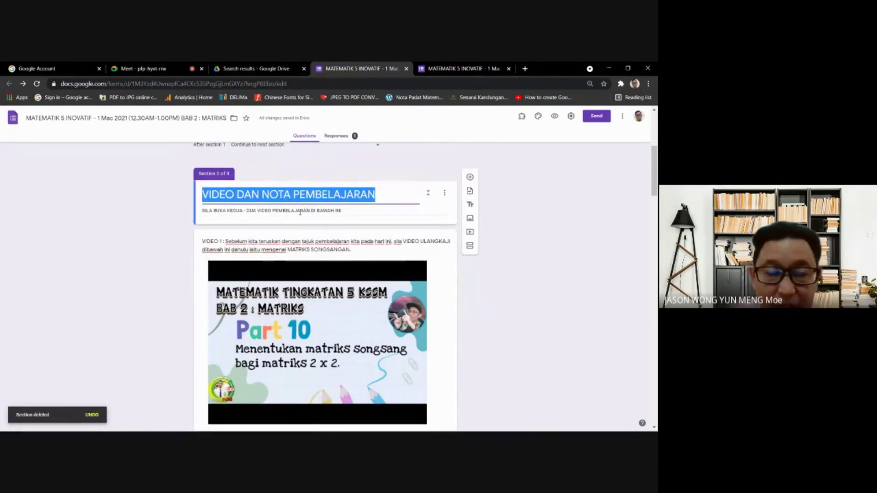
{"action": "triple_click", "coordinate": [302, 210]}
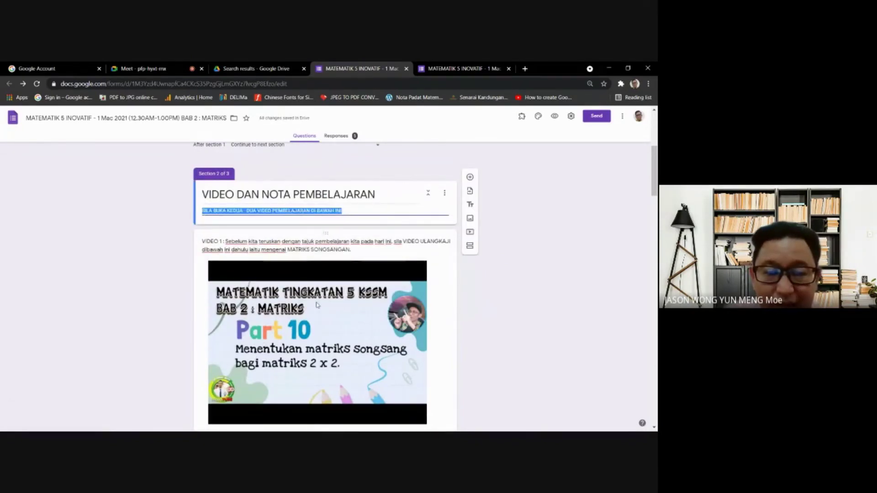
{"action": "left_click", "coordinate": [299, 295]}
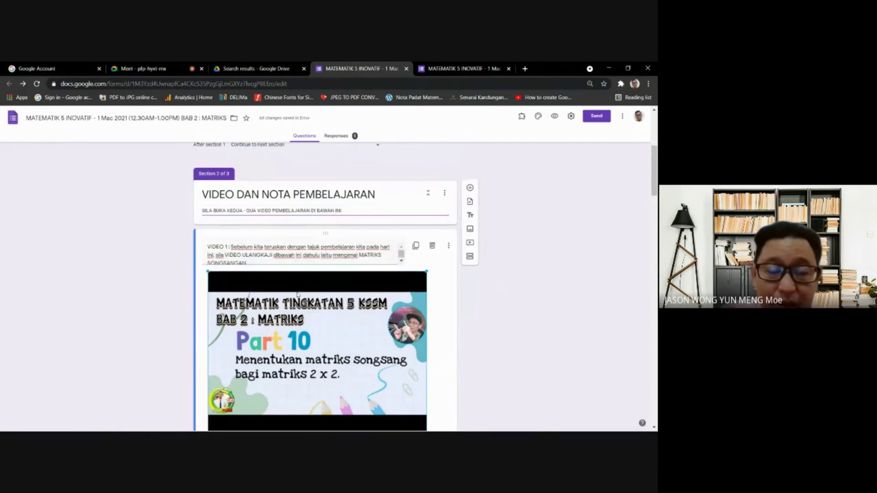
{"action": "left_click", "coordinate": [525, 68]}
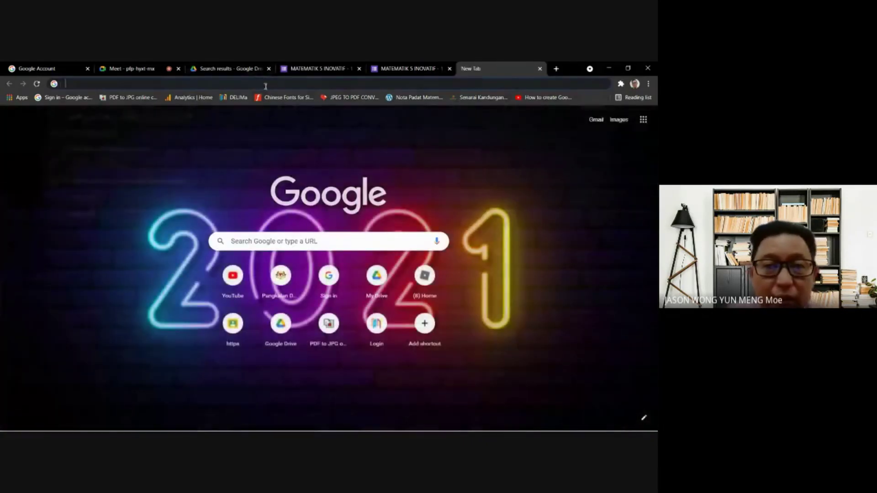
- Go to YouTube and open the Part 1 Asas Nombor video from a subscribed maths channel
{"action": "left_click", "coordinate": [265, 85]}
{"action": "type", "text": "YOUTUBE"}
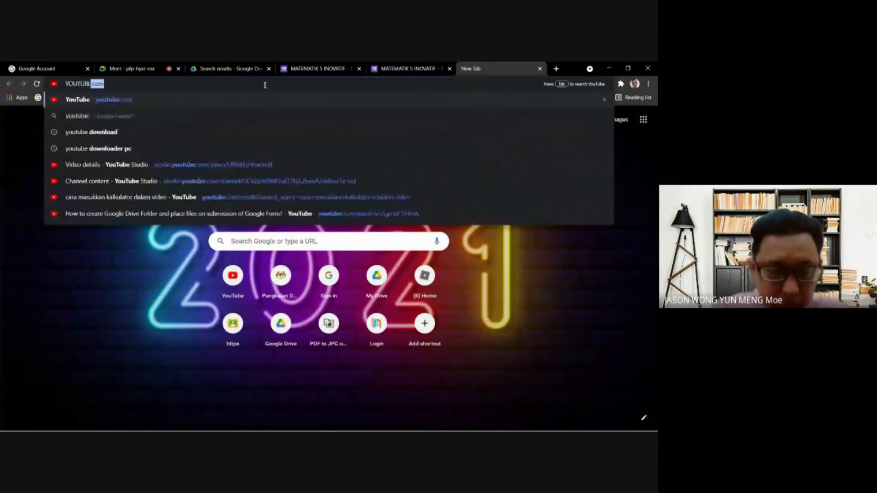
{"action": "key", "text": "Return"}
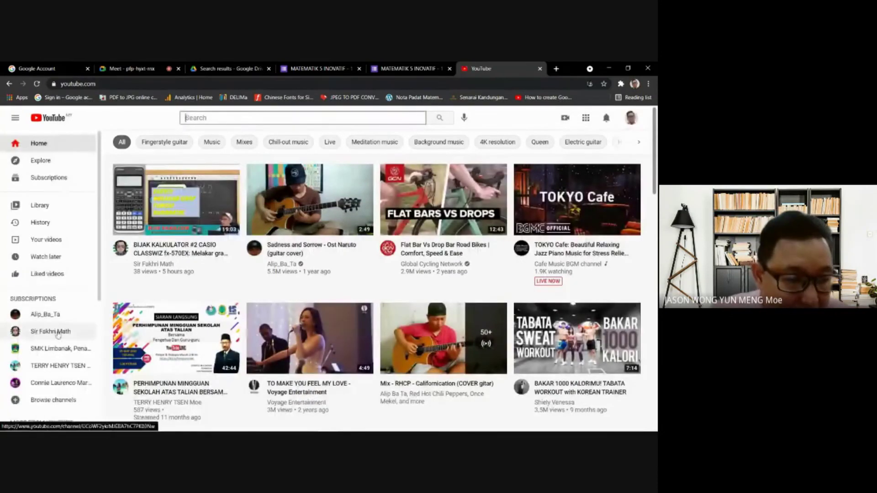
{"action": "left_click", "coordinate": [56, 336]}
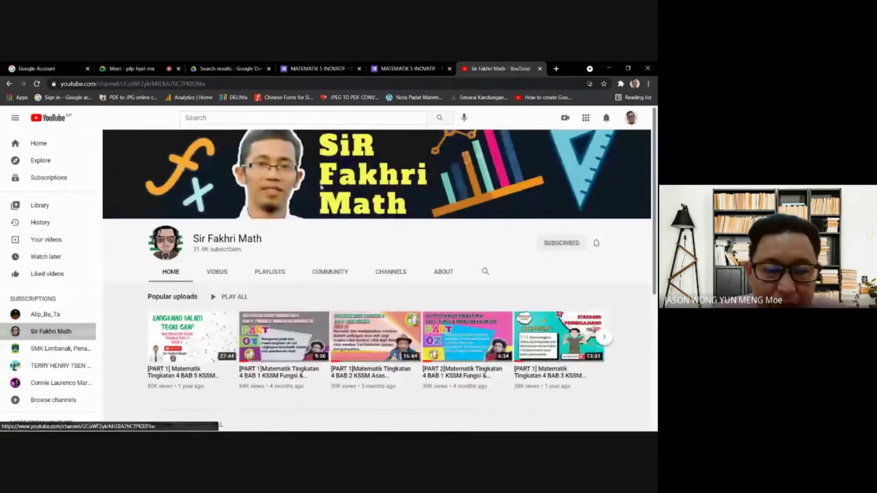
{"action": "scroll", "coordinate": [358, 268], "scroll_direction": "down", "scroll_amount": 2}
{"action": "scroll", "coordinate": [358, 268], "scroll_direction": "down", "scroll_amount": 1}
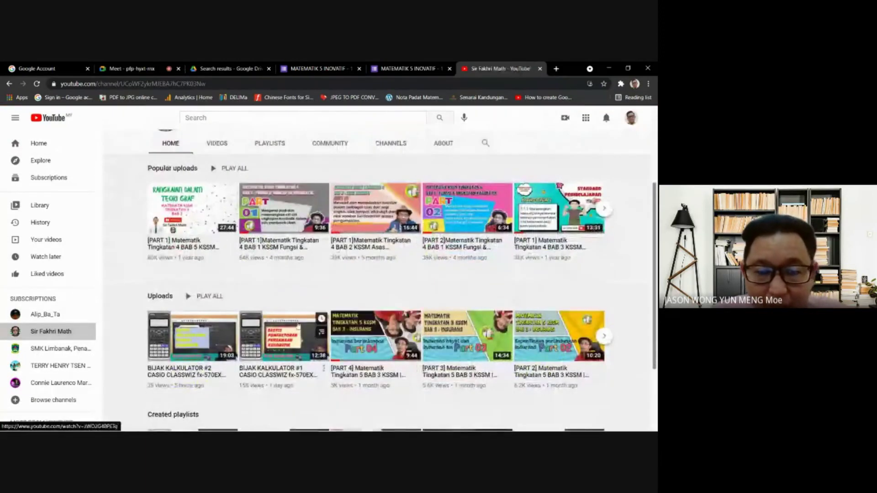
{"action": "scroll", "coordinate": [356, 245], "scroll_direction": "up", "scroll_amount": 1}
{"action": "scroll", "coordinate": [355, 244], "scroll_direction": "up", "scroll_amount": 1}
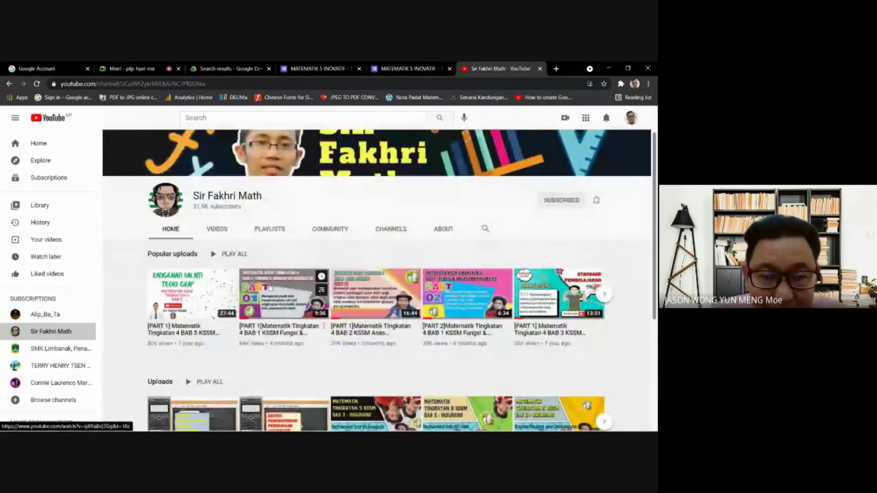
{"action": "scroll", "coordinate": [364, 297], "scroll_direction": "down", "scroll_amount": 1}
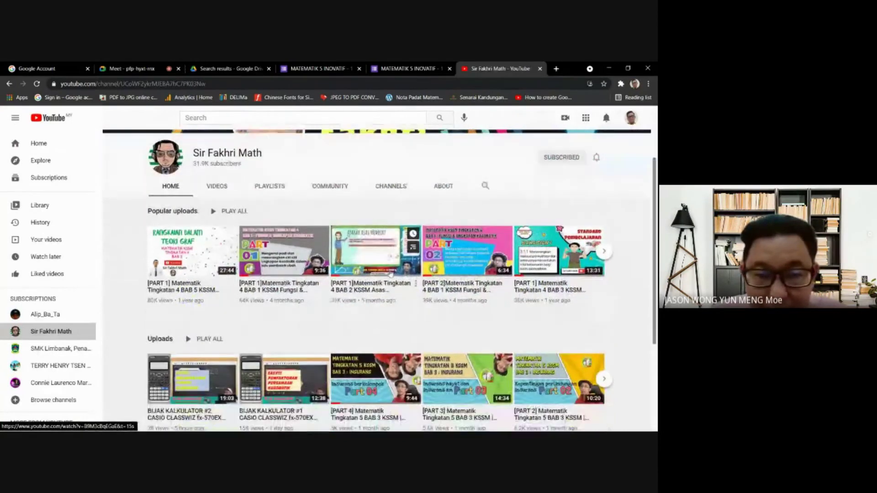
{"action": "left_click", "coordinate": [371, 240]}
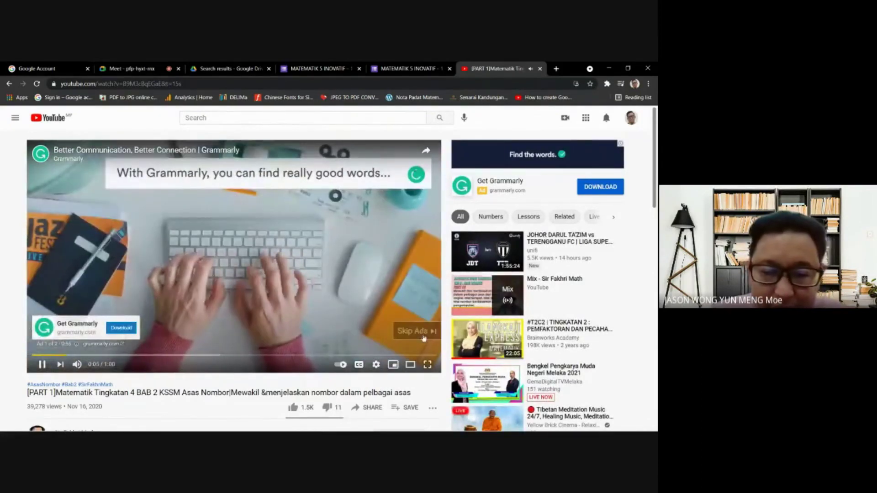
- Skip the ad, pause the lesson, and copy the video's URL from the address bar
{"action": "left_click", "coordinate": [424, 336]}
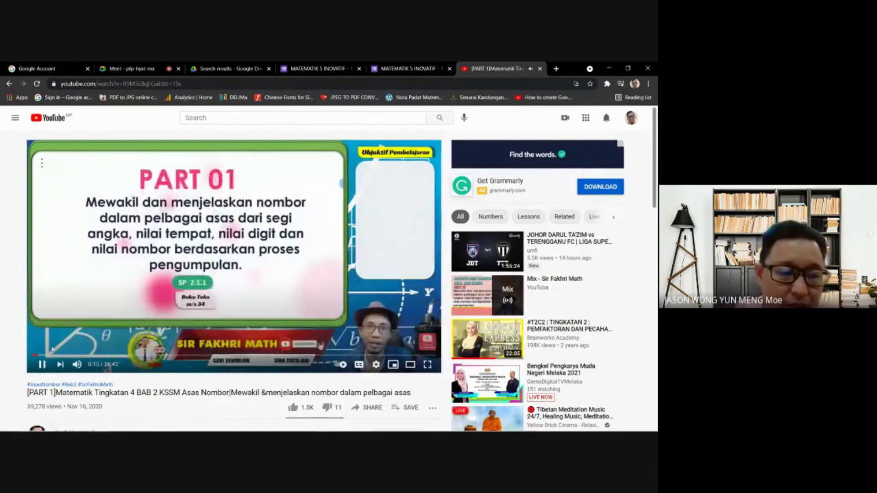
{"action": "left_click", "coordinate": [42, 364]}
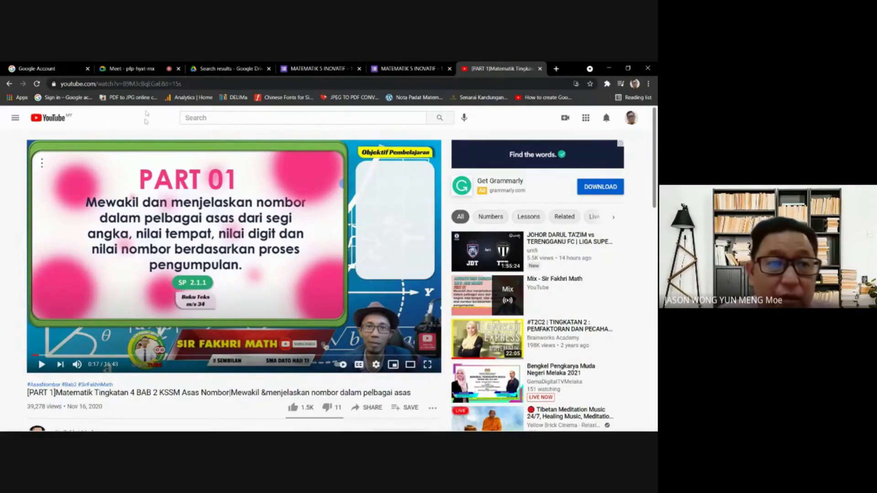
{"action": "left_click", "coordinate": [164, 86]}
{"action": "key", "text": "ctrl+c"}
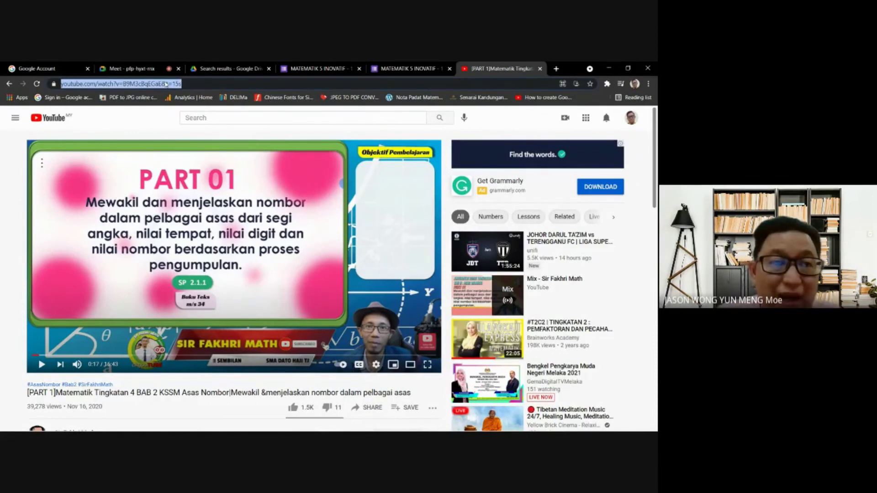
{"action": "right_click", "coordinate": [166, 84]}
{"action": "left_click", "coordinate": [181, 130]}
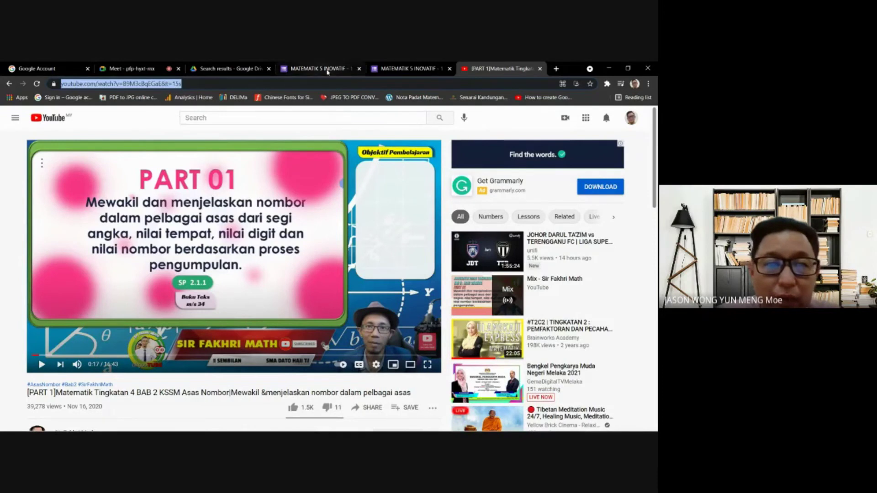
{"action": "left_click", "coordinate": [385, 66]}
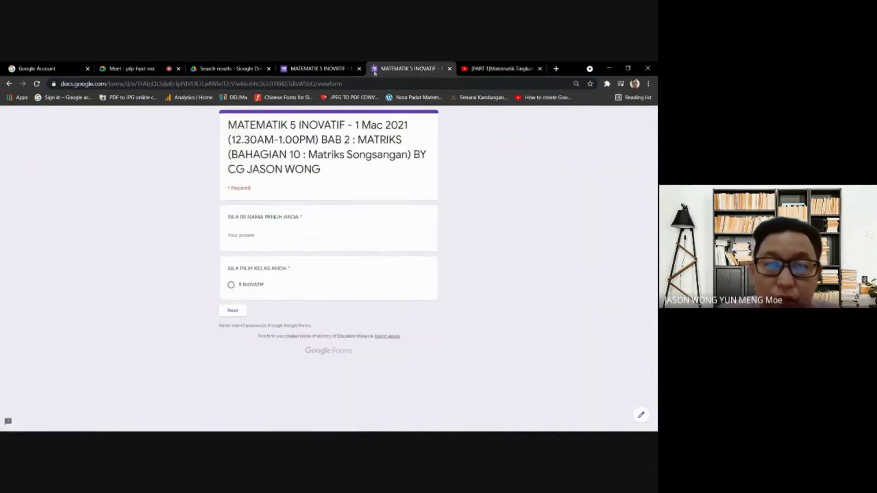
- Close the duplicate form tab and delete the Part 10 matrix video item
{"action": "left_click", "coordinate": [449, 69]}
{"action": "left_click", "coordinate": [319, 69]}
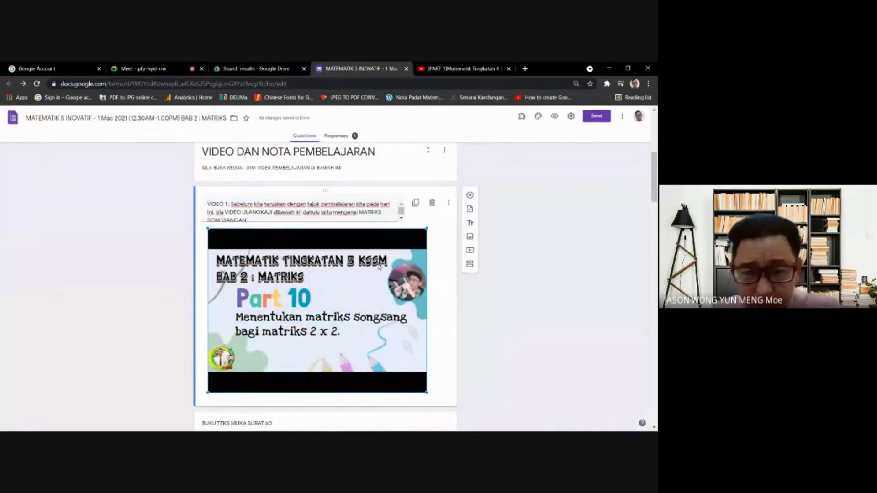
{"action": "left_click", "coordinate": [432, 204]}
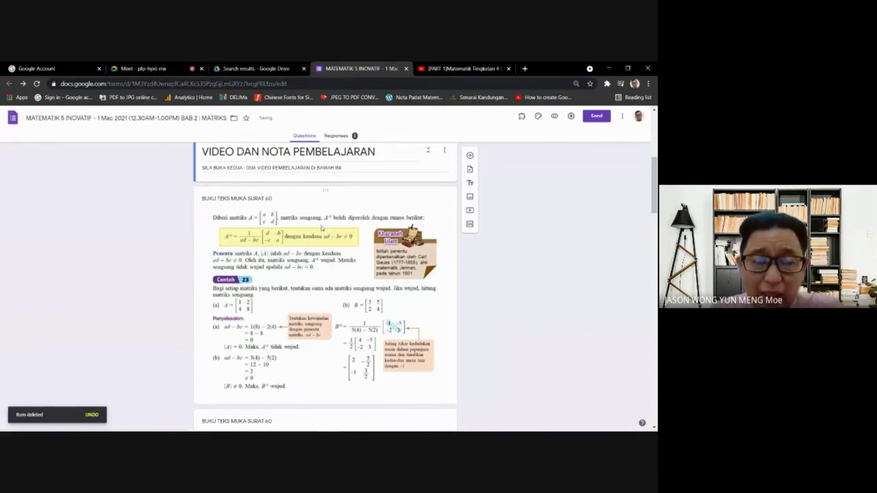
{"action": "scroll", "coordinate": [322, 228], "scroll_direction": "up", "scroll_amount": 2}
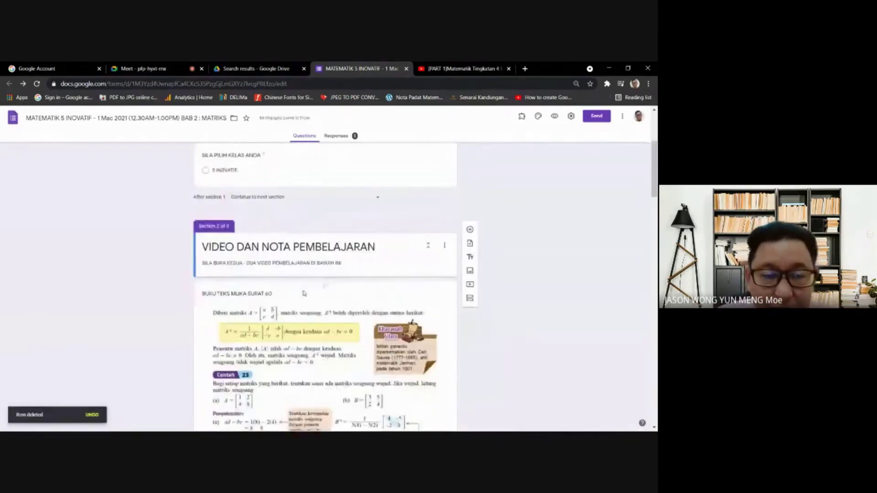
{"action": "triple_click", "coordinate": [272, 236]}
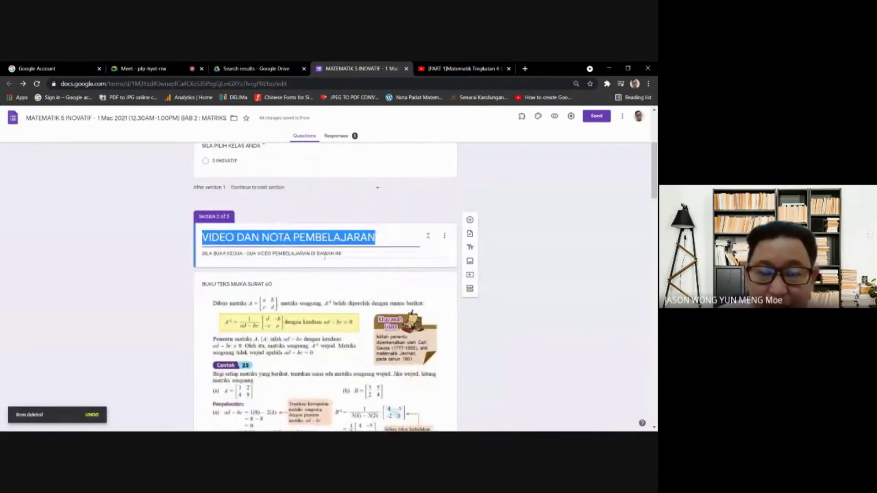
{"action": "left_click", "coordinate": [348, 238]}
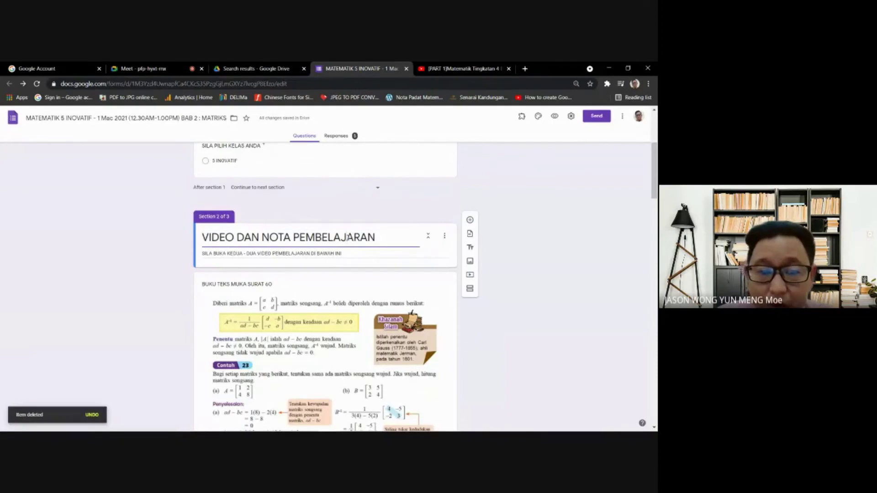
- Add the Part 1 Asas Nombor video by pasting its link into the YouTube video search
{"action": "left_click", "coordinate": [470, 276]}
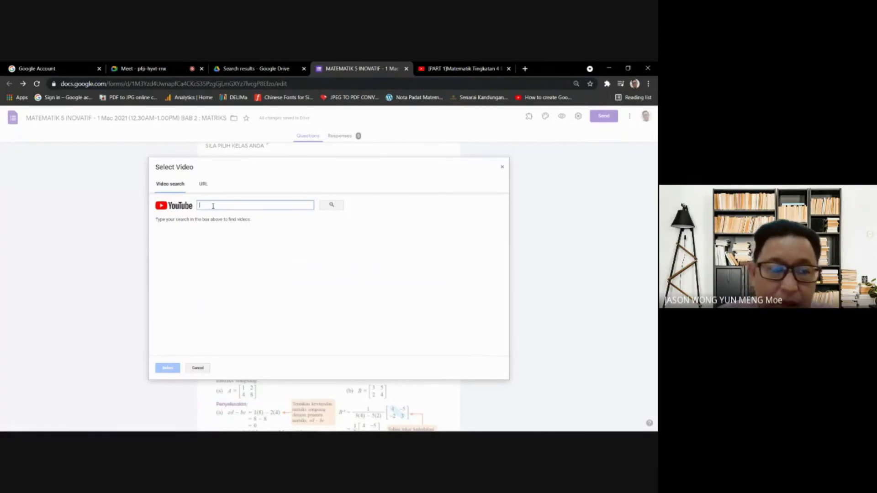
{"action": "right_click", "coordinate": [241, 206]}
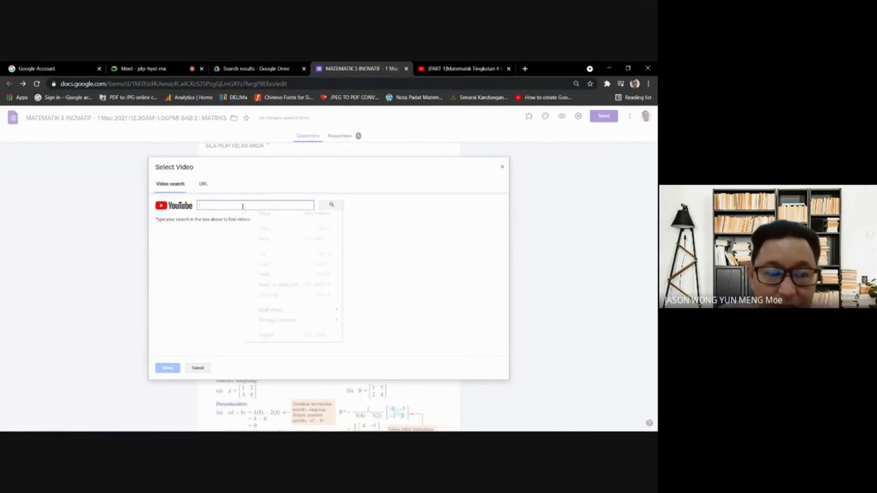
{"action": "left_click", "coordinate": [271, 275]}
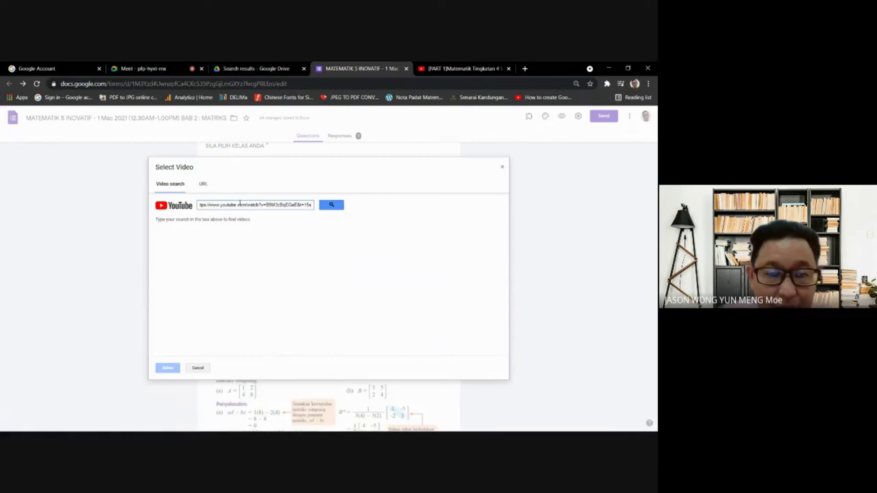
{"action": "left_click", "coordinate": [332, 205]}
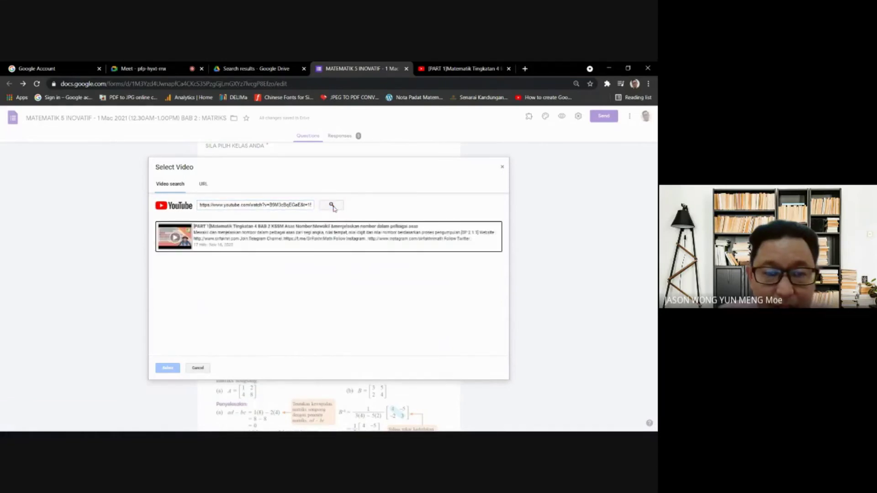
{"action": "left_click", "coordinate": [276, 234]}
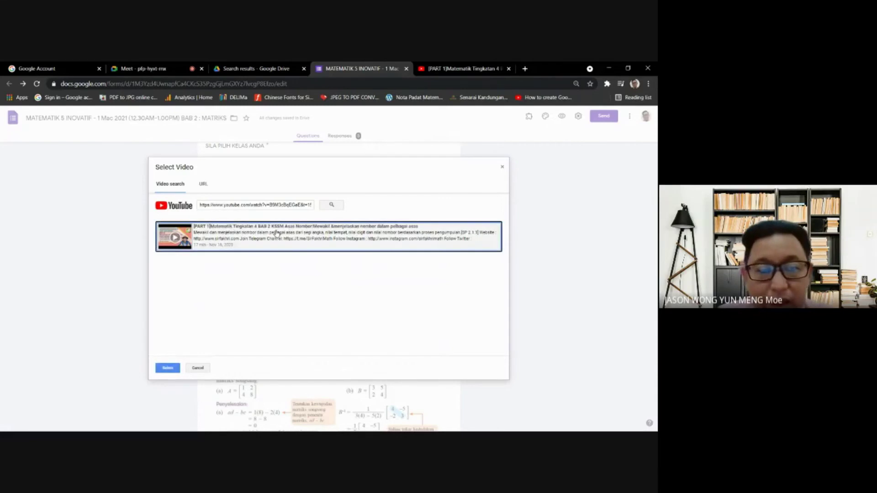
{"action": "left_click", "coordinate": [168, 368]}
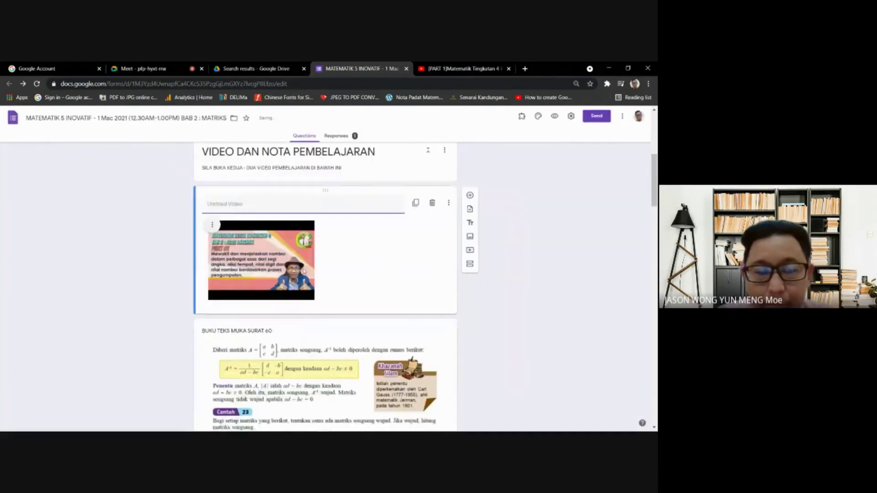
- Stretch the inserted video to full card width and erase a partly typed 'ViD' title
{"action": "left_click_drag", "start_coordinate": [314, 299], "coordinate": [446, 311]}
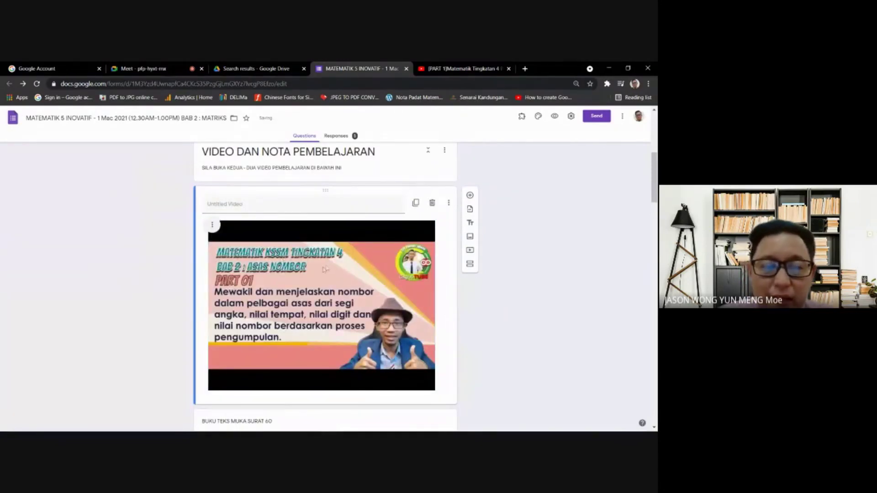
{"action": "left_click", "coordinate": [254, 211]}
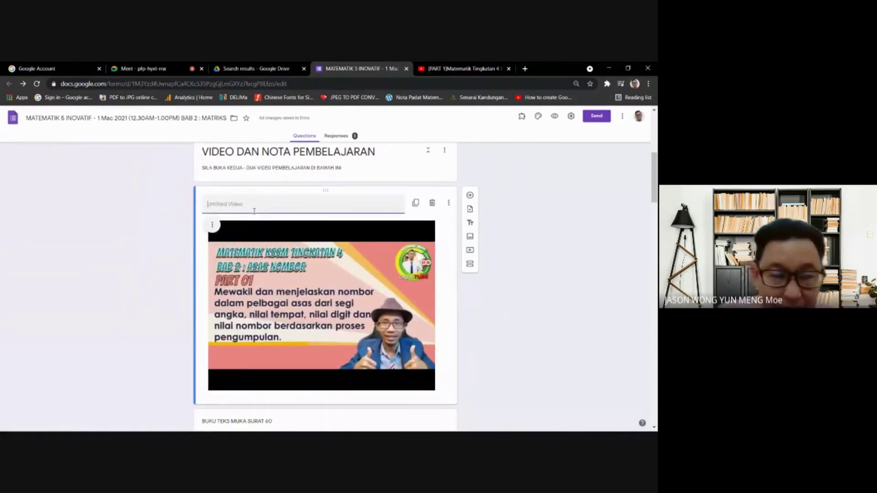
{"action": "type", "text": "ViD"}
{"action": "key", "text": "BackSpace"}
{"action": "key", "text": "BackSpace"}
{"action": "key", "text": "BackSpace"}
{"action": "scroll", "coordinate": [324, 297], "scroll_direction": "down", "scroll_amount": 5}
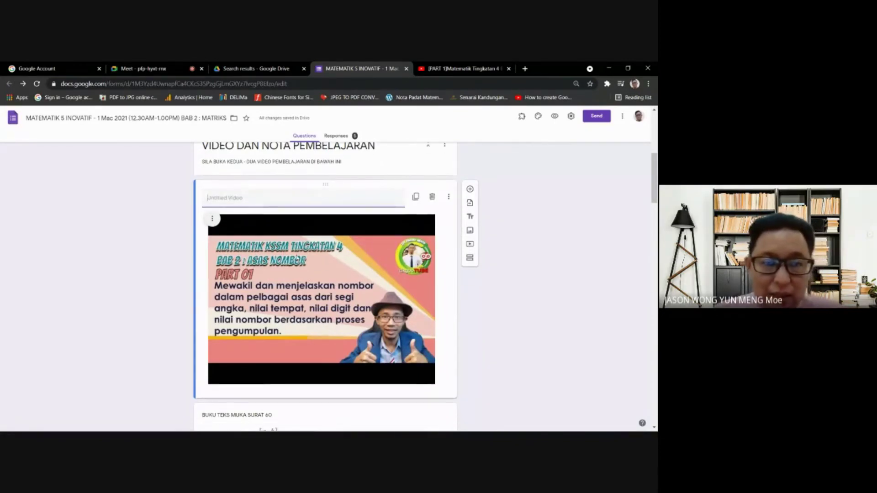
{"action": "scroll", "coordinate": [324, 297], "scroll_direction": "up", "scroll_amount": 6}
{"action": "scroll", "coordinate": [324, 297], "scroll_direction": "down", "scroll_amount": 1}
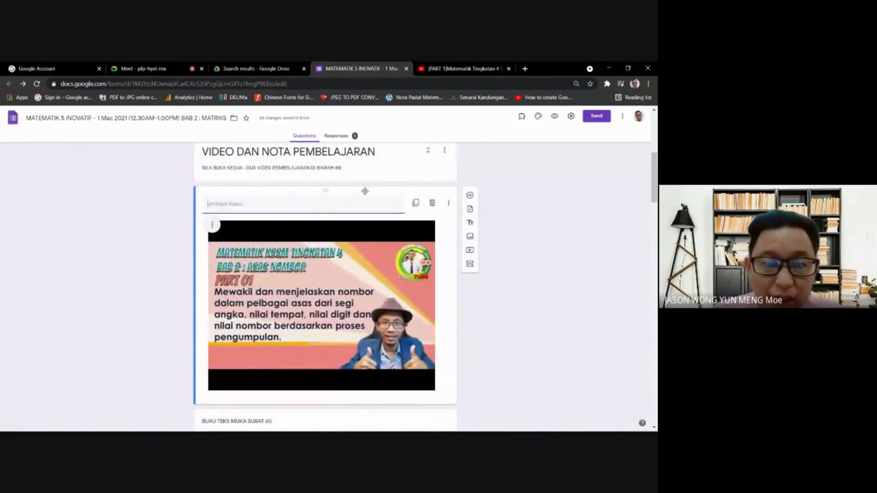
- Delete the Part 1 video, restore the Part 10 video with Ctrl+Z, and start inserting an image
{"action": "left_click", "coordinate": [432, 203]}
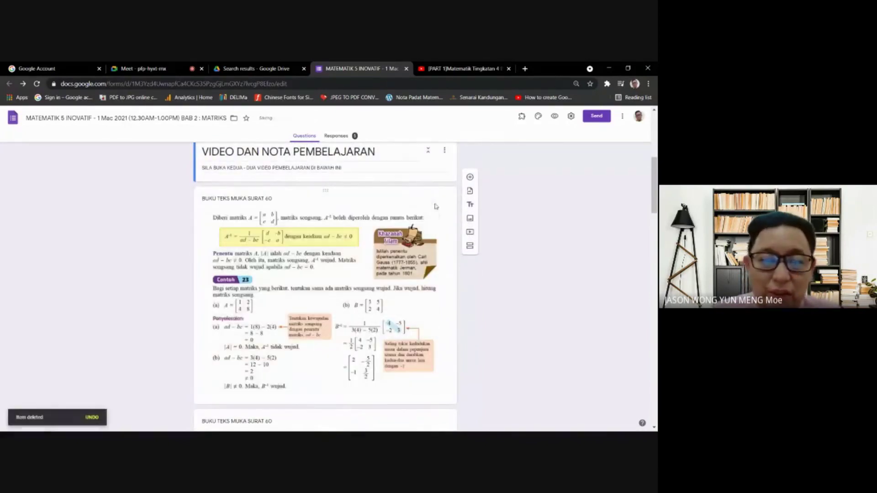
{"action": "key", "text": "ctrl+z"}
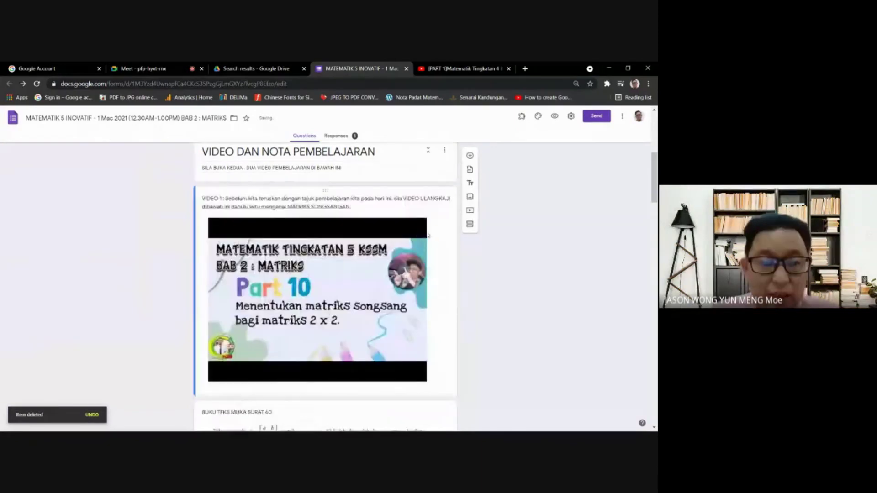
{"action": "left_click", "coordinate": [428, 234]}
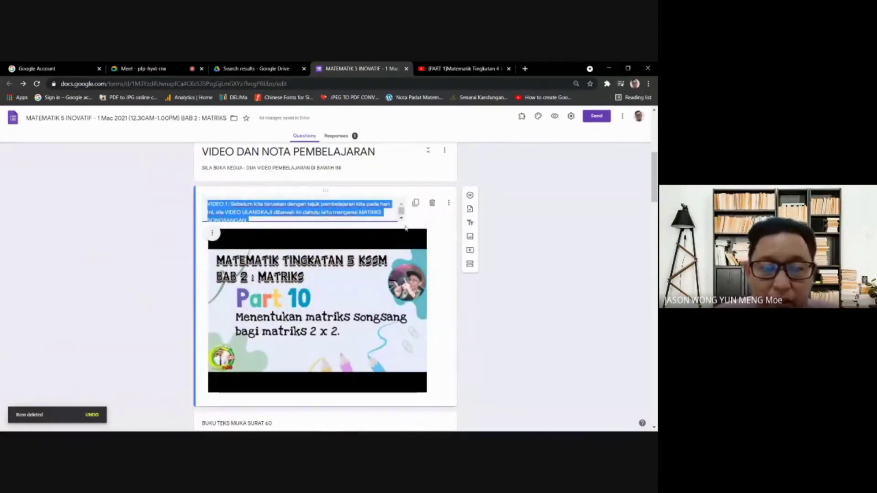
{"action": "left_click", "coordinate": [242, 206]}
{"action": "scroll", "coordinate": [257, 220], "scroll_direction": "down", "scroll_amount": 5}
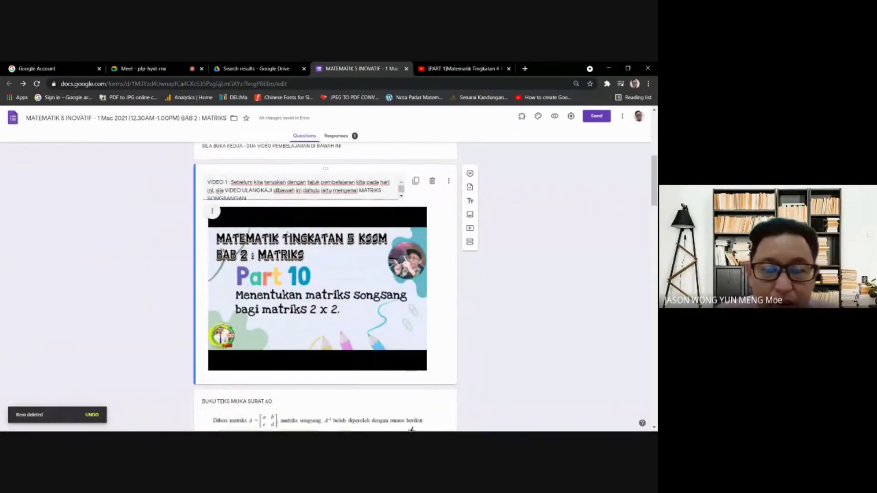
{"action": "left_click", "coordinate": [301, 284]}
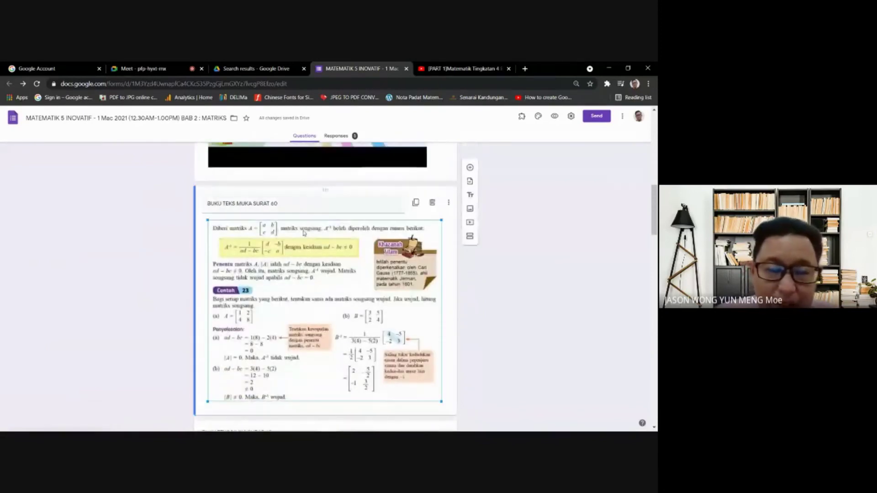
{"action": "scroll", "coordinate": [274, 256], "scroll_direction": "down", "scroll_amount": 1}
{"action": "scroll", "coordinate": [254, 235], "scroll_direction": "up", "scroll_amount": 2}
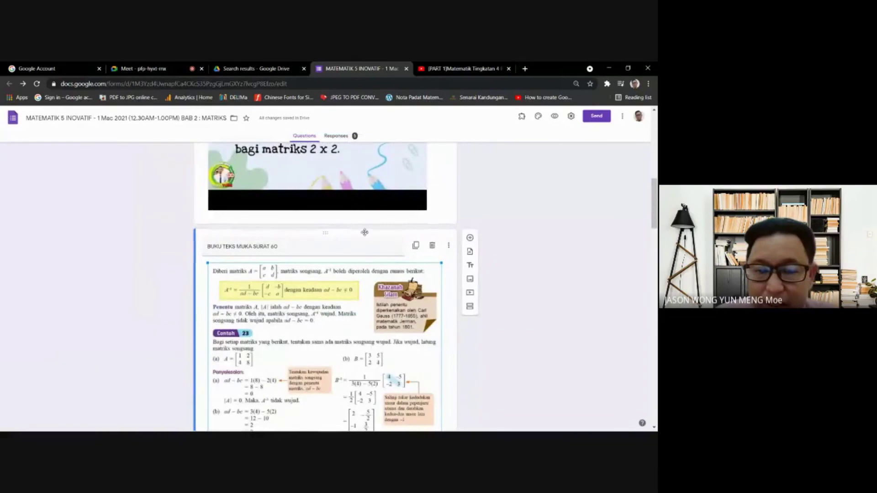
{"action": "scroll", "coordinate": [440, 204], "scroll_direction": "up", "scroll_amount": 1}
{"action": "left_click", "coordinate": [451, 237]}
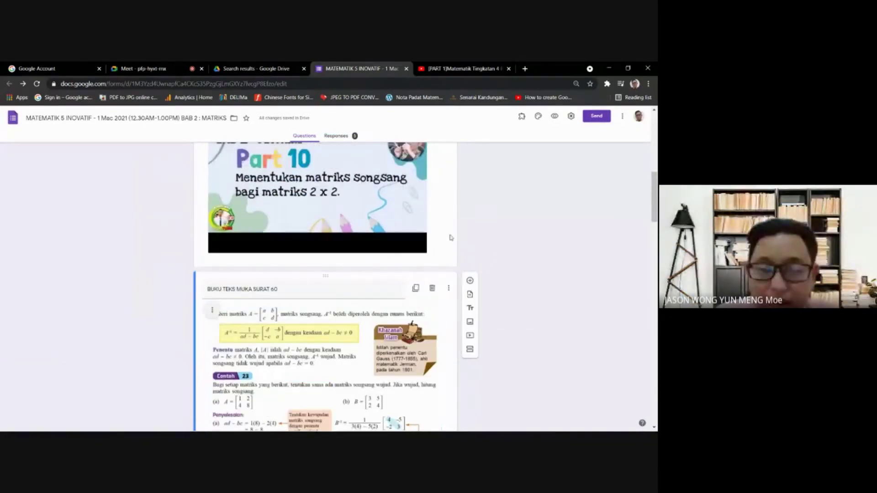
{"action": "scroll", "coordinate": [470, 236], "scroll_direction": "down", "scroll_amount": 4}
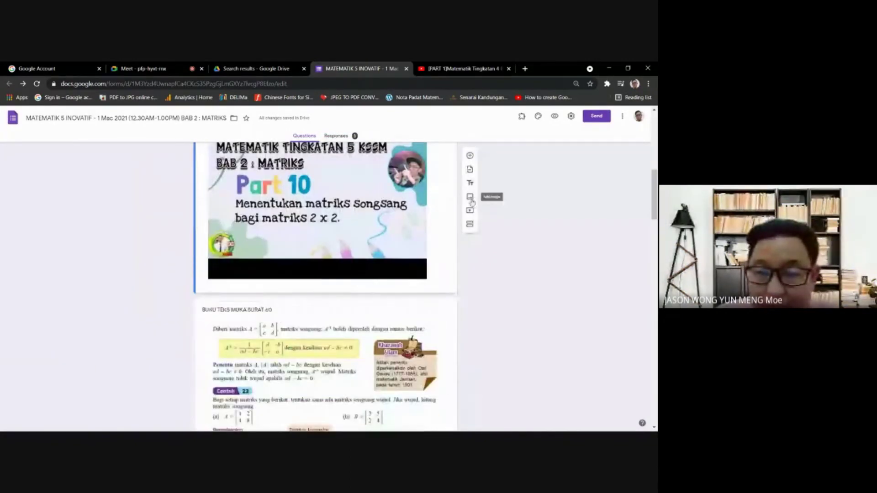
{"action": "left_click", "coordinate": [471, 200]}
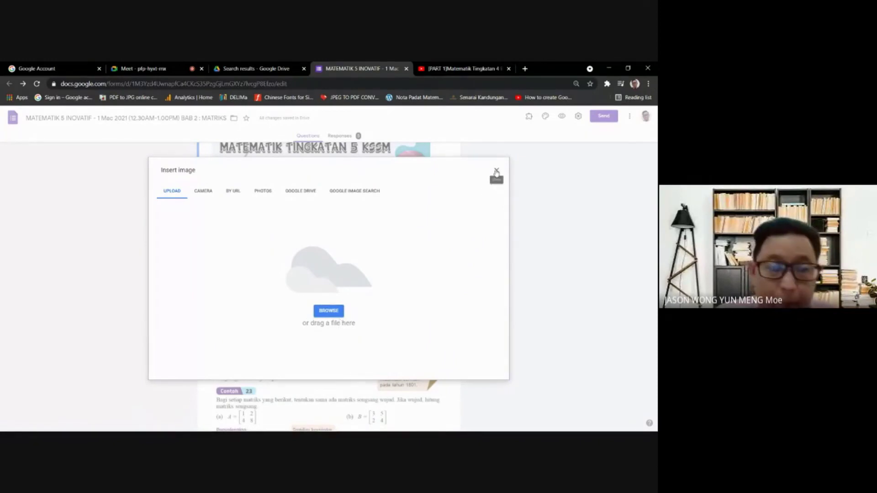
- Cancel the Insert image dialog and move the Contoh 23 card further down the form
{"action": "left_click", "coordinate": [497, 172]}
{"action": "scroll", "coordinate": [313, 182], "scroll_direction": "down", "scroll_amount": 5}
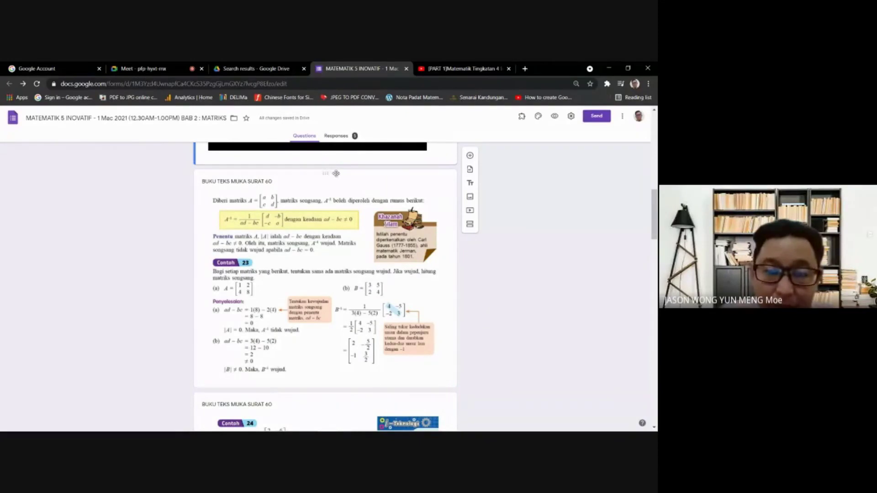
{"action": "left_click_drag", "start_coordinate": [326, 173], "coordinate": [339, 263]}
{"action": "scroll", "coordinate": [329, 247], "scroll_direction": "up", "scroll_amount": 3}
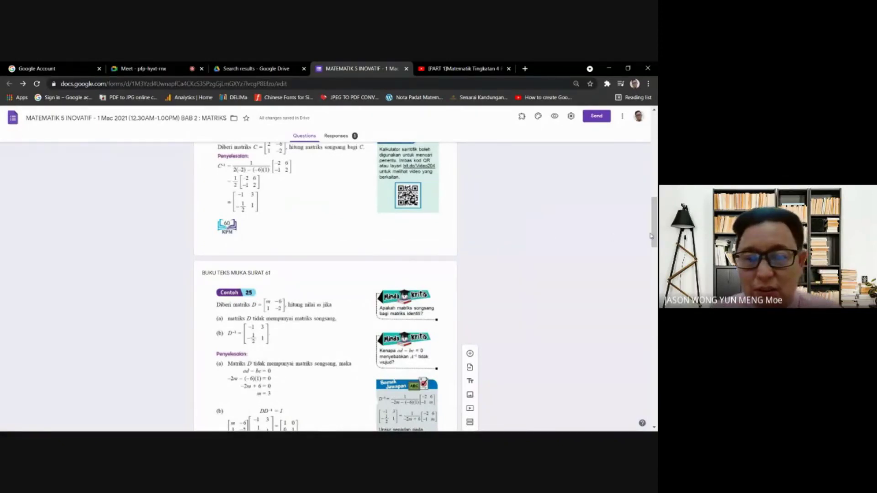
{"action": "left_click_drag", "start_coordinate": [656, 230], "coordinate": [656, 131]}
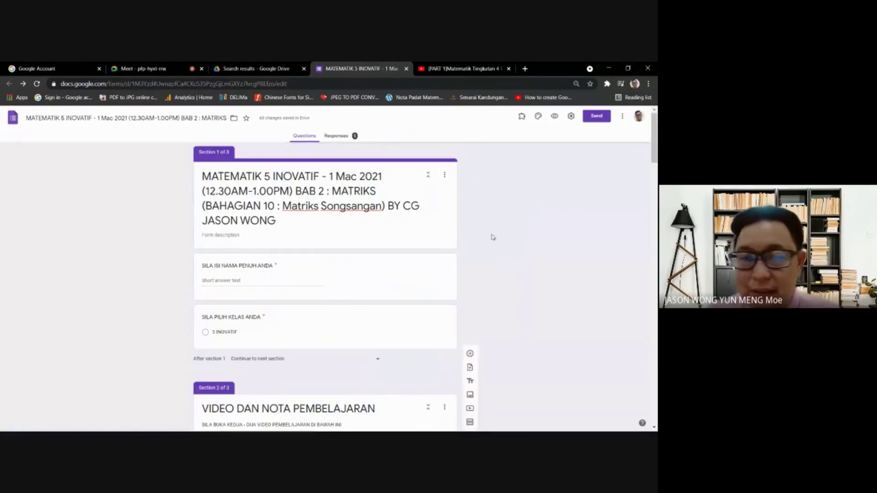
{"action": "left_click", "coordinate": [402, 329]}
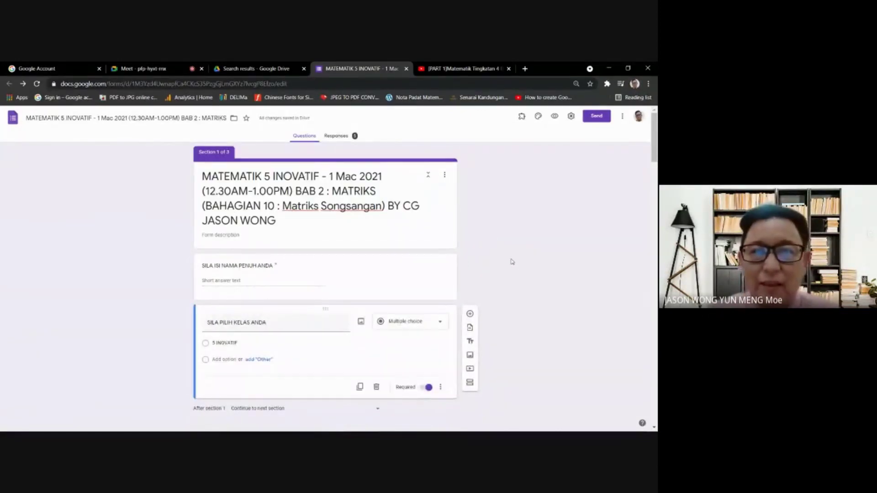
- Glance at the Meet and Drive tabs, then select the form title back in the editor
{"action": "left_click", "coordinate": [142, 68]}
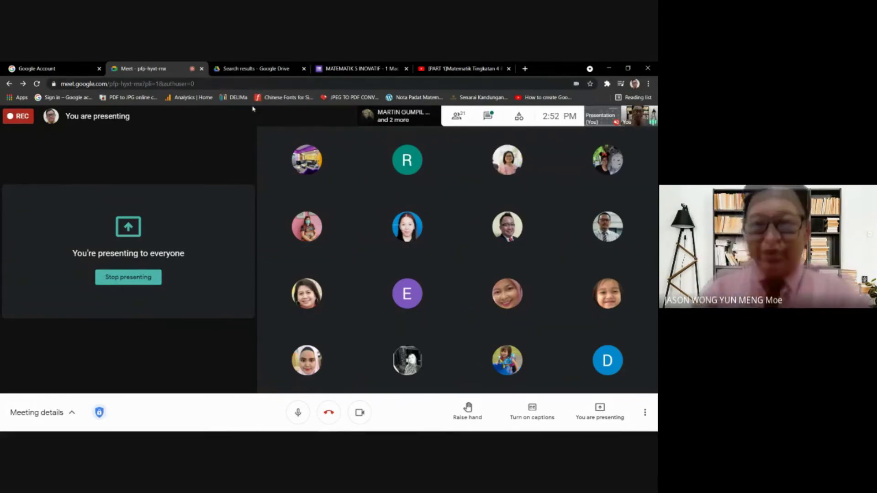
{"action": "left_click", "coordinate": [241, 67]}
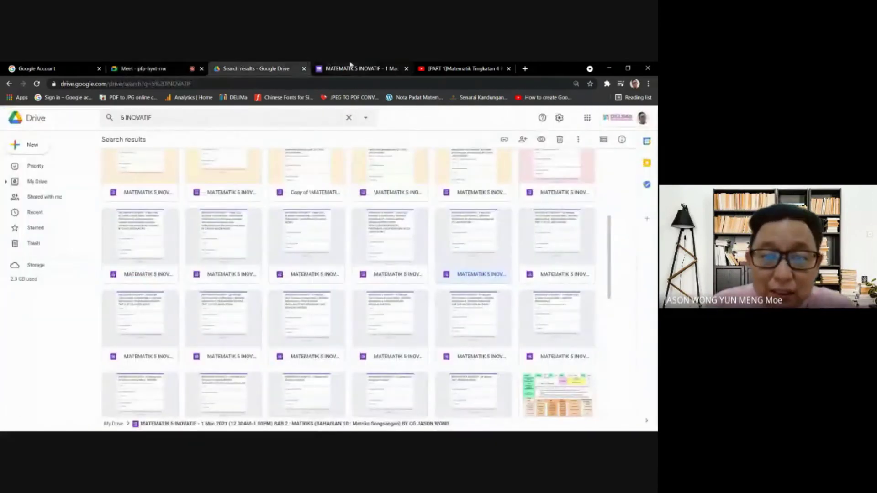
{"action": "left_click", "coordinate": [350, 68]}
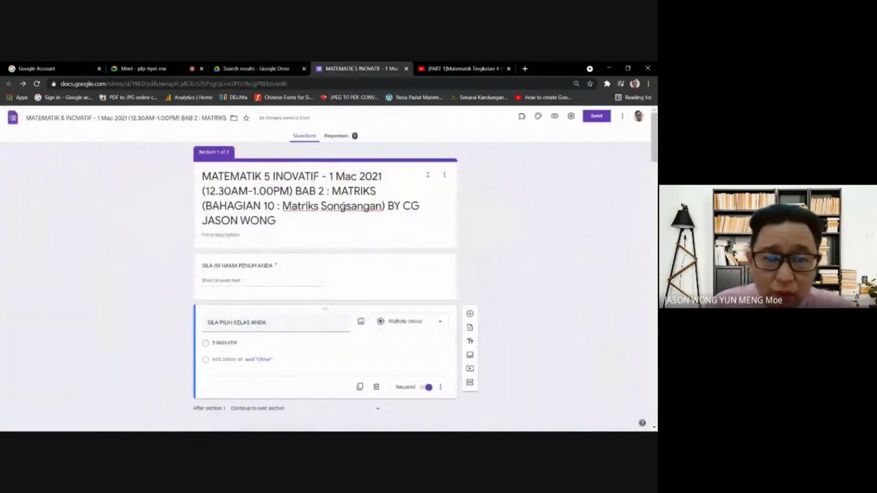
{"action": "left_click", "coordinate": [343, 206]}
{"action": "left_click", "coordinate": [523, 196]}
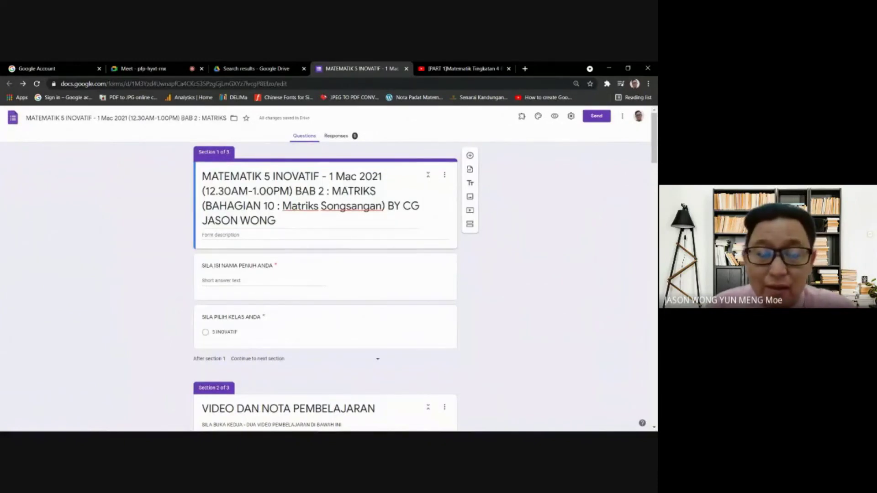
{"action": "left_click", "coordinate": [297, 188]}
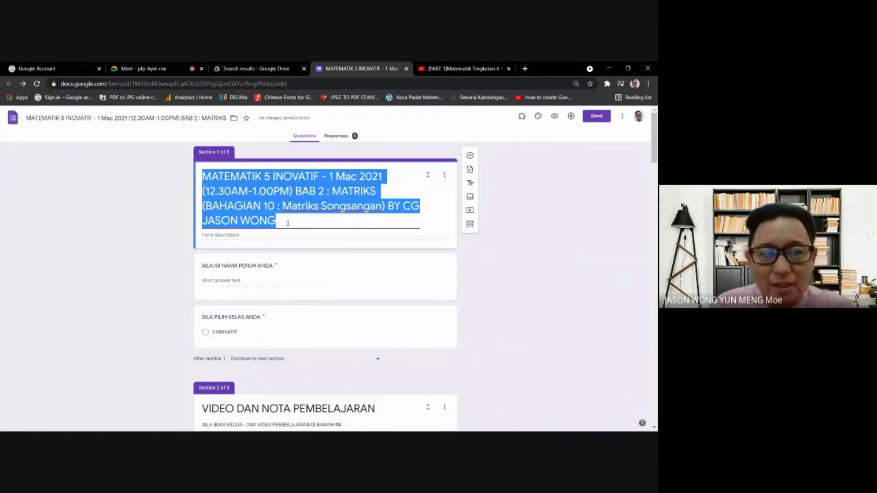
- Review the VIDEO DAN NOTA PEMBELAJARAN section title and its VIDEO 1 item
{"action": "scroll", "coordinate": [329, 242], "scroll_direction": "down", "scroll_amount": 15}
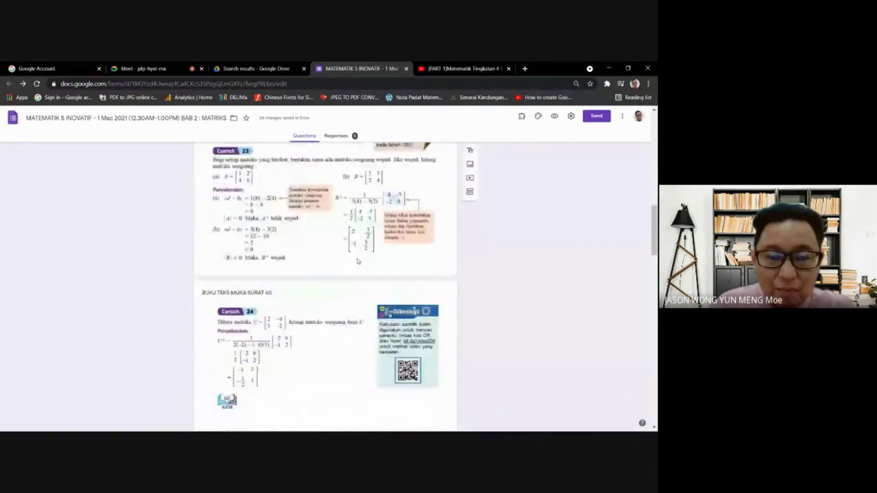
{"action": "scroll", "coordinate": [358, 256], "scroll_direction": "up", "scroll_amount": 15}
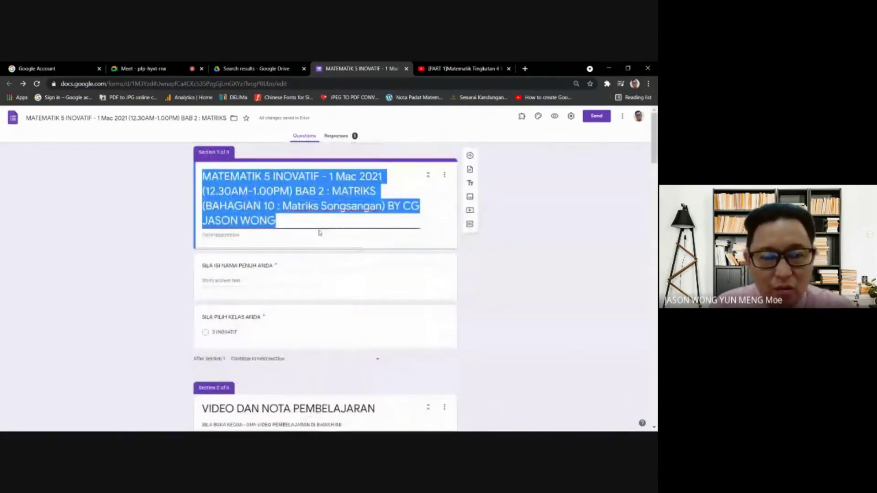
{"action": "scroll", "coordinate": [303, 292], "scroll_direction": "down", "scroll_amount": 4}
{"action": "triple_click", "coordinate": [302, 281]}
{"action": "scroll", "coordinate": [305, 264], "scroll_direction": "down", "scroll_amount": 3}
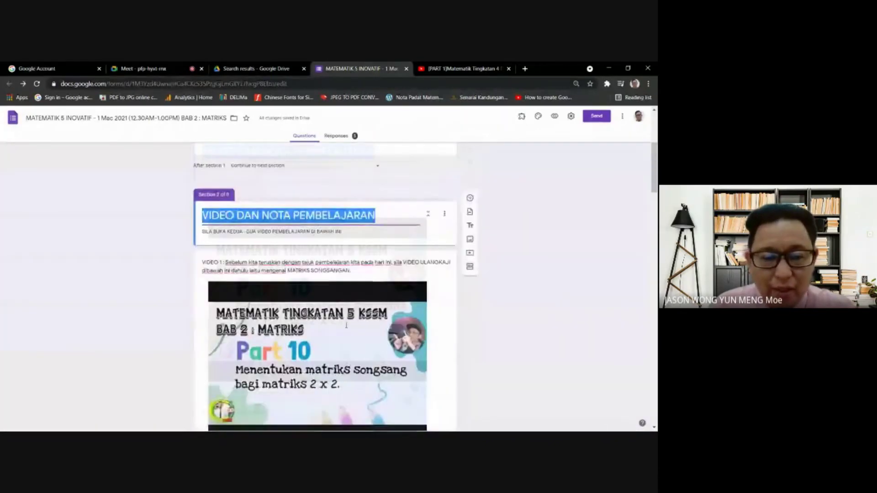
{"action": "left_click", "coordinate": [306, 275]}
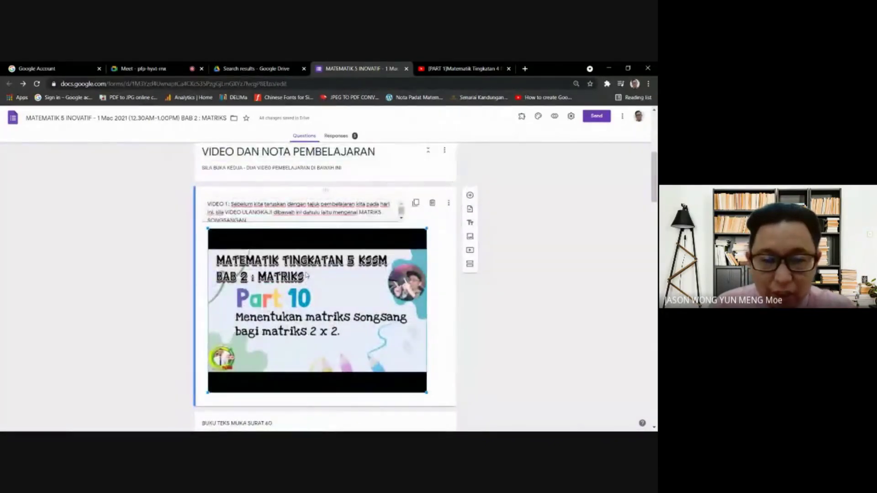
{"action": "scroll", "coordinate": [307, 276], "scroll_direction": "down", "scroll_amount": 3}
{"action": "scroll", "coordinate": [308, 276], "scroll_direction": "up", "scroll_amount": 10}
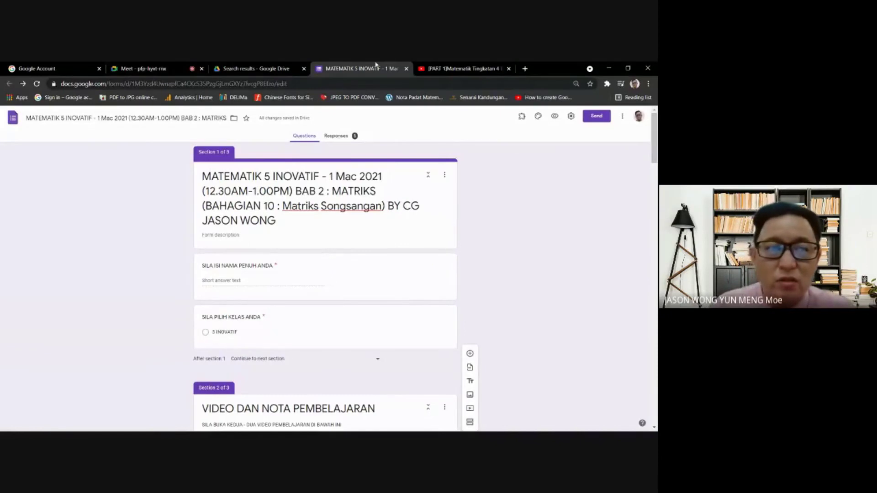
- Return to the Drive search results listing the MATEMATIK 5 INOVATIF forms
{"action": "left_click", "coordinate": [241, 67]}
{"action": "left_click", "coordinate": [182, 68]}
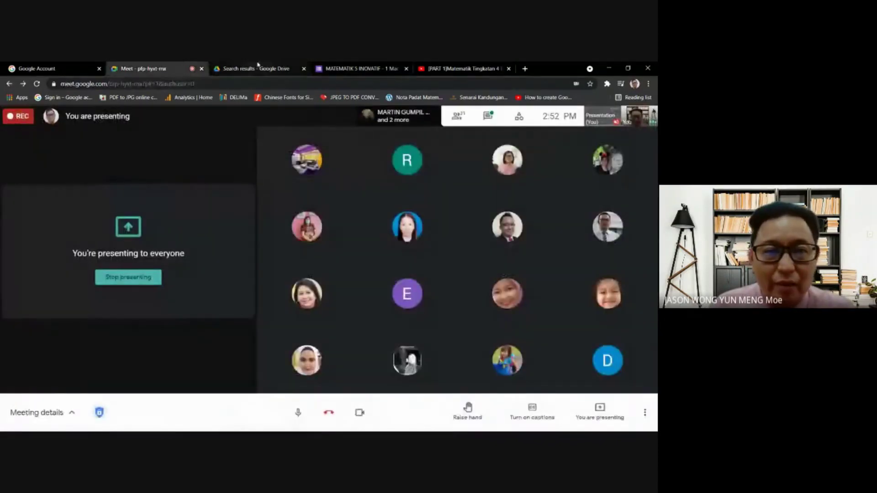
{"action": "left_click", "coordinate": [255, 68]}
{"action": "scroll", "coordinate": [282, 334], "scroll_direction": "up", "scroll_amount": 5}
{"action": "scroll", "coordinate": [319, 331], "scroll_direction": "down", "scroll_amount": 3}
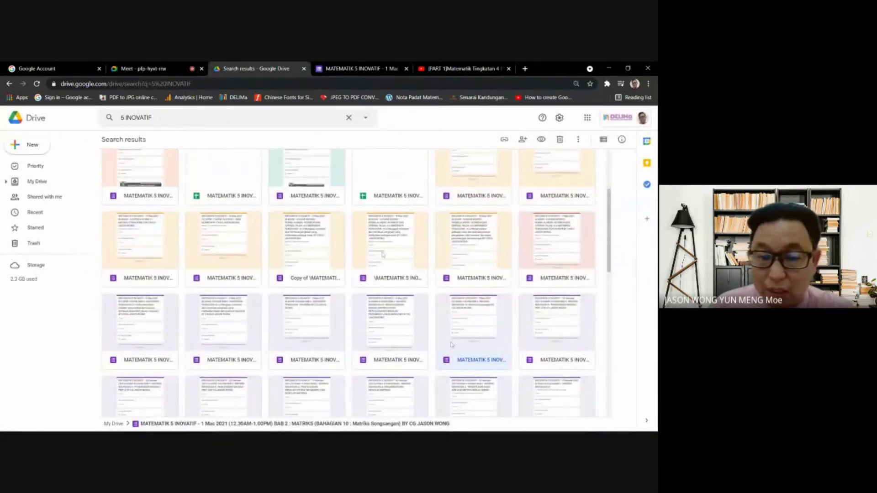
- Copy the MATEMATIK 5 INOVATIF form in Drive, locate the new copy, and open it
{"action": "scroll", "coordinate": [451, 344], "scroll_direction": "down", "scroll_amount": 2}
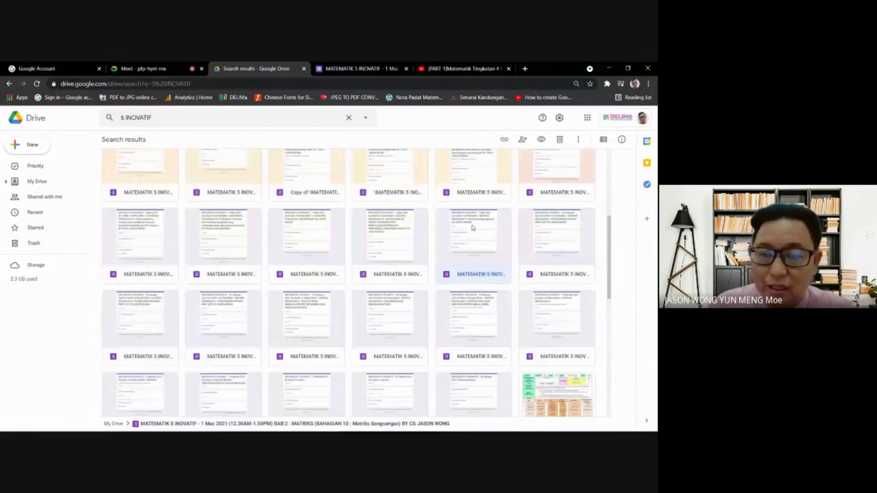
{"action": "right_click", "coordinate": [469, 232]}
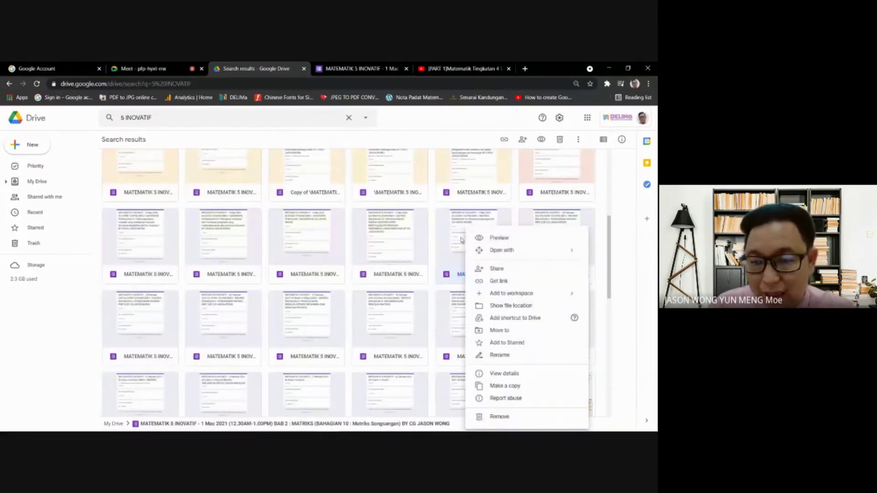
{"action": "right_click", "coordinate": [450, 234]}
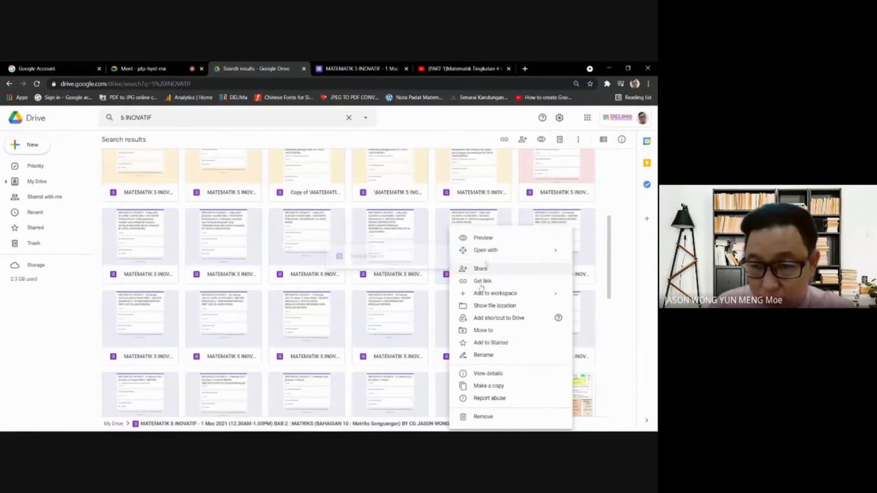
{"action": "left_click", "coordinate": [492, 389]}
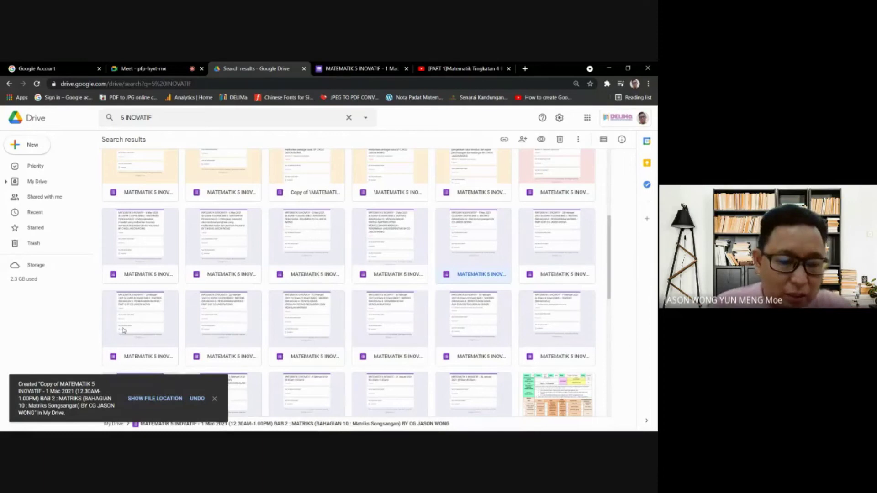
{"action": "left_click", "coordinate": [161, 399]}
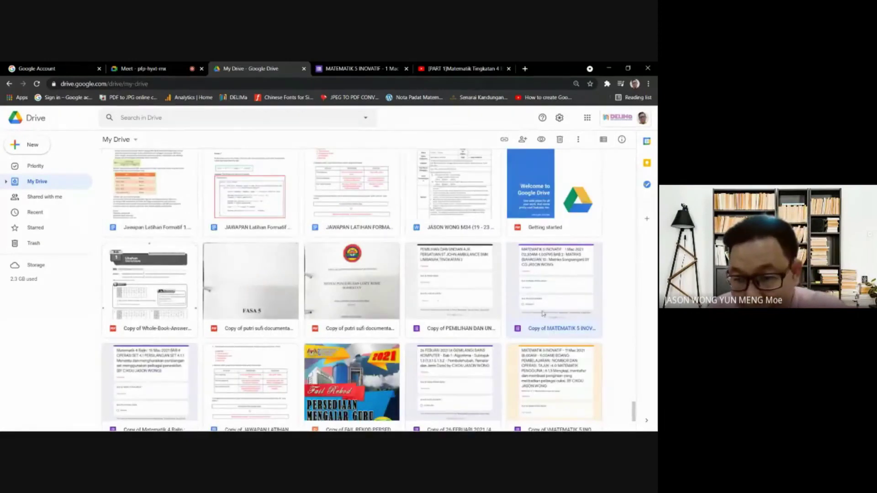
{"action": "double_click", "coordinate": [560, 294]}
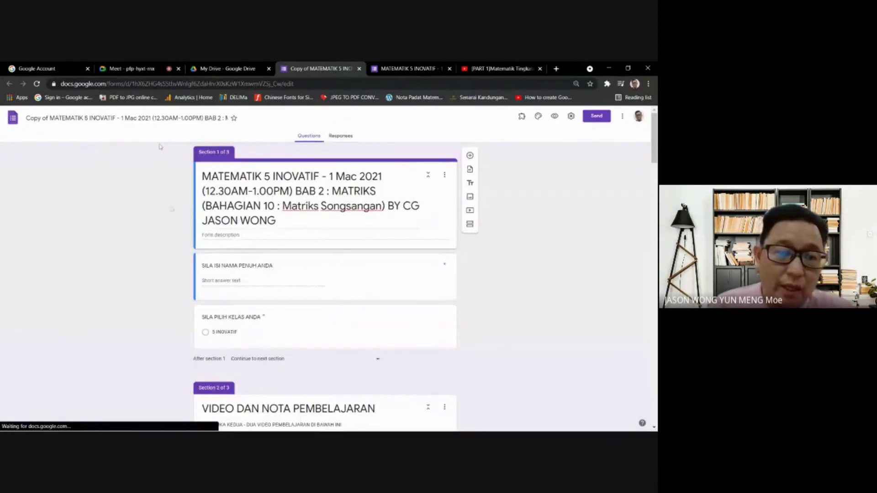
- Change the form title from 'BAHAGIAN 10 : Matriks Songsangan' to 'BAHAGIAN 11'
{"action": "triple_click", "coordinate": [311, 206]}
{"action": "left_click", "coordinate": [273, 176]}
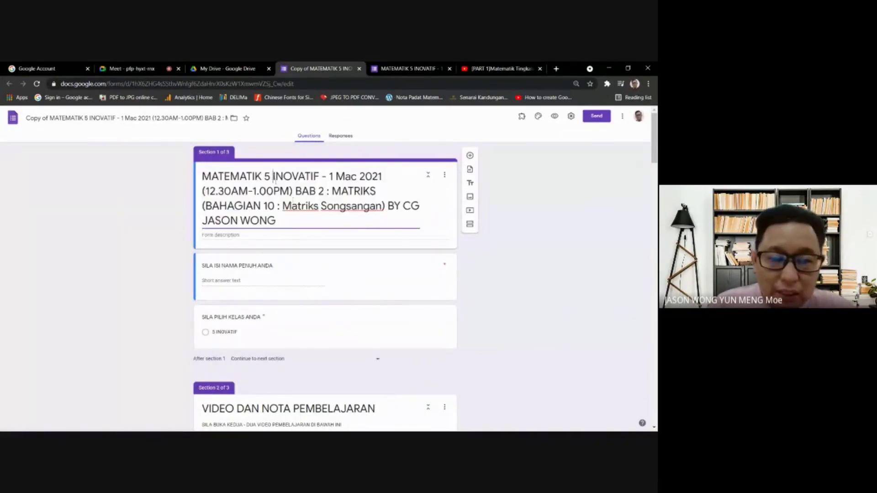
{"action": "left_click_drag", "start_coordinate": [383, 207], "coordinate": [205, 213]}
{"action": "type", "text": "BA"}
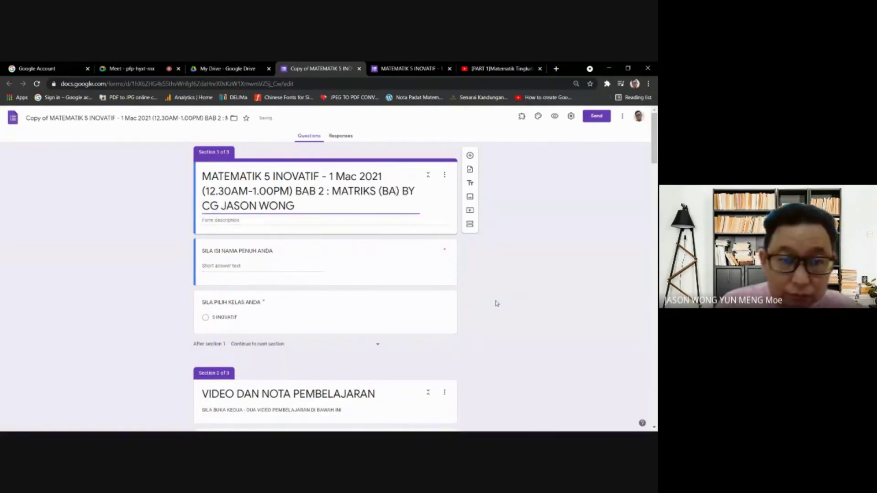
{"action": "type", "text": "HAGIAN 11"}
{"action": "left_click", "coordinate": [581, 331]}
- Review the section 2 title and VIDEO 1 description, then go to the YouTube lesson video
{"action": "scroll", "coordinate": [334, 265], "scroll_direction": "down", "scroll_amount": 3}
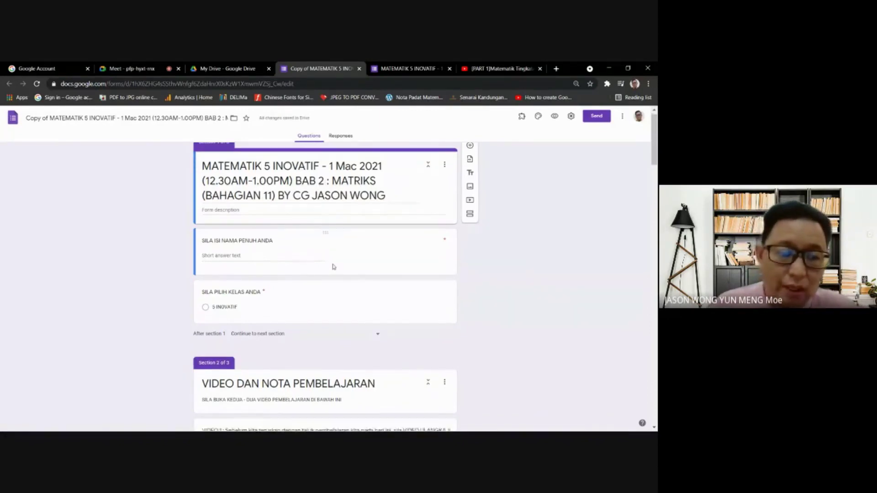
{"action": "left_click", "coordinate": [342, 288]}
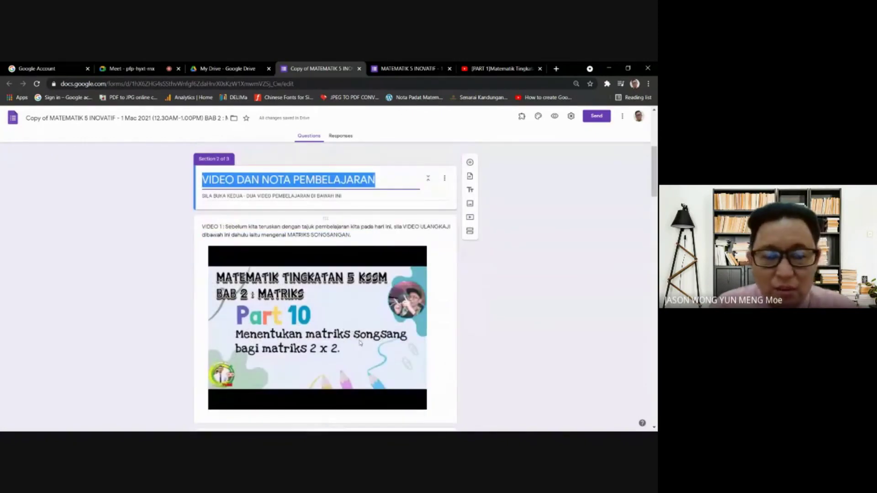
{"action": "left_click", "coordinate": [351, 235]}
{"action": "left_click_drag", "start_coordinate": [251, 243], "coordinate": [208, 237]}
{"action": "scroll", "coordinate": [610, 341], "scroll_direction": "down", "scroll_amount": 5}
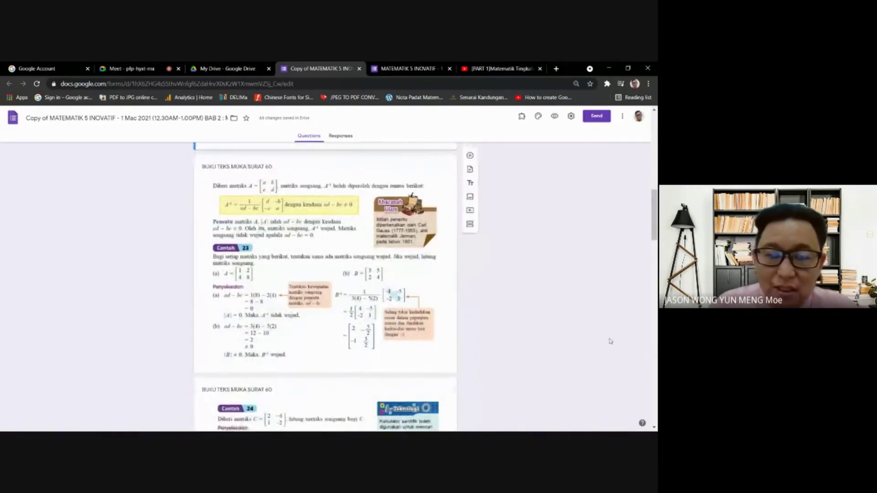
{"action": "scroll", "coordinate": [610, 342], "scroll_direction": "up", "scroll_amount": 5}
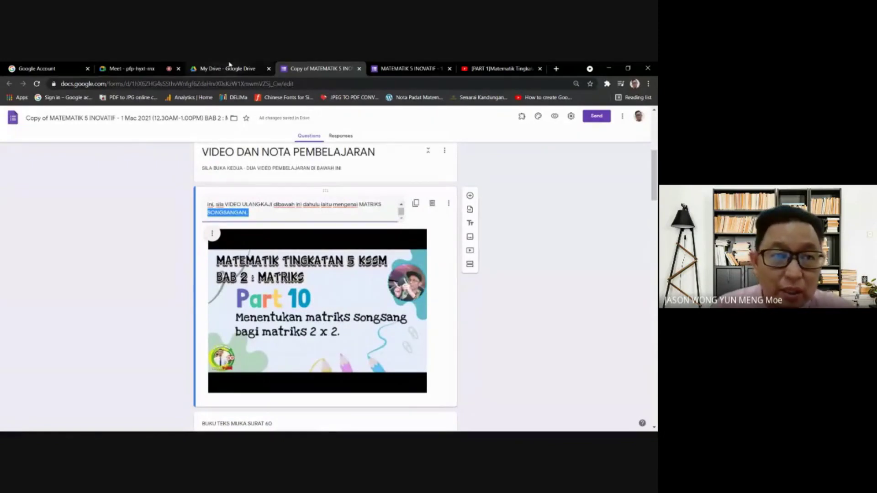
{"action": "left_click", "coordinate": [504, 67]}
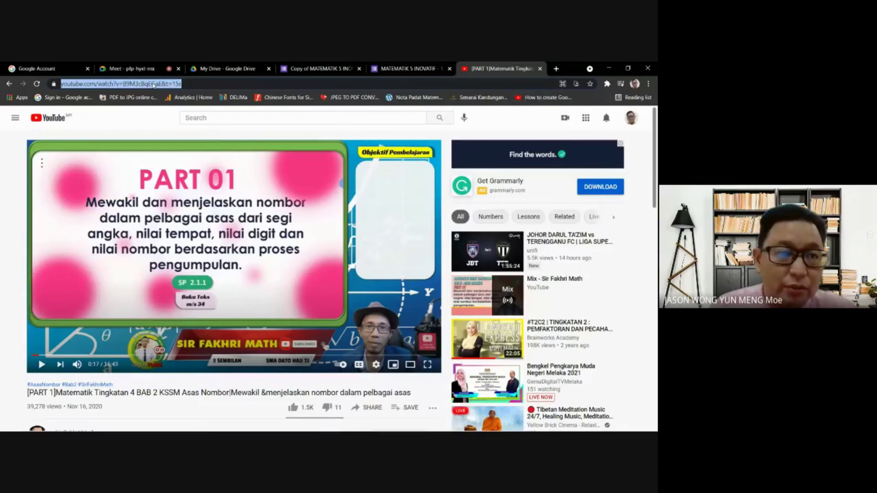
- Copy the Asas Nombor PART 01 video's URL and return to the MATEMATIK 5 INOVATIF form
{"action": "scroll", "coordinate": [273, 354], "scroll_direction": "down", "scroll_amount": 4}
{"action": "scroll", "coordinate": [304, 358], "scroll_direction": "up", "scroll_amount": 4}
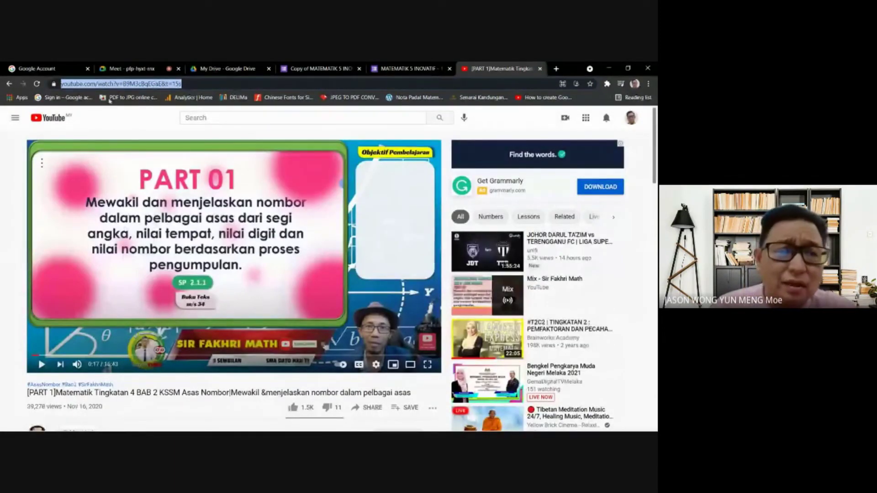
{"action": "right_click", "coordinate": [126, 85]}
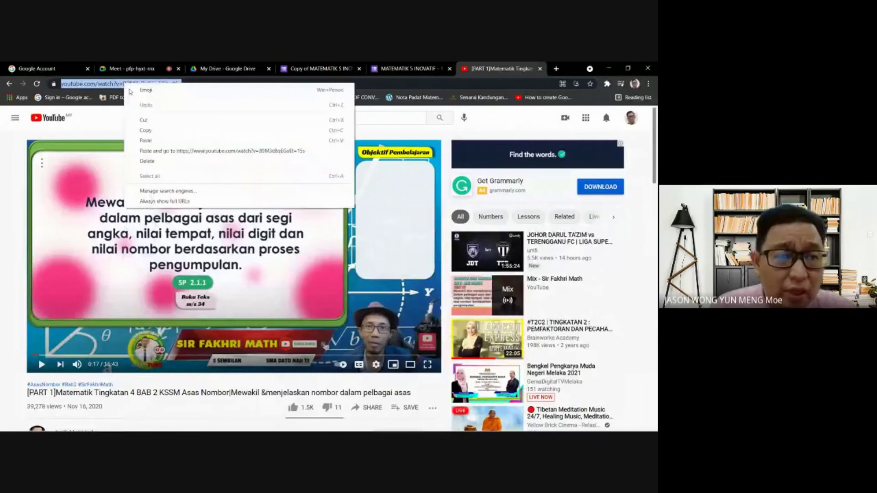
{"action": "left_click", "coordinate": [147, 121]}
{"action": "left_click", "coordinate": [408, 69]}
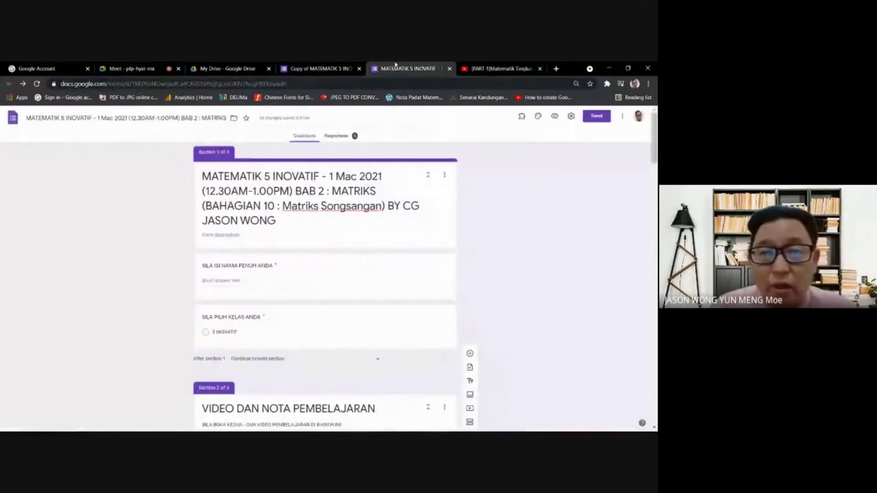
- In the copied form, swap the Part 10 matrix video for the pasted Asas Nombor PART 01 video
{"action": "left_click", "coordinate": [333, 66]}
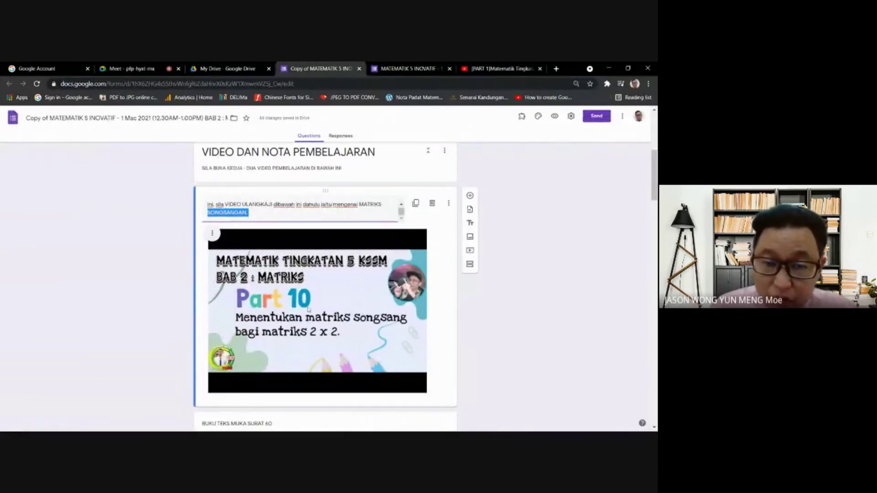
{"action": "left_click", "coordinate": [212, 234]}
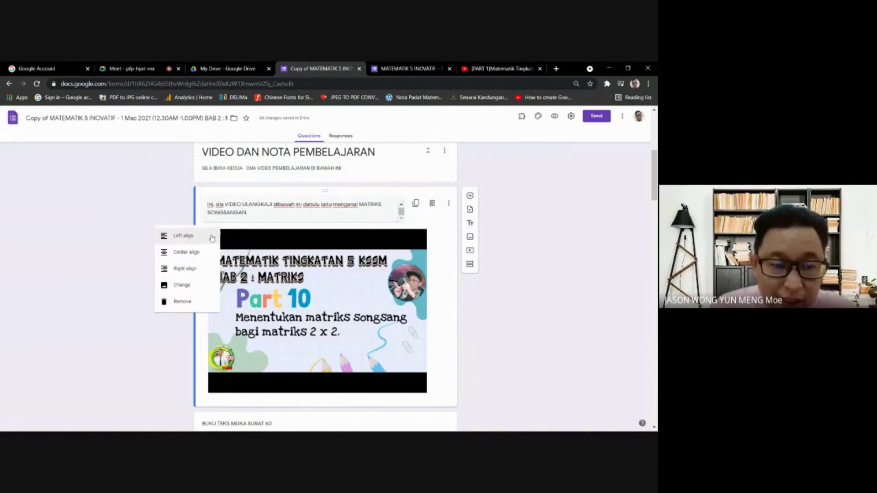
{"action": "left_click", "coordinate": [189, 287]}
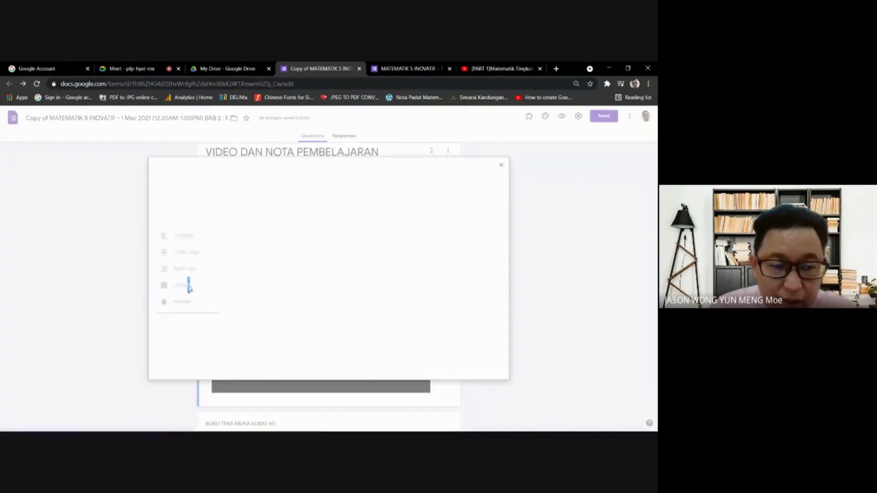
{"action": "right_click", "coordinate": [274, 205]}
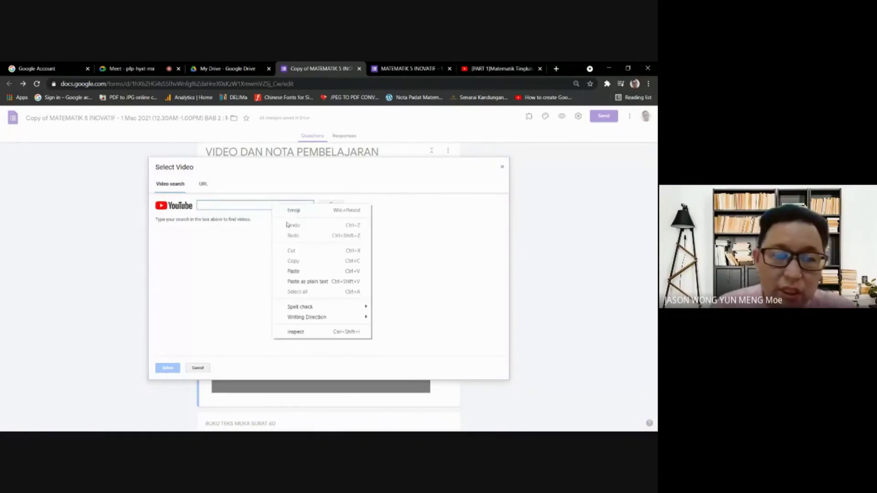
{"action": "left_click", "coordinate": [294, 271]}
{"action": "left_click", "coordinate": [331, 205]}
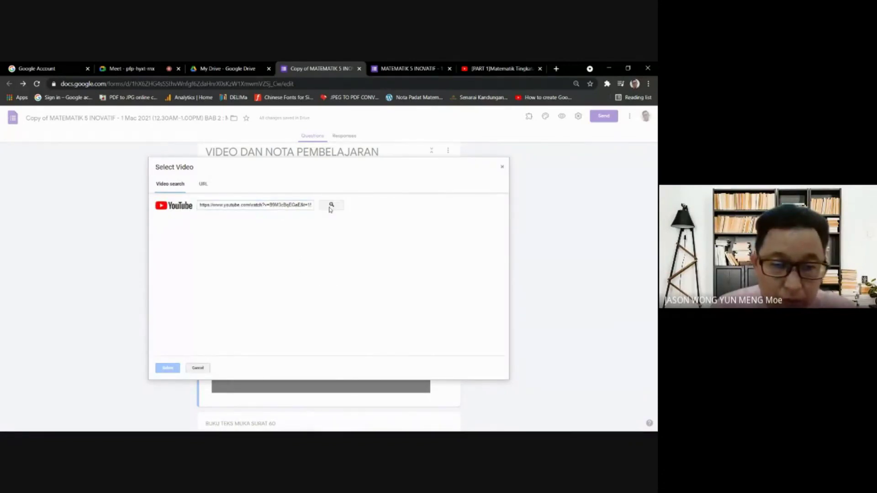
{"action": "left_click", "coordinate": [228, 238]}
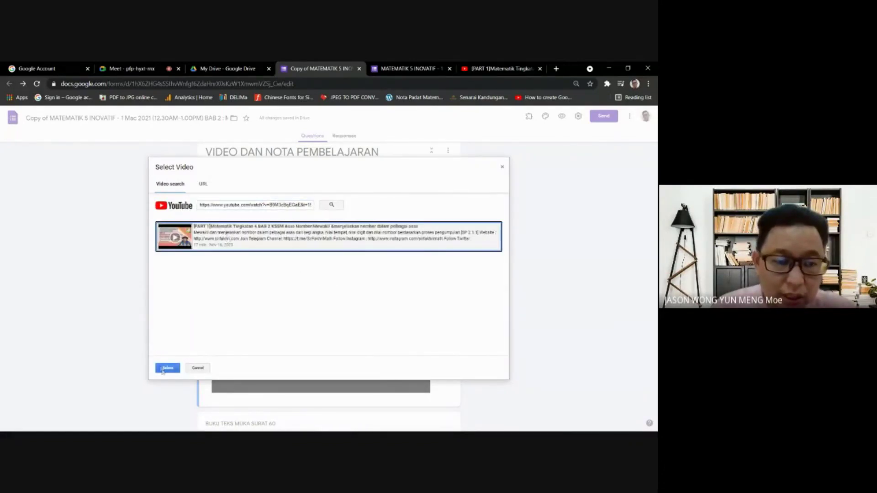
{"action": "left_click", "coordinate": [167, 368]}
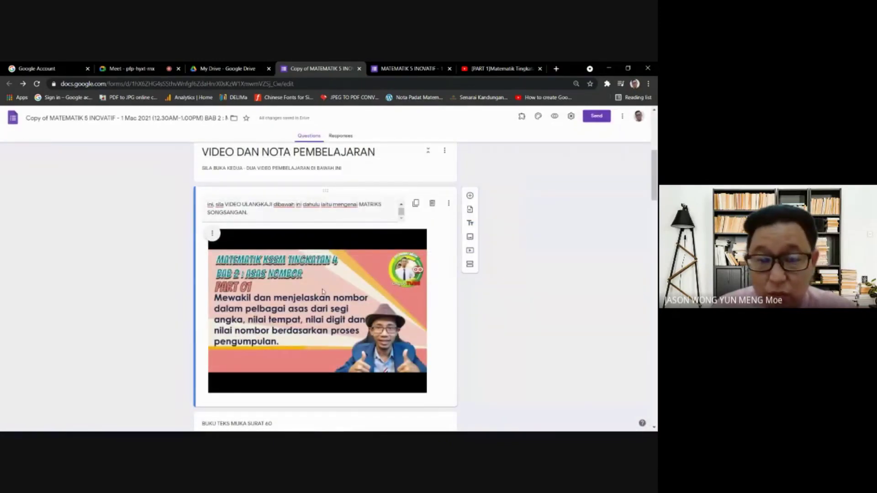
{"action": "scroll", "coordinate": [322, 292], "scroll_direction": "down", "scroll_amount": 5}
{"action": "left_click", "coordinate": [268, 234]}
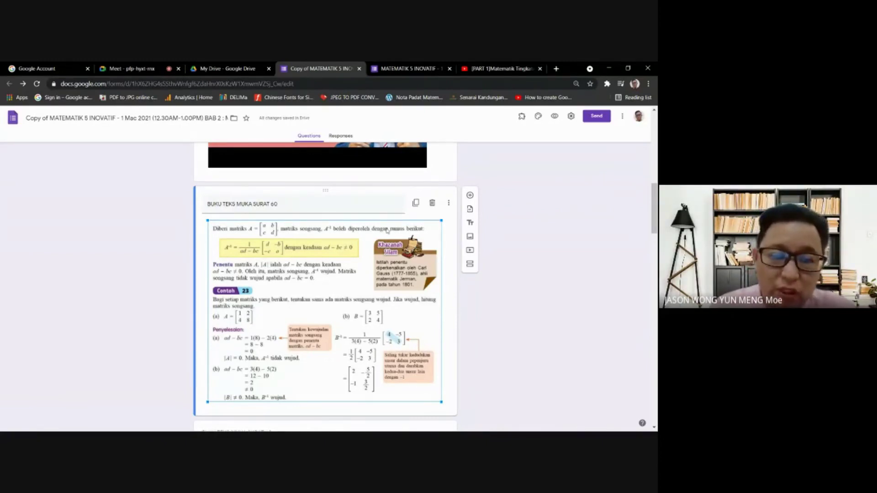
- Open and close the BUKU TEKS MUKA SURAT 60 item's options menu without changes
{"action": "scroll", "coordinate": [356, 270], "scroll_direction": "down", "scroll_amount": 1}
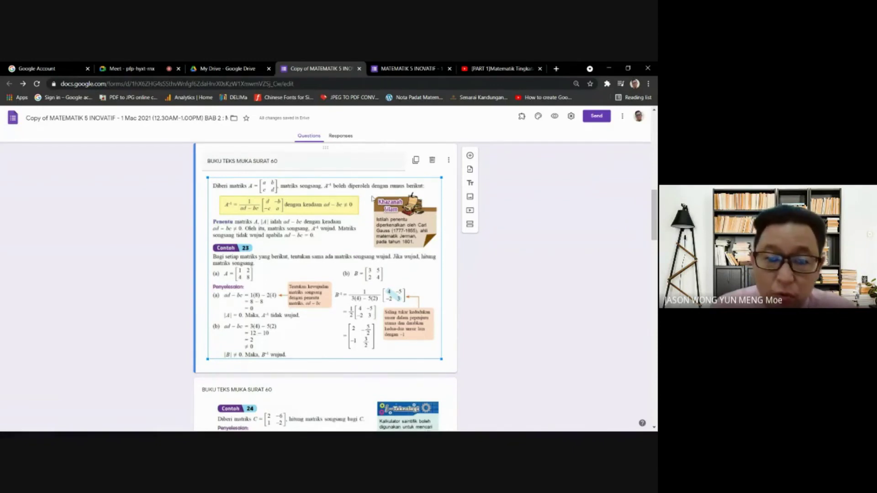
{"action": "left_click", "coordinate": [449, 161]}
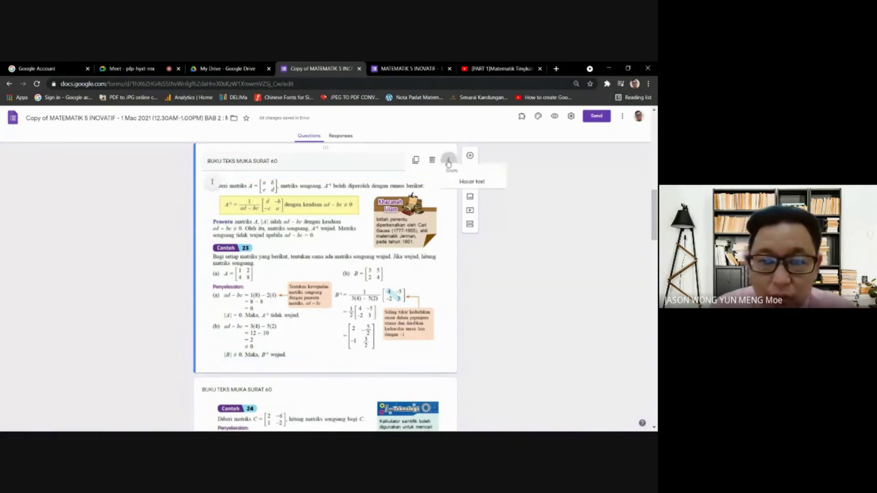
{"action": "left_click", "coordinate": [438, 157]}
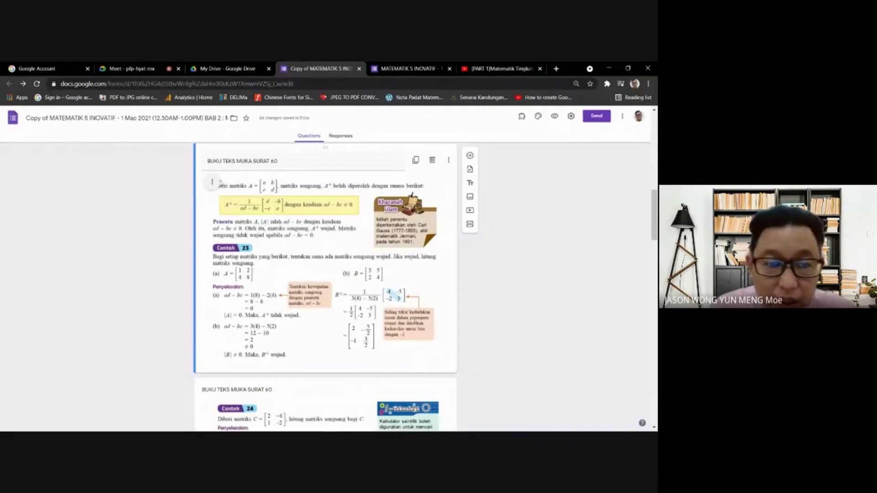
{"action": "left_click", "coordinate": [448, 159]}
{"action": "left_click", "coordinate": [433, 180]}
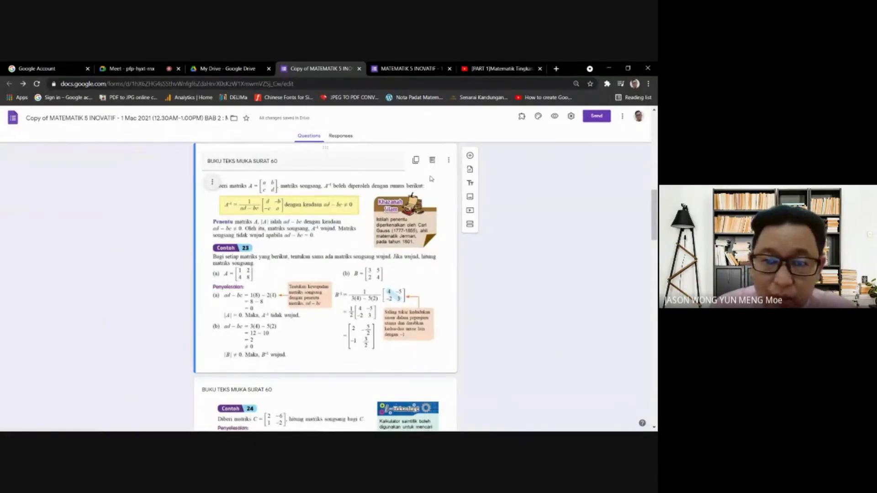
- Replace the textbook page image with the Venn diagram photo from the ujian folder
{"action": "left_click", "coordinate": [213, 184]}
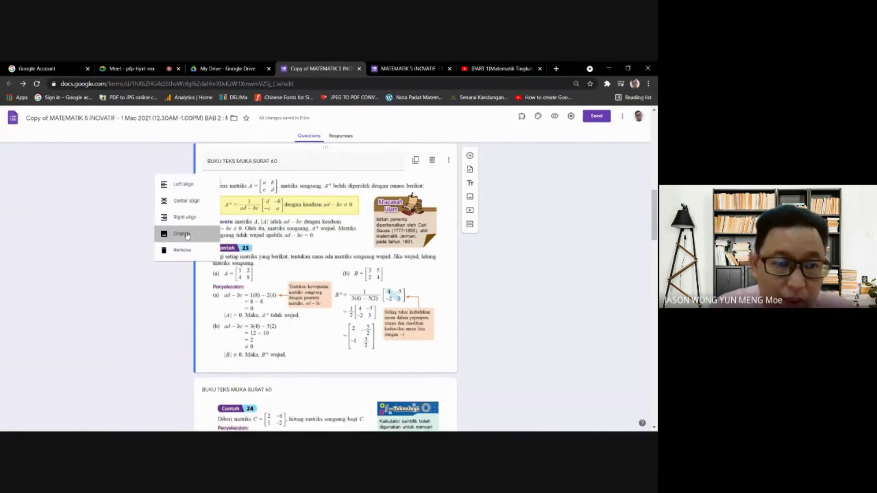
{"action": "left_click", "coordinate": [185, 234]}
{"action": "left_click", "coordinate": [326, 311]}
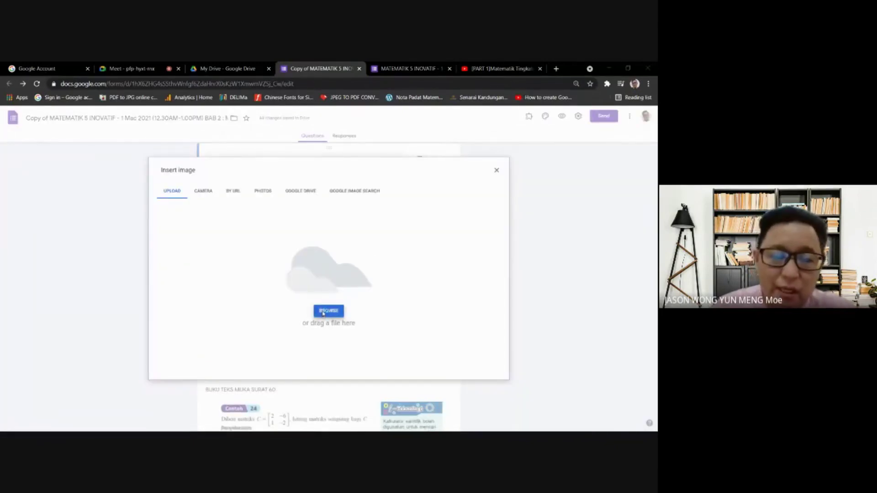
{"action": "left_click", "coordinate": [99, 129]}
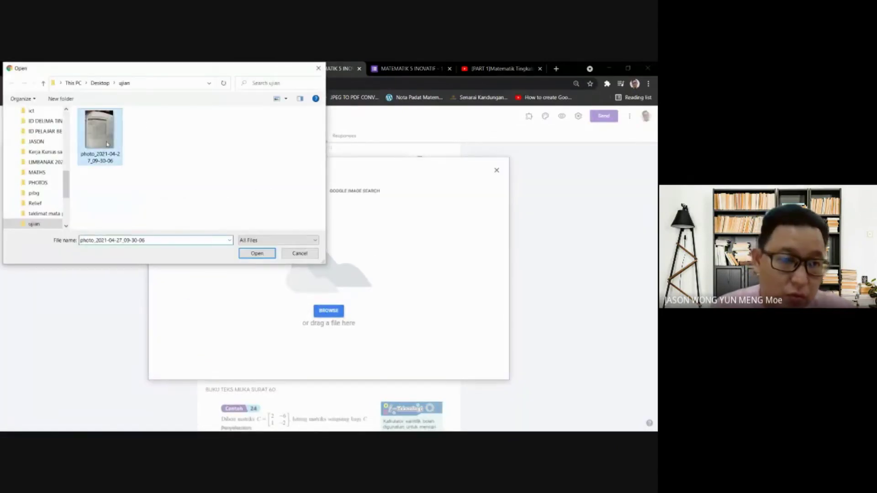
{"action": "left_click", "coordinate": [257, 253]}
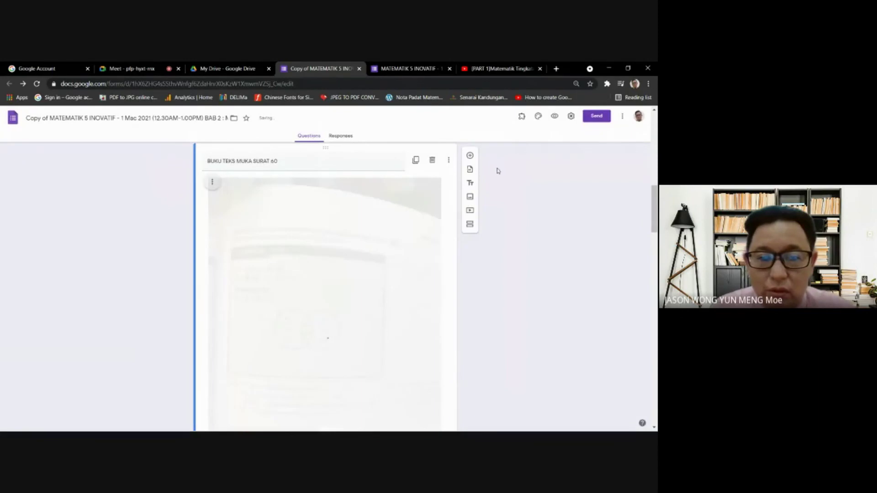
{"action": "scroll", "coordinate": [440, 230], "scroll_direction": "down", "scroll_amount": 4}
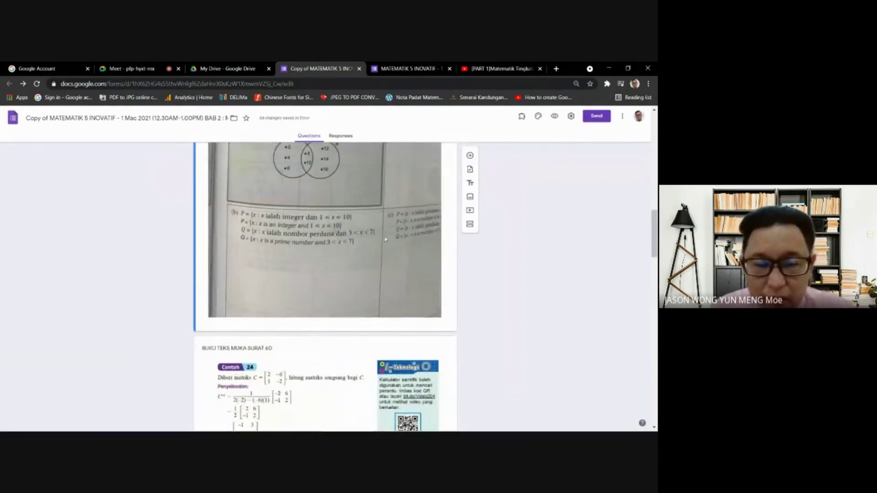
{"action": "scroll", "coordinate": [401, 254], "scroll_direction": "down", "scroll_amount": 8}
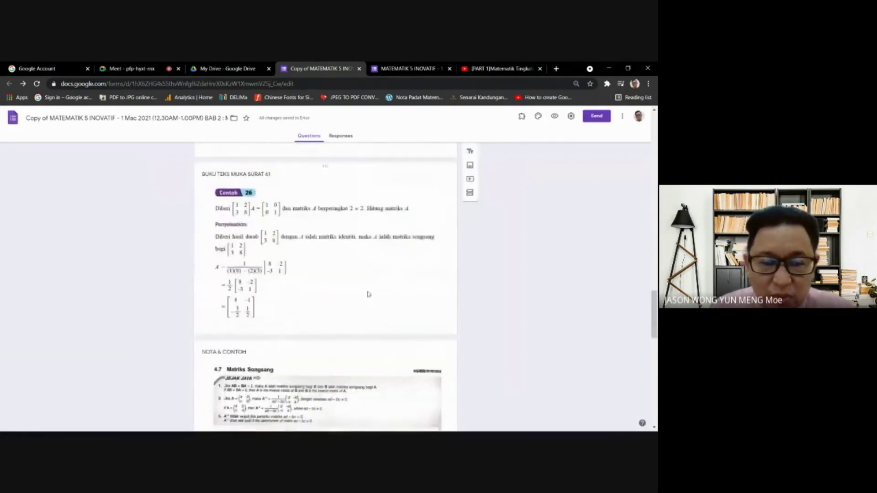
{"action": "left_click", "coordinate": [449, 272]}
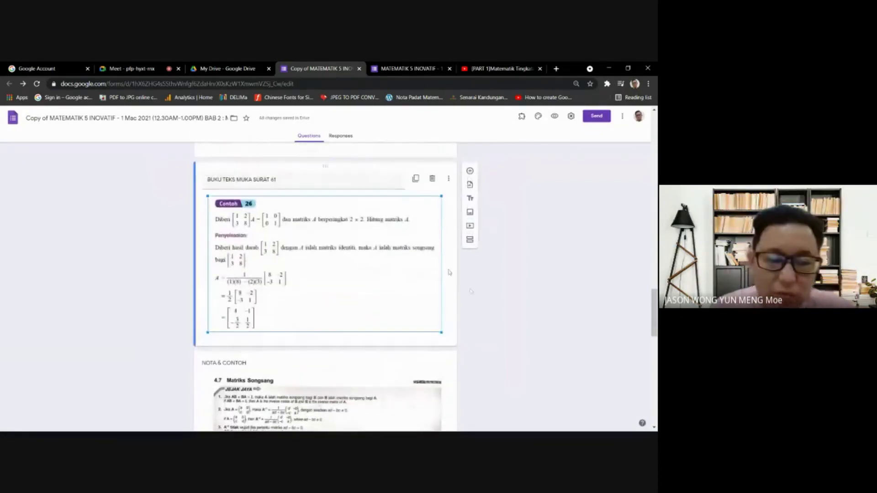
- Delete the BUKU TEKS MUKA SURAT 61 and NOTA & CONTOH image cards, then scroll back up
{"action": "left_click", "coordinate": [432, 178]}
{"action": "scroll", "coordinate": [414, 250], "scroll_direction": "down", "scroll_amount": 2}
{"action": "left_click", "coordinate": [410, 239]}
{"action": "scroll", "coordinate": [422, 233], "scroll_direction": "up", "scroll_amount": 2}
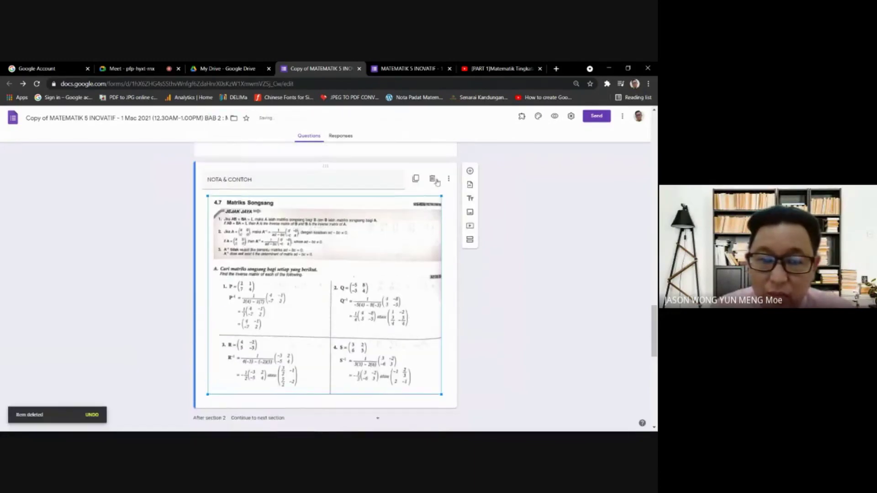
{"action": "left_click", "coordinate": [434, 180]}
{"action": "scroll", "coordinate": [379, 302], "scroll_direction": "up", "scroll_amount": 10}
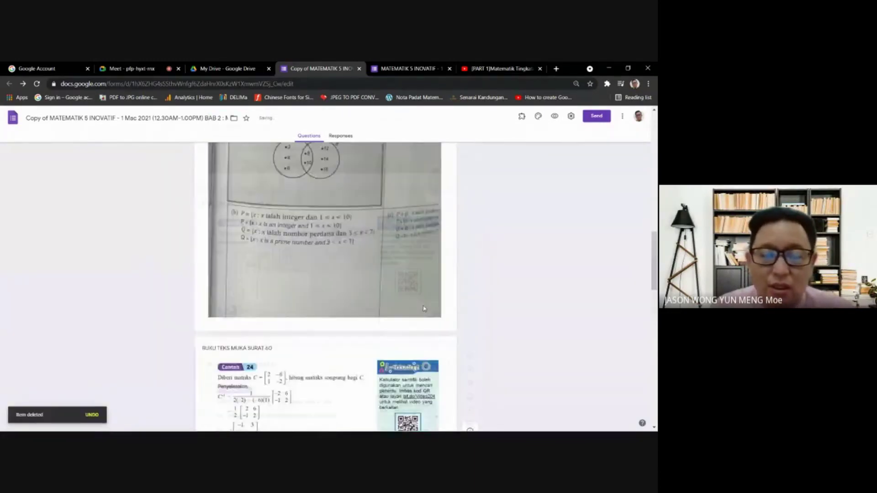
{"action": "scroll", "coordinate": [423, 309], "scroll_direction": "up", "scroll_amount": 5}
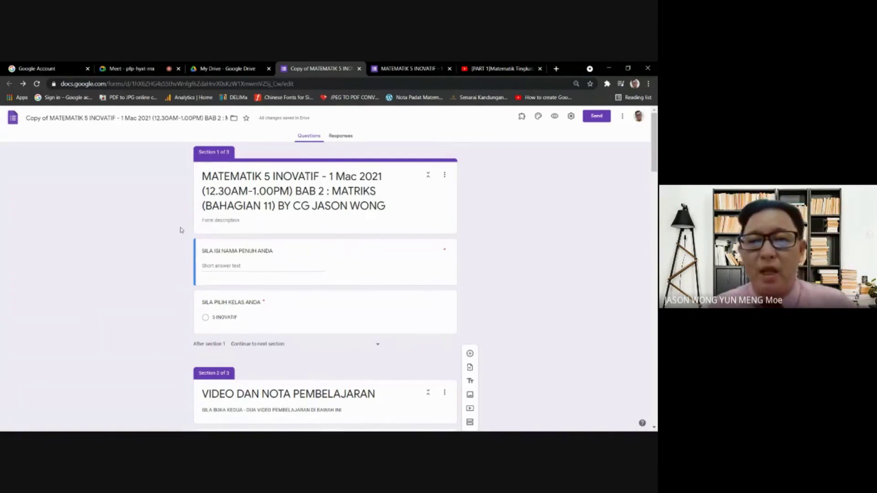
{"action": "left_click", "coordinate": [413, 67]}
{"action": "left_click", "coordinate": [238, 66]}
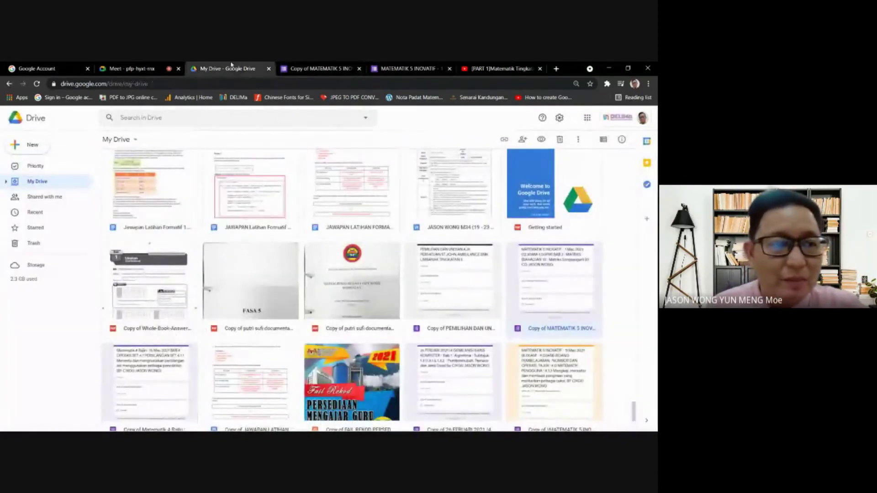
{"action": "left_click", "coordinate": [121, 68]}
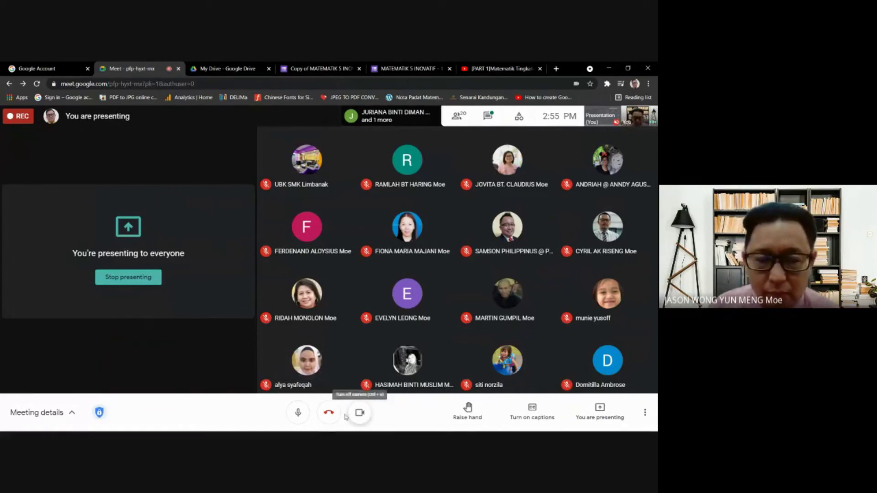
{"action": "left_click", "coordinate": [364, 414]}
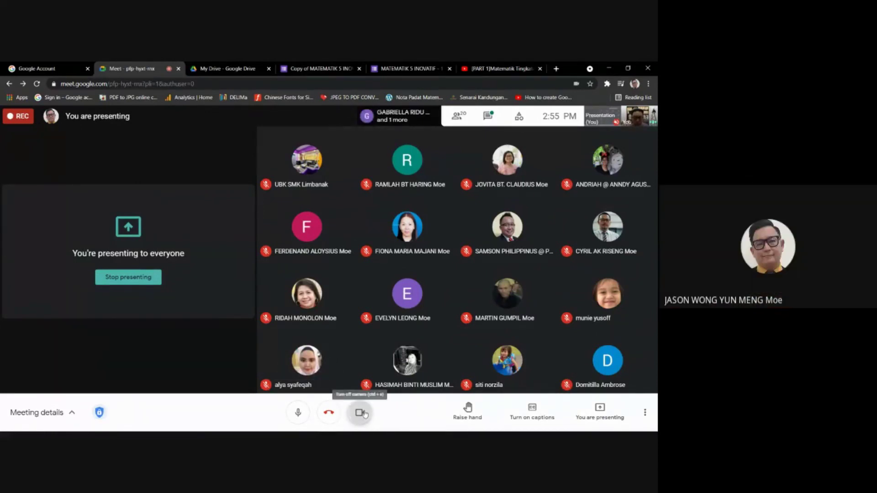
{"action": "left_click", "coordinate": [363, 413]}
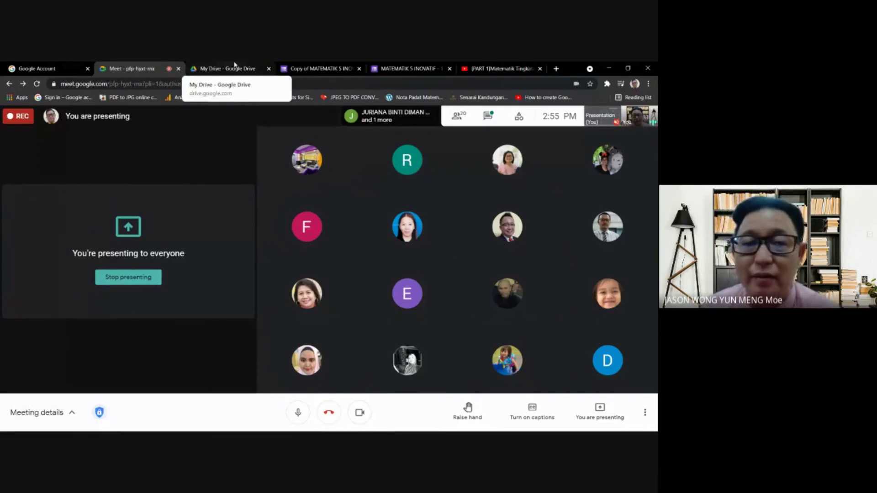
{"action": "left_click", "coordinate": [322, 67]}
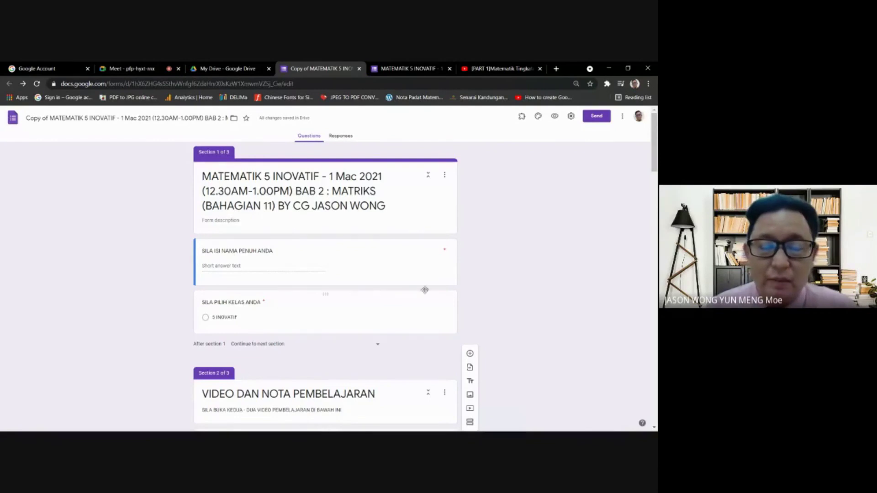
- Switch through the YouTube video tab and the original MATEMATIK 5 INOVATIF form tab
{"action": "scroll", "coordinate": [344, 284], "scroll_direction": "down", "scroll_amount": 2}
{"action": "scroll", "coordinate": [352, 274], "scroll_direction": "up", "scroll_amount": 2}
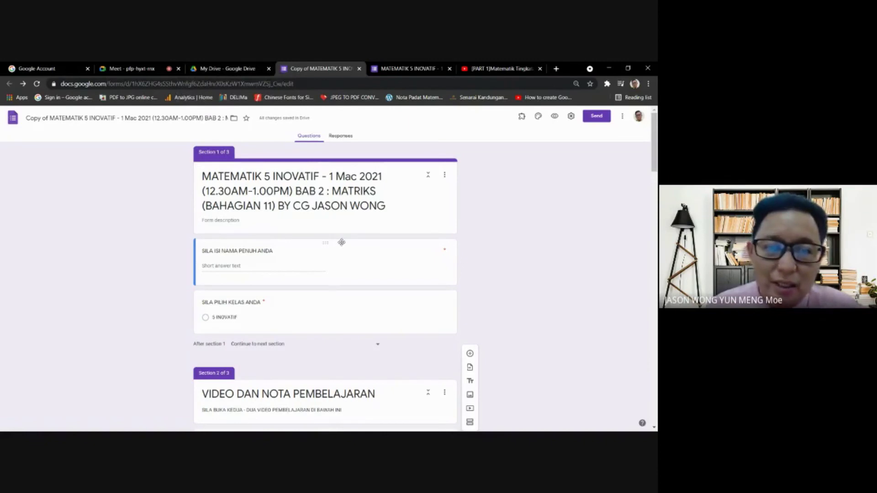
{"action": "left_click", "coordinate": [492, 67]}
{"action": "left_click", "coordinate": [407, 68]}
- Move between the Meet, My Drive and form tabs, ending on the copied MATEMATIK 5 INOVATIF form
{"action": "left_click", "coordinate": [240, 66]}
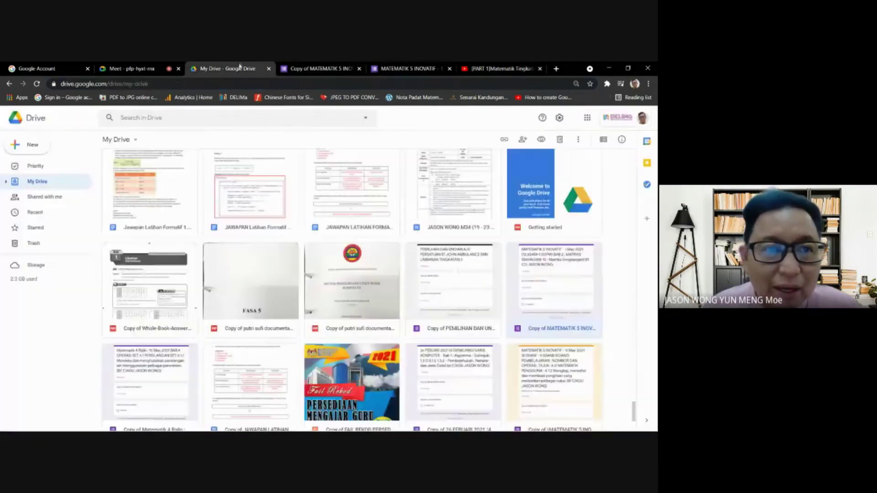
{"action": "left_click", "coordinate": [127, 68]}
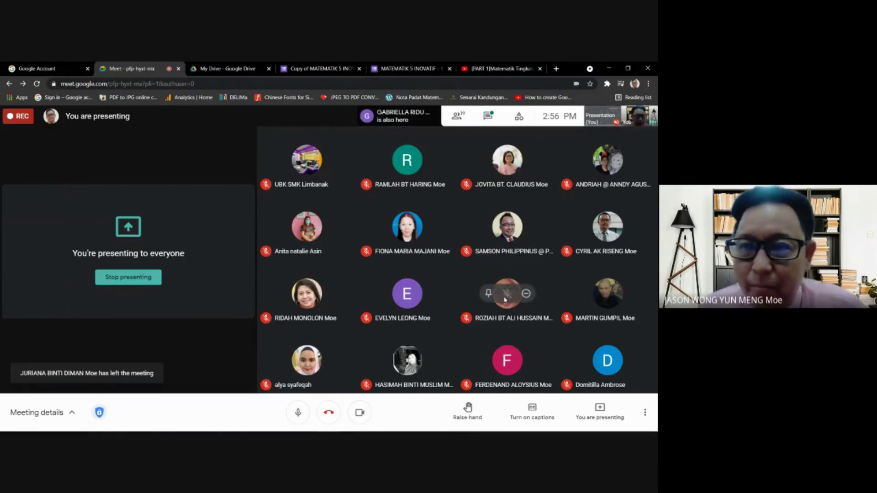
{"action": "left_click", "coordinate": [231, 65]}
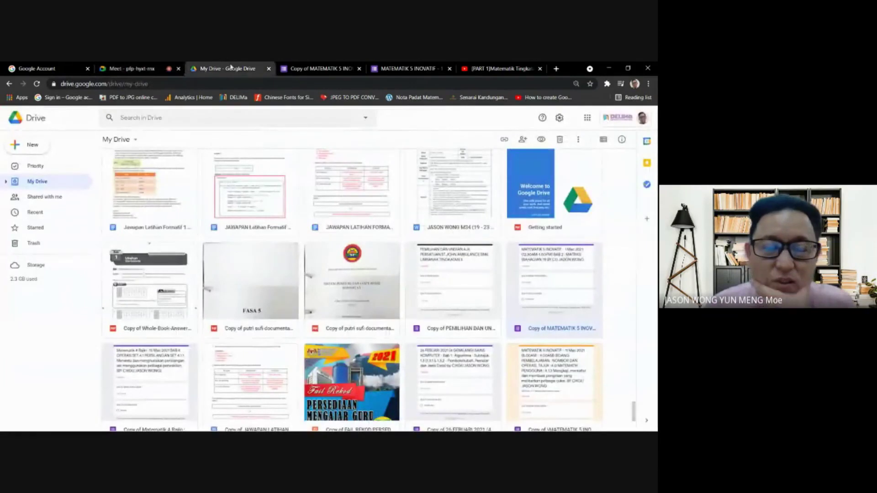
{"action": "left_click", "coordinate": [325, 67]}
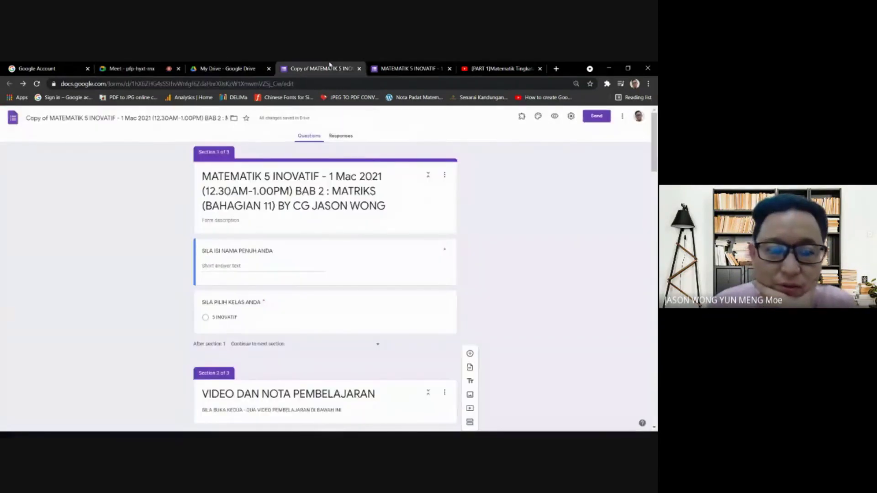
{"action": "left_click", "coordinate": [414, 66]}
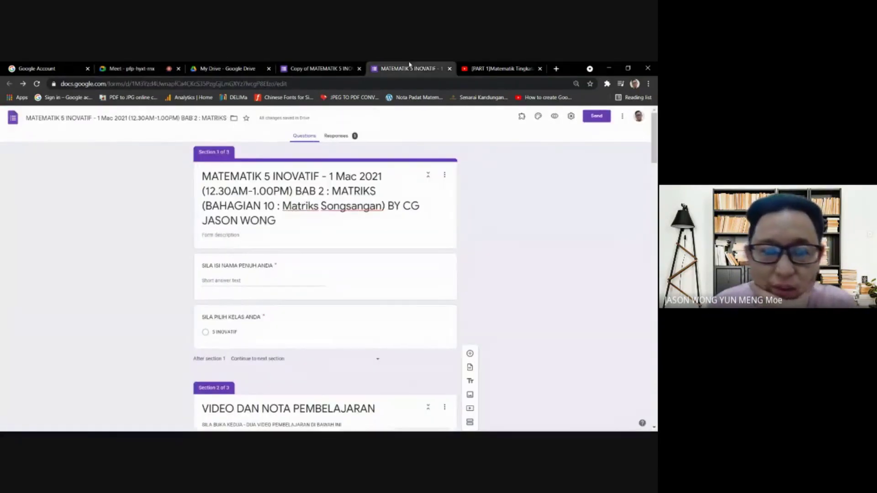
{"action": "left_click", "coordinate": [322, 67]}
{"action": "left_click", "coordinate": [239, 67]}
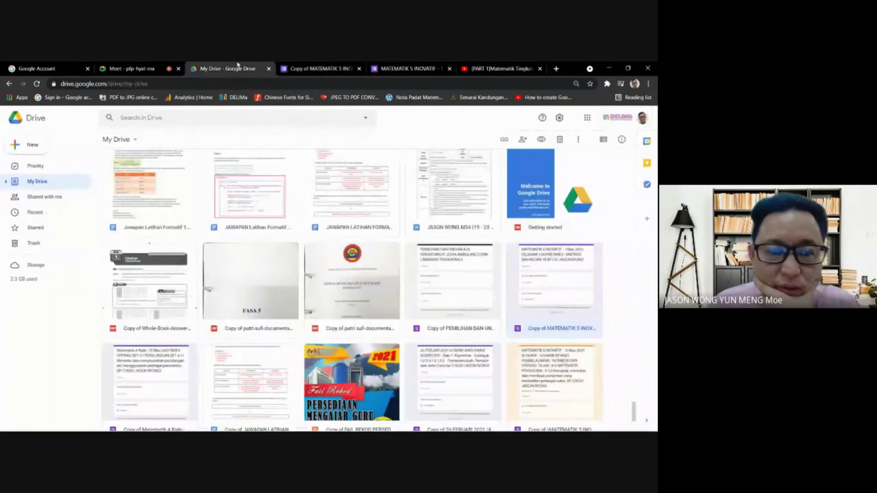
{"action": "left_click", "coordinate": [146, 67]}
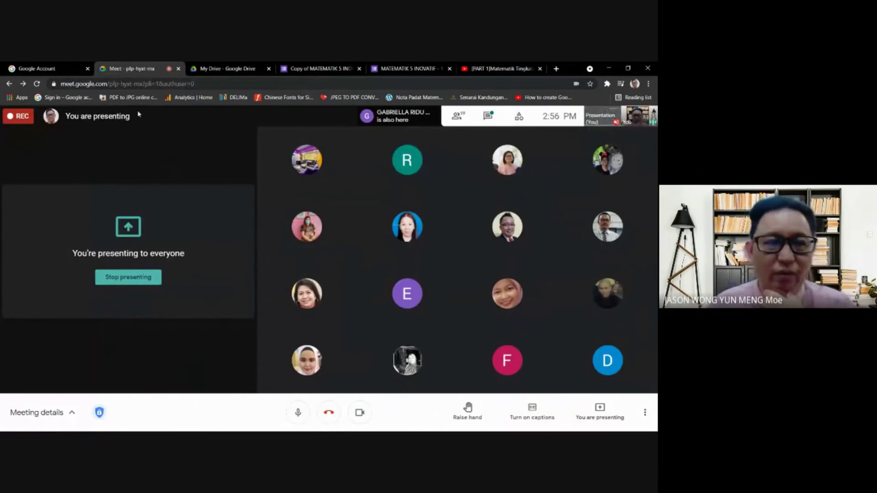
{"action": "mouse_move", "coordinate": [425, 315]}
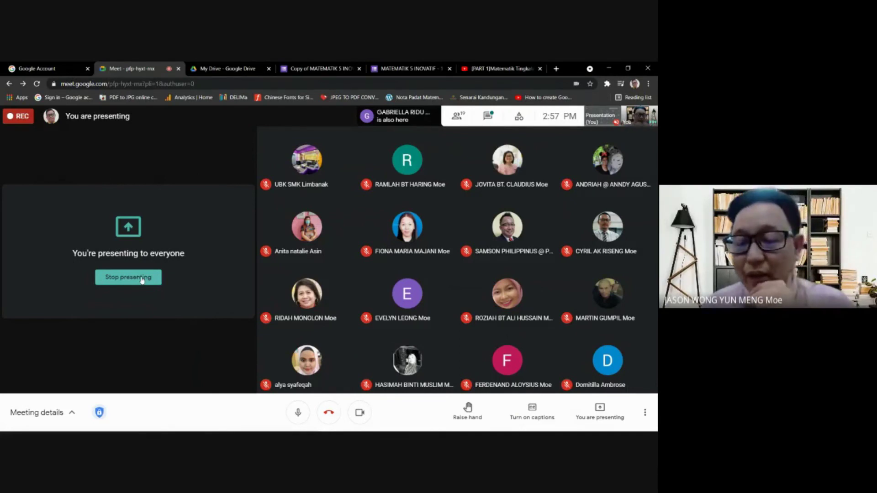
{"action": "mouse_move", "coordinate": [291, 151]}
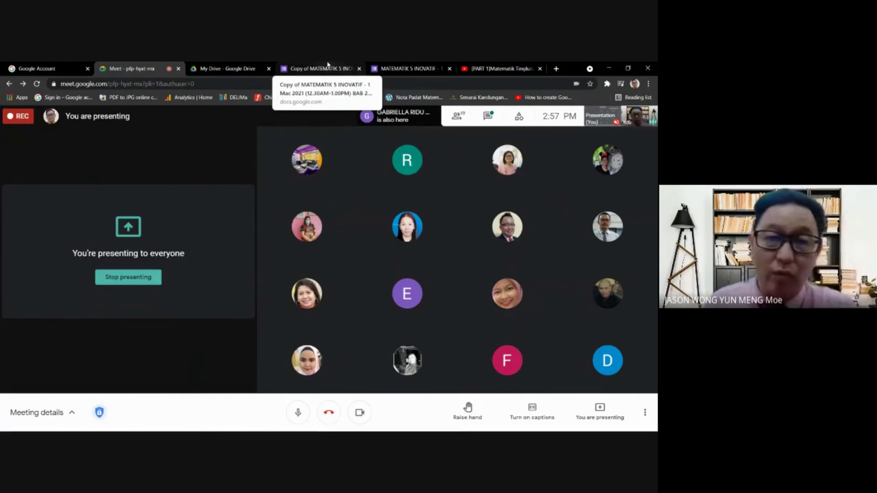
{"action": "left_click", "coordinate": [327, 66]}
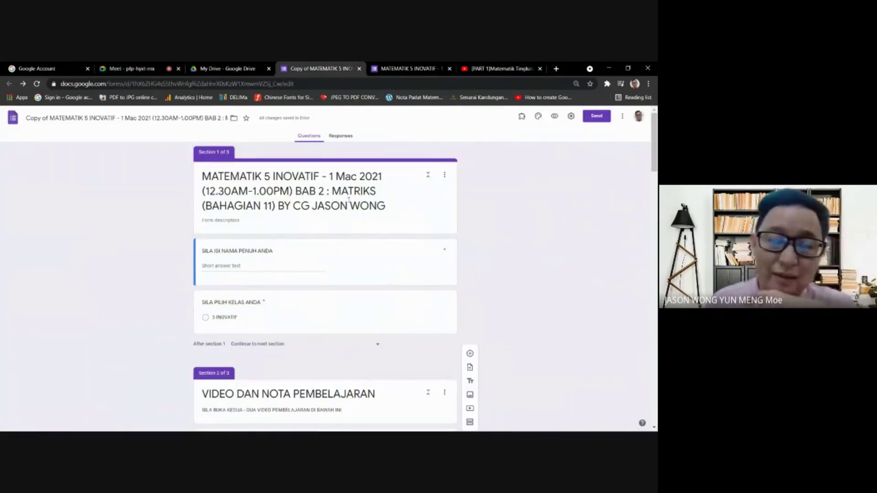
- Replace the copied form's title with 'UNDIAN TEMA DINNER'
{"action": "triple_click", "coordinate": [349, 200]}
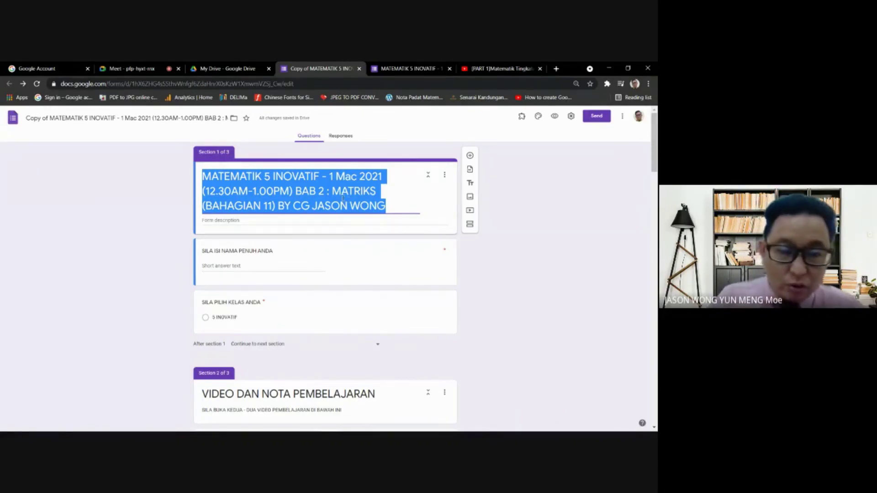
{"action": "type", "text": "UN"}
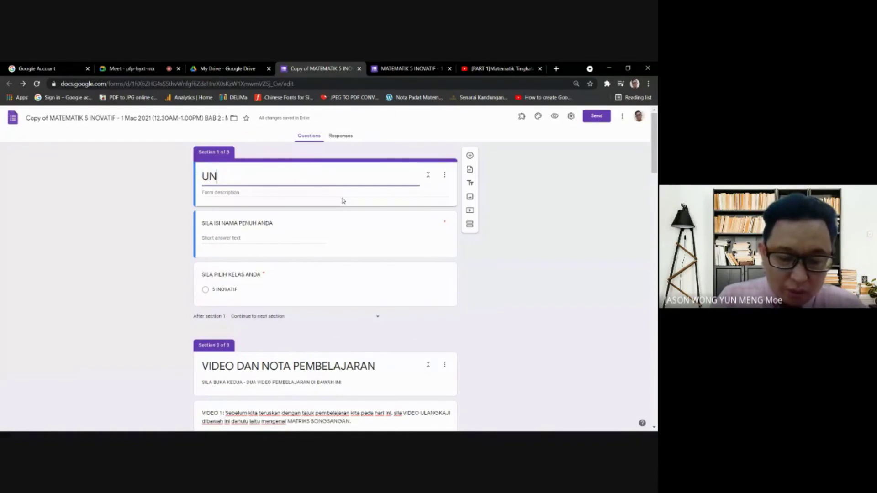
{"action": "type", "text": "DIAN TEMA DINNER"}
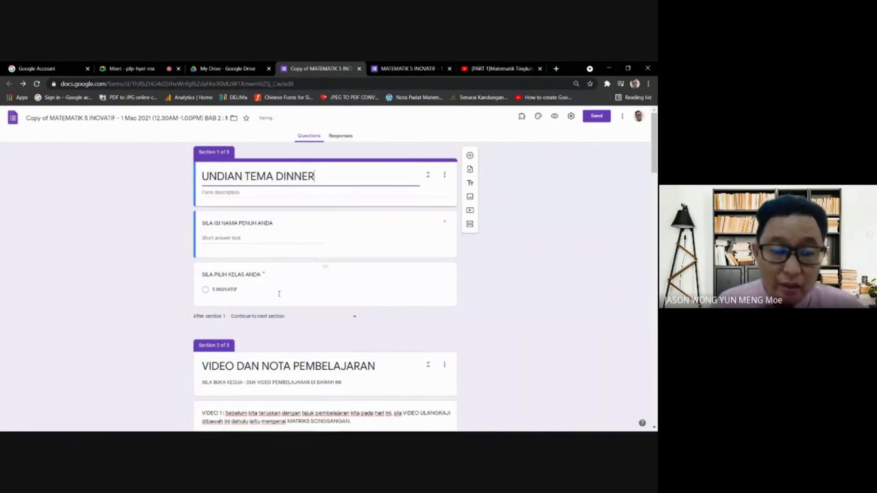
{"action": "left_click", "coordinate": [360, 224]}
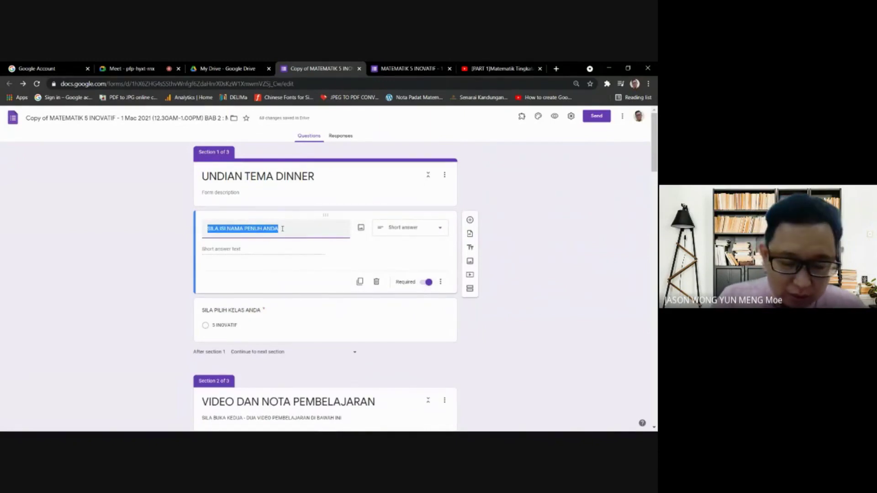
- Retitle the full-name question as TEMA 1, then glance at Responses and return to Questions
{"action": "type", "text": "TEMA 1"}
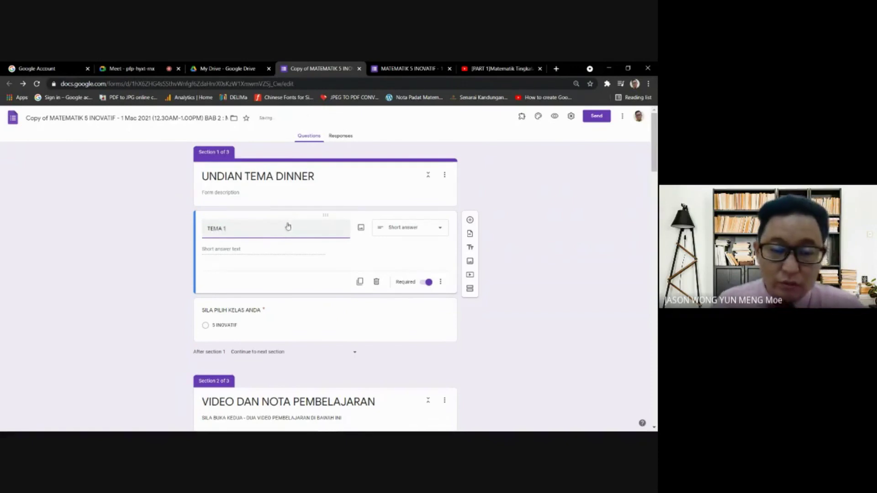
{"action": "left_click", "coordinate": [360, 228]}
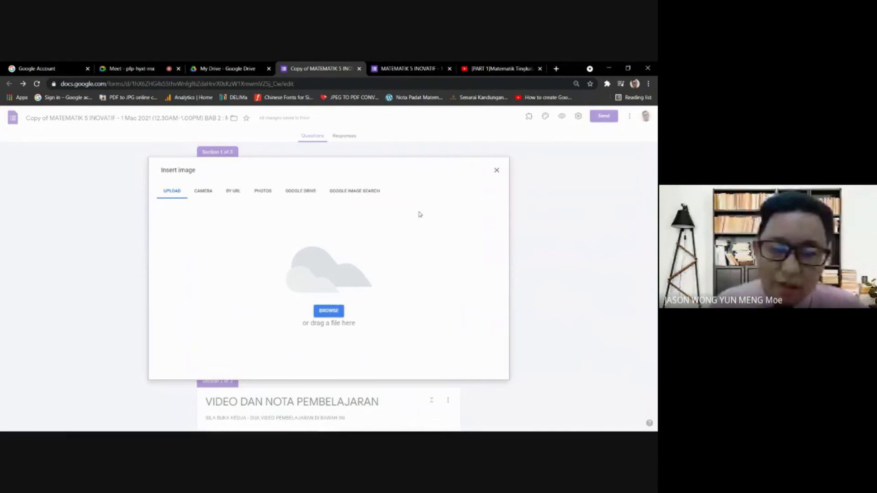
{"action": "left_click", "coordinate": [496, 170]}
{"action": "scroll", "coordinate": [285, 317], "scroll_direction": "down", "scroll_amount": 2}
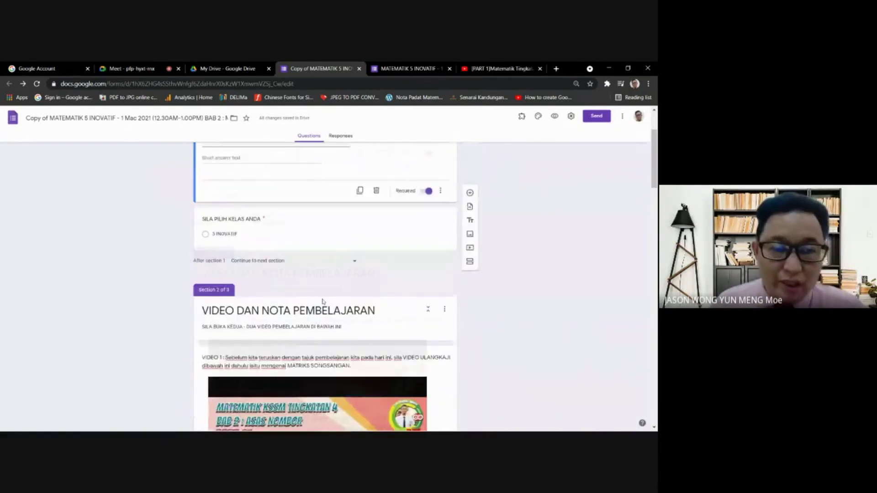
{"action": "scroll", "coordinate": [320, 312], "scroll_direction": "up", "scroll_amount": 2}
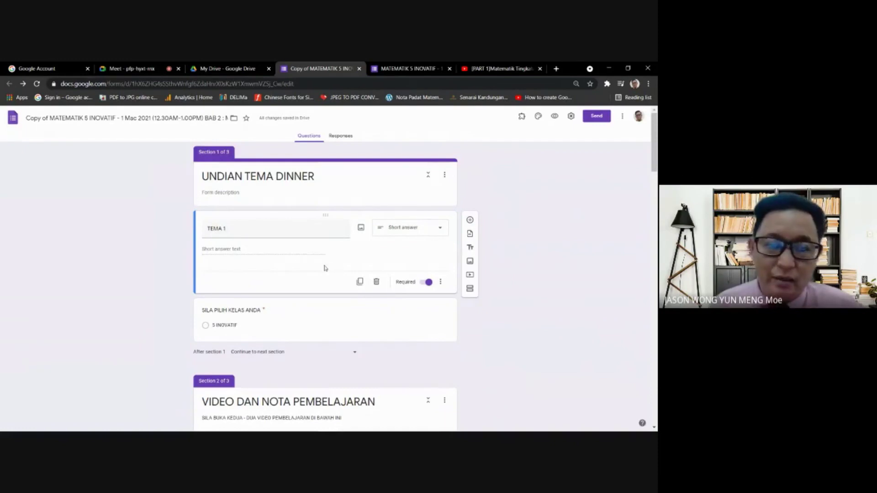
{"action": "left_click", "coordinate": [348, 139]}
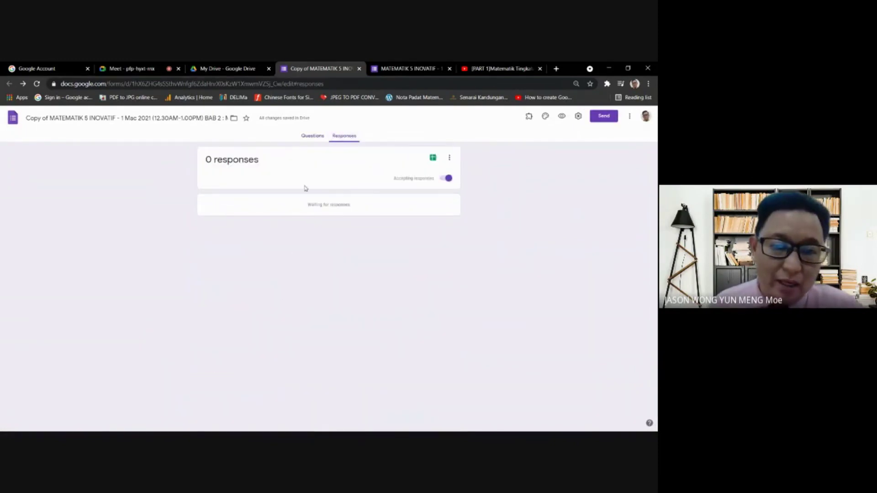
{"action": "left_click", "coordinate": [313, 137]}
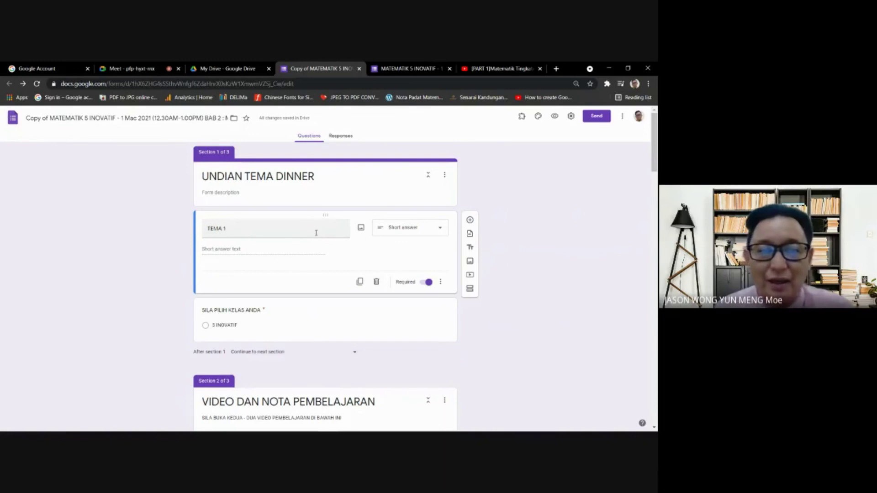
- Select the UNDIAN TEMA DINNER title, then deselect it, leaving it unchanged
{"action": "triple_click", "coordinate": [290, 176]}
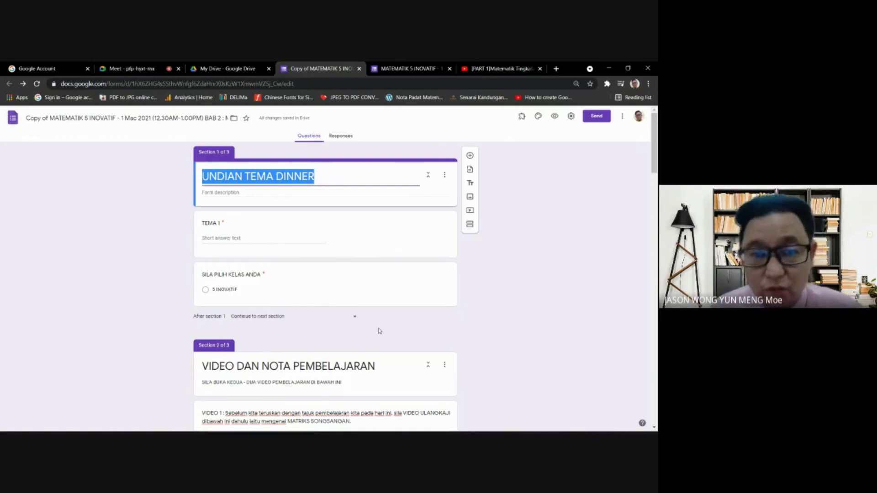
{"action": "left_click", "coordinate": [513, 321]}
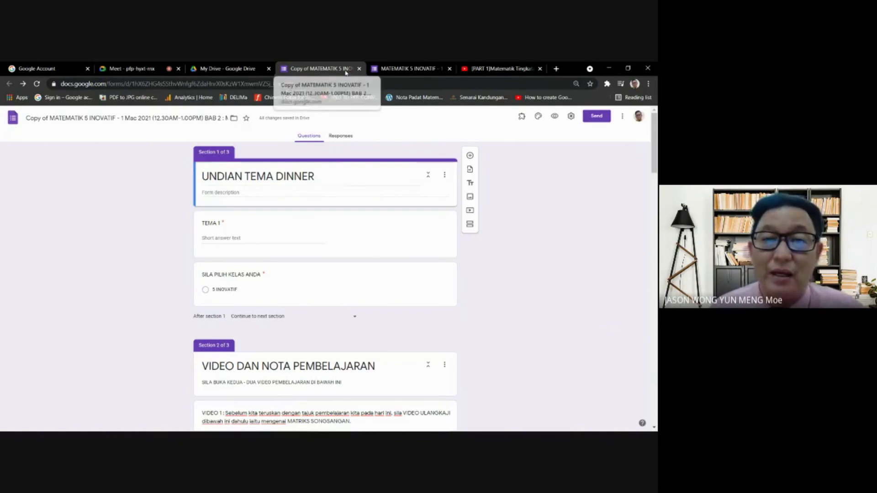
- Go back to the Google Meet call and stop presenting the screen
{"action": "left_click", "coordinate": [228, 69]}
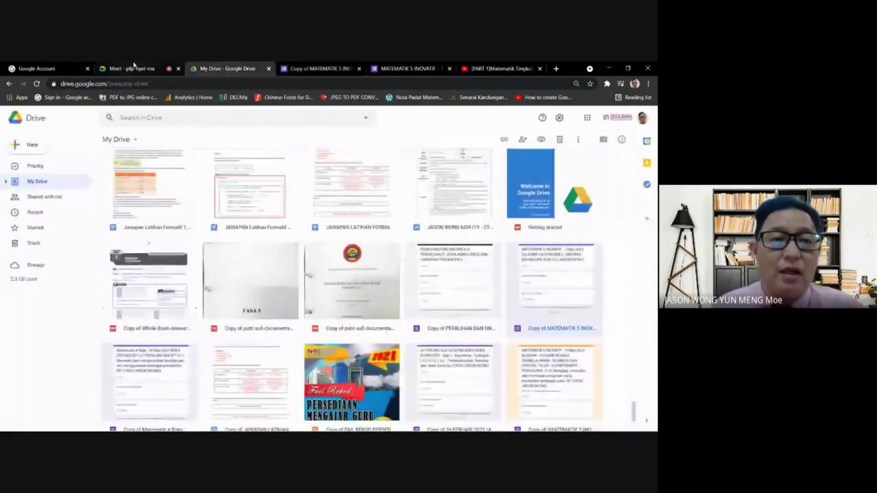
{"action": "left_click", "coordinate": [141, 70]}
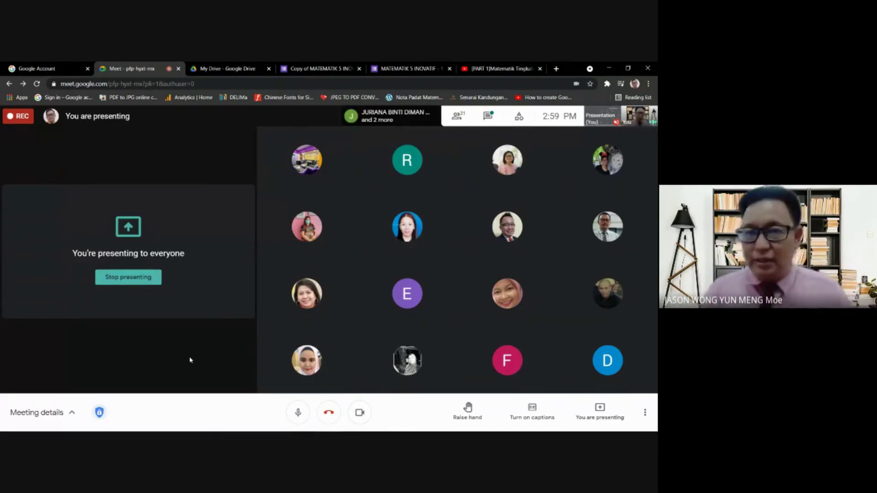
{"action": "mouse_move", "coordinate": [607, 226]}
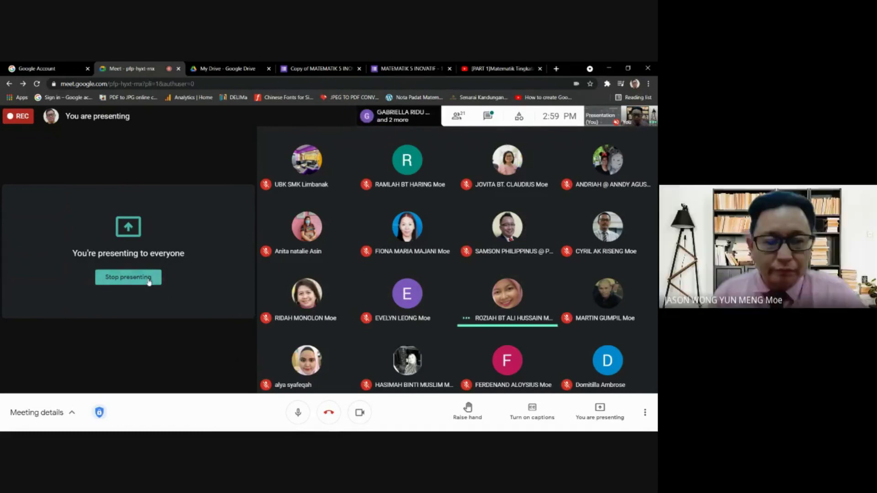
{"action": "left_click", "coordinate": [148, 279]}
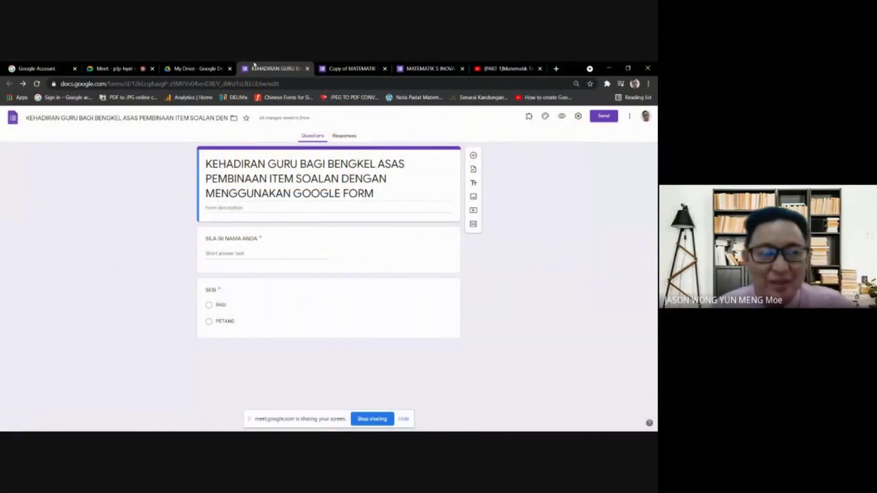
- Look through the open tabs: the MATEMATIK copy, Google Account, and teacher attendance form
{"action": "left_click", "coordinate": [195, 65]}
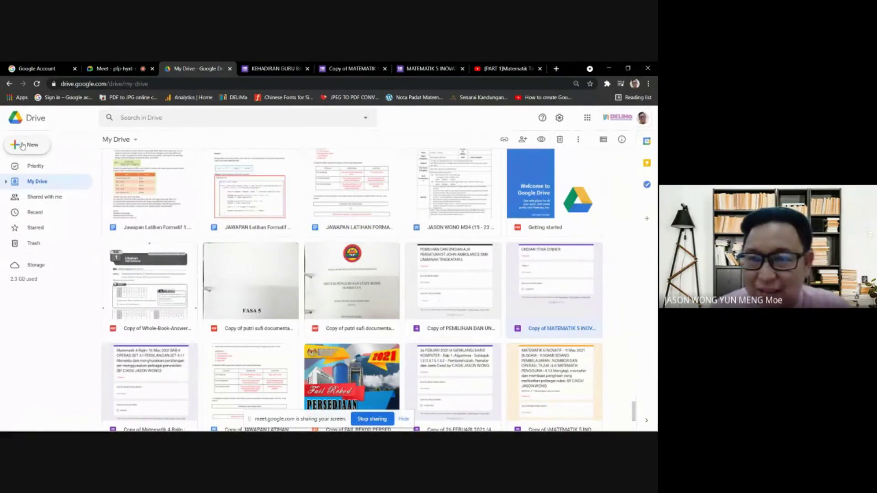
{"action": "left_click", "coordinate": [504, 64]}
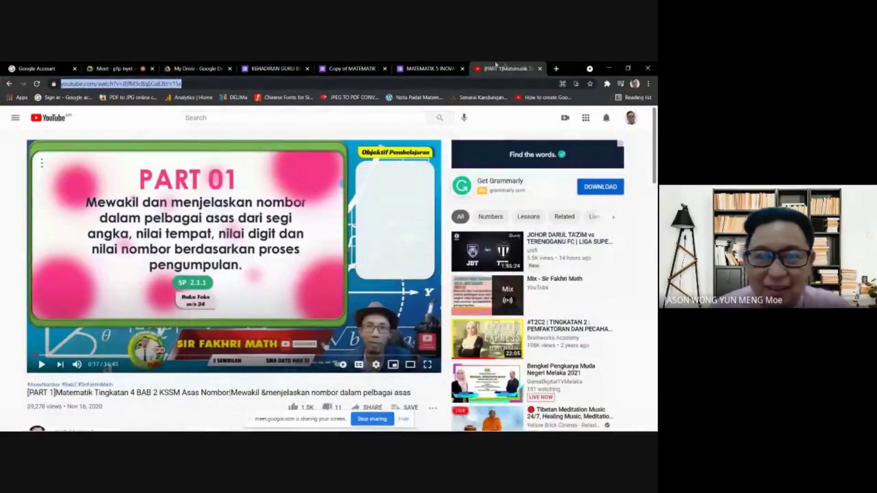
{"action": "left_click", "coordinate": [348, 69]}
{"action": "left_click", "coordinate": [33, 65]}
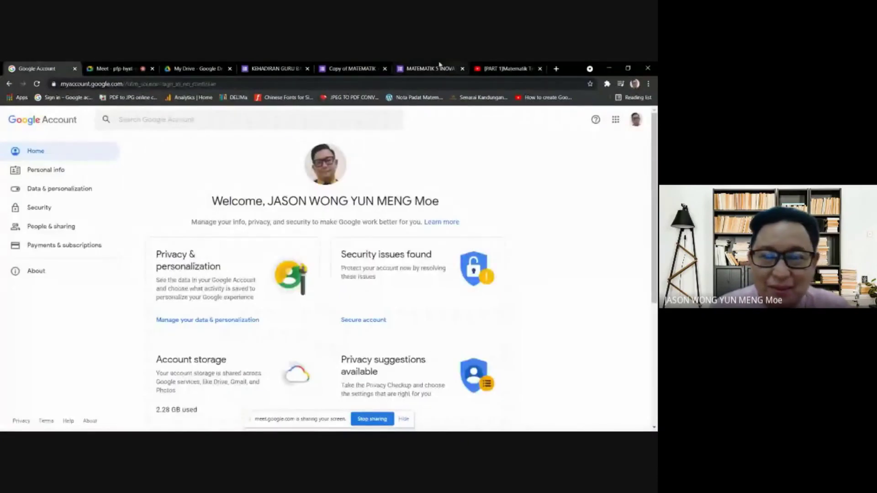
{"action": "left_click", "coordinate": [431, 67]}
{"action": "left_click", "coordinate": [335, 66]}
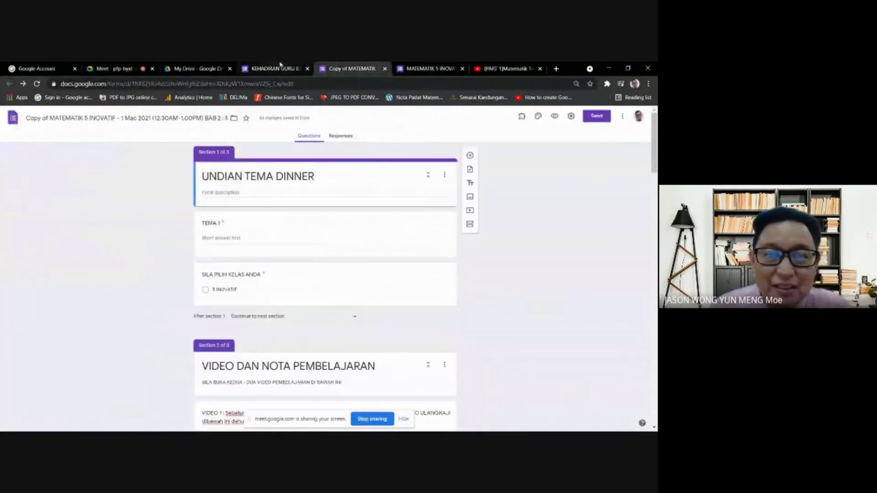
{"action": "left_click", "coordinate": [274, 67]}
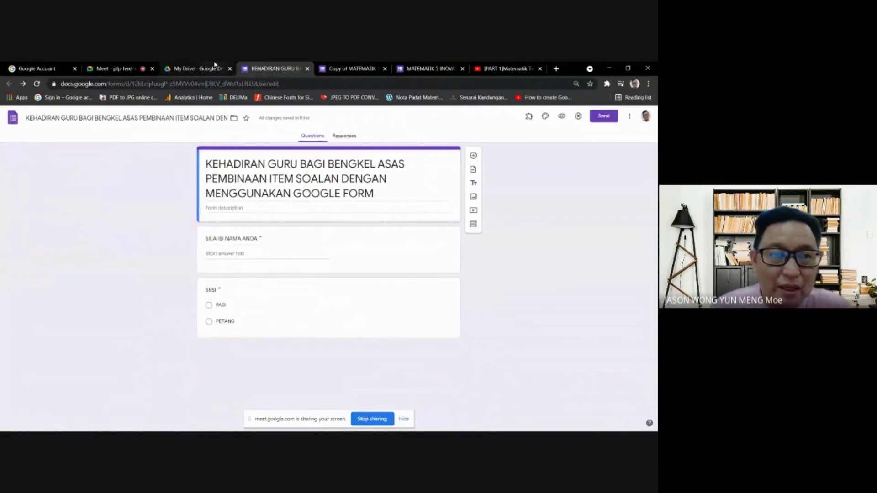
{"action": "left_click", "coordinate": [215, 65]}
- Create a new blank Google Form from My Drive's New menu
{"action": "left_click", "coordinate": [18, 148]}
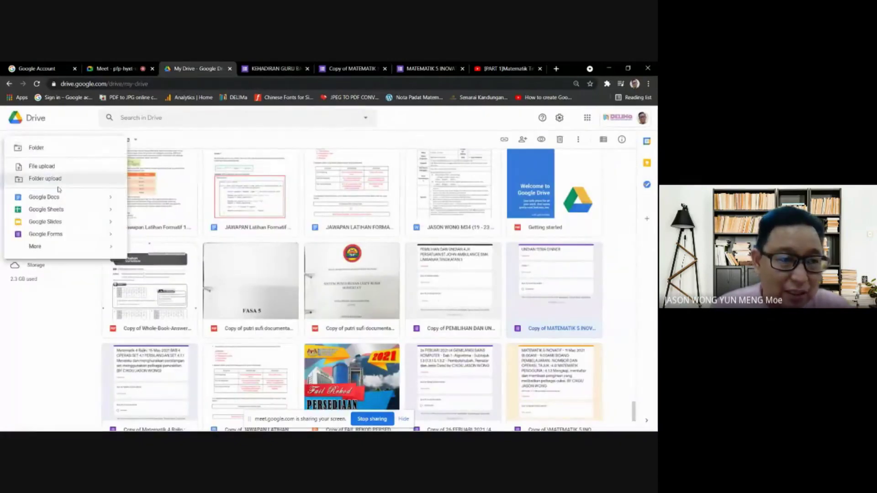
{"action": "mouse_move", "coordinate": [108, 234]}
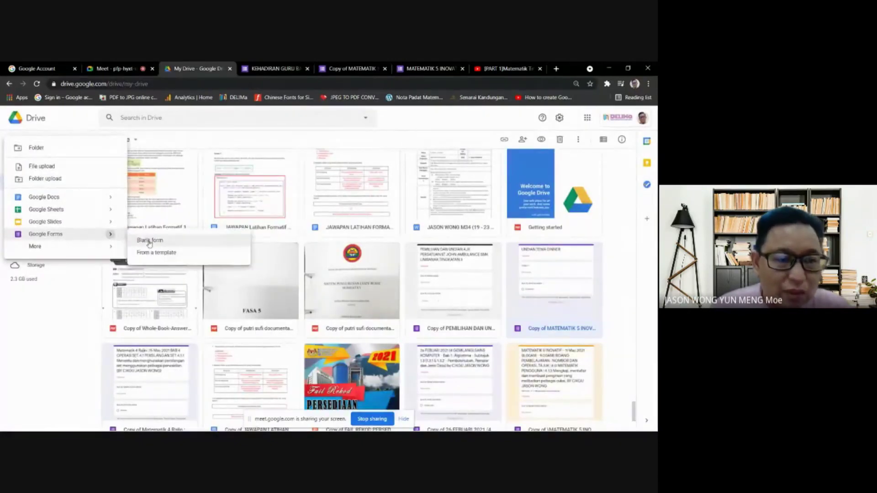
{"action": "left_click", "coordinate": [149, 242]}
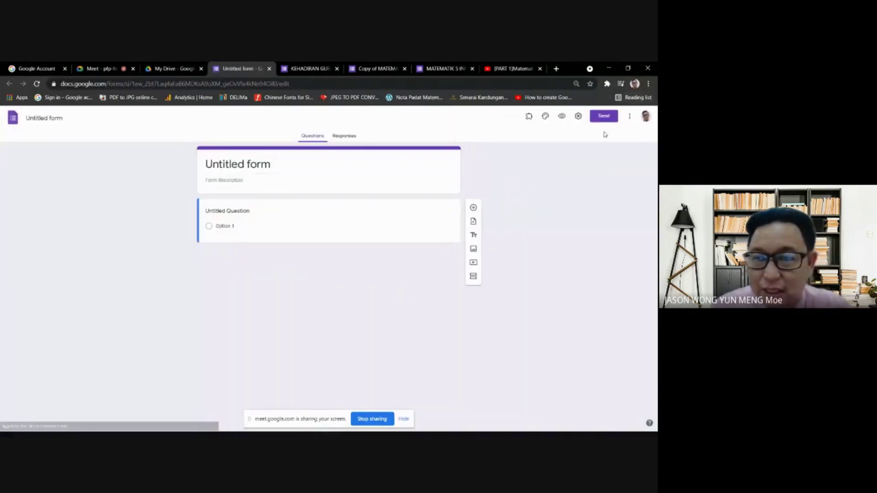
- Apply a custom dark teal theme colour (#22666e) to the untitled form
{"action": "left_click", "coordinate": [545, 116]}
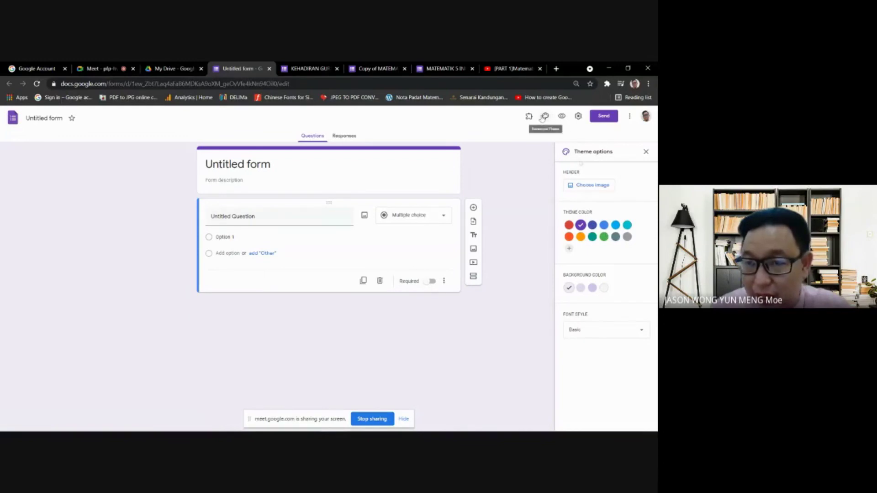
{"action": "left_click", "coordinate": [569, 252]}
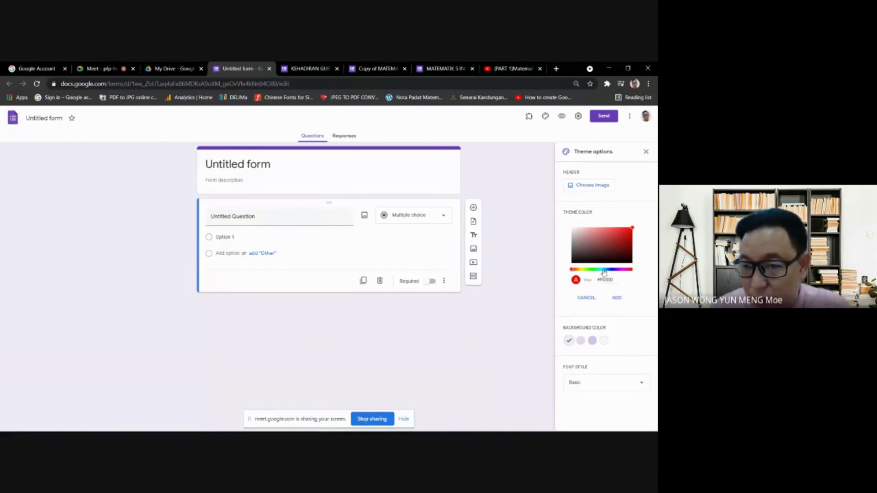
{"action": "left_click", "coordinate": [603, 270]}
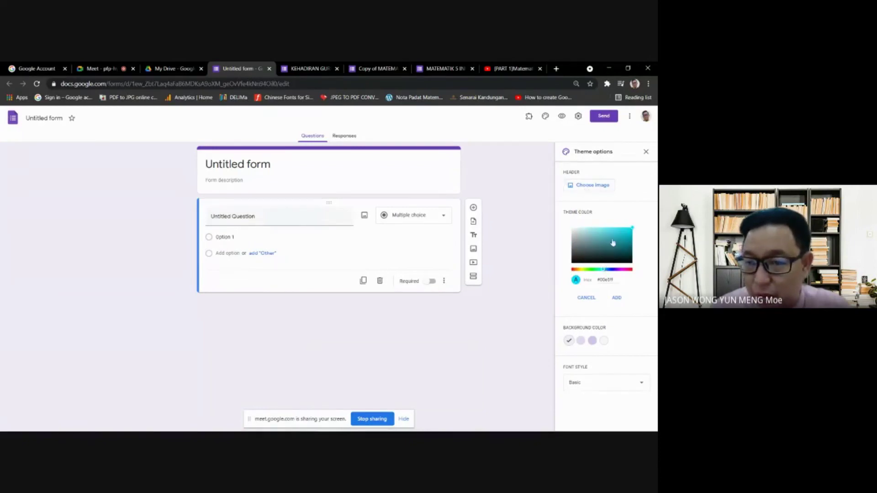
{"action": "left_click_drag", "start_coordinate": [625, 241], "coordinate": [614, 248]}
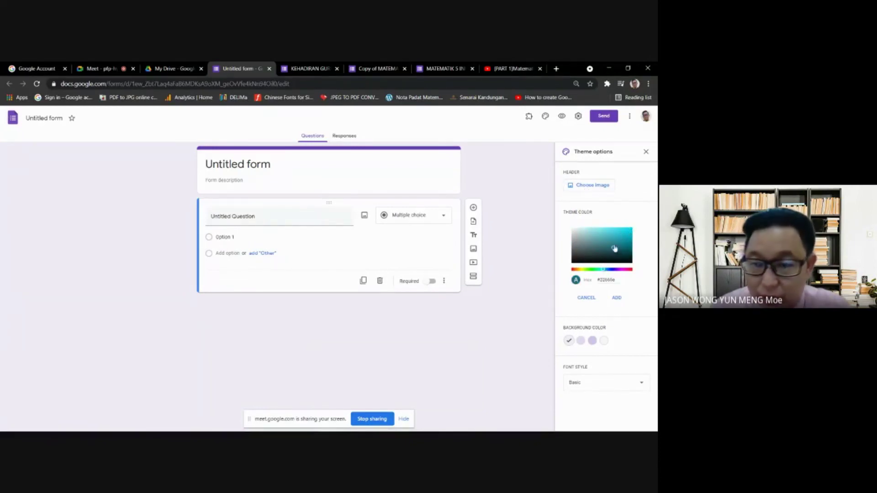
{"action": "left_click", "coordinate": [617, 298]}
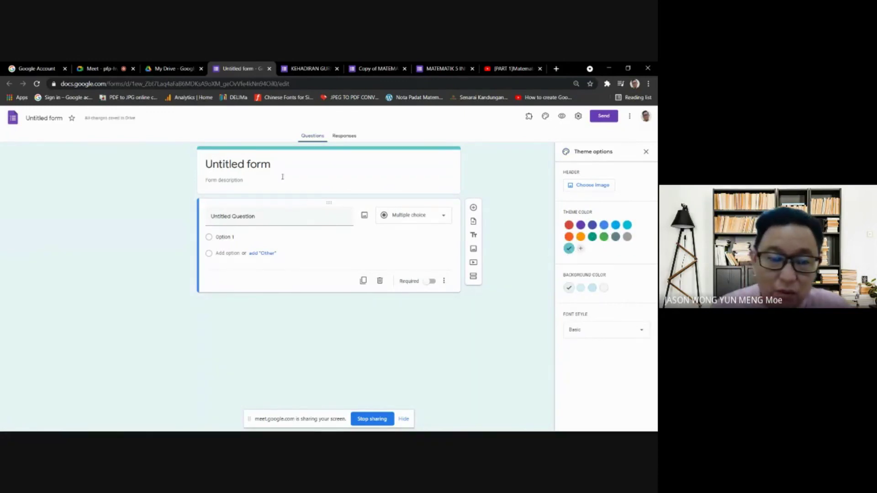
{"action": "left_click", "coordinate": [319, 165]}
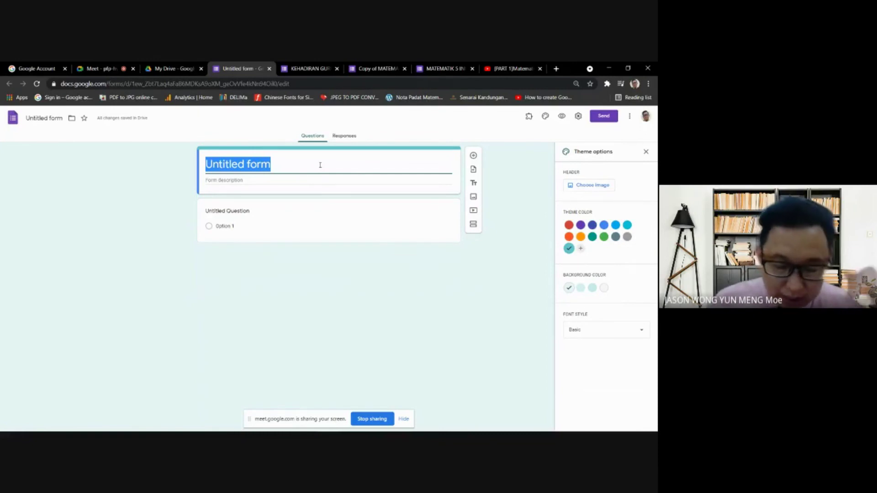
- Enter the workshop attendance title and the description 'TARIKH : 27 APRIL 2021'
{"action": "type", "text": "KEHA"}
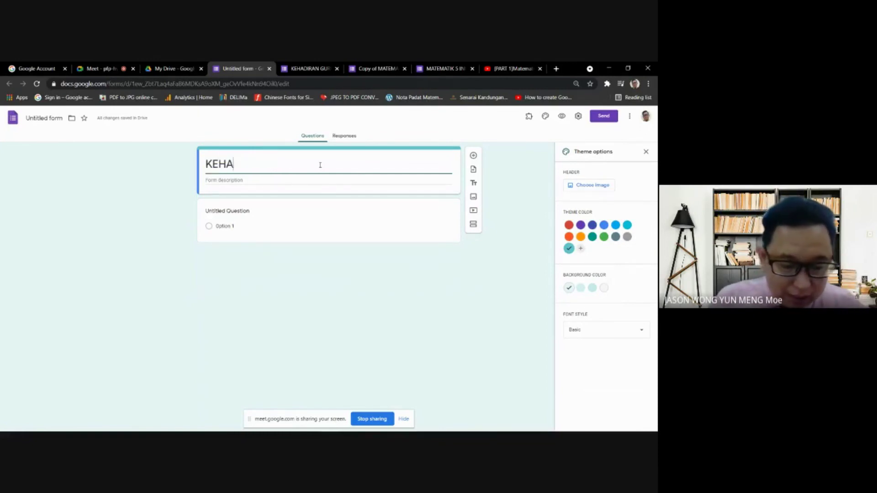
{"action": "type", "text": "DIRAN BENGKEL "}
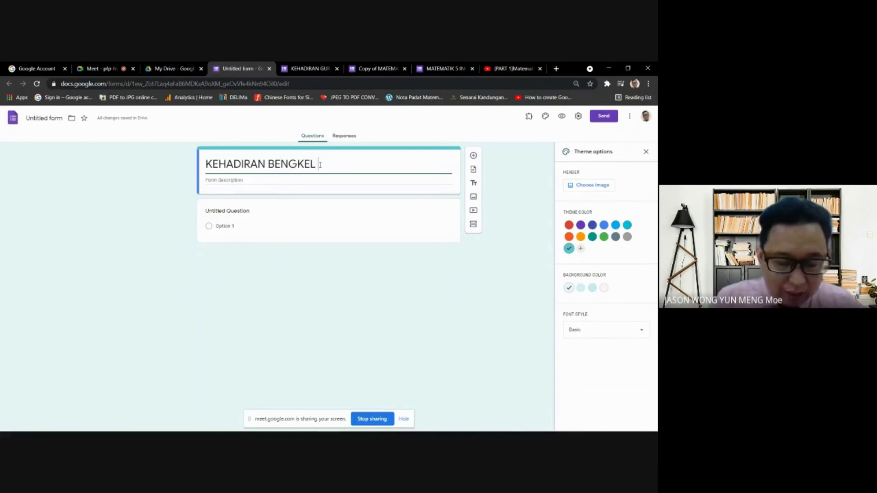
{"action": "type", "text": "PEM"}
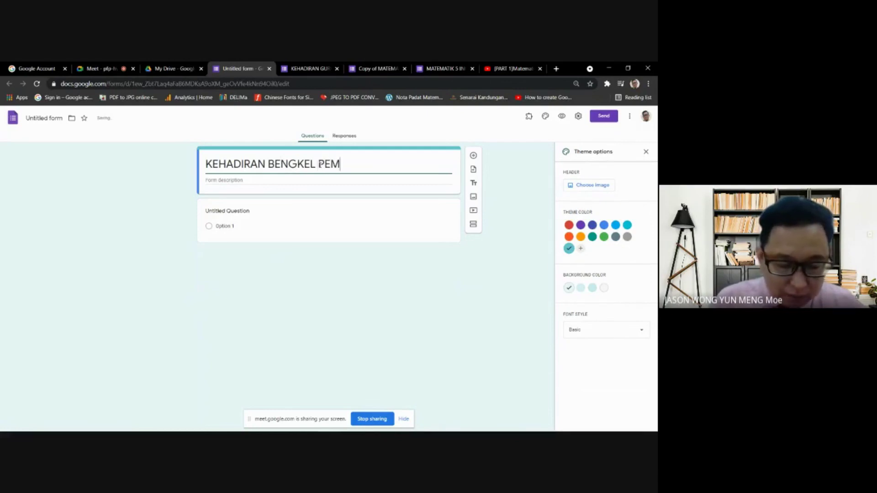
{"action": "type", "text": "BINAAN I"}
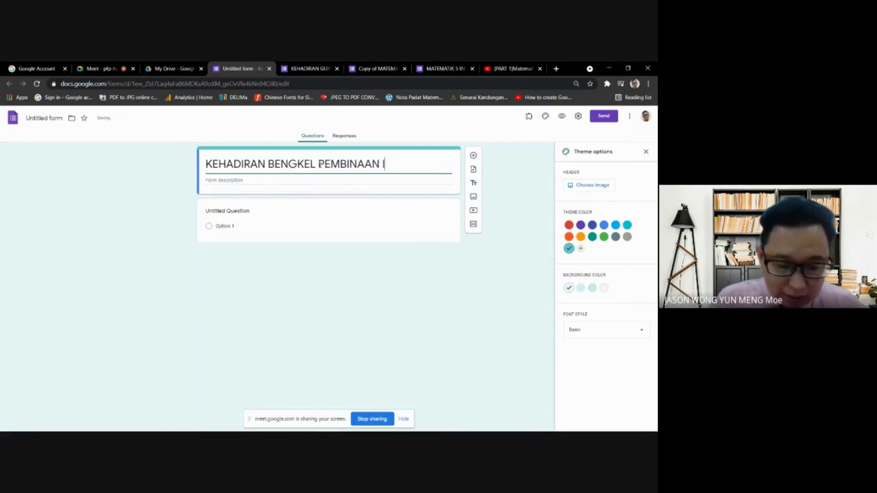
{"action": "type", "text": "TEM DENGAN "}
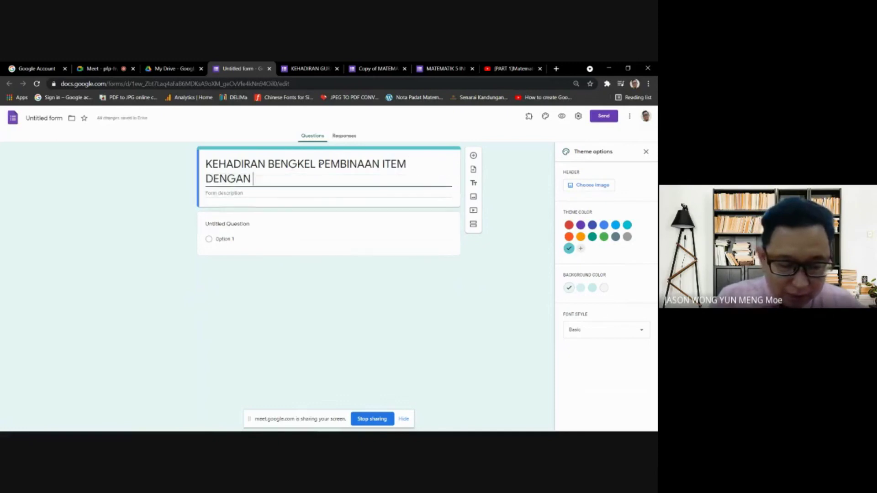
{"action": "type", "text": "GOOGLE FORM"}
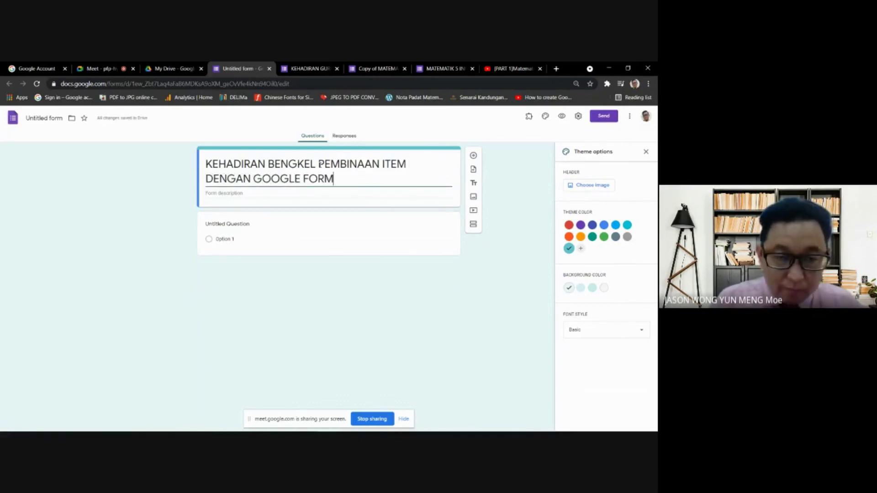
{"action": "left_click", "coordinate": [244, 193]}
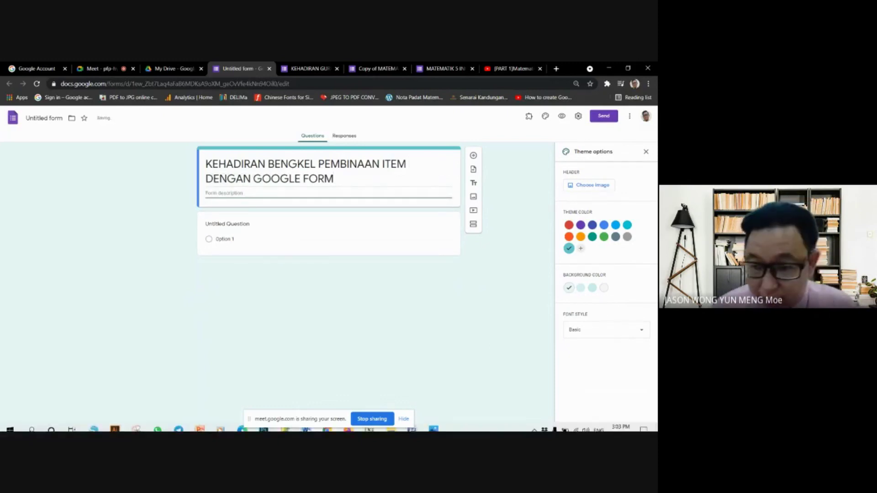
{"action": "type", "text": "TARIKH : 27 APRIL 2021"}
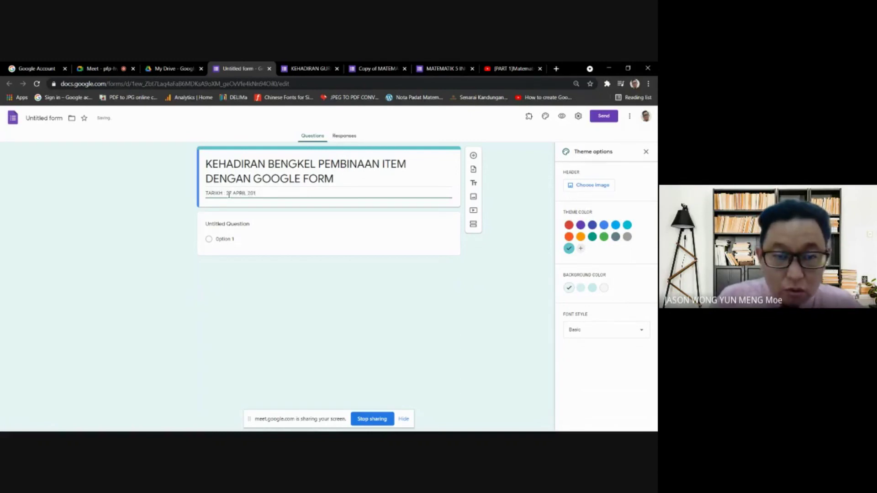
{"action": "left_click", "coordinate": [228, 223]}
- Make the first question a required short-answer 'SILA ISI NAMA ANDA'
{"action": "type", "text": "SILA"}
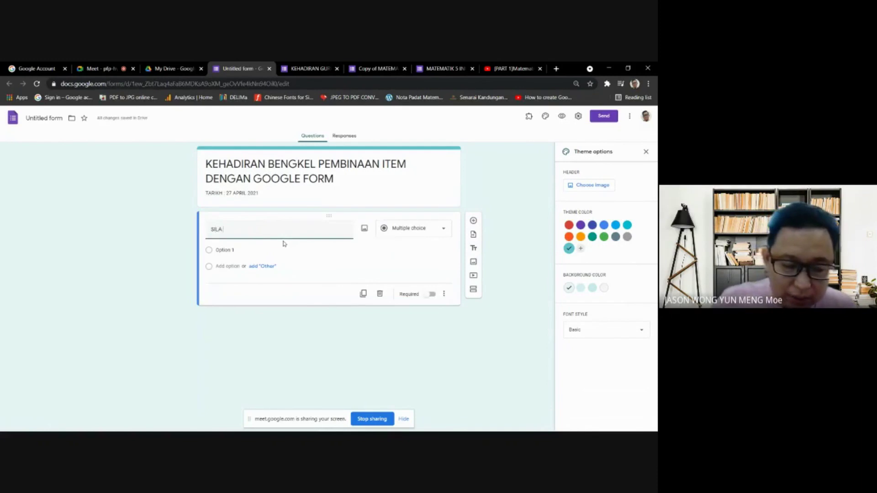
{"action": "type", "text": " ISI NAMA ANDA"}
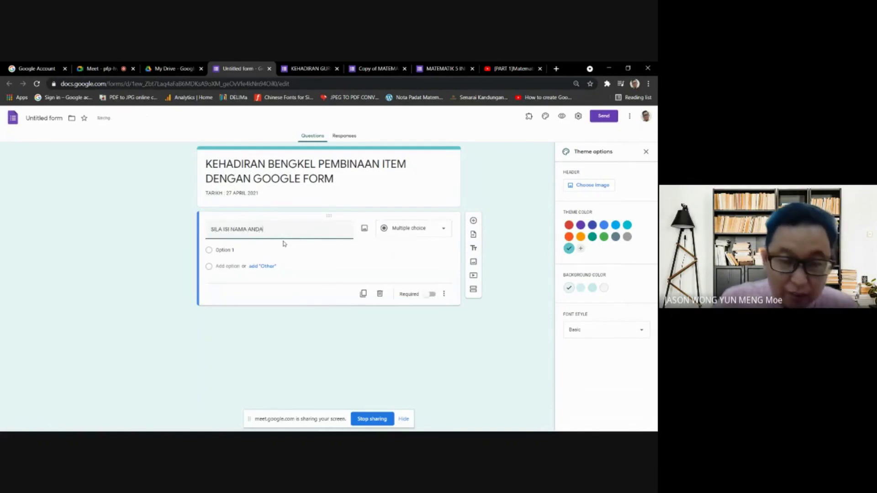
{"action": "left_click", "coordinate": [428, 233]}
{"action": "left_click", "coordinate": [429, 237]}
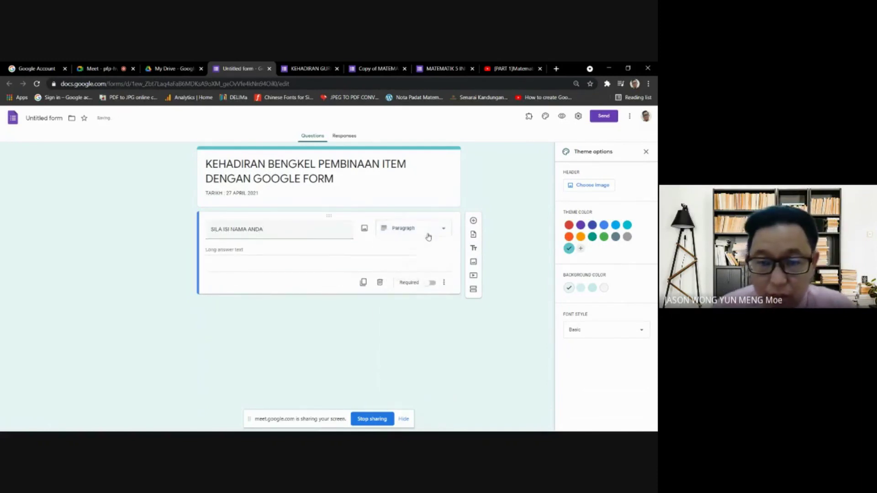
{"action": "left_click", "coordinate": [428, 233]}
{"action": "left_click", "coordinate": [404, 210]}
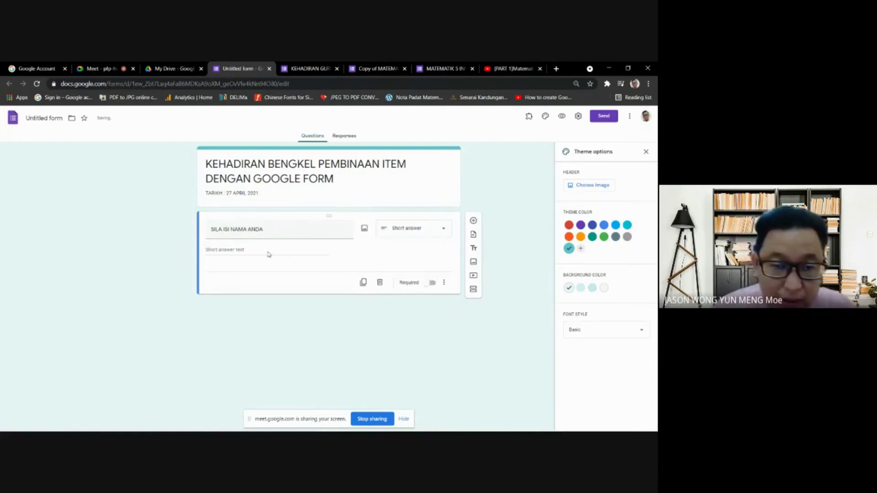
{"action": "left_click", "coordinate": [429, 283]}
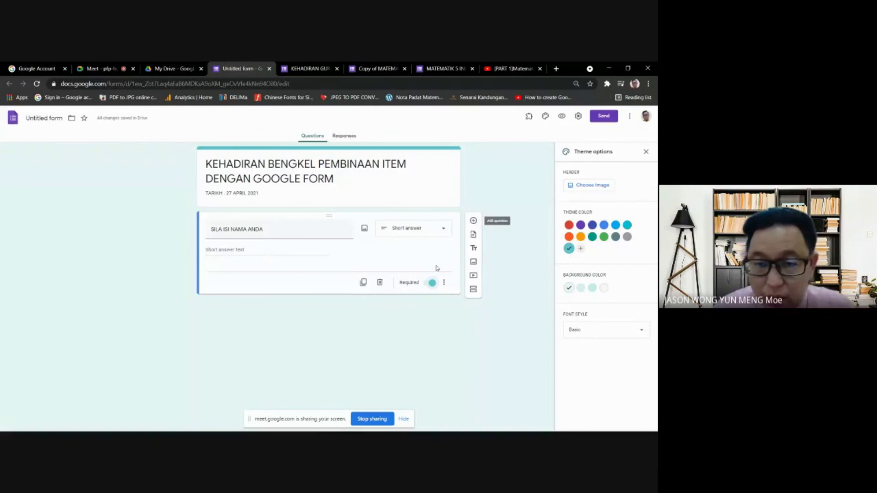
- Duplicate it as a 'SIDANG' question with options PAGI and PETANG
{"action": "left_click", "coordinate": [365, 284]}
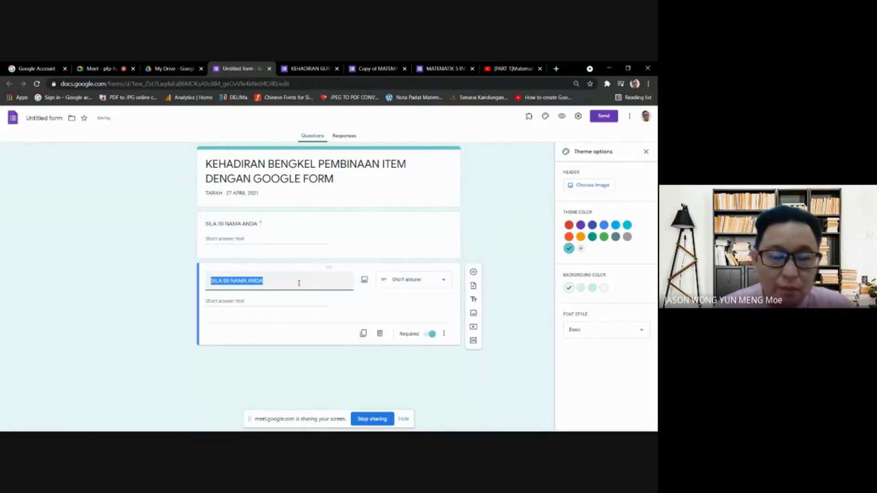
{"action": "type", "text": "SIDANG"}
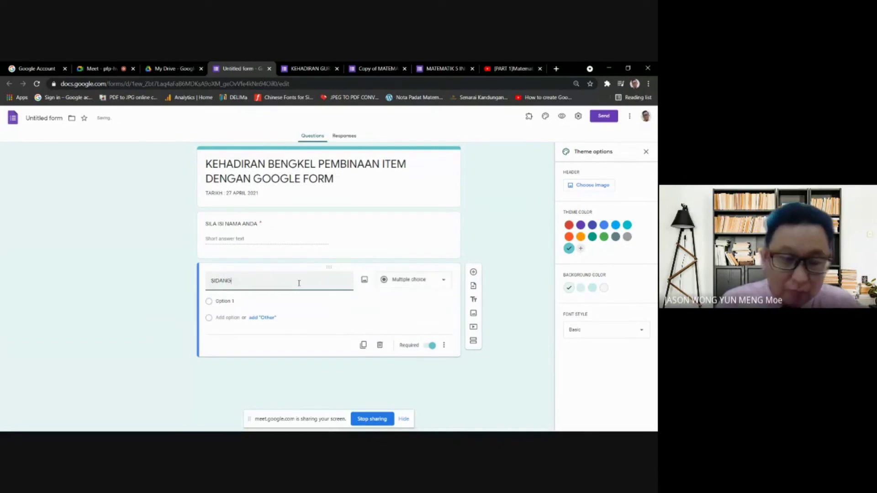
{"action": "left_click", "coordinate": [226, 299]}
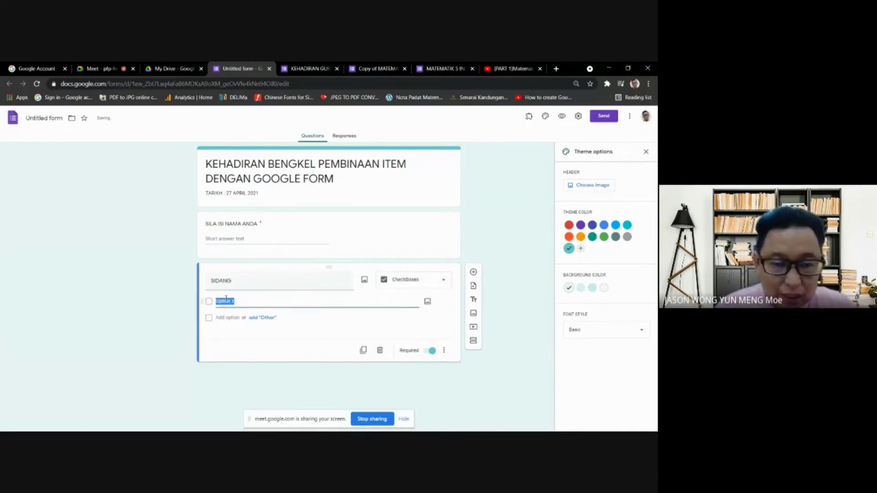
{"action": "type", "text": "PAGI"}
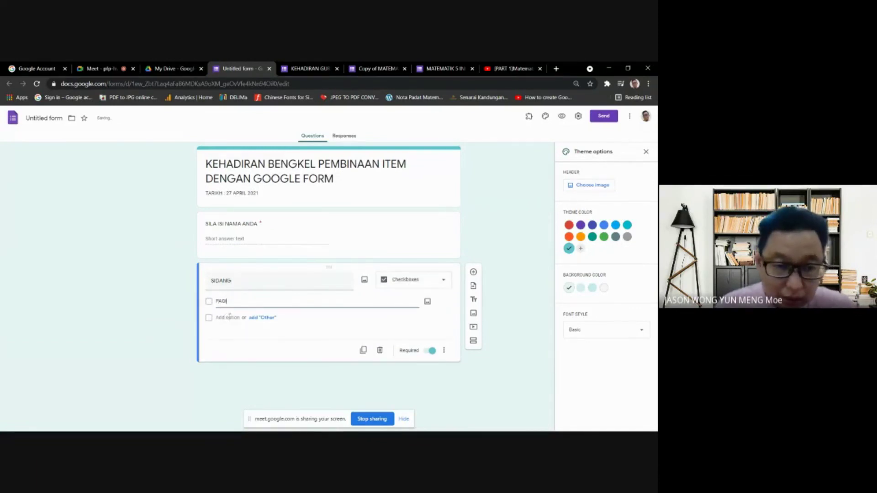
{"action": "left_click", "coordinate": [230, 317]}
{"action": "type", "text": "PETANG"}
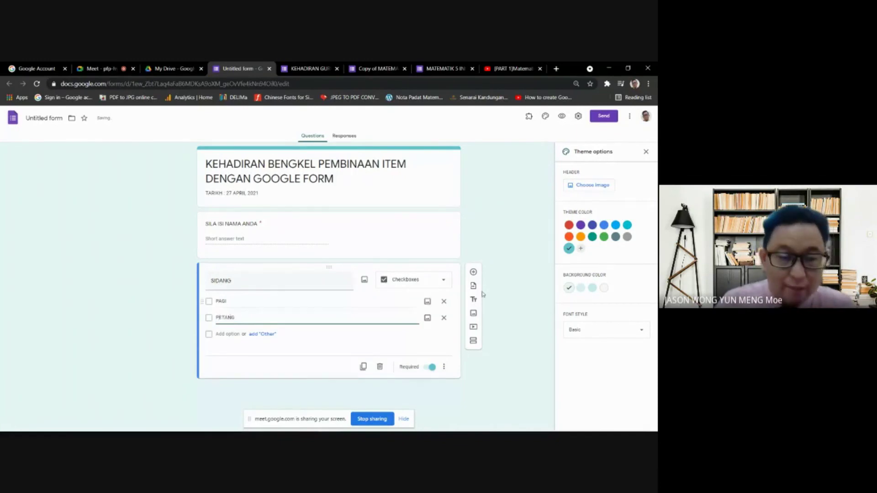
{"action": "left_click", "coordinate": [530, 365]}
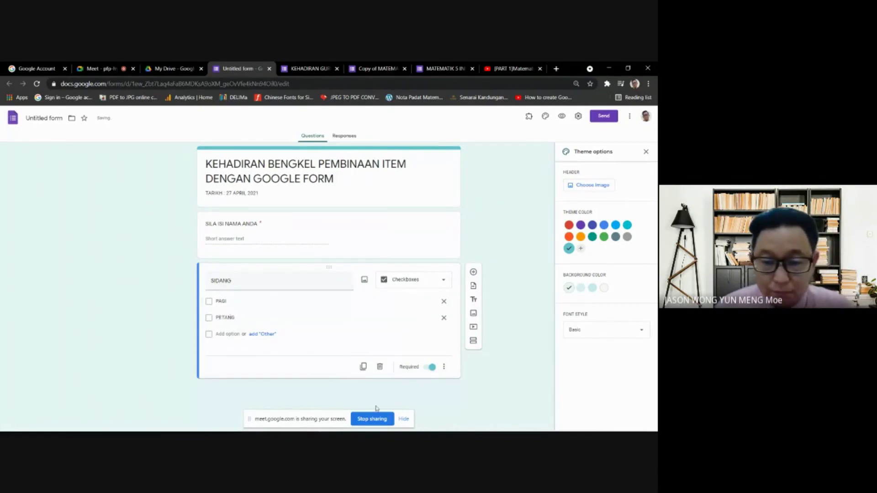
{"action": "left_click", "coordinate": [403, 418]}
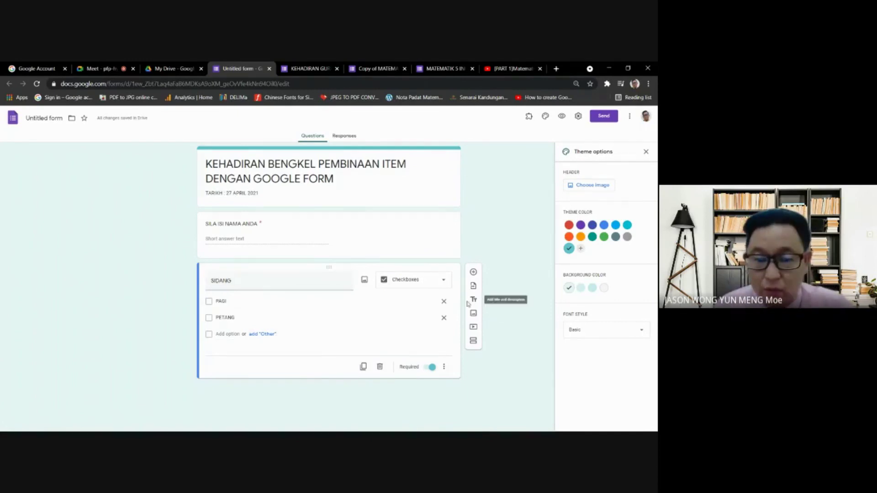
- Switch the SIDANG question to multiple choice so only one session can be chosen
{"action": "left_click", "coordinate": [430, 286]}
{"action": "left_click", "coordinate": [413, 264]}
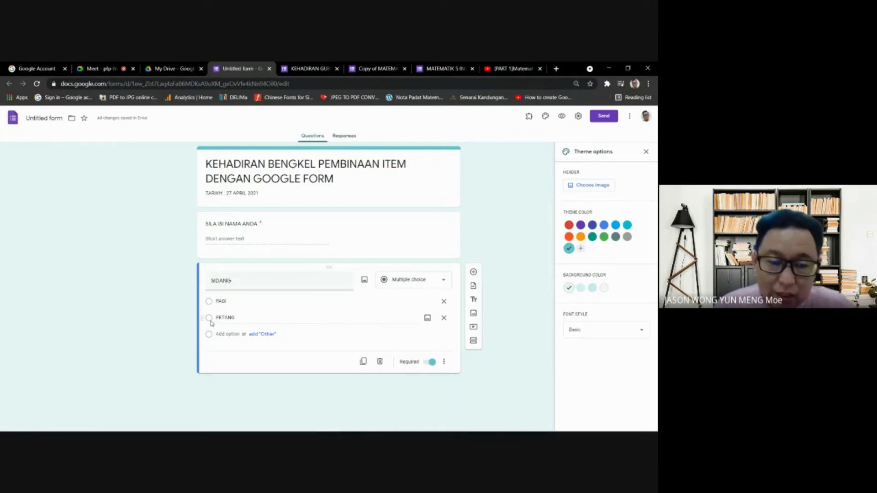
{"action": "double_click", "coordinate": [219, 300]}
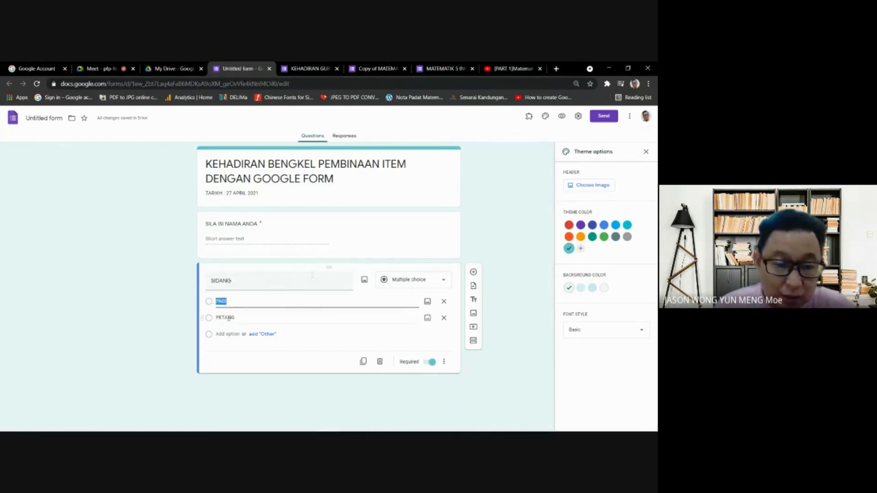
{"action": "left_click", "coordinate": [509, 237]}
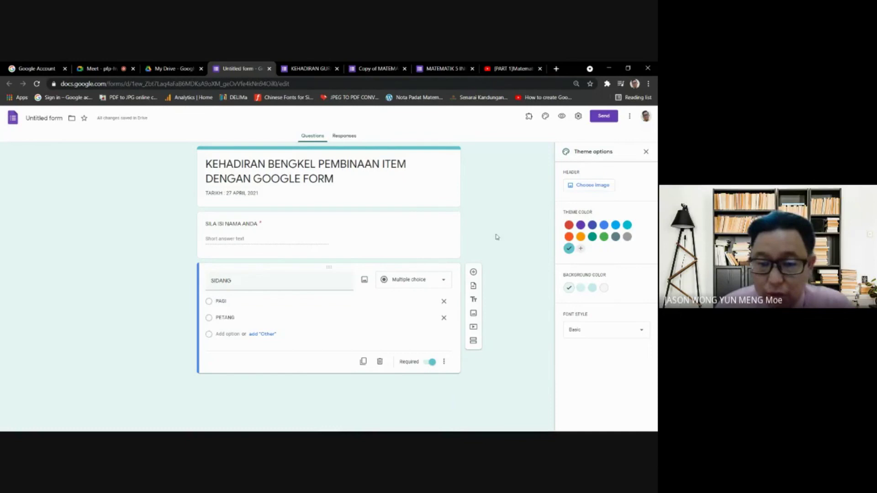
- Untick 'Restrict to users in Ministry Of Education Malaysia' in settings and save
{"action": "left_click", "coordinate": [578, 117]}
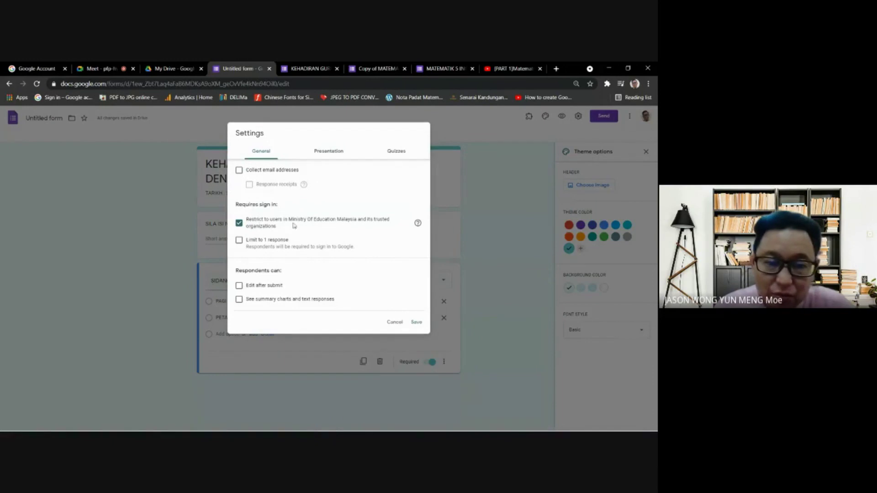
{"action": "left_click", "coordinate": [240, 223]}
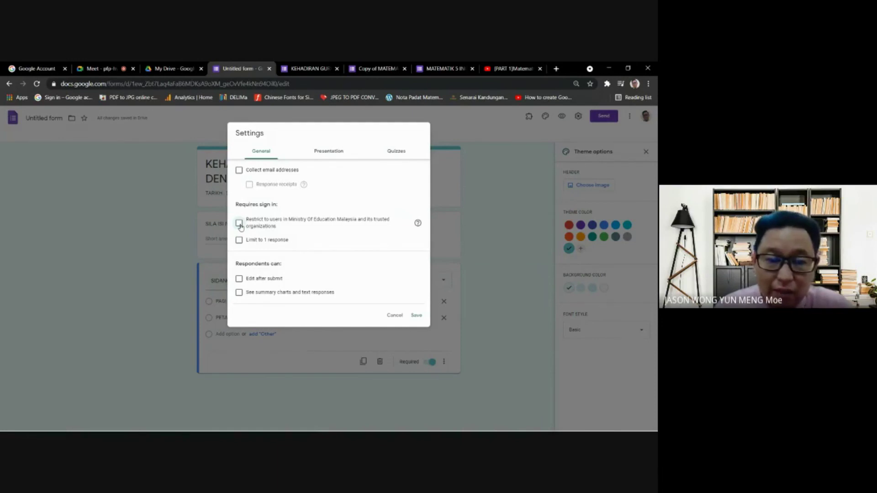
{"action": "left_click", "coordinate": [416, 315]}
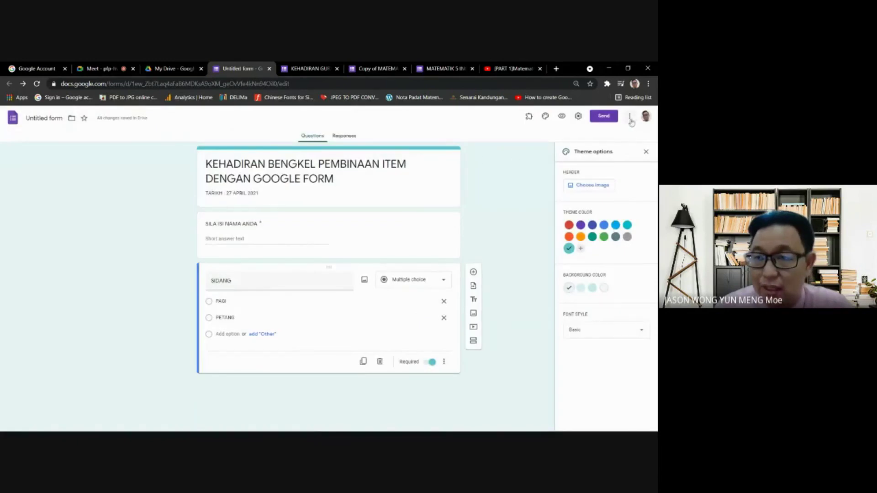
- Generate and copy the form's pre-filled link, then bring up Telegram
{"action": "left_click", "coordinate": [630, 117]}
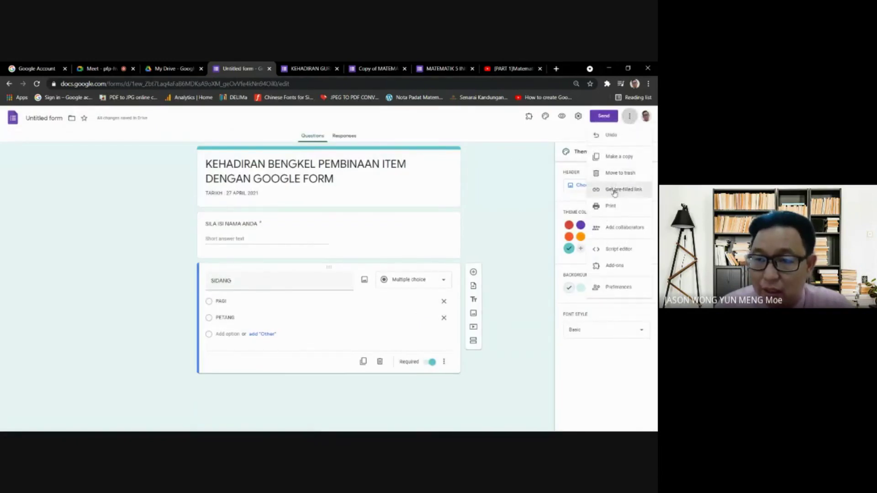
{"action": "left_click", "coordinate": [615, 193]}
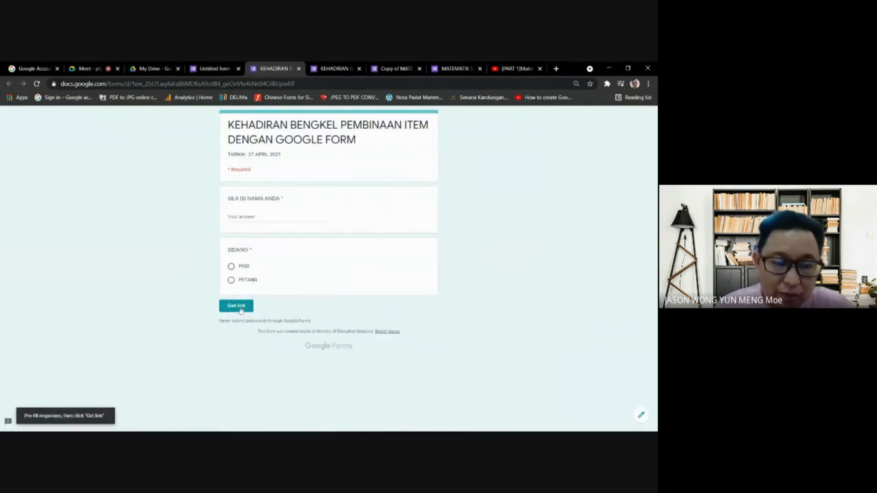
{"action": "left_click", "coordinate": [235, 306]}
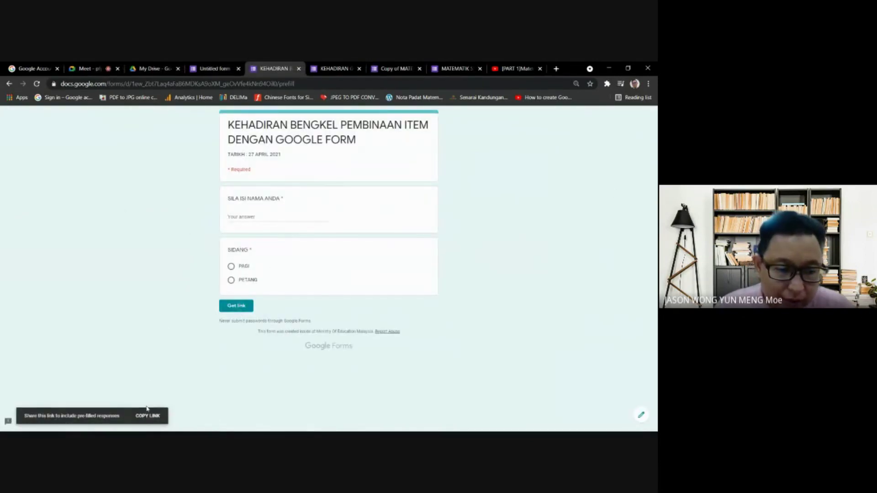
{"action": "left_click", "coordinate": [148, 415]}
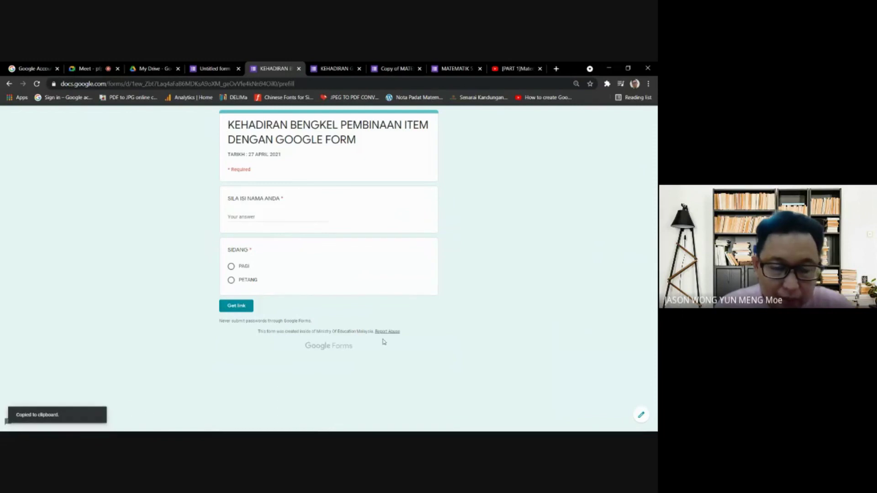
{"action": "mouse_move", "coordinate": [201, 424]}
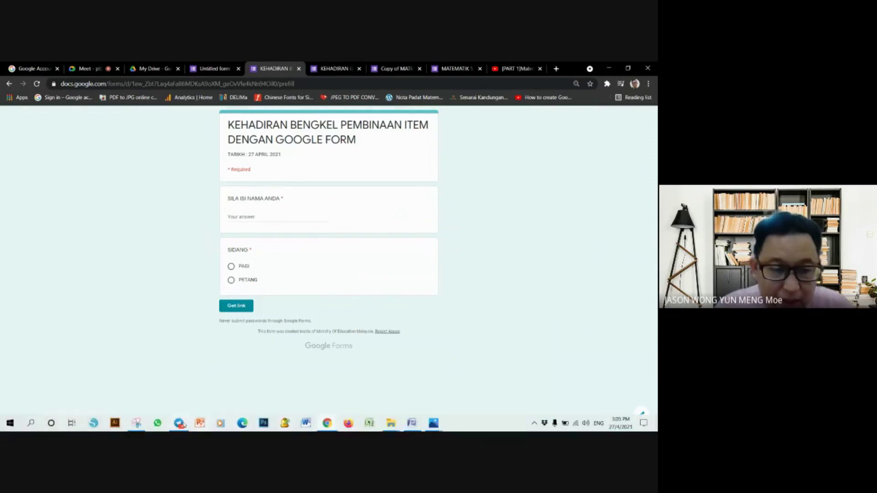
{"action": "left_click", "coordinate": [179, 423]}
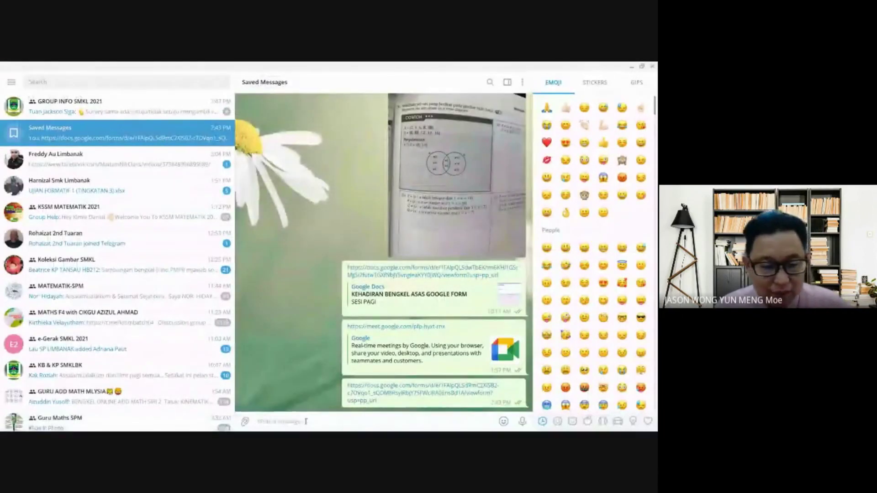
- Paste and send the form link in Telegram's Saved Messages, then minimize Telegram
{"action": "key", "text": "ctrl+v"}
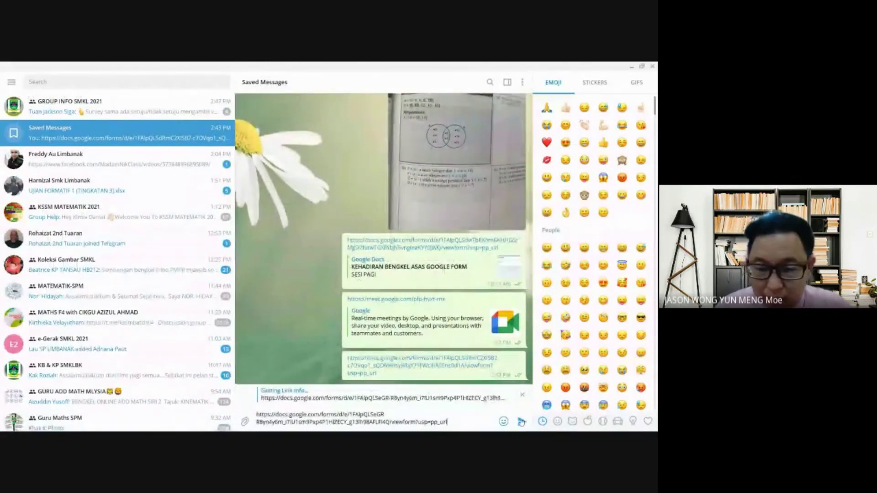
{"action": "left_click", "coordinate": [521, 422]}
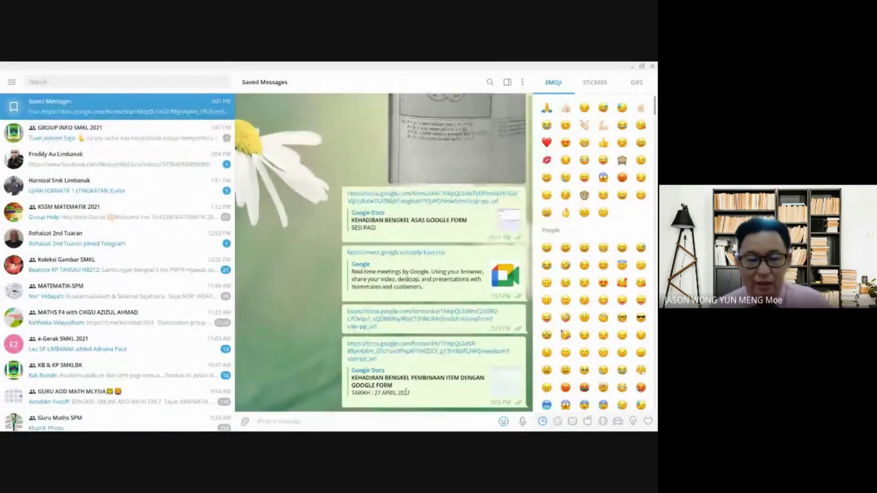
{"action": "left_click", "coordinate": [631, 66]}
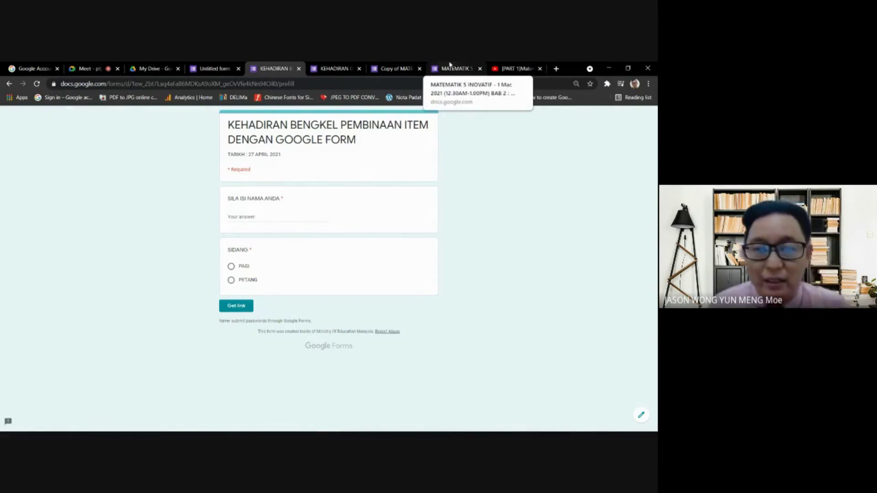
- Close the 'Copy of MATEMATIK 5 INOVATIF' tab and return to the Meet call
{"action": "left_click", "coordinate": [393, 66]}
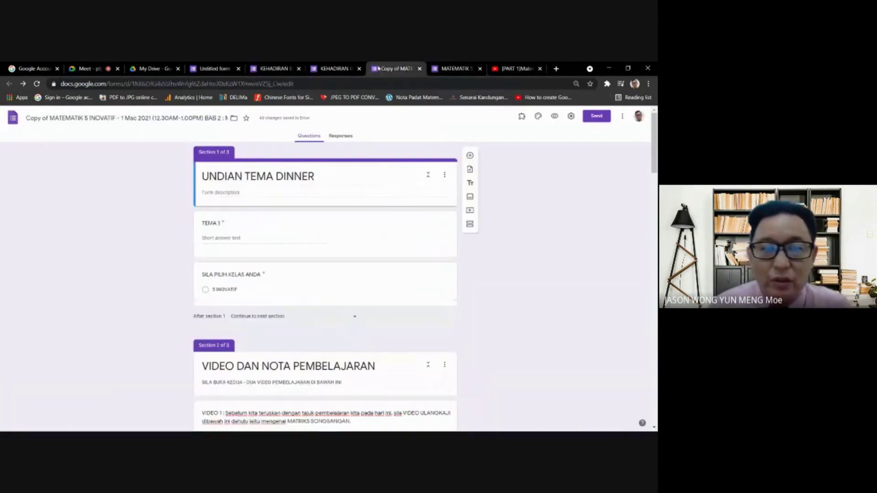
{"action": "left_click", "coordinate": [420, 69]}
{"action": "left_click", "coordinate": [343, 67]}
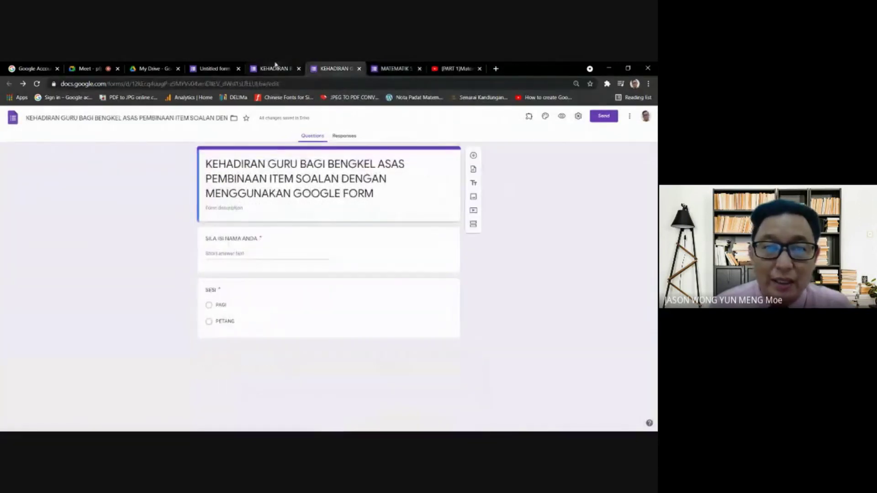
{"action": "left_click", "coordinate": [277, 68]}
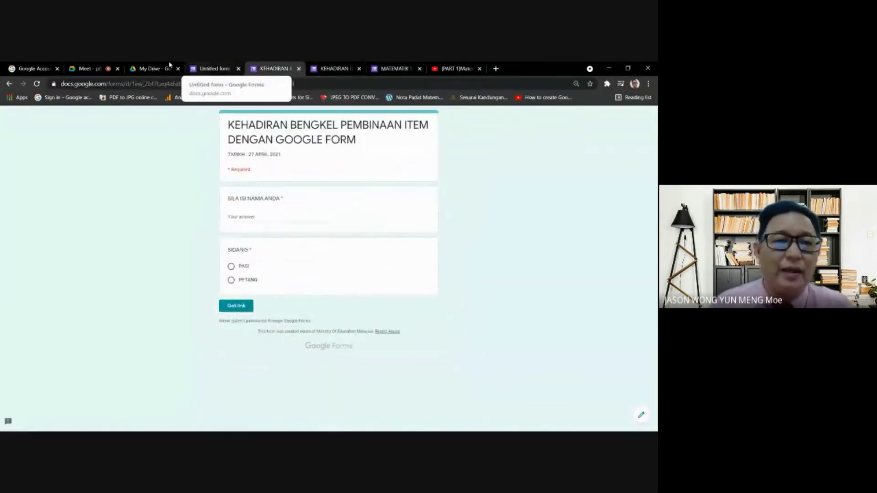
{"action": "left_click", "coordinate": [88, 68]}
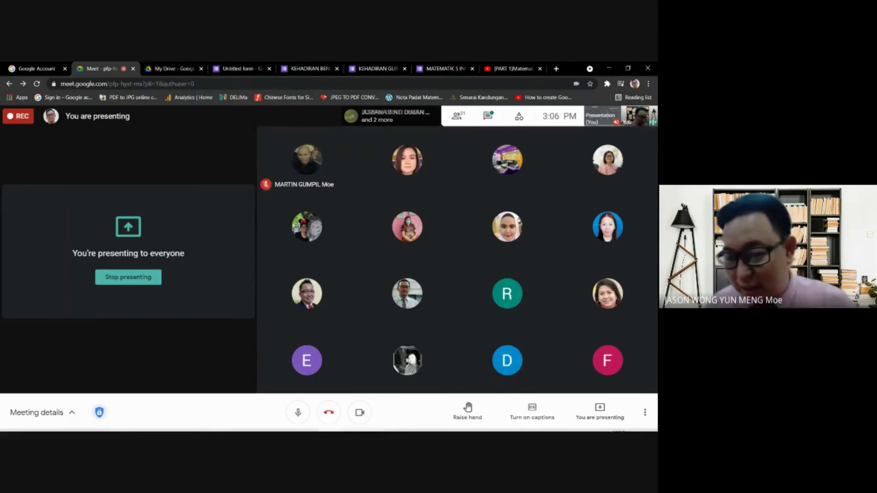
{"action": "left_click", "coordinate": [174, 70]}
{"action": "key", "text": "ctrl+shift+Tab"}
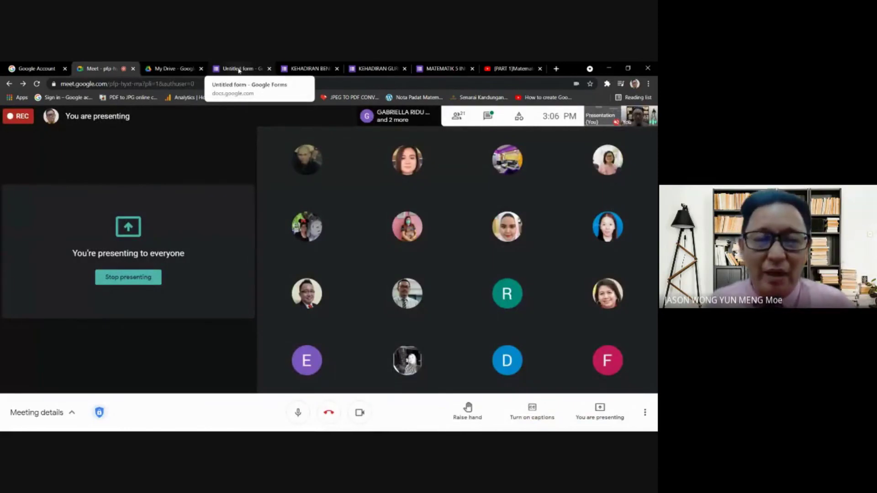
{"action": "left_click", "coordinate": [239, 71]}
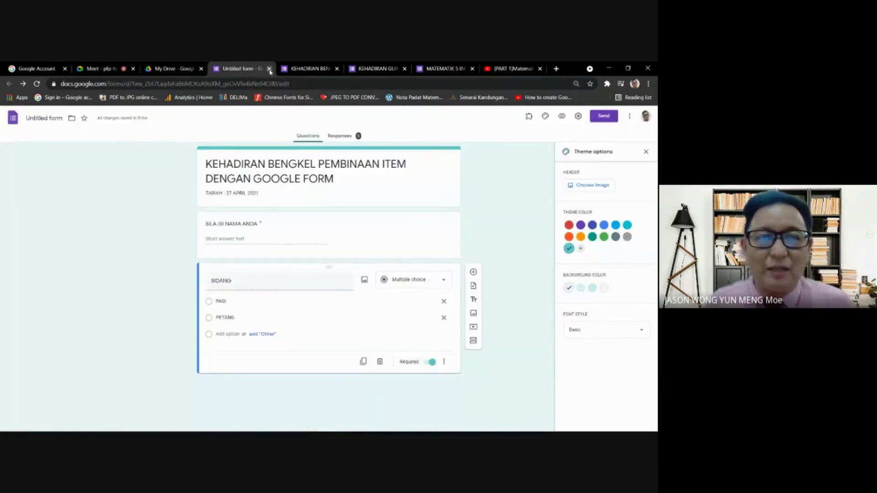
{"action": "left_click", "coordinate": [173, 69]}
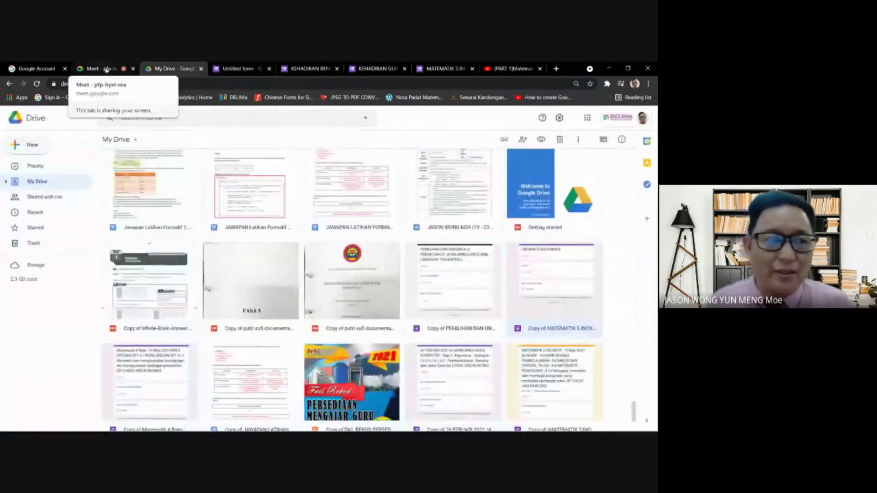
{"action": "left_click", "coordinate": [106, 69]}
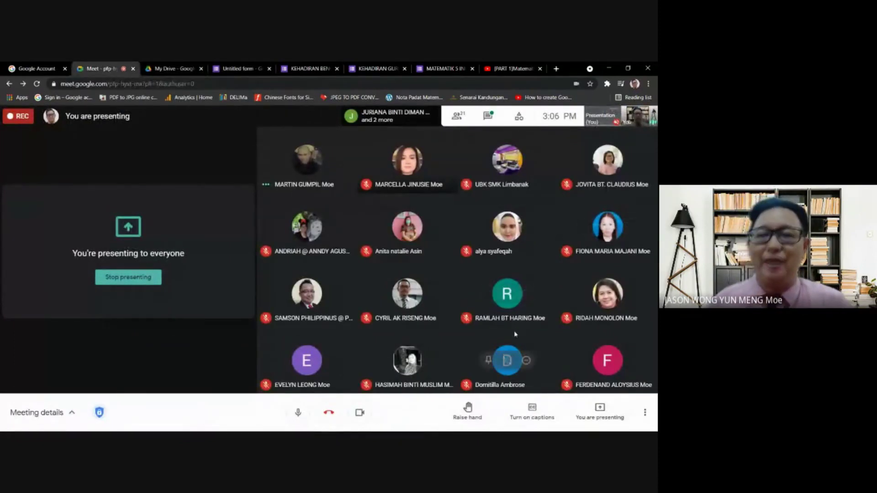